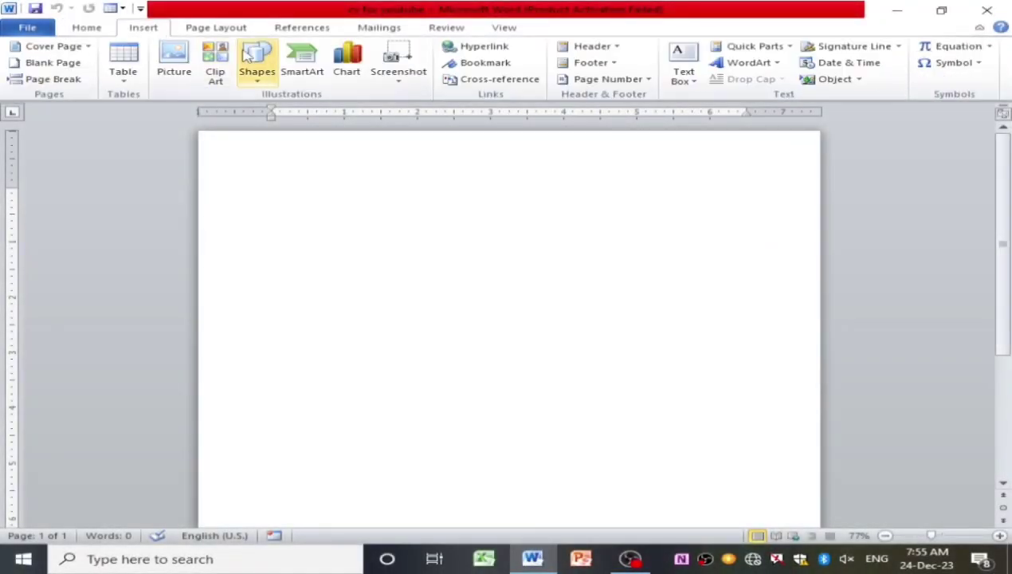
Draw a large rectangle across the upper part of the page.
{"action": "left_click", "coordinate": [248, 54]}
{"action": "left_click", "coordinate": [253, 181]}
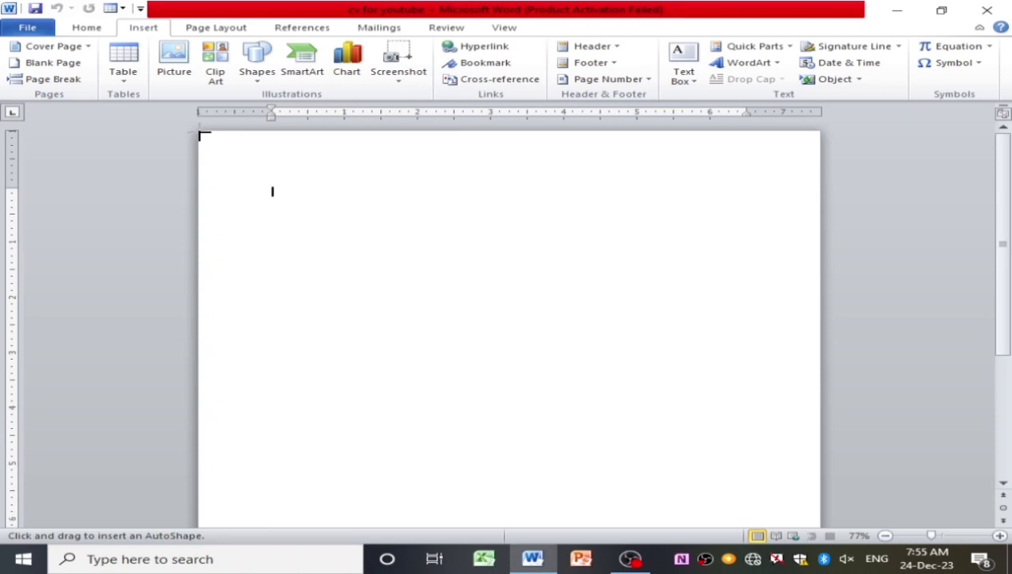
{"action": "left_click_drag", "start_coordinate": [203, 136], "coordinate": [820, 501]}
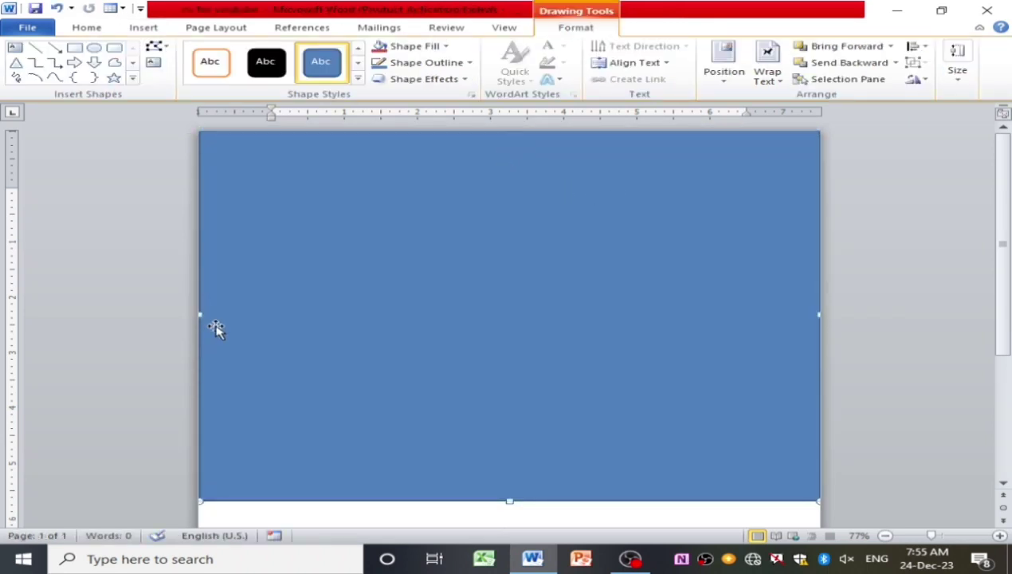
Remove the rectangle's outline and fill it grey.
{"action": "right_click", "coordinate": [322, 275]}
{"action": "left_click", "coordinate": [378, 531]}
{"action": "left_click", "coordinate": [304, 154]}
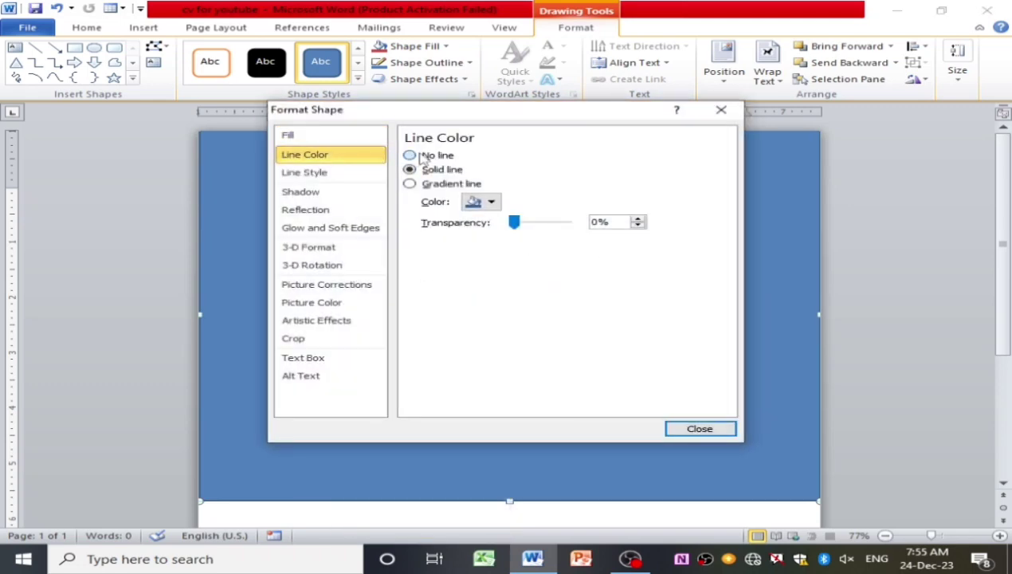
{"action": "left_click", "coordinate": [435, 156]}
{"action": "key", "text": "Return"}
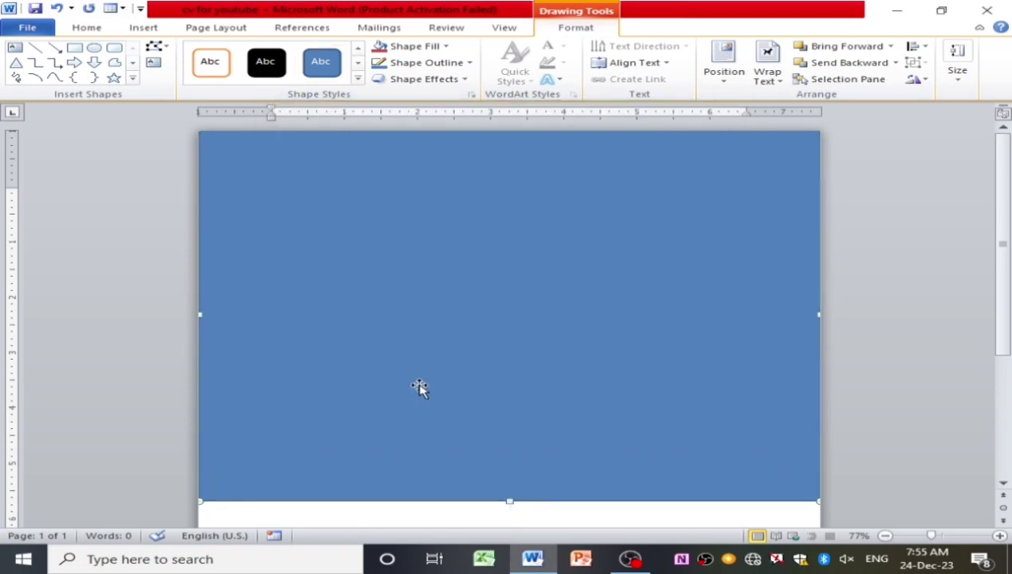
{"action": "left_click", "coordinate": [414, 47]}
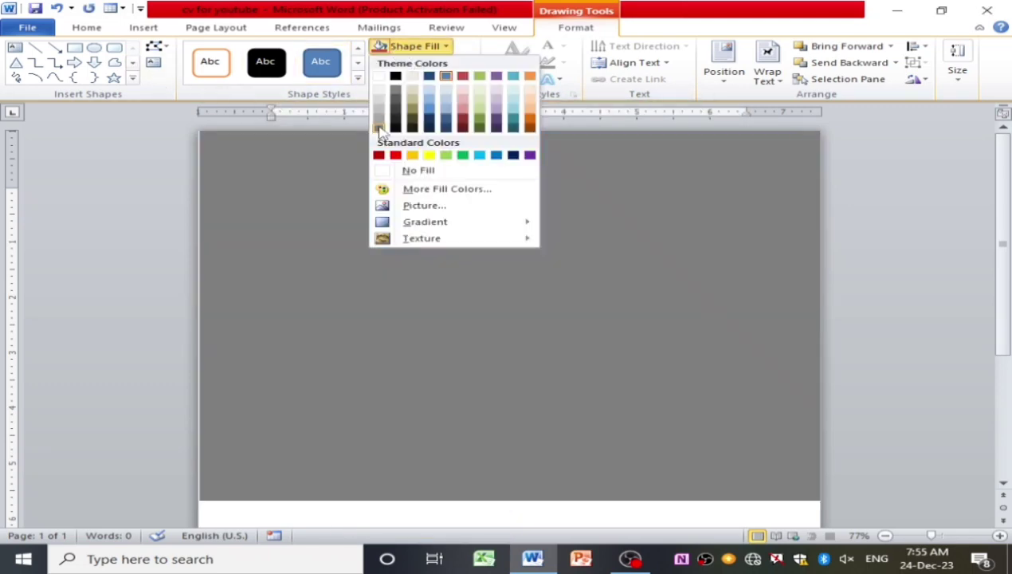
{"action": "left_click", "coordinate": [390, 131]}
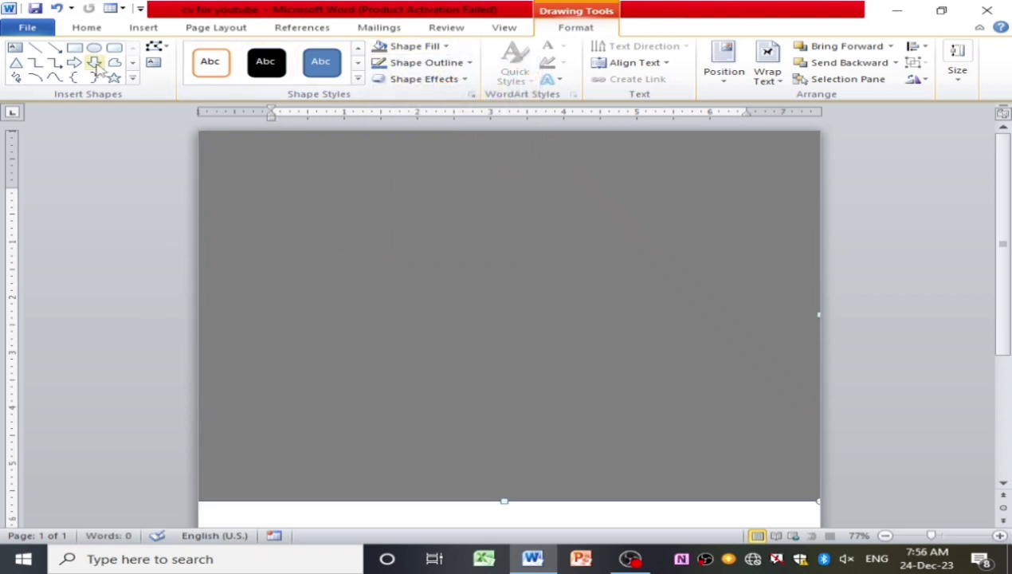
Draw a second rectangle inset on the grey one and fill it white.
{"action": "left_click", "coordinate": [74, 47]}
{"action": "mouse_move", "coordinate": [240, 162]}
{"action": "left_mouse_down"}
{"action": "mouse_move", "coordinate": [574, 316]}
{"action": "mouse_move", "coordinate": [777, 444]}
{"action": "mouse_move", "coordinate": [787, 473]}
{"action": "left_mouse_up"}
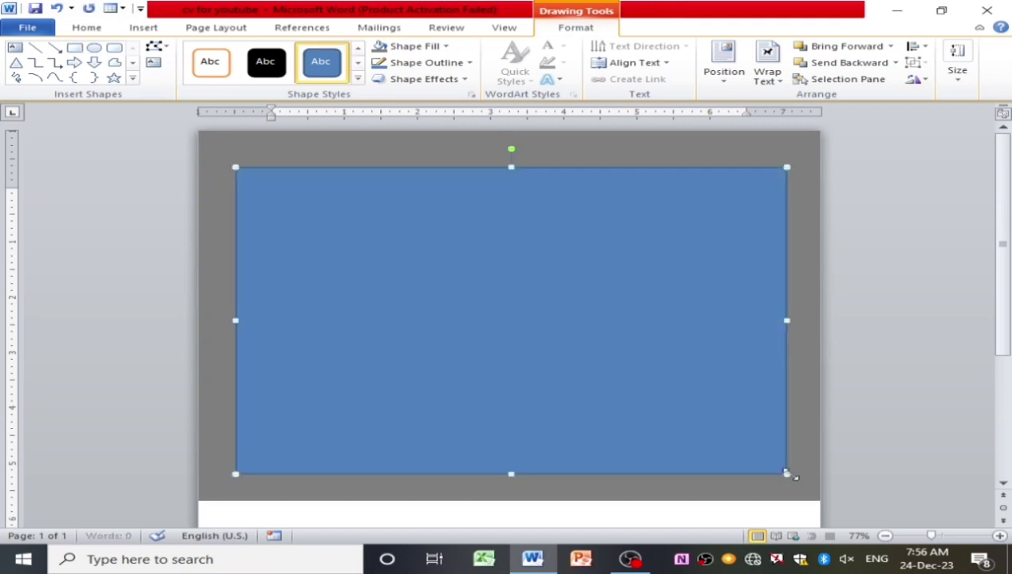
{"action": "left_click", "coordinate": [443, 46]}
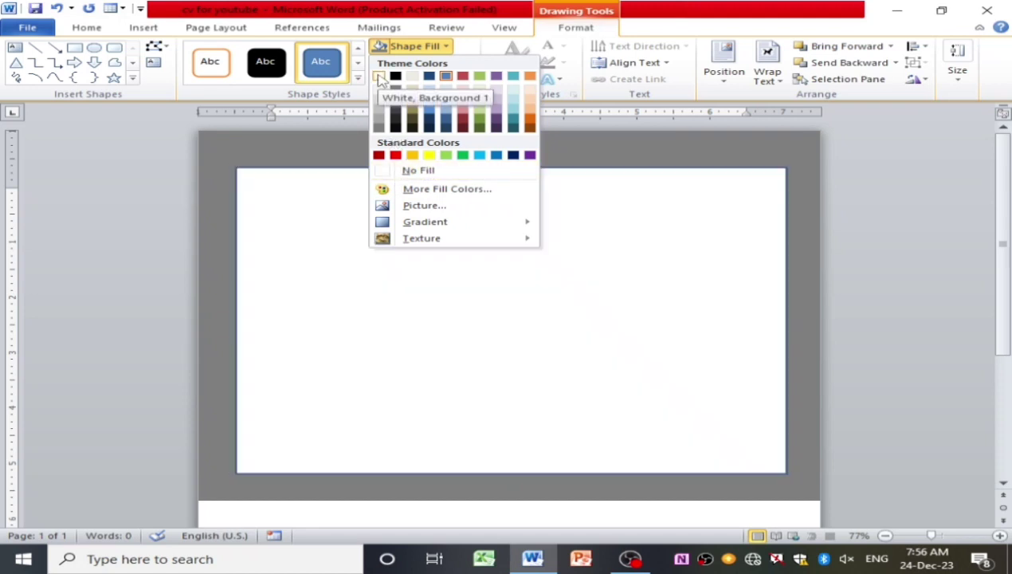
{"action": "left_click", "coordinate": [378, 76]}
Adjust the inner rectangle's line style and outline colour in Format Shape.
{"action": "right_click", "coordinate": [393, 244]}
{"action": "right_click", "coordinate": [445, 312]}
{"action": "left_click", "coordinate": [462, 298]}
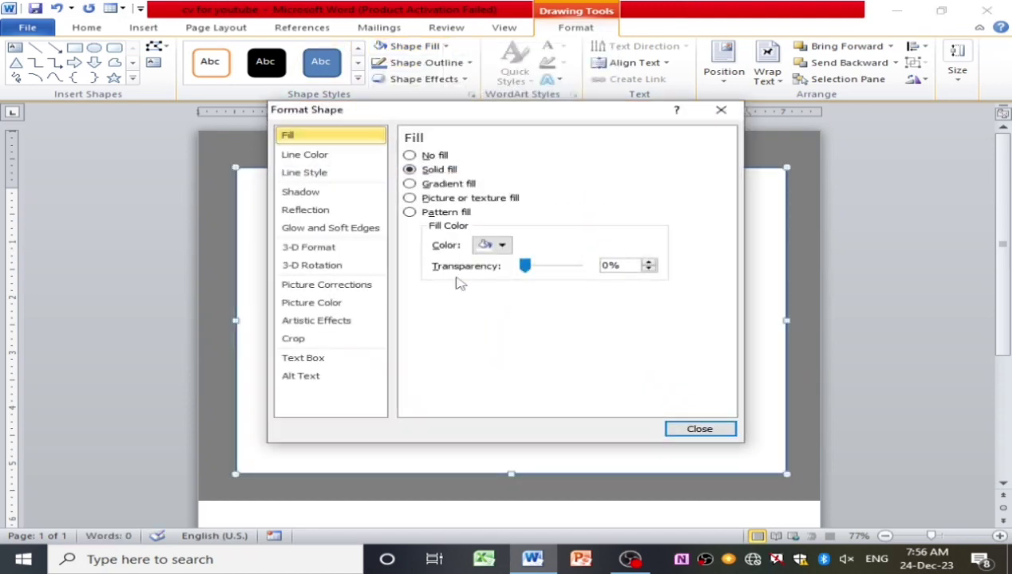
{"action": "left_click", "coordinate": [330, 172]}
{"action": "left_click", "coordinate": [330, 154]}
{"action": "left_click", "coordinate": [700, 428]}
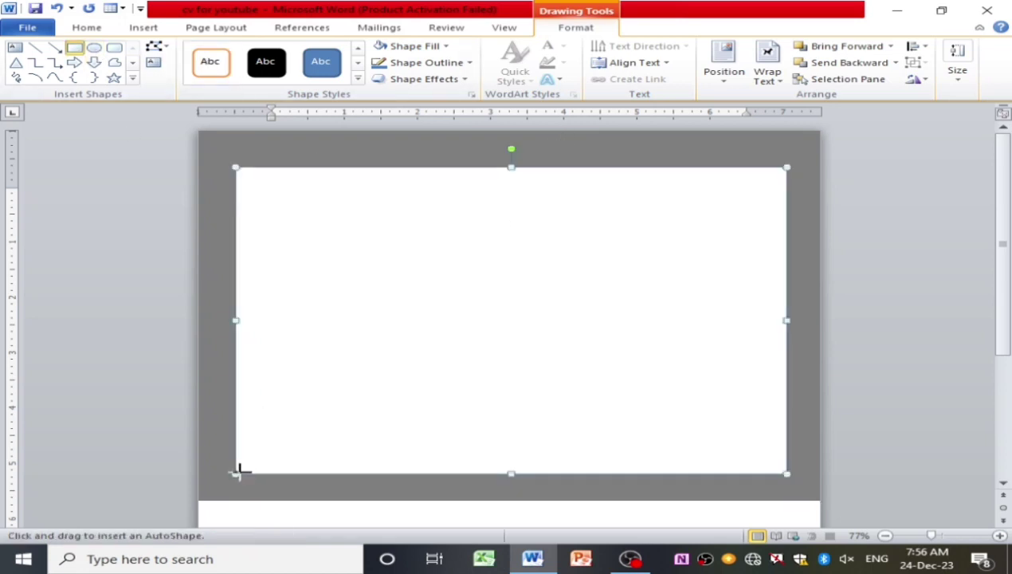
Draw a rectangle in the panel's lower-left corner and delete a vertex to form a diagonal edge.
{"action": "left_click_drag", "start_coordinate": [237, 470], "coordinate": [457, 359]}
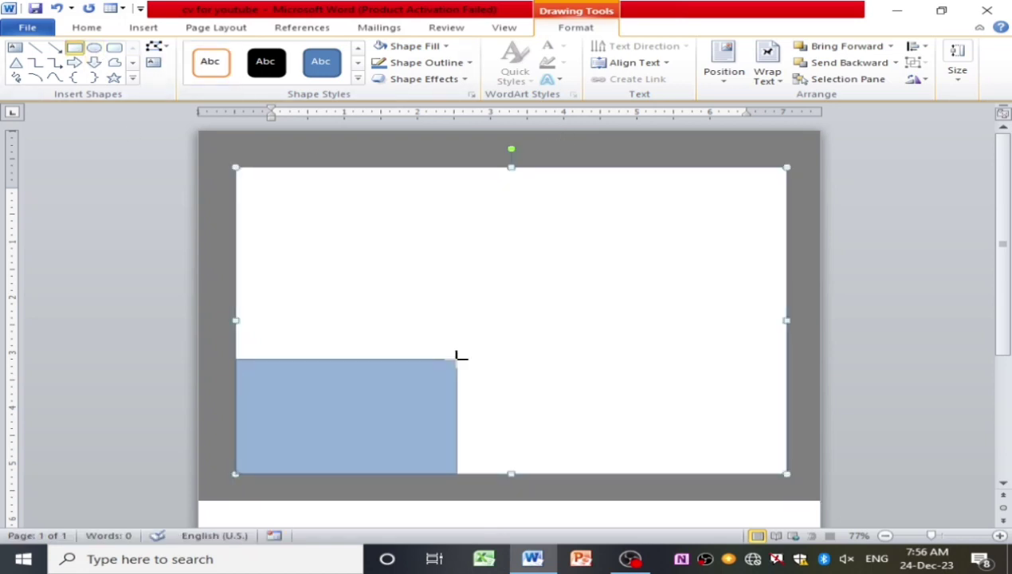
{"action": "right_click", "coordinate": [421, 405]}
{"action": "left_click", "coordinate": [475, 231]}
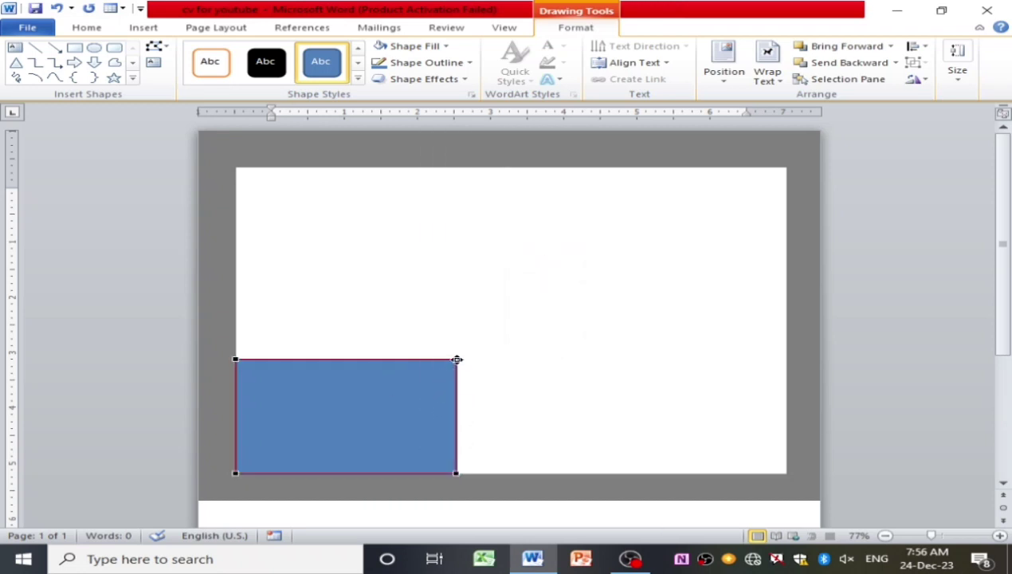
{"action": "left_click_drag", "start_coordinate": [431, 397], "coordinate": [357, 425]}
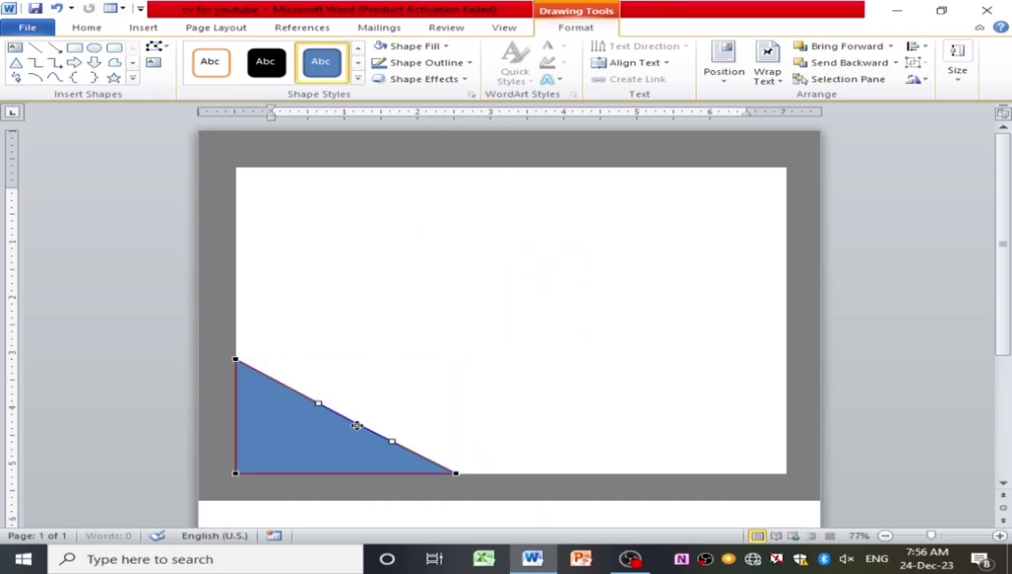
{"action": "right_click", "coordinate": [391, 438]}
{"action": "left_click", "coordinate": [442, 325]}
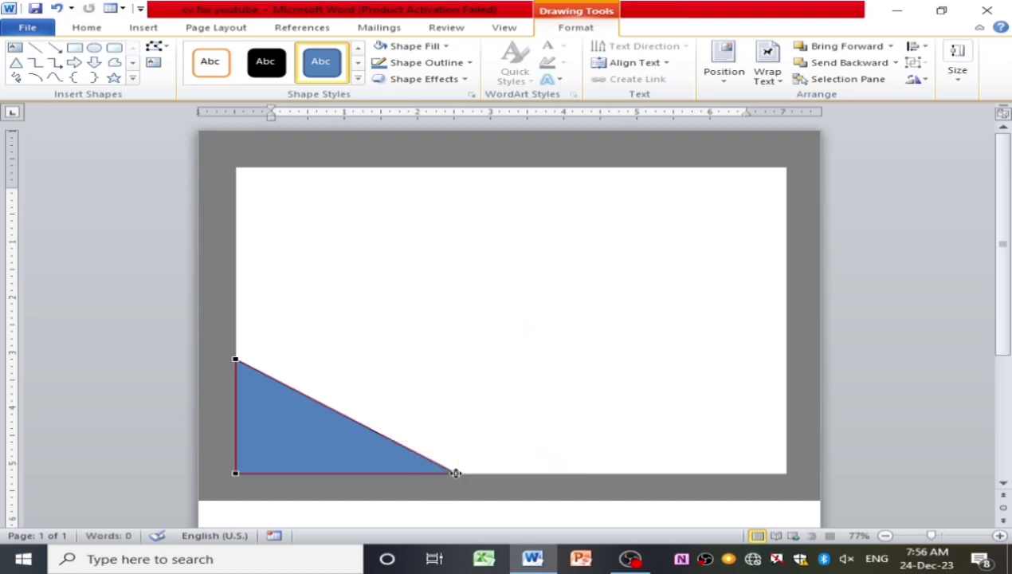
Bend the diagonal edge into a concave curve and fine-tune its points.
{"action": "left_click_drag", "start_coordinate": [383, 437], "coordinate": [248, 443]}
{"action": "left_click", "coordinate": [235, 359]}
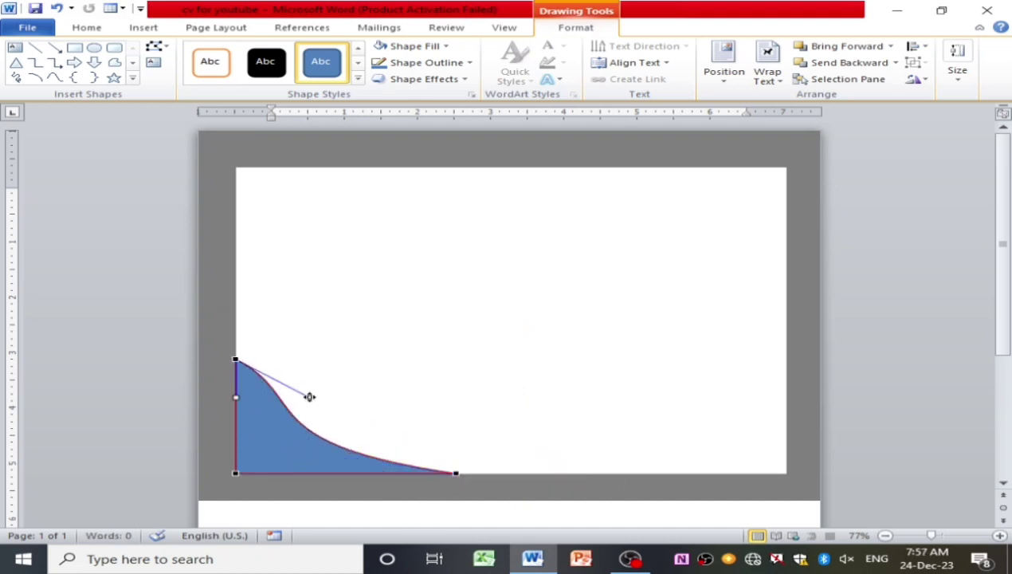
{"action": "left_click_drag", "start_coordinate": [309, 396], "coordinate": [277, 417]}
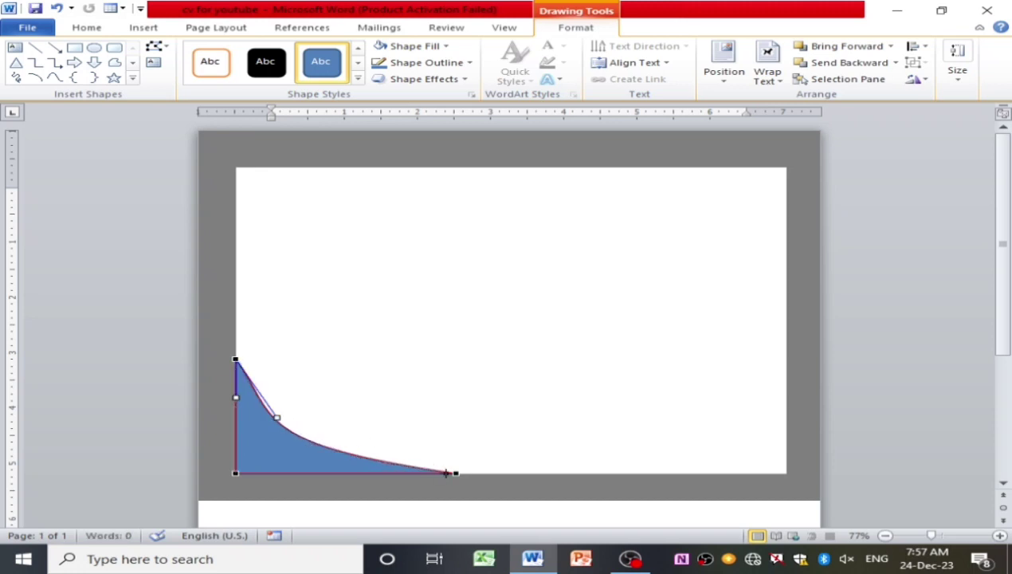
{"action": "left_click_drag", "start_coordinate": [446, 473], "coordinate": [413, 473]}
{"action": "left_click_drag", "start_coordinate": [222, 458], "coordinate": [291, 452]}
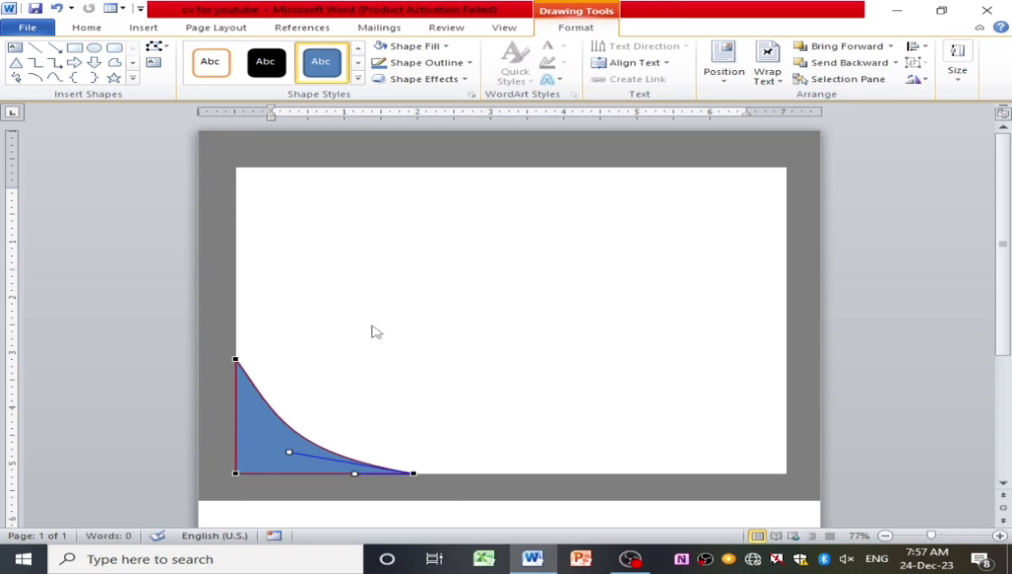
{"action": "key", "text": "Escape"}
Remove the curved wedge's outline.
{"action": "right_click", "coordinate": [287, 450]}
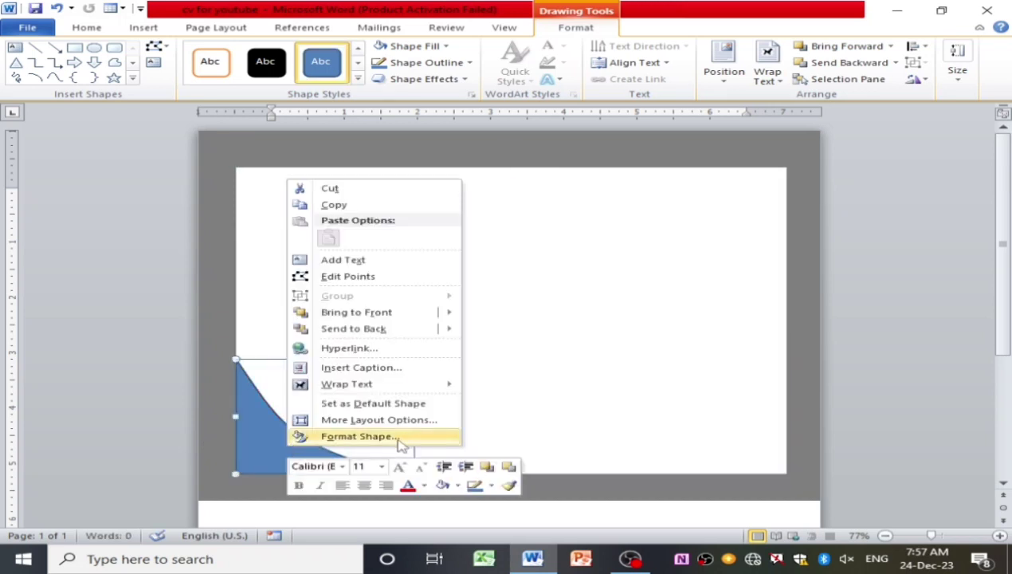
{"action": "left_click", "coordinate": [358, 437]}
{"action": "left_click", "coordinate": [291, 154]}
{"action": "left_click", "coordinate": [409, 154]}
{"action": "left_click", "coordinate": [701, 428]}
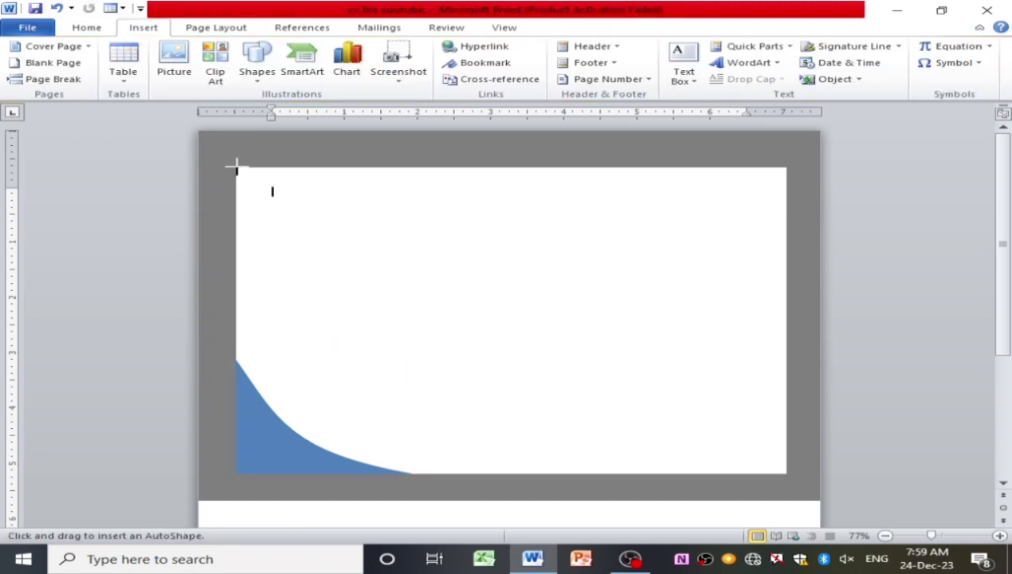
Draw a freeform triangle from the panel's top-left corner with no outline.
{"action": "left_click", "coordinate": [237, 168]}
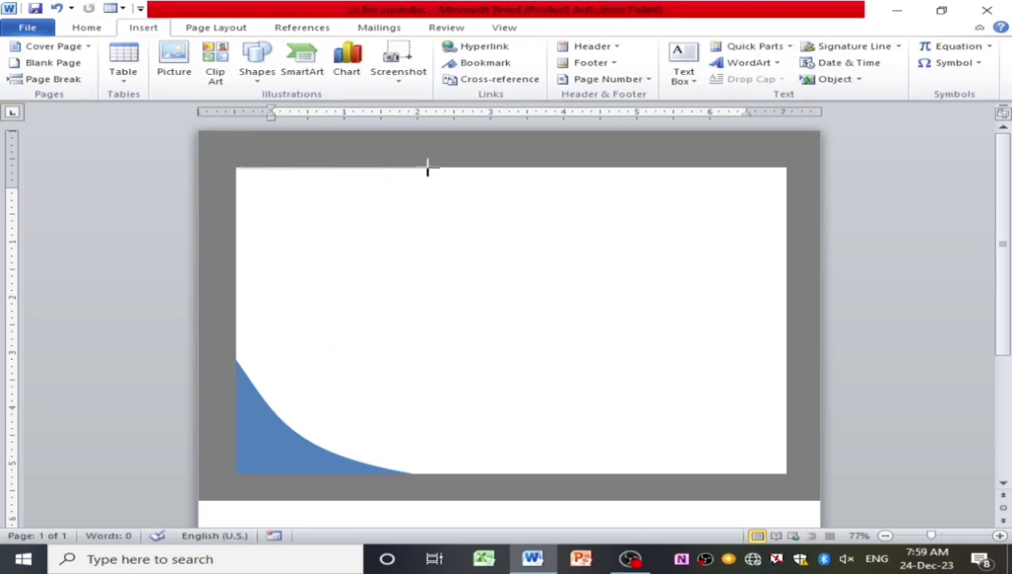
{"action": "left_click", "coordinate": [236, 168]}
{"action": "right_click", "coordinate": [359, 229]}
{"action": "left_click", "coordinate": [406, 483]}
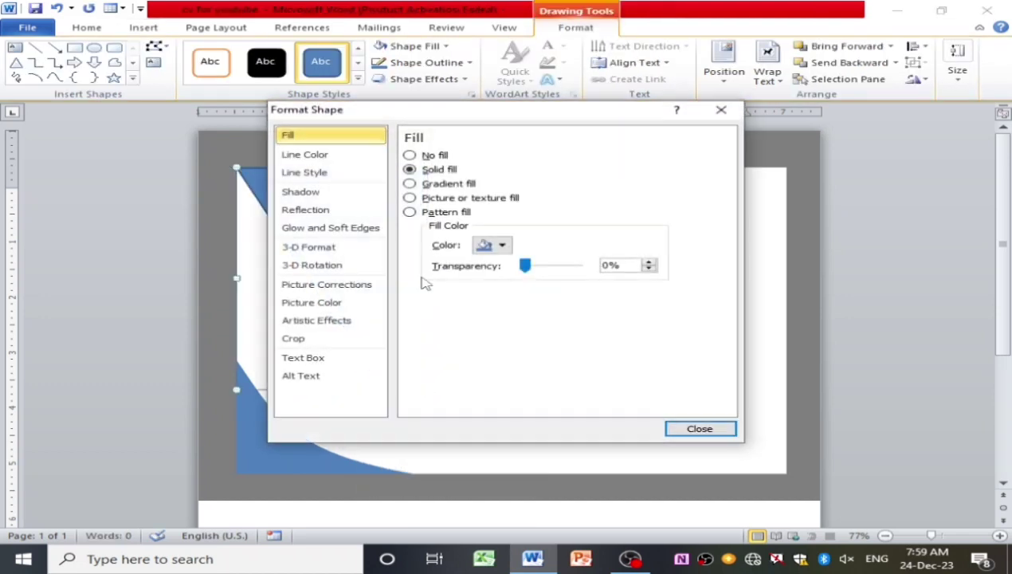
{"action": "left_click", "coordinate": [318, 154]}
{"action": "left_click", "coordinate": [409, 156]}
{"action": "left_click", "coordinate": [677, 429]}
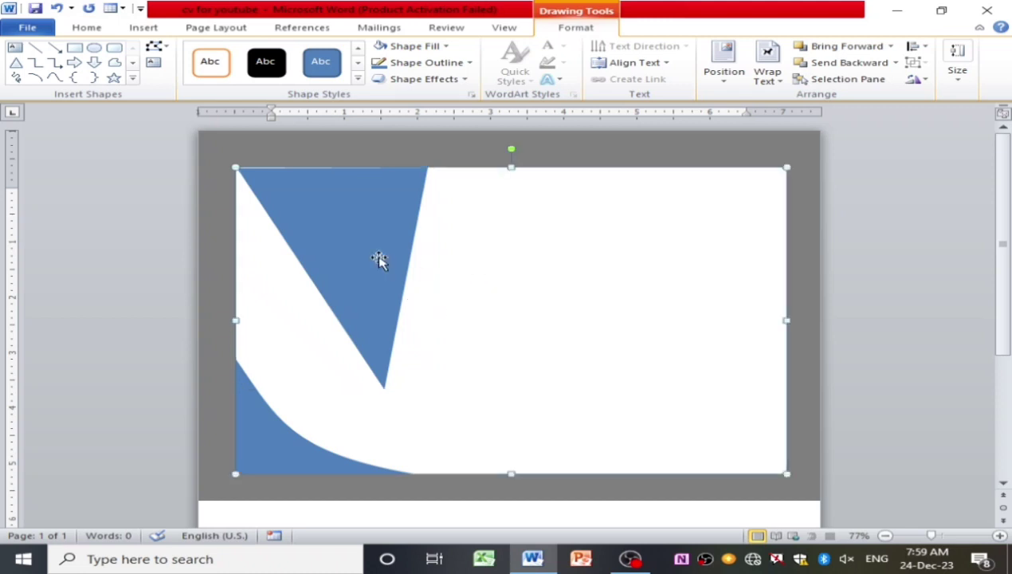
Deselect the triangle and pick the Freeform shape tool.
{"action": "left_click", "coordinate": [226, 246]}
{"action": "left_click", "coordinate": [144, 27]}
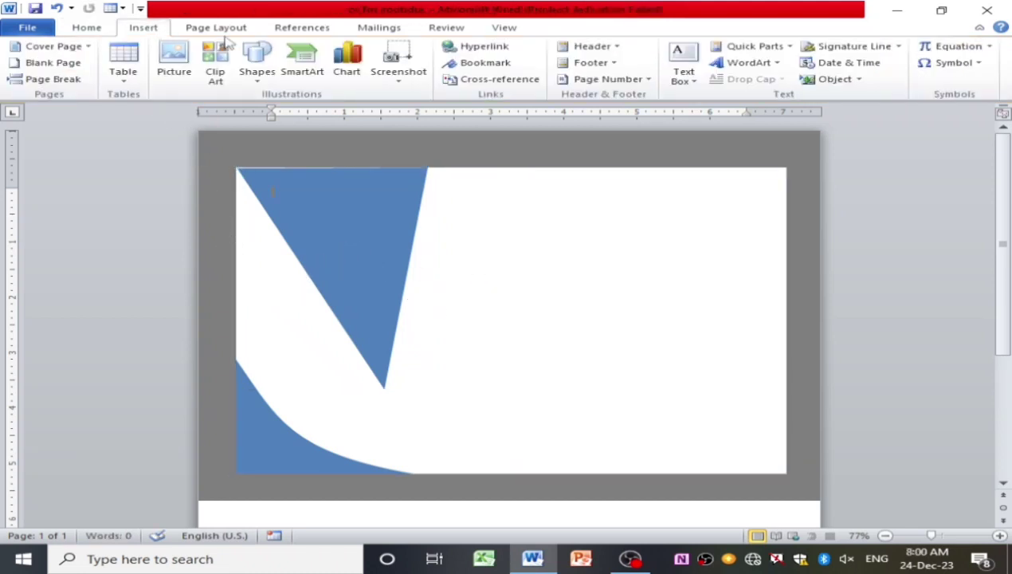
{"action": "left_click", "coordinate": [257, 64]}
{"action": "left_click", "coordinate": [286, 126]}
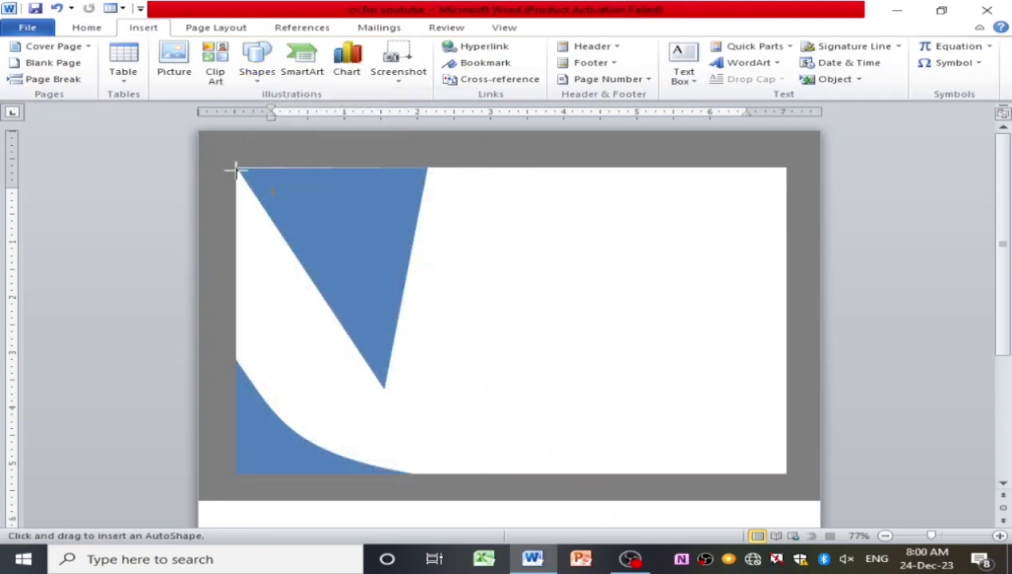
Trace a freeform sliver from the top-left corner to the bottom edge and fill it light pink.
{"action": "left_click_drag", "start_coordinate": [237, 169], "coordinate": [435, 462]}
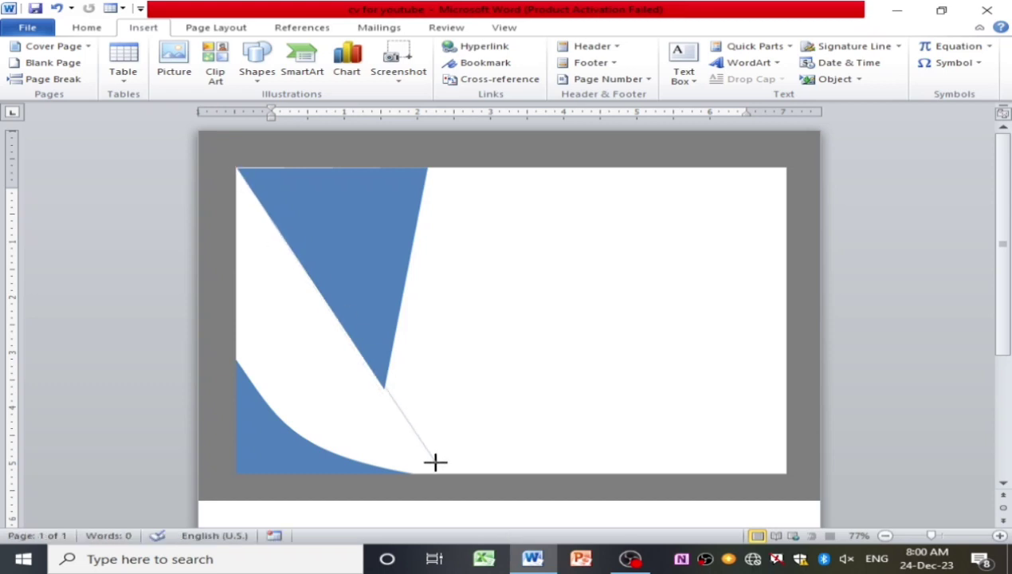
{"action": "left_click", "coordinate": [237, 169]}
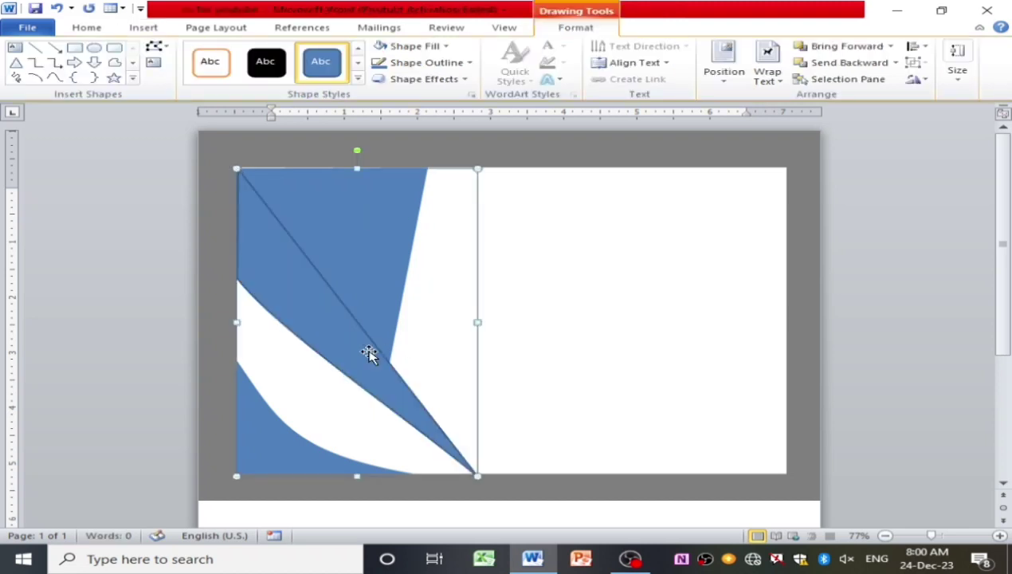
{"action": "left_click", "coordinate": [469, 62]}
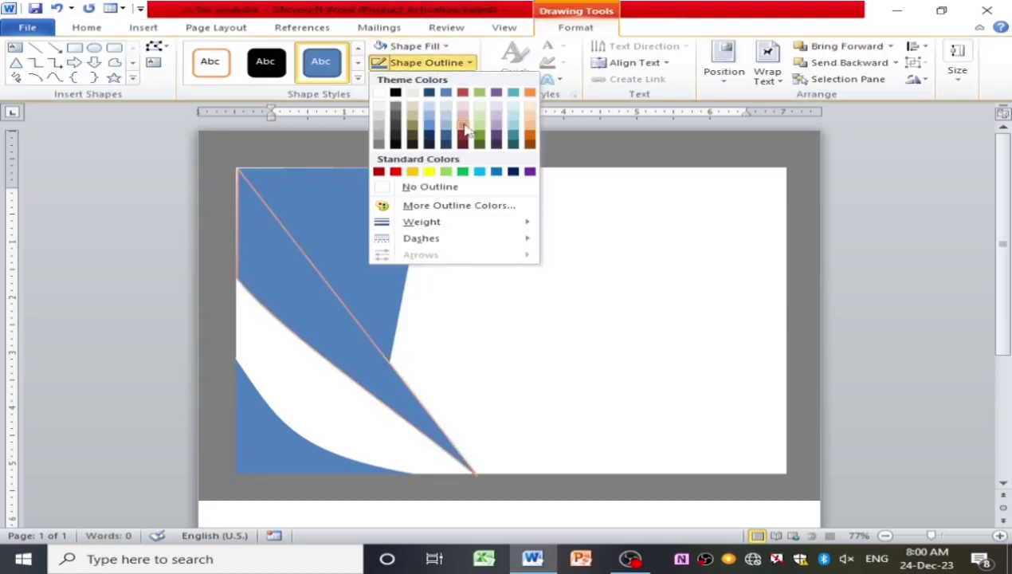
{"action": "left_click", "coordinate": [415, 45]}
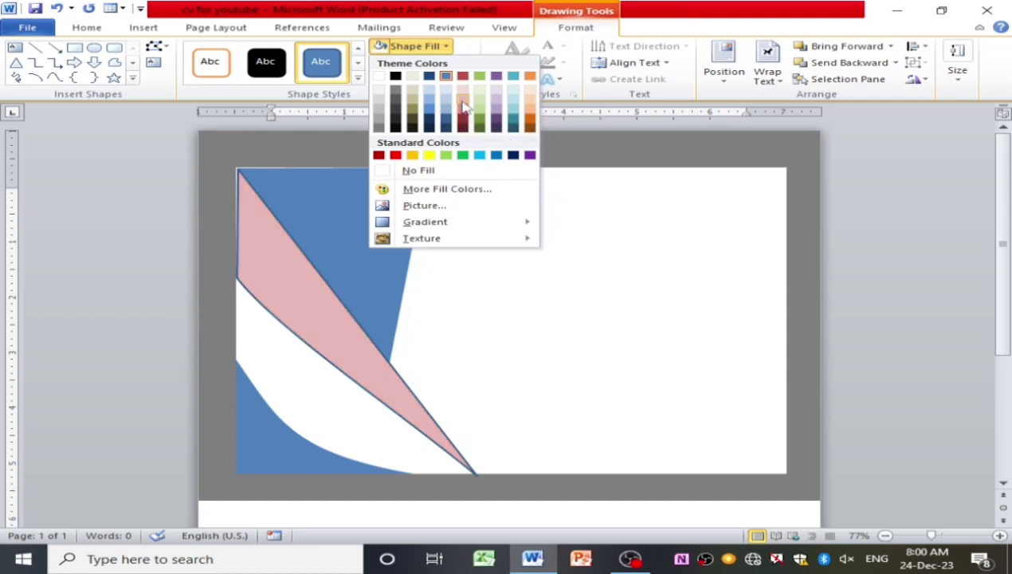
{"action": "left_click", "coordinate": [380, 289]}
Remove the pink sliver's outline.
{"action": "right_click", "coordinate": [310, 293]}
{"action": "left_click", "coordinate": [375, 288]}
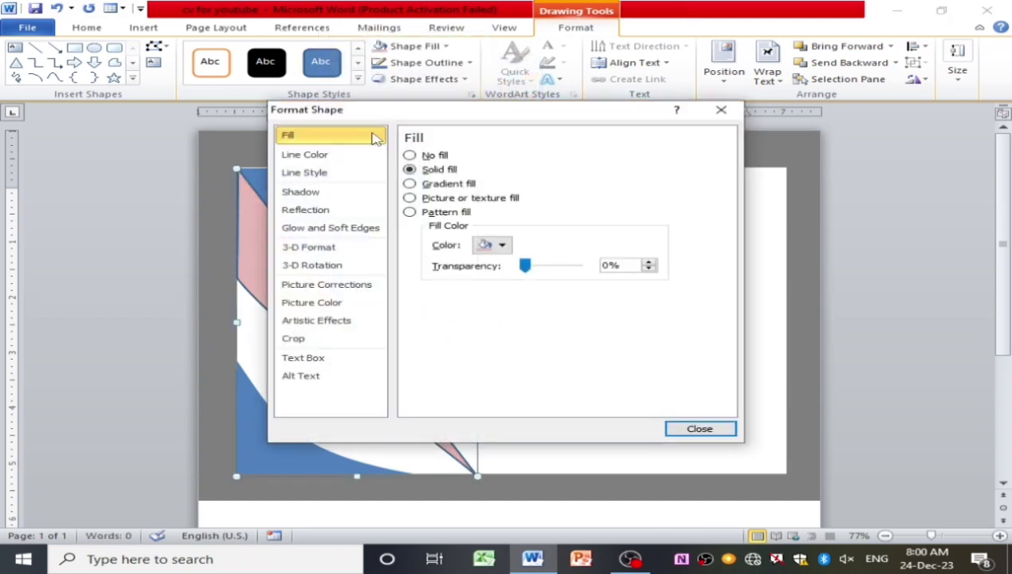
{"action": "left_click", "coordinate": [328, 155]}
{"action": "left_click", "coordinate": [700, 428]}
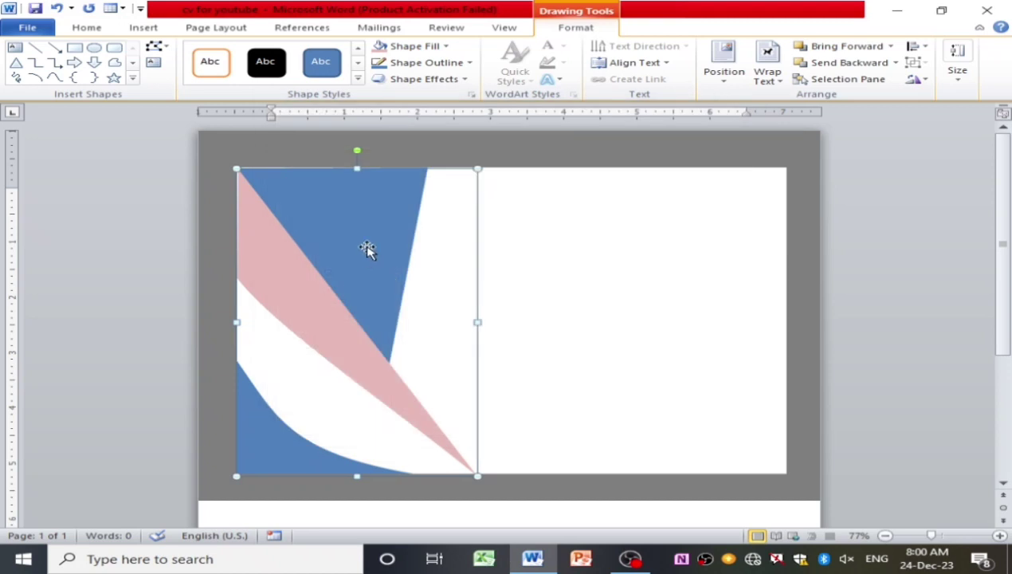
{"action": "right_click", "coordinate": [397, 395]}
Edit the pink sliver's points and bend its lower edge into a curve.
{"action": "left_click", "coordinate": [414, 222]}
{"action": "left_click", "coordinate": [475, 474]}
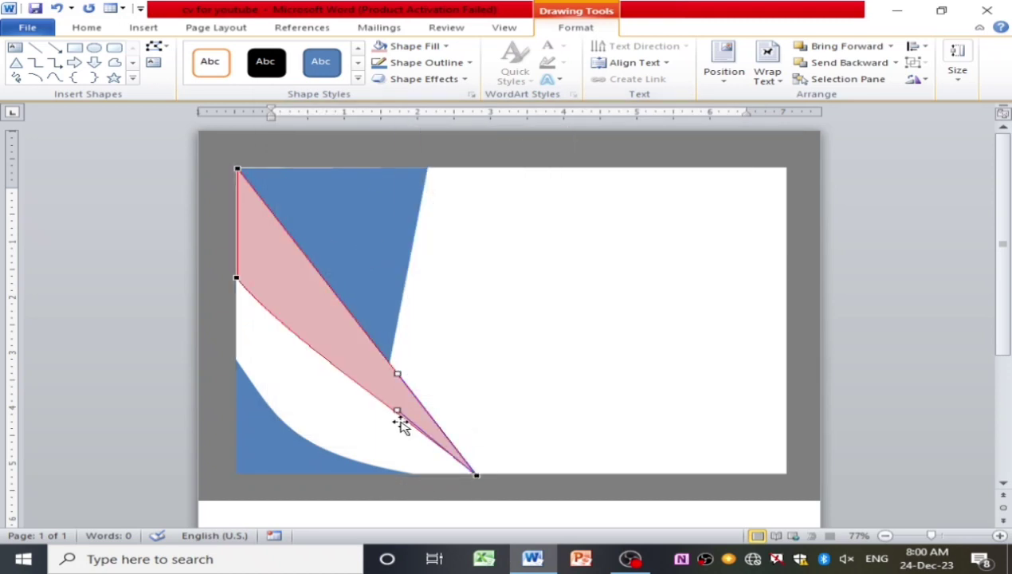
{"action": "left_click_drag", "start_coordinate": [400, 423], "coordinate": [219, 453]}
{"action": "left_click", "coordinate": [235, 280]}
{"action": "left_click_drag", "start_coordinate": [272, 327], "coordinate": [243, 296]}
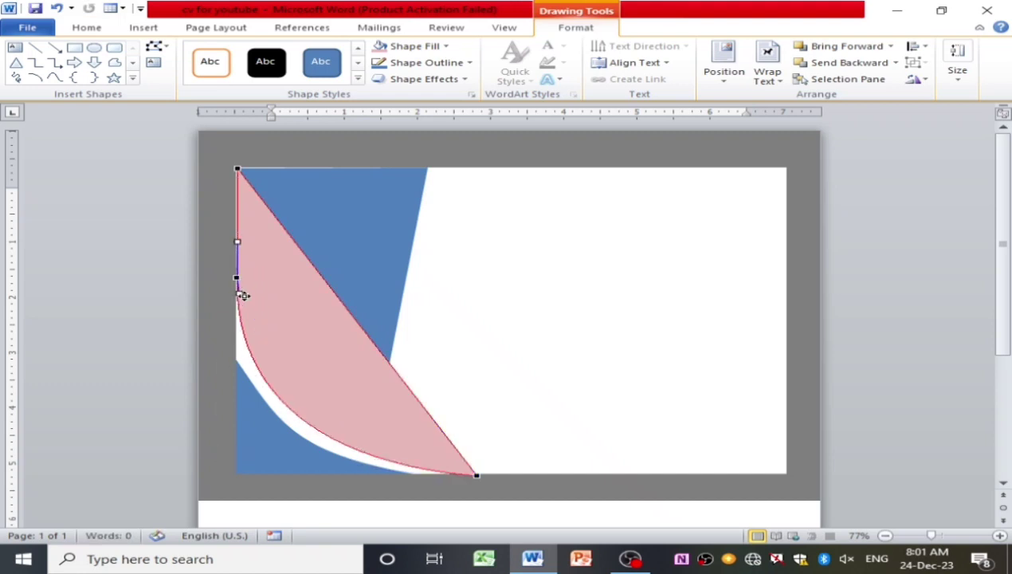
Adjust the bottom and top vertices to slim the pink shape into a curved band.
{"action": "left_click", "coordinate": [477, 476]}
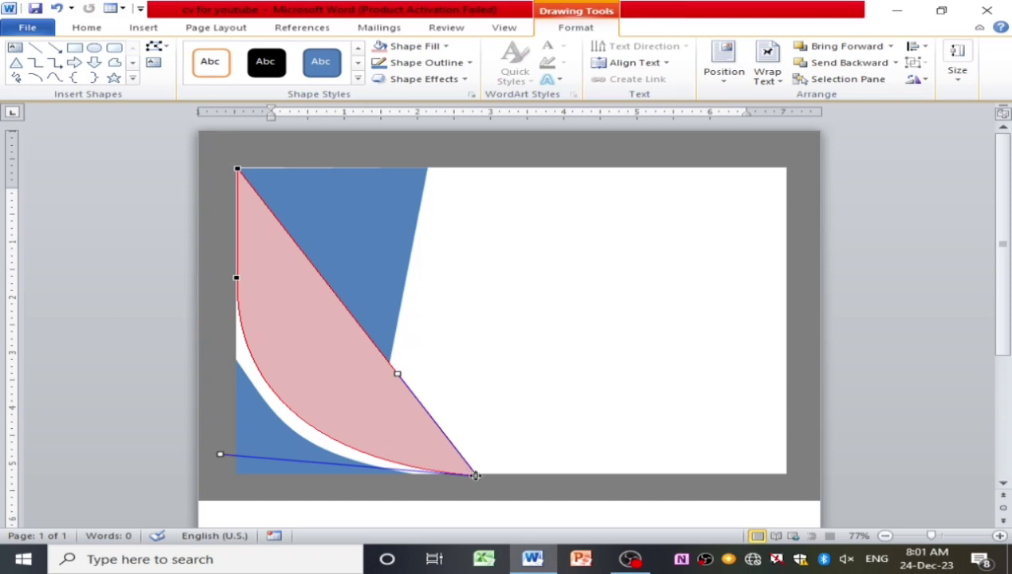
{"action": "left_click_drag", "start_coordinate": [475, 475], "coordinate": [476, 473]}
{"action": "left_click_drag", "start_coordinate": [396, 370], "coordinate": [206, 416]}
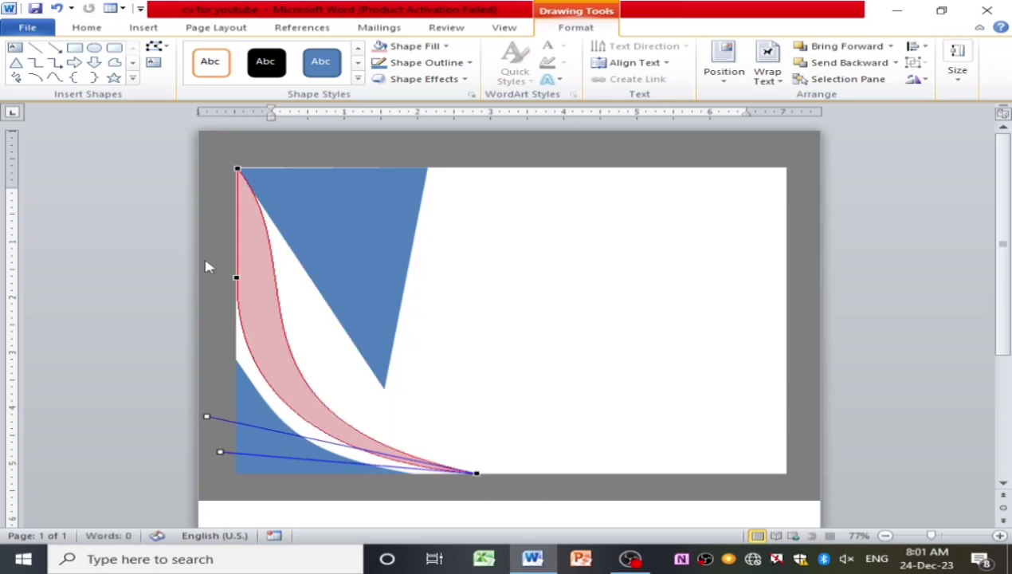
{"action": "left_click", "coordinate": [237, 169]}
{"action": "left_click_drag", "start_coordinate": [316, 271], "coordinate": [300, 273]}
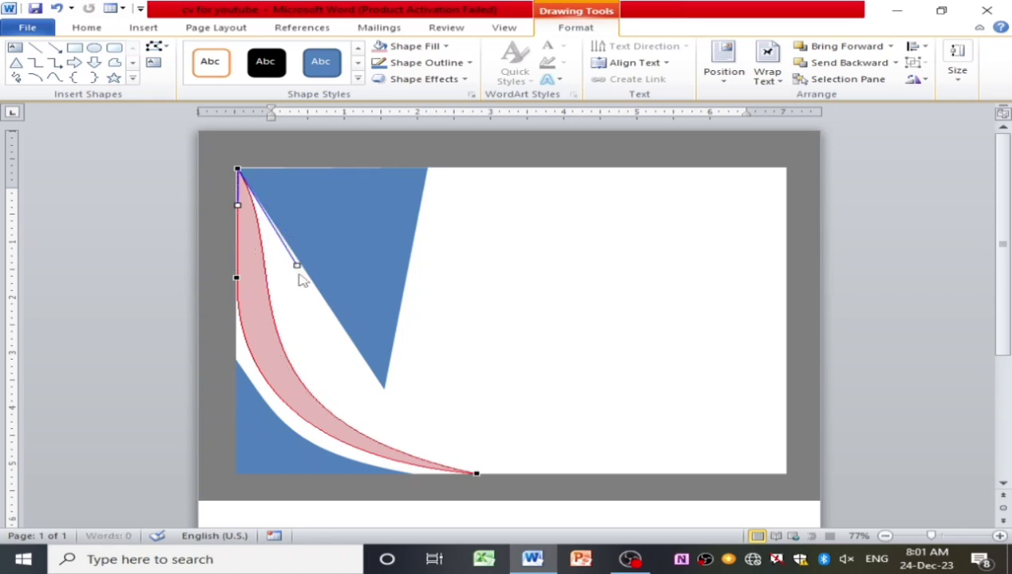
Select the blue triangle and open its Format Shape settings.
{"action": "left_click", "coordinate": [368, 301]}
{"action": "right_click", "coordinate": [368, 301]}
{"action": "left_click", "coordinate": [415, 310]}
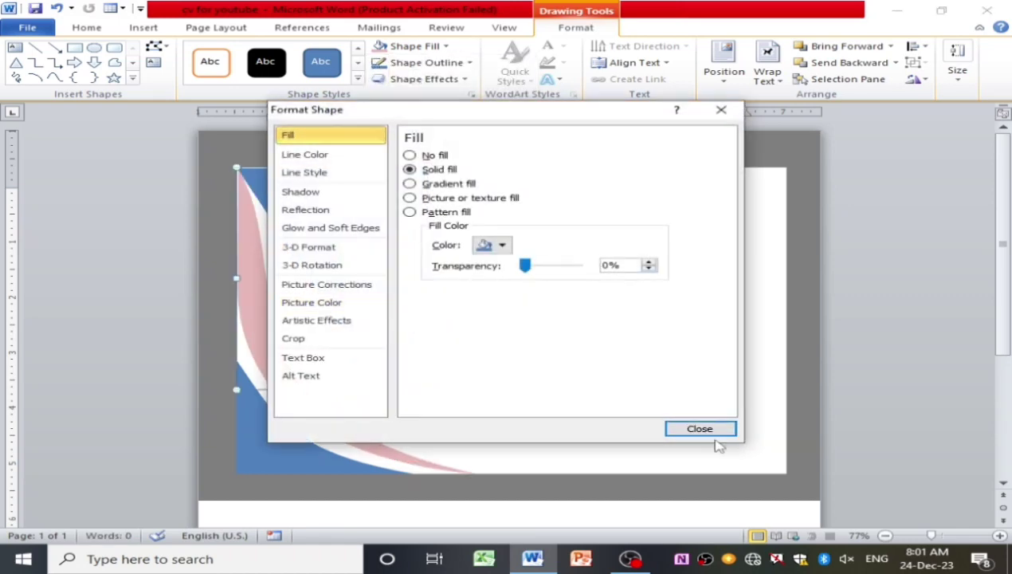
{"action": "left_click", "coordinate": [715, 439]}
{"action": "right_click", "coordinate": [340, 281]}
{"action": "left_click", "coordinate": [398, 268]}
Edit the blue triangle's points, moving its bottom vertex down and curving its lower and left edges.
{"action": "left_click", "coordinate": [717, 112]}
{"action": "right_click", "coordinate": [354, 261]}
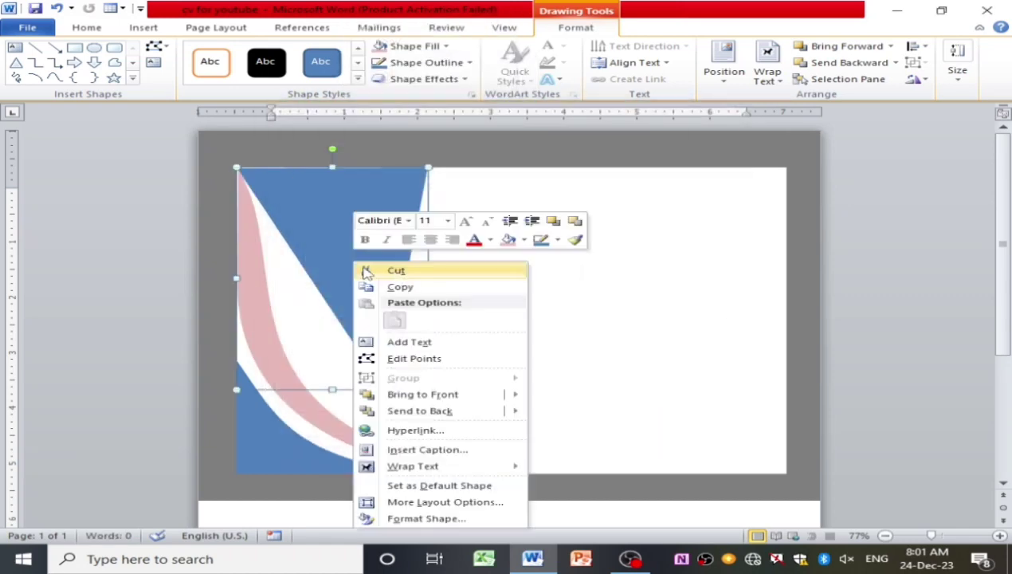
{"action": "left_click", "coordinate": [413, 358]}
{"action": "left_click_drag", "start_coordinate": [383, 388], "coordinate": [469, 472]}
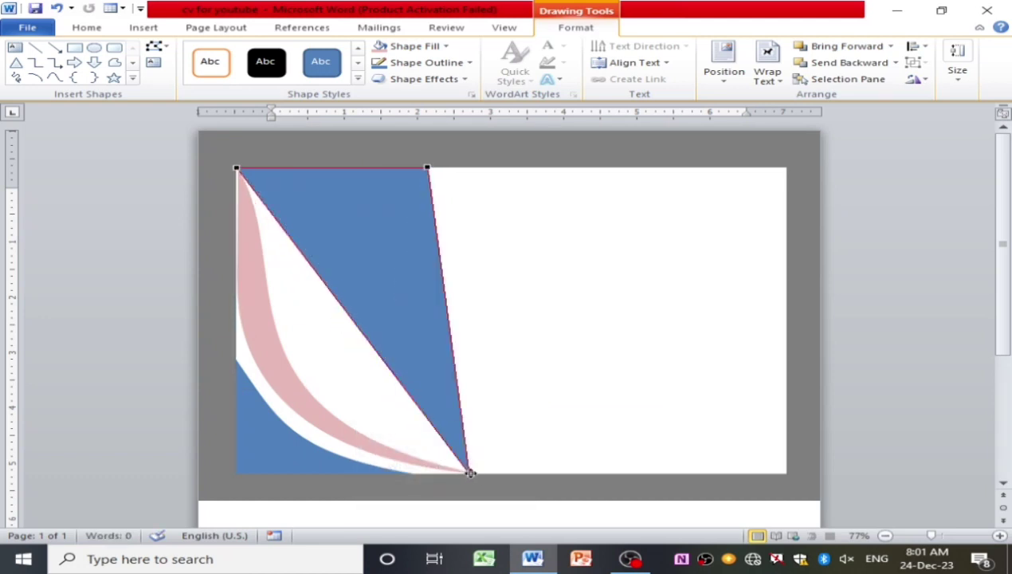
{"action": "mouse_move", "coordinate": [396, 374]}
{"action": "left_mouse_down"}
{"action": "mouse_move", "coordinate": [190, 387]}
{"action": "mouse_move", "coordinate": [198, 406]}
{"action": "left_mouse_up"}
{"action": "left_click_drag", "start_coordinate": [239, 168], "coordinate": [300, 269]}
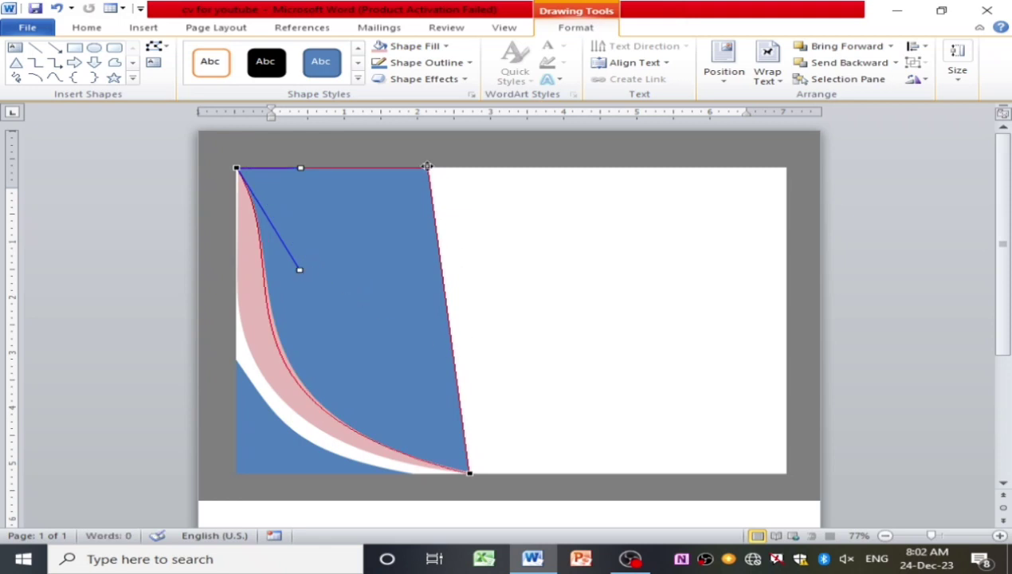
Shift the top-right corner and bow the blue shape's right edge into a large arc.
{"action": "left_click_drag", "start_coordinate": [427, 166], "coordinate": [474, 168]}
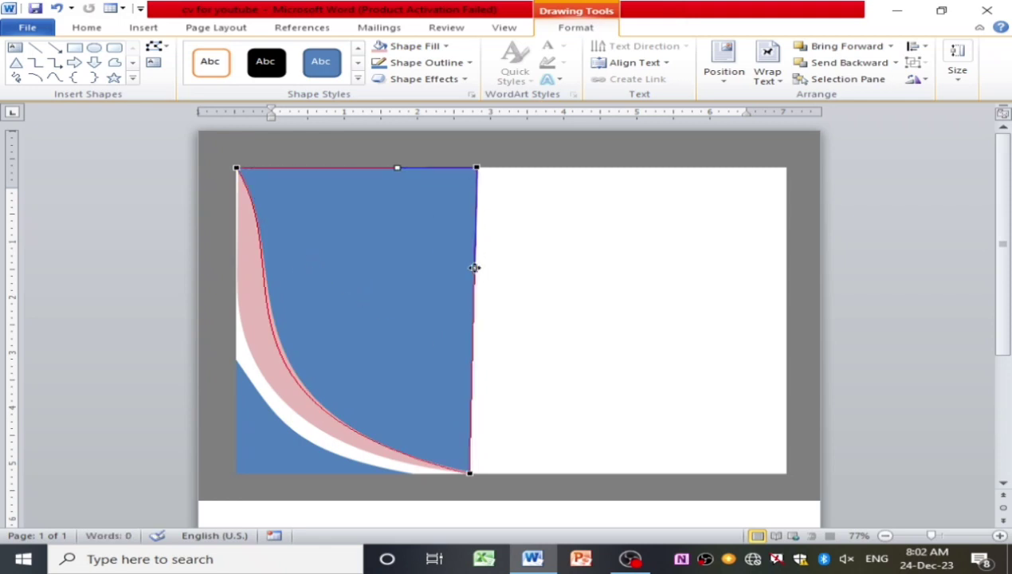
{"action": "mouse_move", "coordinate": [474, 268]}
{"action": "left_mouse_down"}
{"action": "mouse_move", "coordinate": [102, 258]}
{"action": "mouse_move", "coordinate": [198, 255]}
{"action": "left_mouse_up"}
{"action": "left_click", "coordinate": [472, 474]}
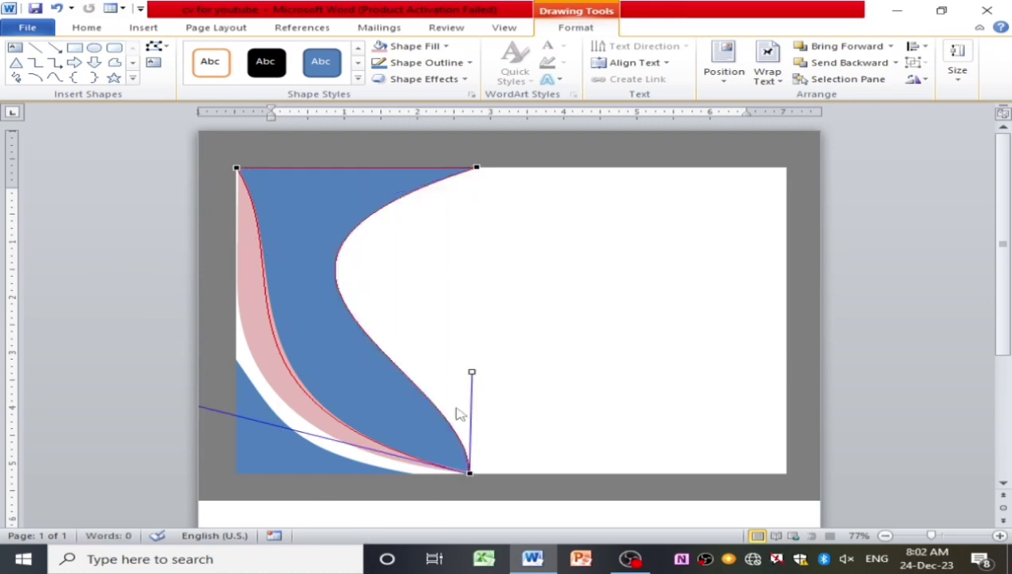
{"action": "left_click_drag", "start_coordinate": [457, 414], "coordinate": [330, 442]}
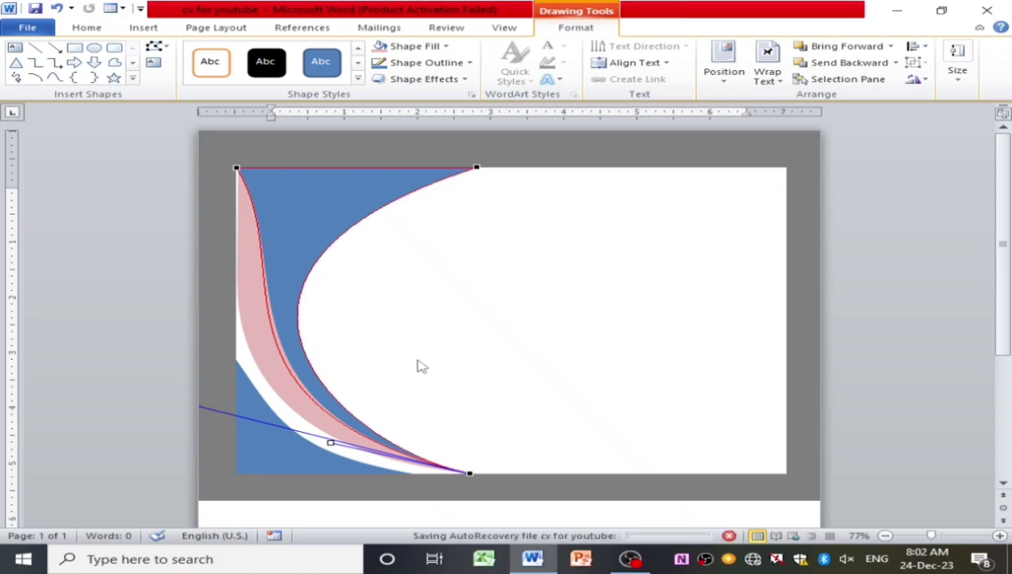
{"action": "left_click", "coordinate": [460, 459]}
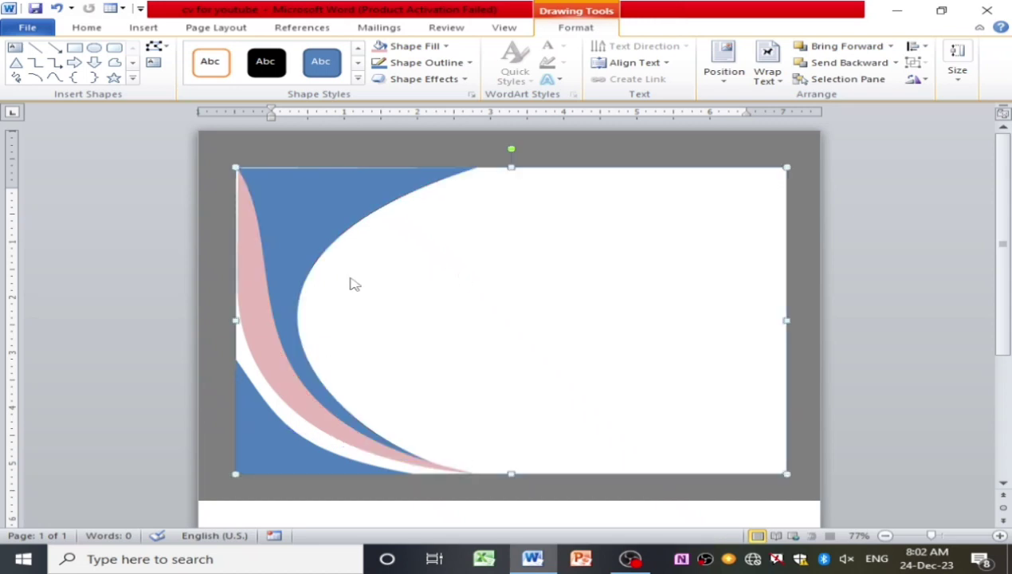
{"action": "left_click", "coordinate": [255, 447]}
{"action": "left_click", "coordinate": [372, 231]}
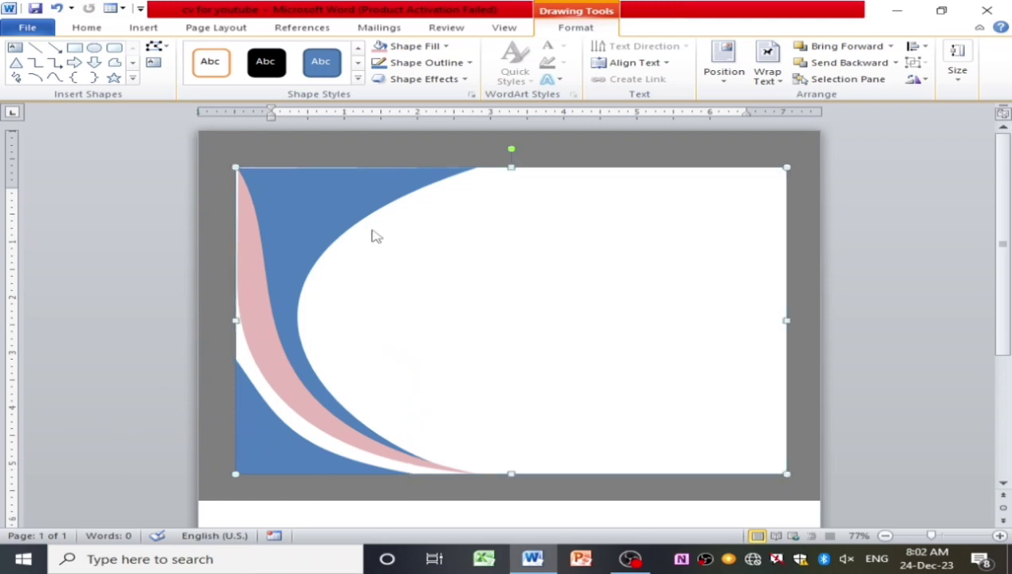
{"action": "left_click", "coordinate": [54, 77]}
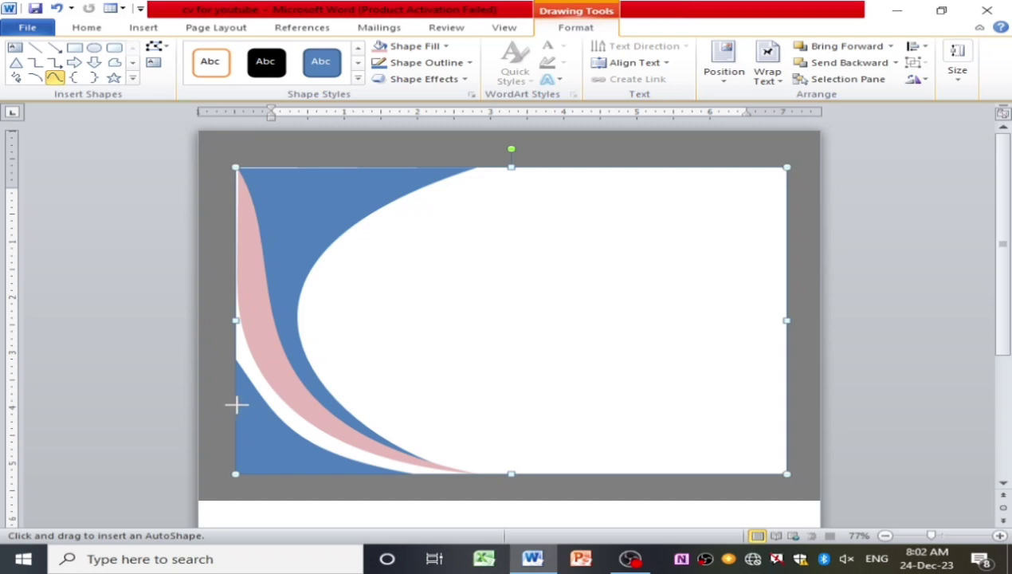
{"action": "left_click", "coordinate": [235, 404]}
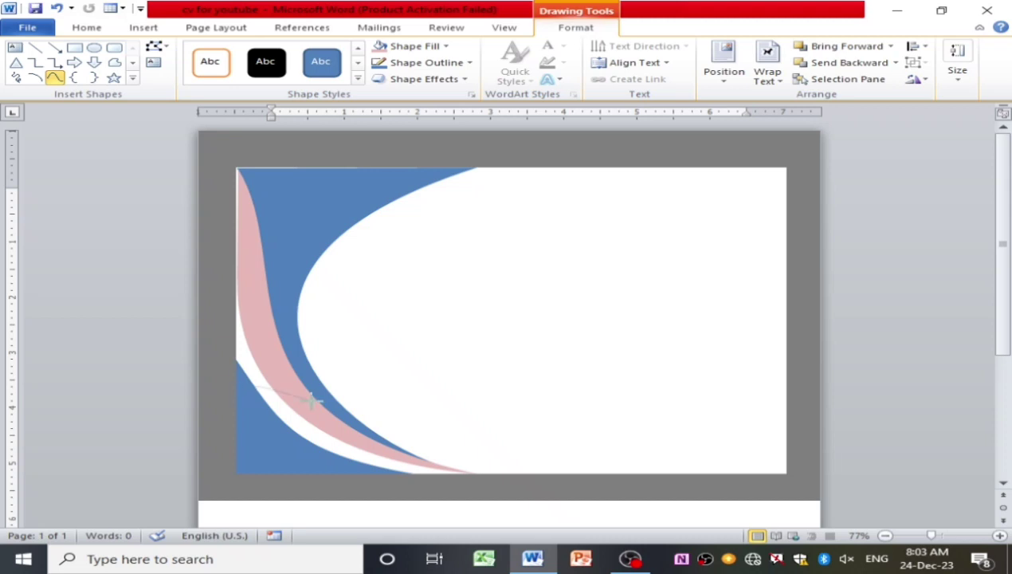
{"action": "double_click", "coordinate": [551, 332]}
{"action": "key", "text": "Delete"}
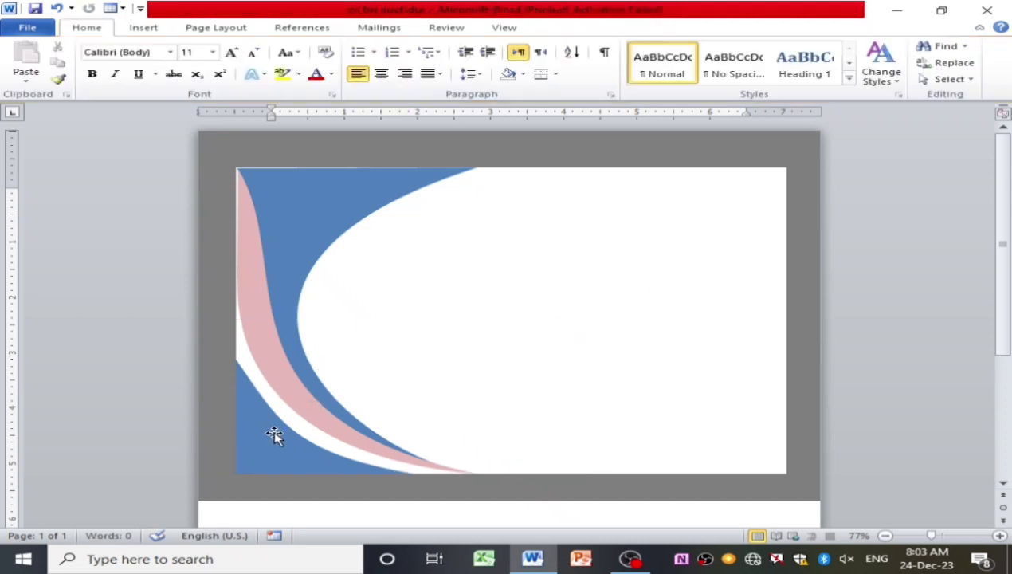
{"action": "left_click", "coordinate": [273, 451]}
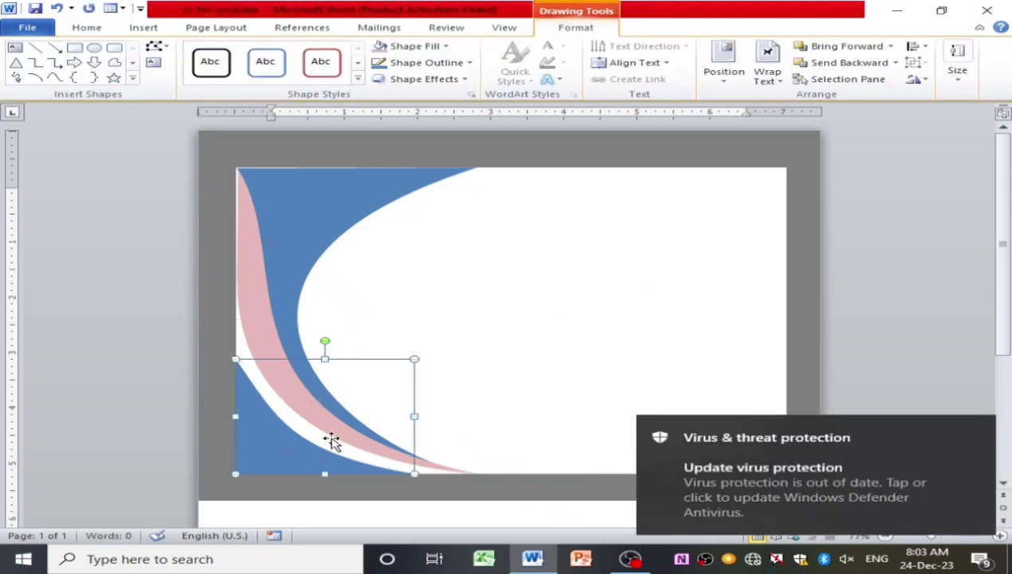
Fill the lower-left corner wedge dark red, then begin a new curve in that corner.
{"action": "left_click", "coordinate": [357, 62]}
{"action": "left_click", "coordinate": [406, 63]}
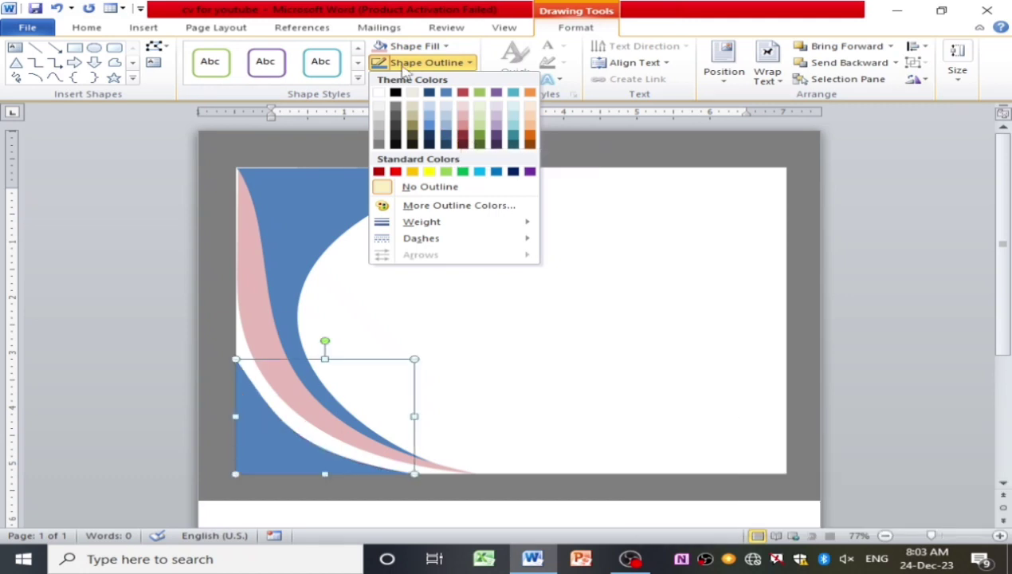
{"action": "left_click", "coordinate": [414, 45]}
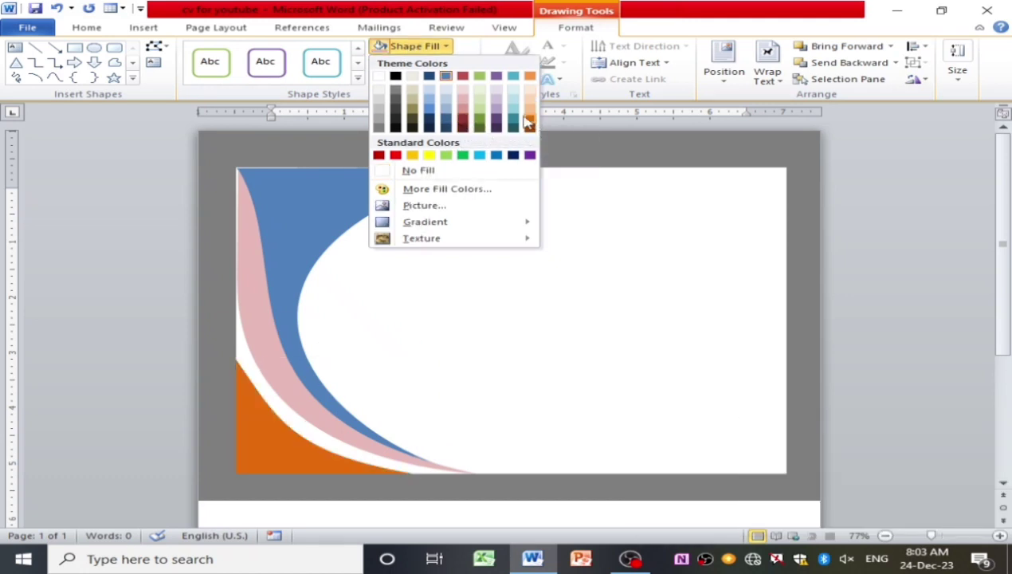
{"action": "left_click", "coordinate": [378, 155]}
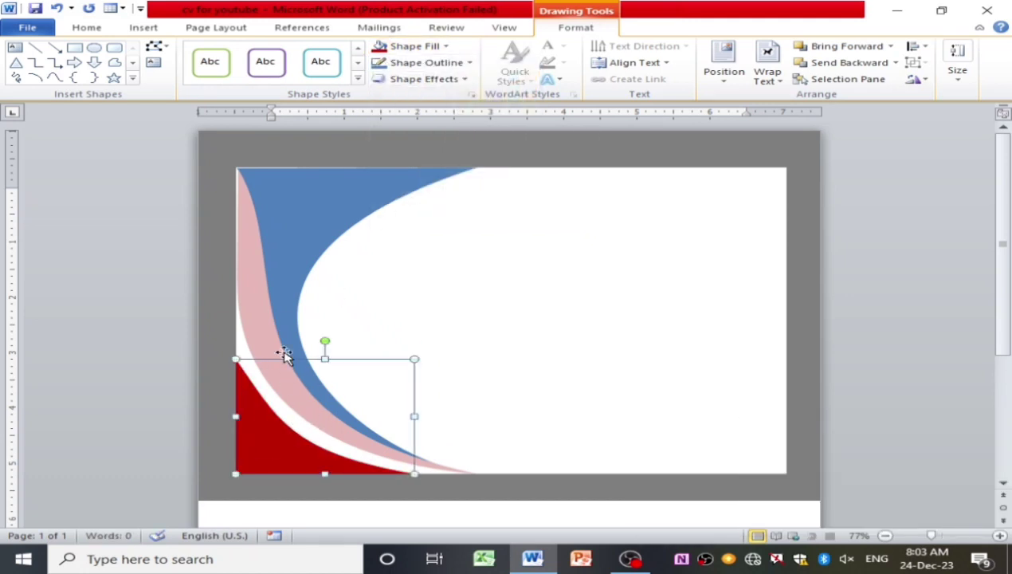
{"action": "left_click", "coordinate": [55, 78]}
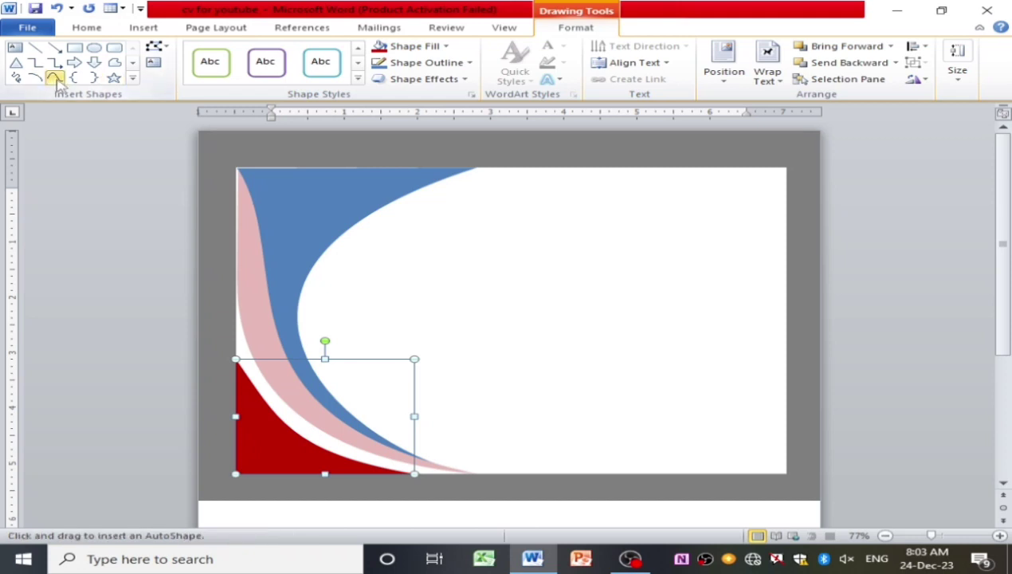
{"action": "left_click", "coordinate": [234, 398]}
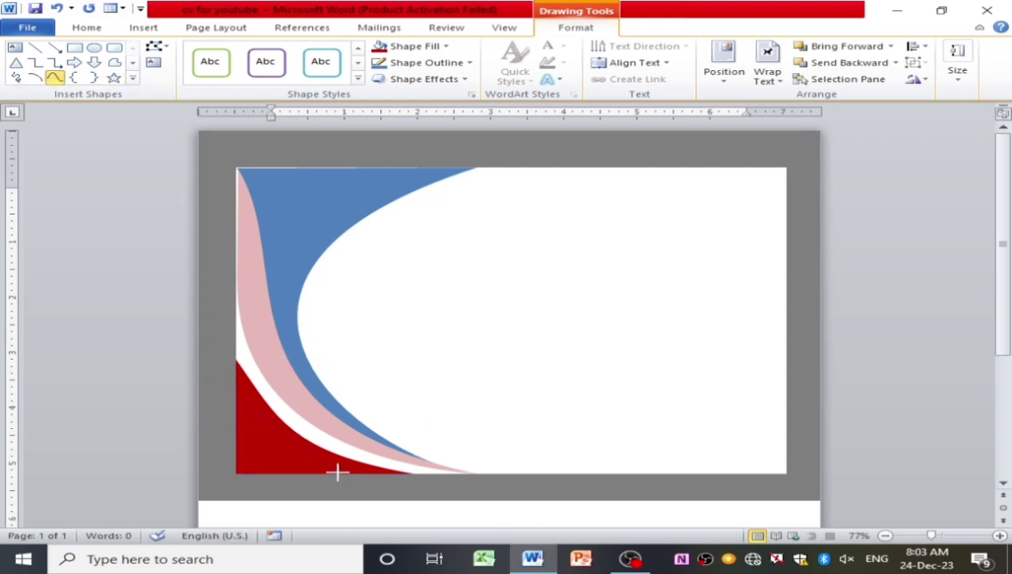
Close the new curve in the lower-left corner and check its outline settings.
{"action": "left_click", "coordinate": [234, 398]}
{"action": "right_click", "coordinate": [268, 426]}
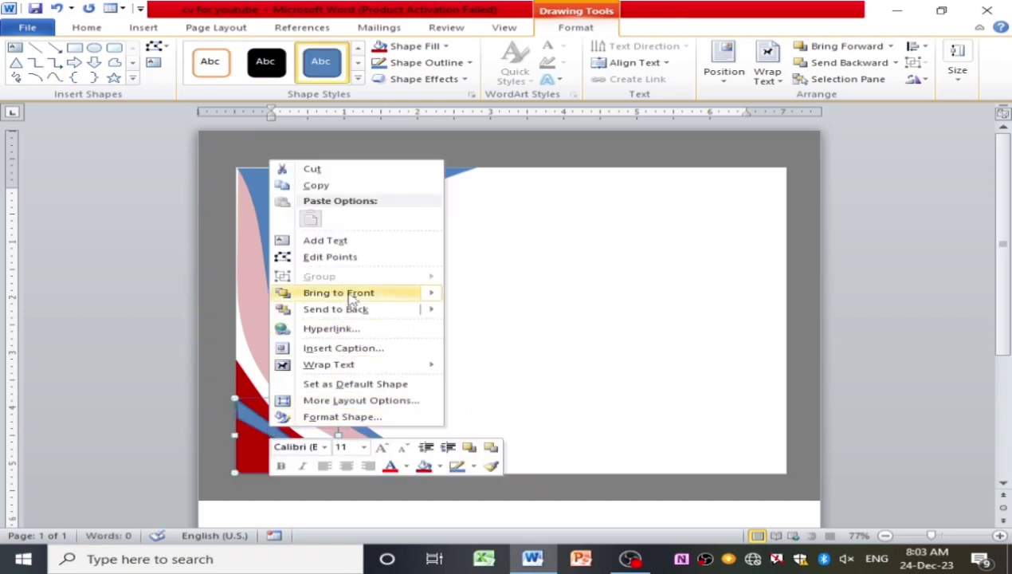
{"action": "left_click", "coordinate": [363, 415]}
{"action": "left_click", "coordinate": [338, 157]}
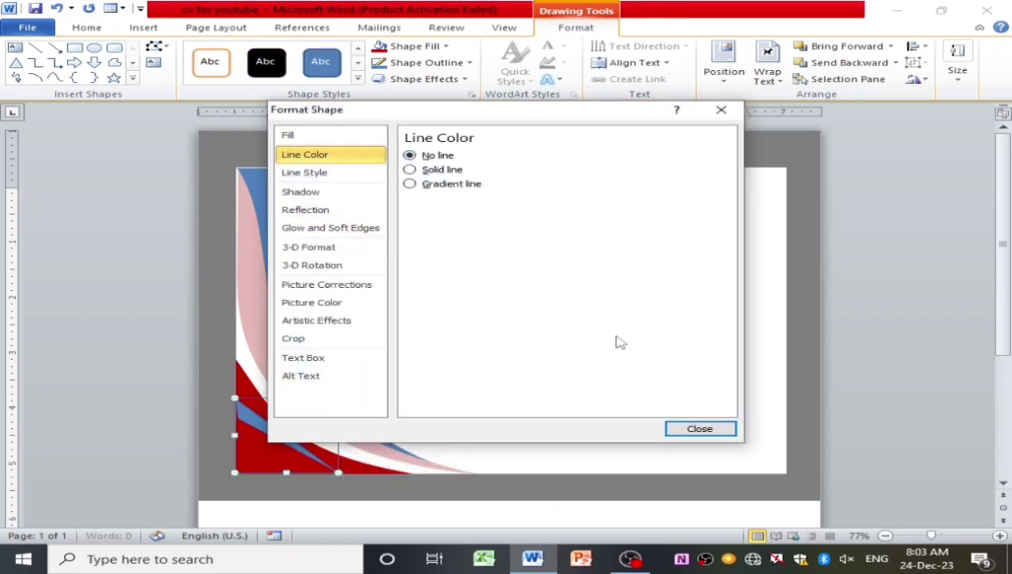
{"action": "left_click", "coordinate": [700, 428]}
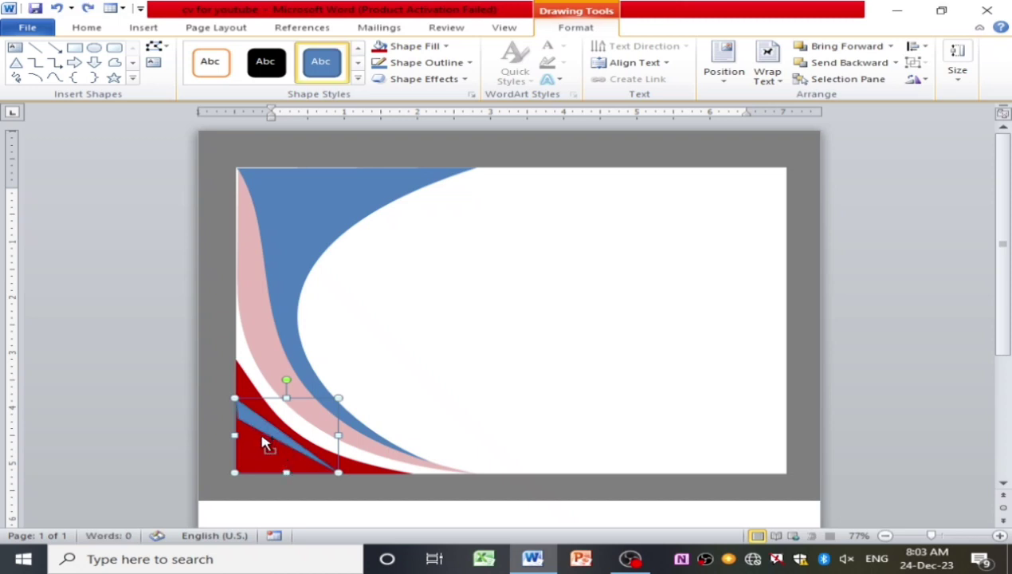
{"action": "left_click", "coordinate": [263, 439]}
Draw another curved shape in the corner and remove its outline.
{"action": "left_click", "coordinate": [143, 28]}
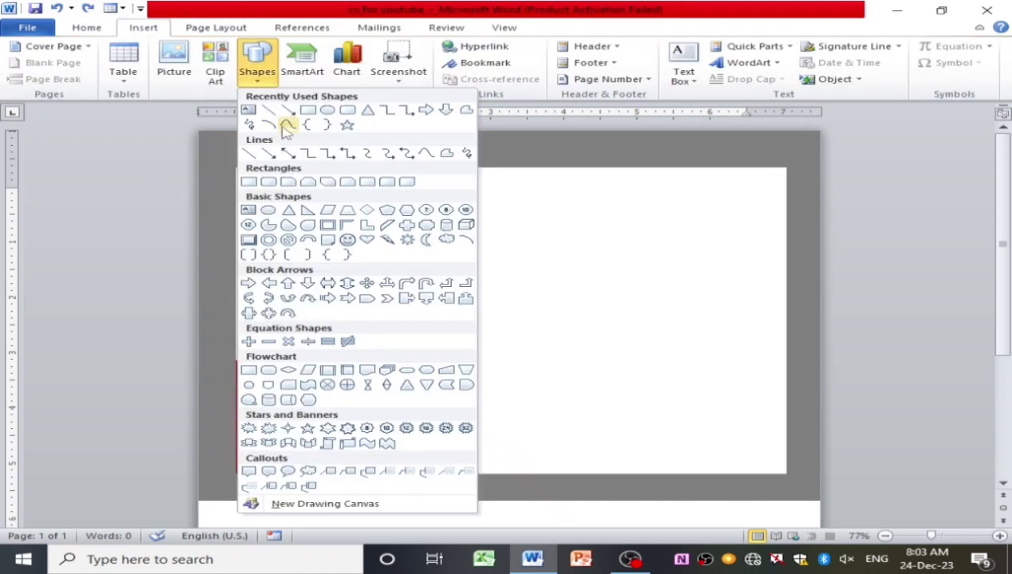
{"action": "left_click", "coordinate": [287, 125]}
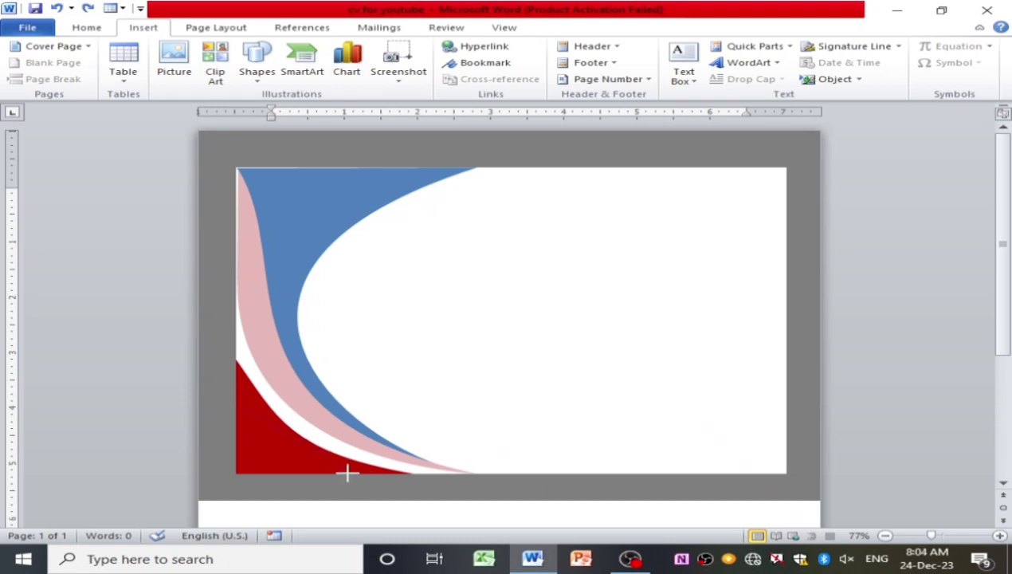
{"action": "left_click", "coordinate": [236, 404]}
{"action": "right_click", "coordinate": [265, 435]}
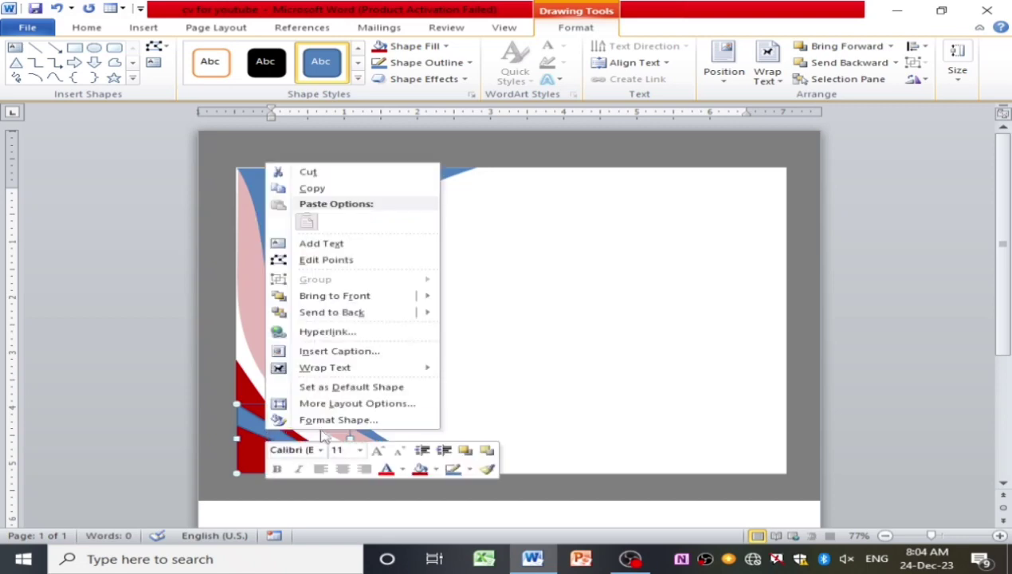
{"action": "left_click", "coordinate": [316, 420]}
{"action": "left_click", "coordinate": [304, 155]}
{"action": "left_click", "coordinate": [409, 155]}
{"action": "left_click", "coordinate": [700, 428]}
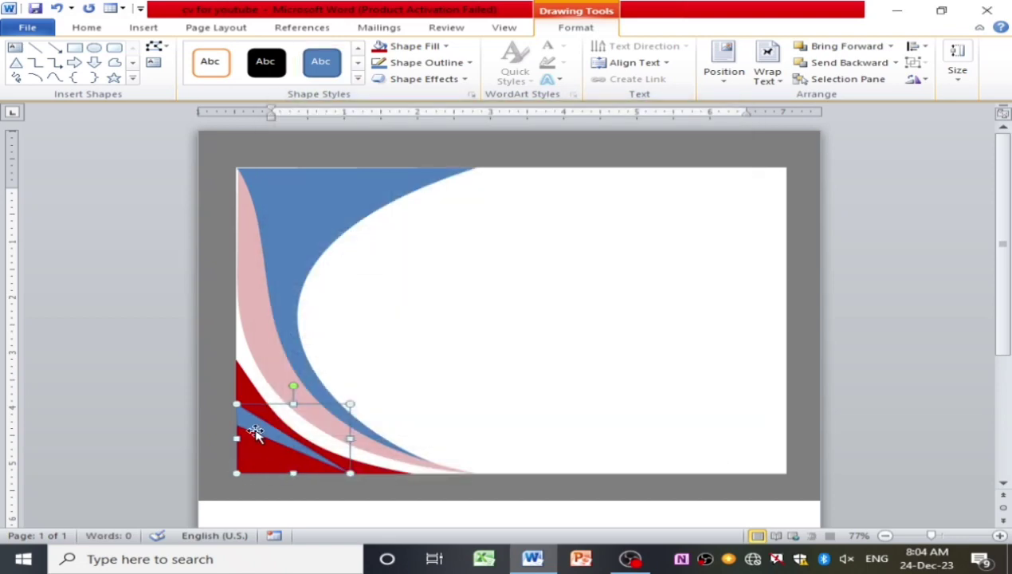
Fill the new shape red and drag its vertices into a curved red band.
{"action": "right_click", "coordinate": [255, 430]}
{"action": "left_click", "coordinate": [398, 47]}
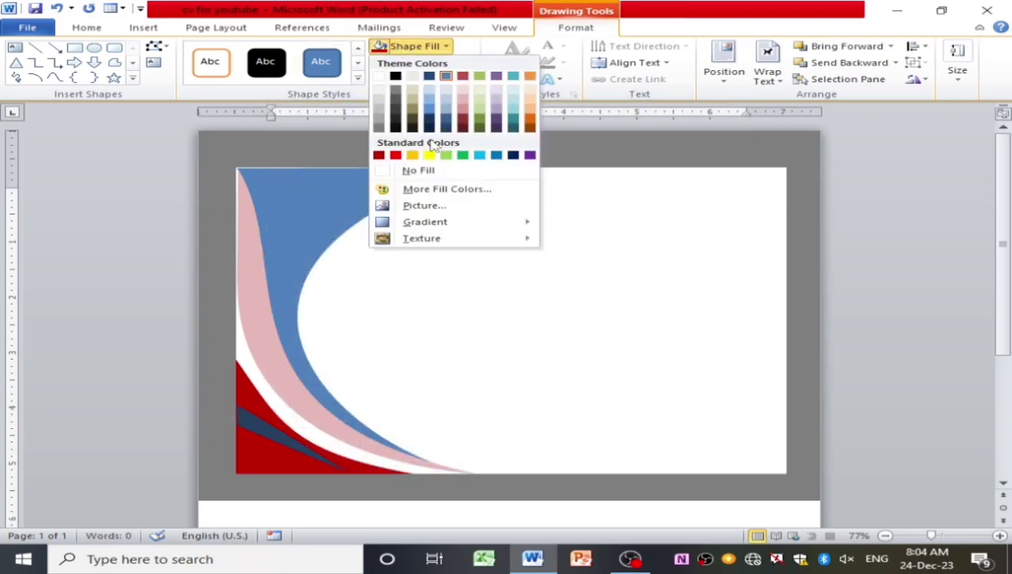
{"action": "left_click", "coordinate": [394, 155]}
{"action": "right_click", "coordinate": [316, 472]}
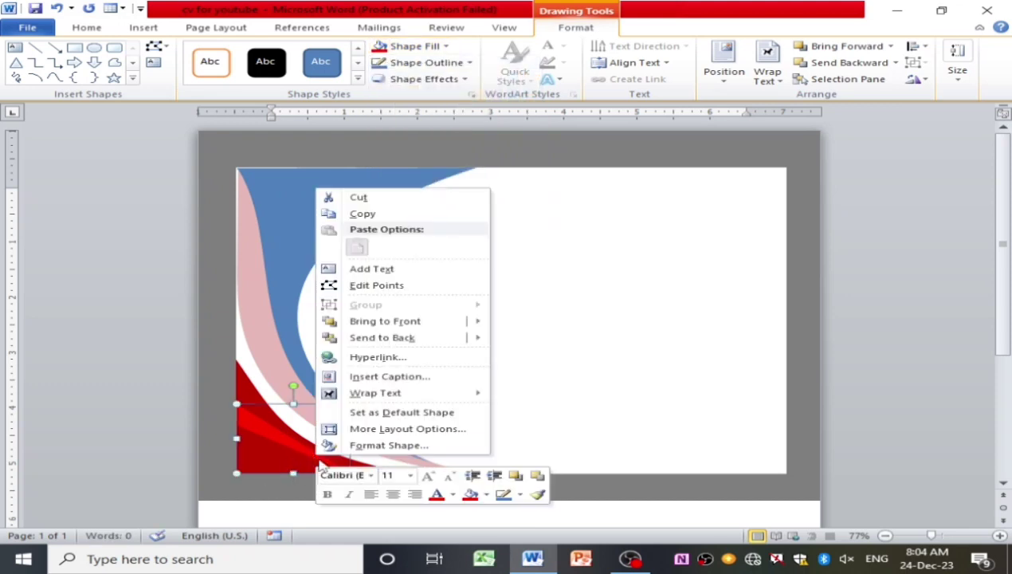
{"action": "key", "text": "Escape"}
{"action": "mouse_move", "coordinate": [349, 473]}
{"action": "left_mouse_down"}
{"action": "mouse_move", "coordinate": [271, 464]}
{"action": "mouse_move", "coordinate": [241, 447]}
{"action": "left_mouse_up"}
{"action": "left_click_drag", "start_coordinate": [310, 451], "coordinate": [257, 455]}
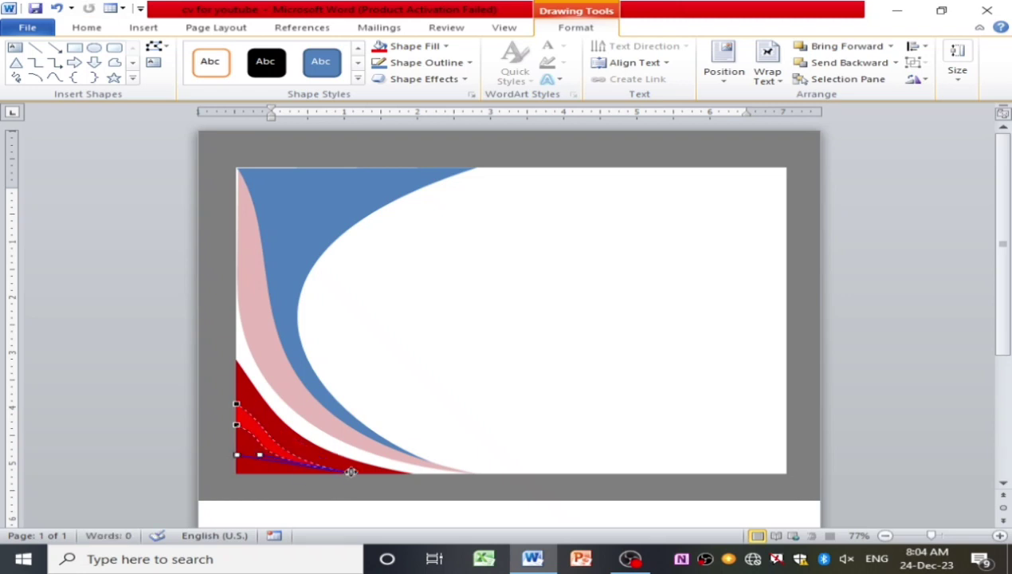
{"action": "left_click_drag", "start_coordinate": [349, 472], "coordinate": [368, 472]}
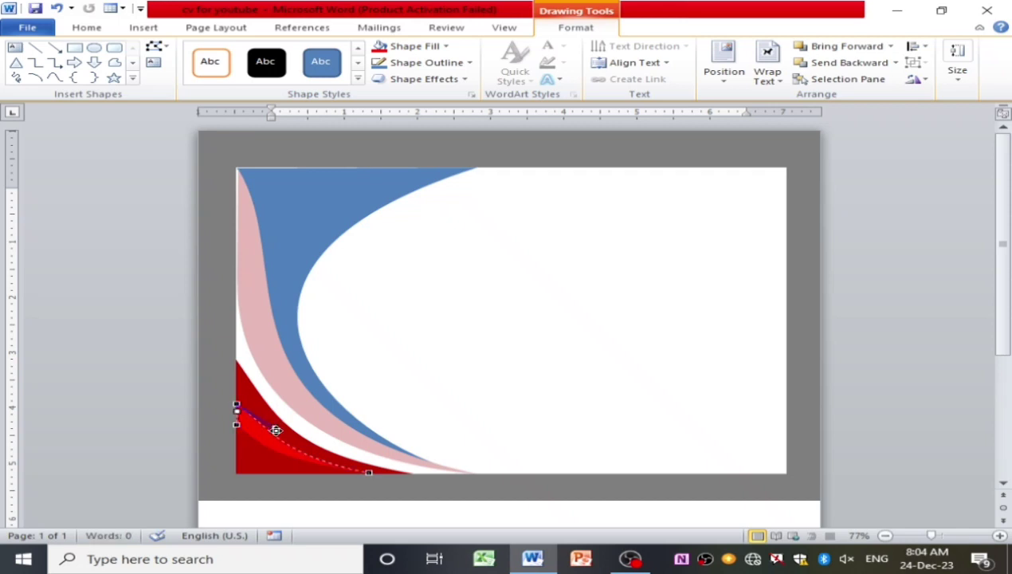
{"action": "left_click", "coordinate": [414, 424]}
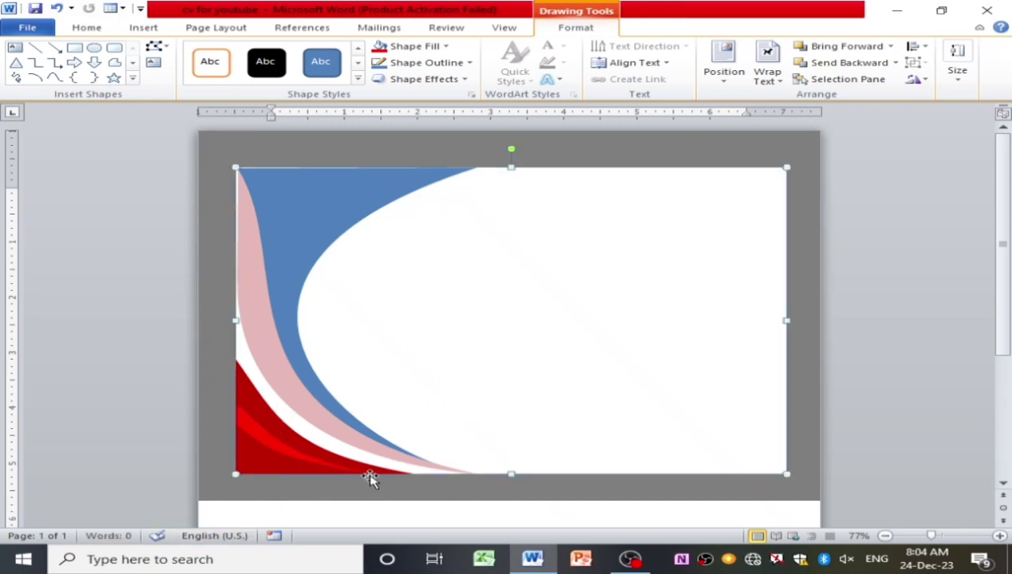
{"action": "left_click", "coordinate": [291, 382]}
{"action": "left_click", "coordinate": [54, 78]}
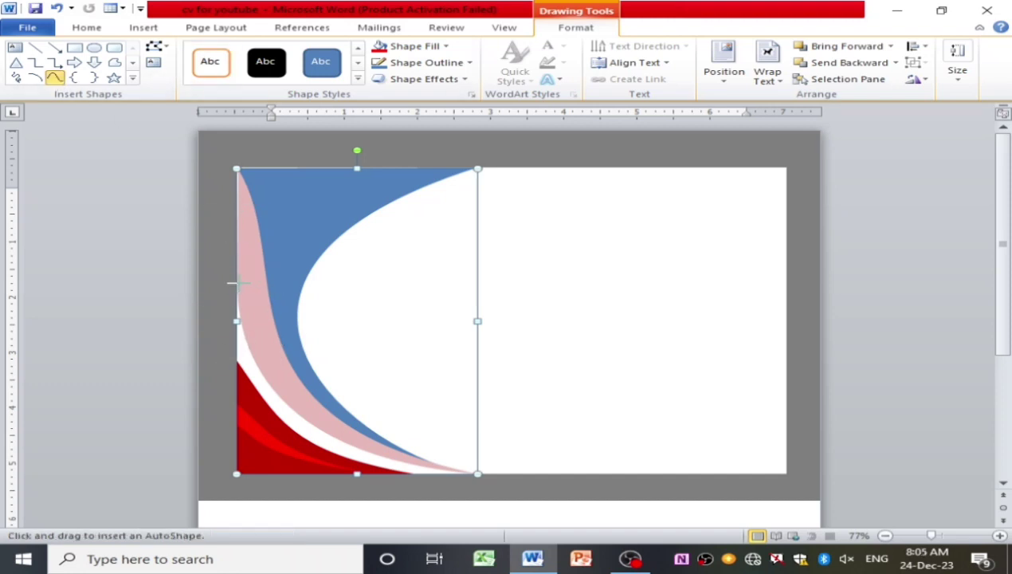
Draw a closed curve from the page's left edge to the bottom and remove its outline.
{"action": "left_click", "coordinate": [236, 282]}
{"action": "left_click", "coordinate": [301, 348]}
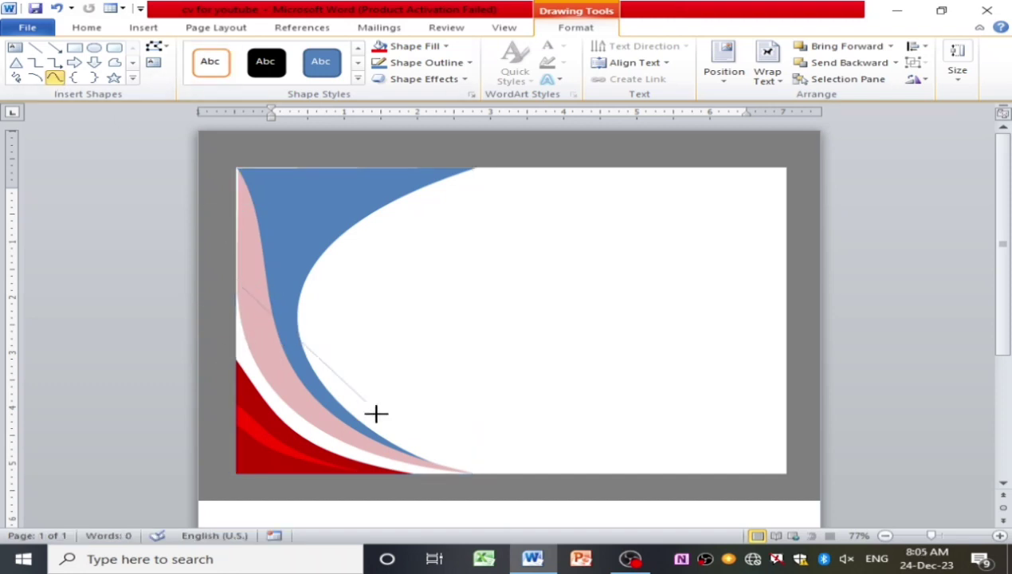
{"action": "left_click", "coordinate": [424, 468]}
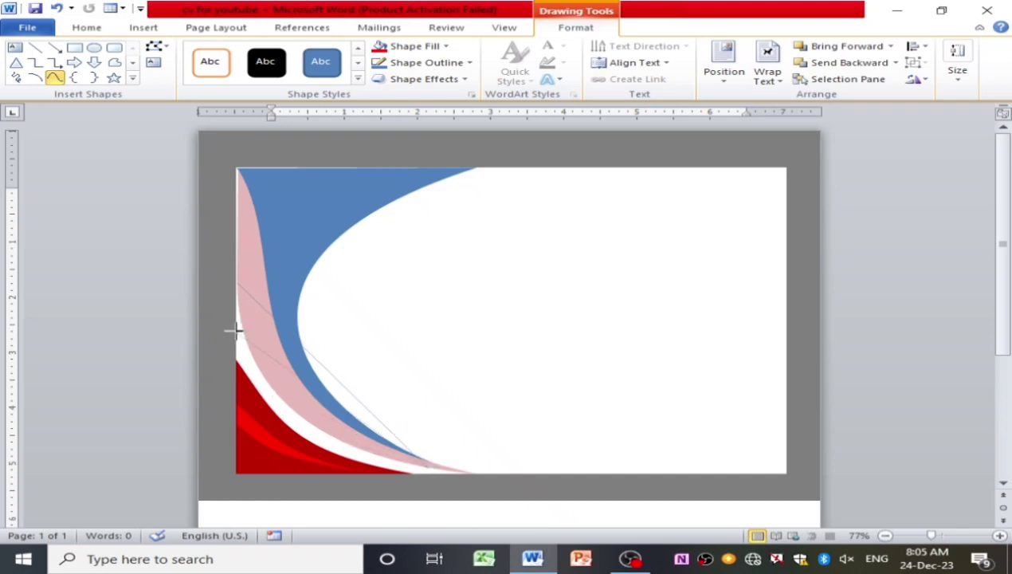
{"action": "left_click", "coordinate": [236, 281]}
{"action": "right_click", "coordinate": [294, 354]}
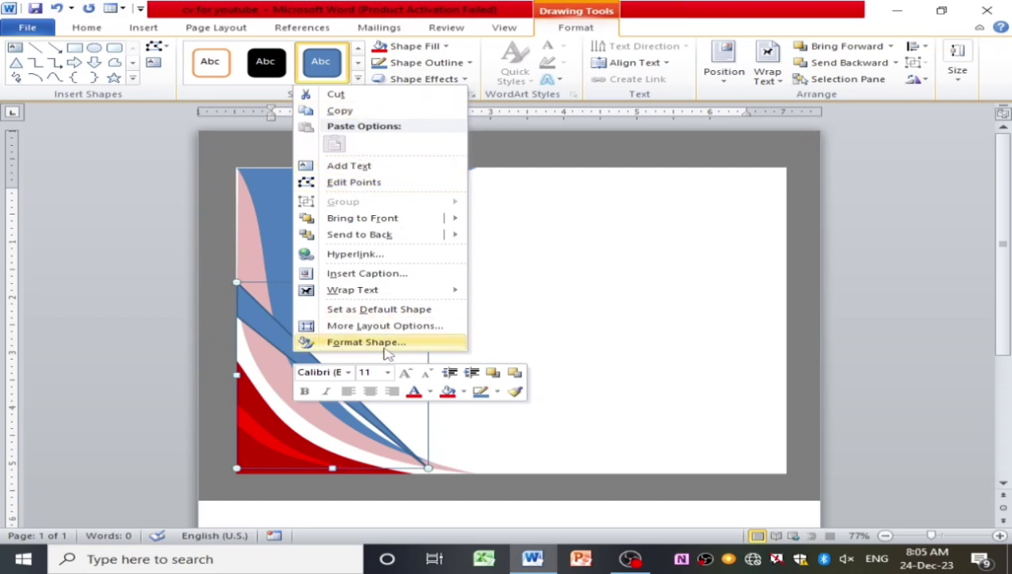
{"action": "left_click", "coordinate": [385, 347]}
{"action": "left_click", "coordinate": [289, 154]}
{"action": "left_click", "coordinate": [409, 154]}
{"action": "left_click", "coordinate": [699, 428]}
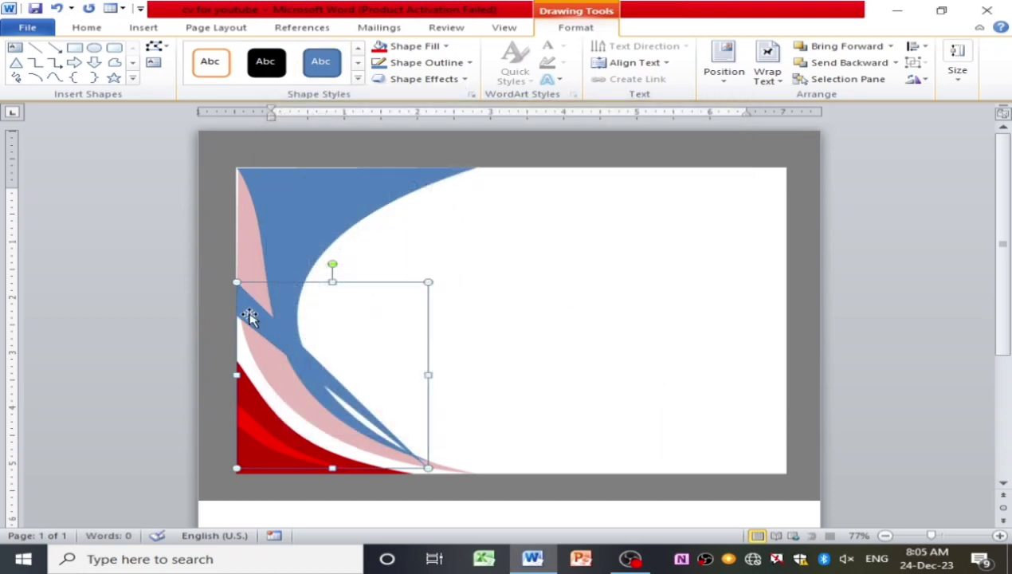
Edit the new shape's points, bending its edges and moving the bottom point right.
{"action": "right_click", "coordinate": [249, 317]}
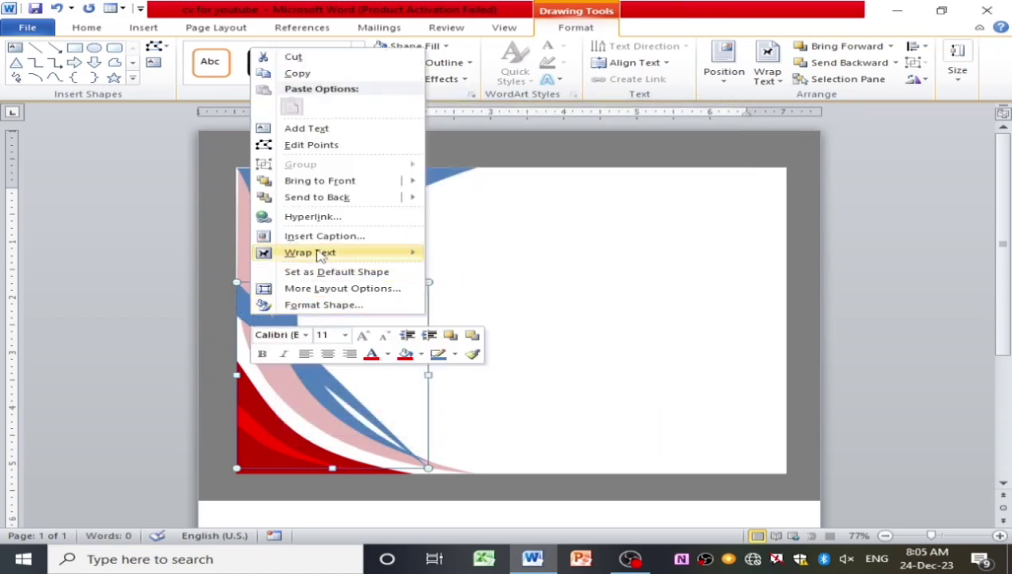
{"action": "left_click", "coordinate": [317, 146]}
{"action": "mouse_move", "coordinate": [425, 467]}
{"action": "left_mouse_down"}
{"action": "mouse_move", "coordinate": [348, 431]}
{"action": "mouse_move", "coordinate": [290, 450]}
{"action": "mouse_move", "coordinate": [203, 405]}
{"action": "left_mouse_up"}
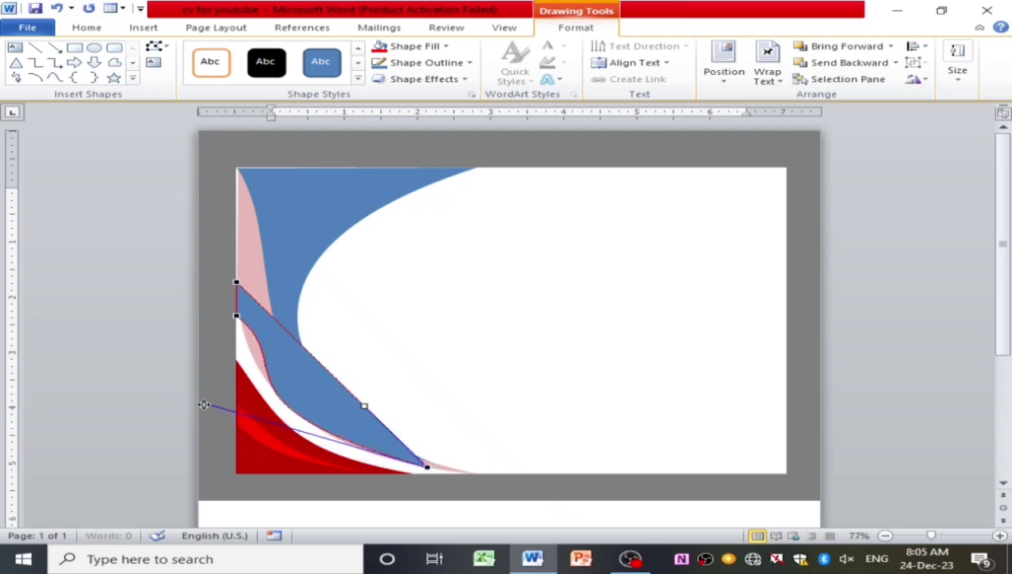
{"action": "left_click", "coordinate": [238, 316]}
{"action": "left_click_drag", "start_coordinate": [302, 365], "coordinate": [250, 300]}
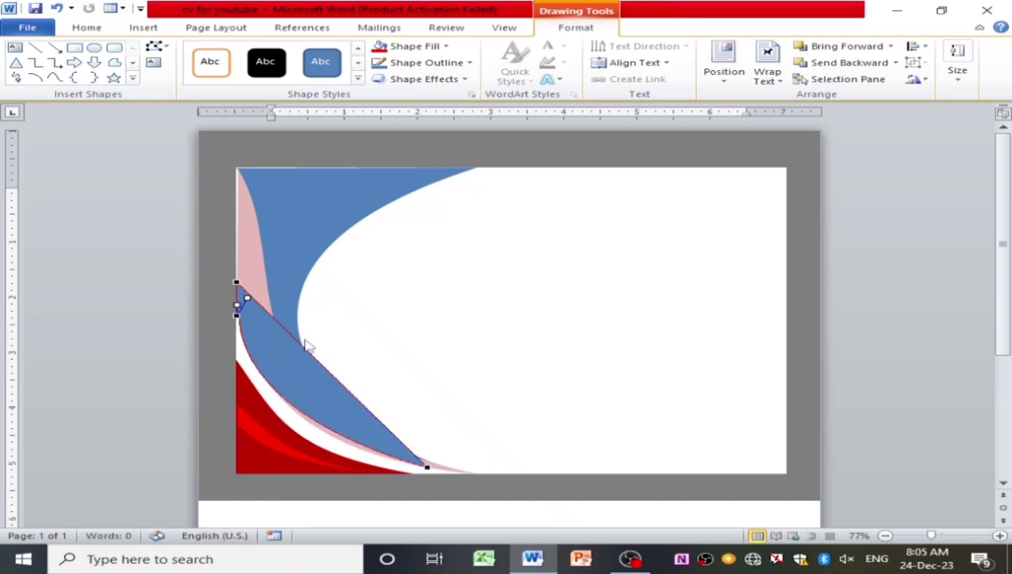
{"action": "left_click_drag", "start_coordinate": [427, 467], "coordinate": [451, 472]}
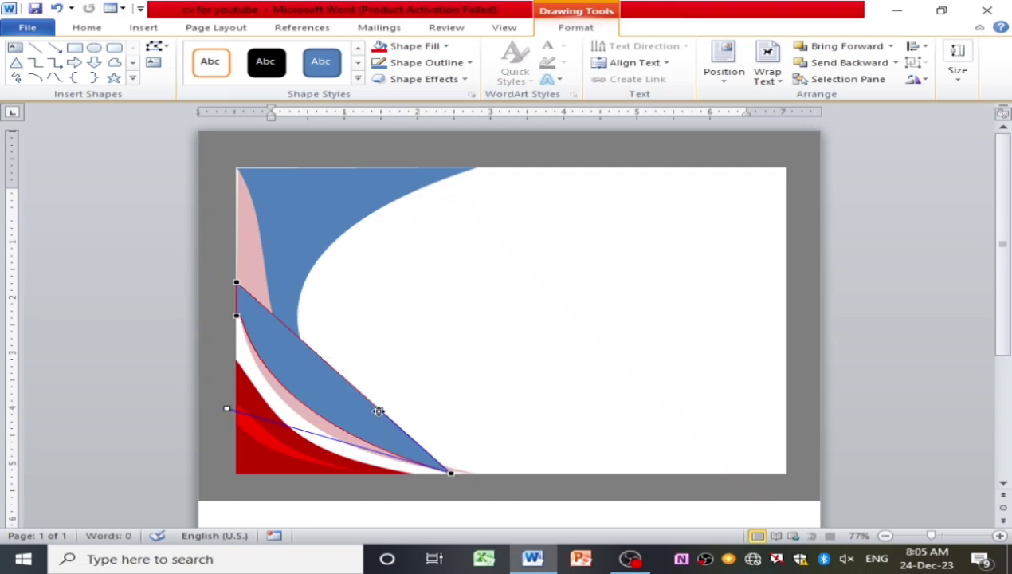
{"action": "left_click_drag", "start_coordinate": [227, 408], "coordinate": [257, 406]}
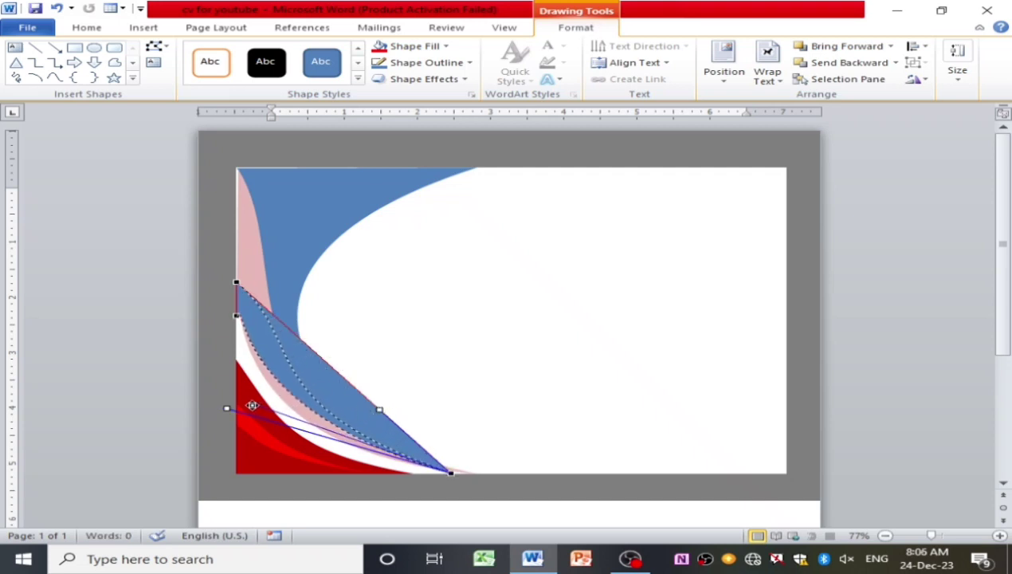
{"action": "left_click_drag", "start_coordinate": [257, 406], "coordinate": [262, 398]}
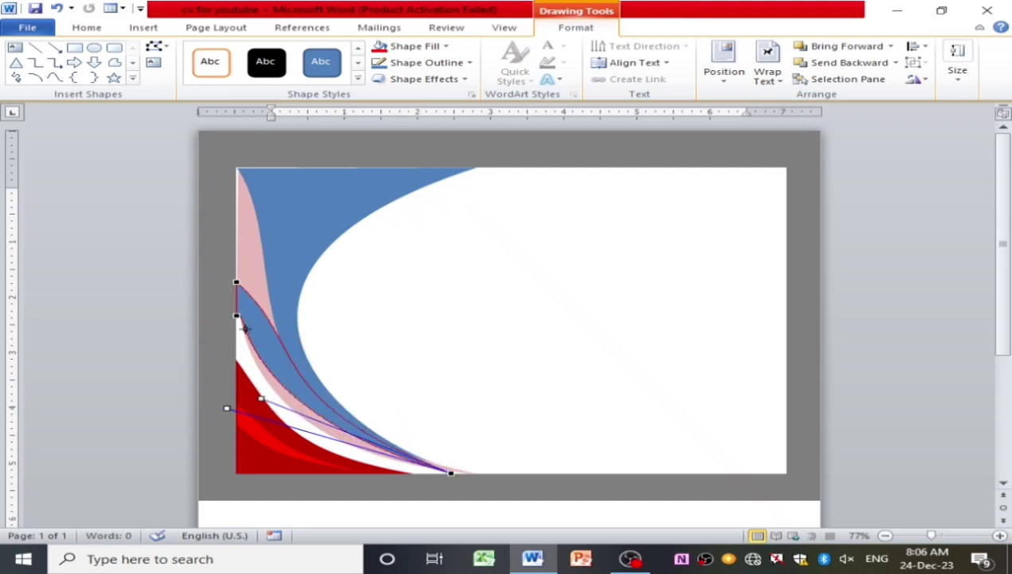
Curve the left and lower edges to finish the thin blue band.
{"action": "left_click", "coordinate": [236, 316]}
{"action": "mouse_move", "coordinate": [248, 298]}
{"action": "left_mouse_down"}
{"action": "mouse_move", "coordinate": [236, 436]}
{"action": "mouse_move", "coordinate": [260, 398]}
{"action": "left_mouse_up"}
{"action": "mouse_move", "coordinate": [241, 287]}
{"action": "left_mouse_down"}
{"action": "mouse_move", "coordinate": [305, 345]}
{"action": "mouse_move", "coordinate": [273, 351]}
{"action": "left_mouse_up"}
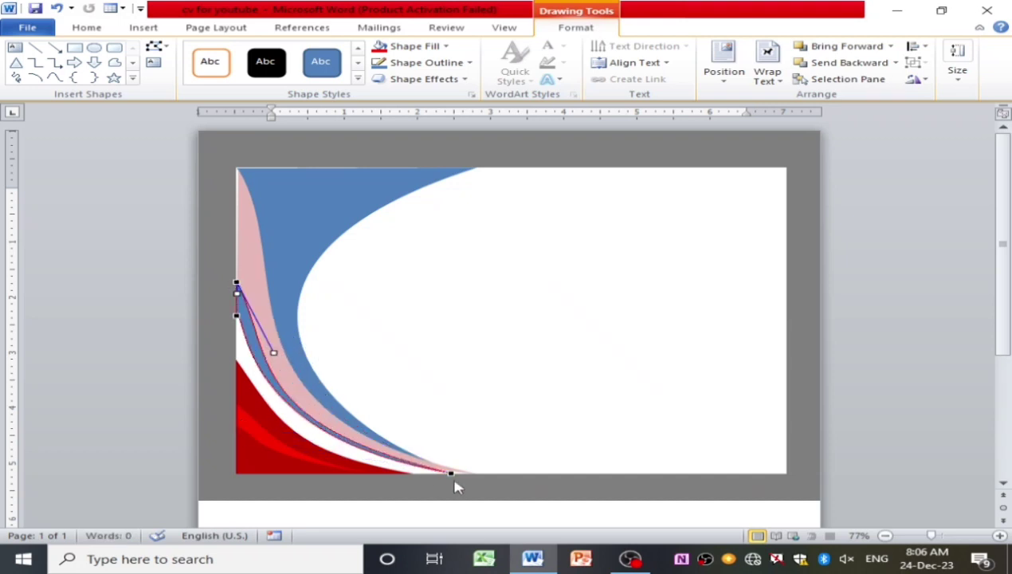
{"action": "left_click_drag", "start_coordinate": [450, 473], "coordinate": [237, 443]}
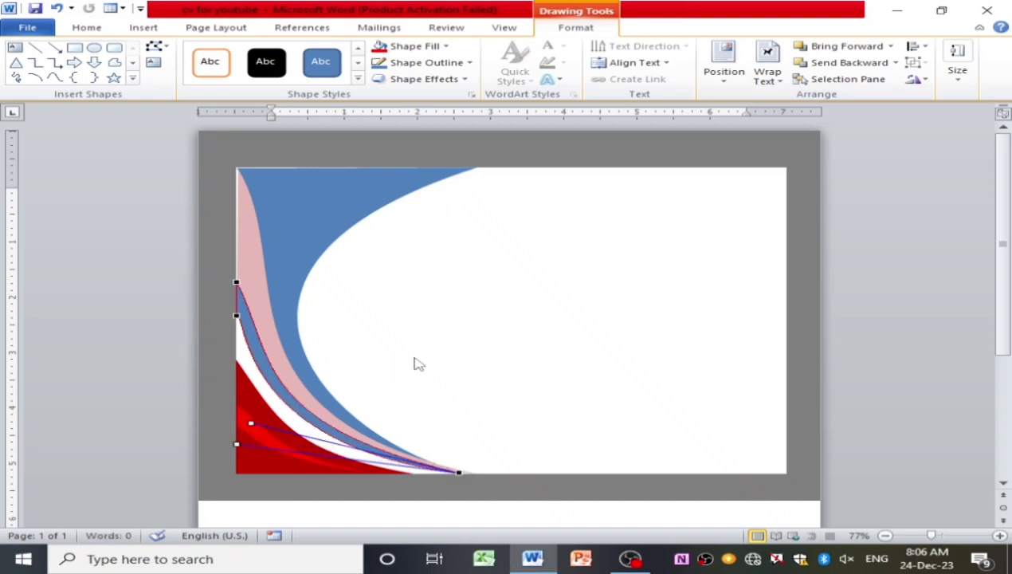
{"action": "left_click", "coordinate": [265, 368]}
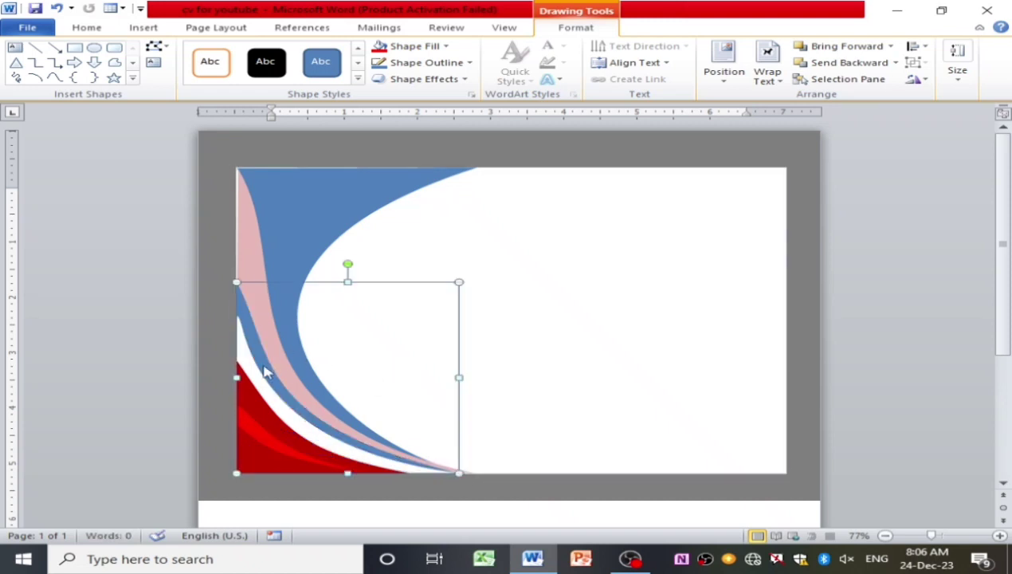
Fill the thin band dark pink and the large blue curved shape White, Background 1, Darker 35%.
{"action": "left_click", "coordinate": [415, 48]}
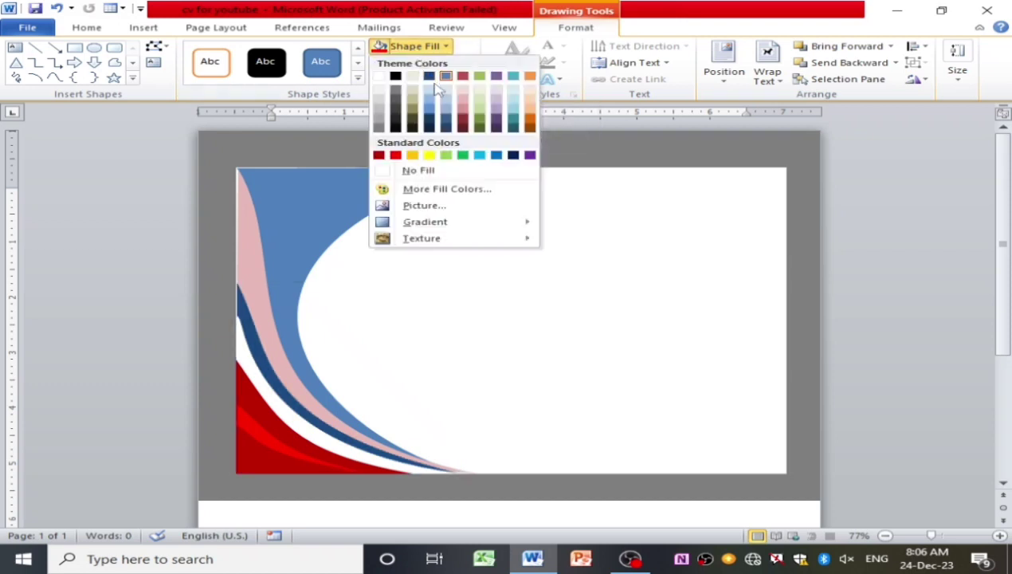
{"action": "left_click", "coordinate": [470, 118]}
{"action": "left_click", "coordinate": [492, 380]}
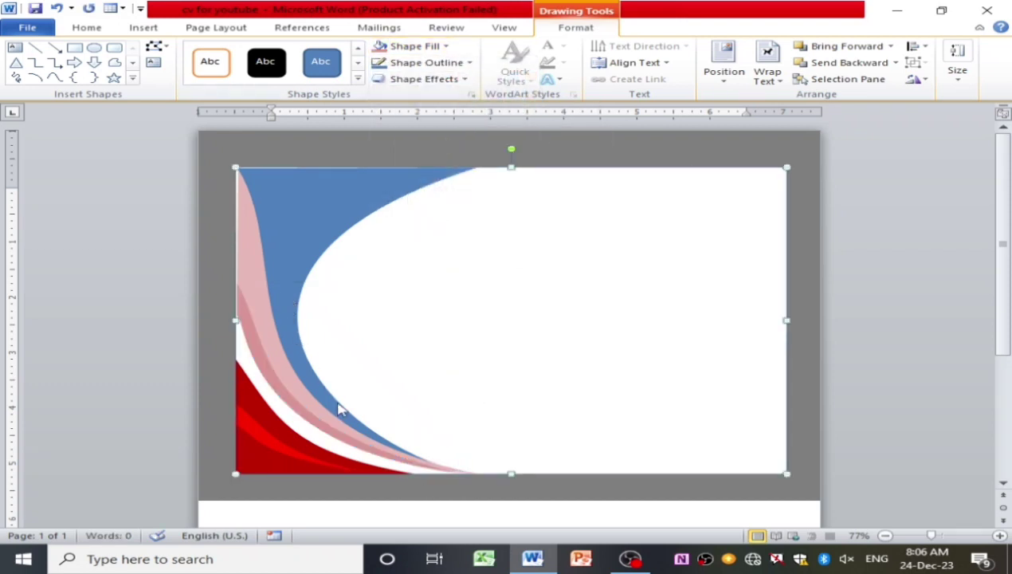
{"action": "left_click", "coordinate": [281, 296]}
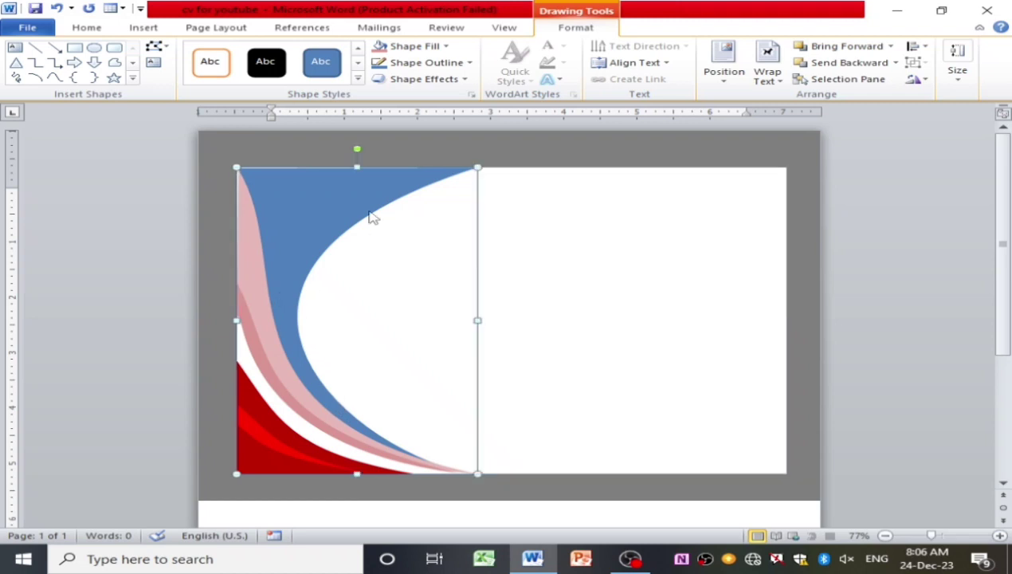
{"action": "left_click", "coordinate": [412, 46]}
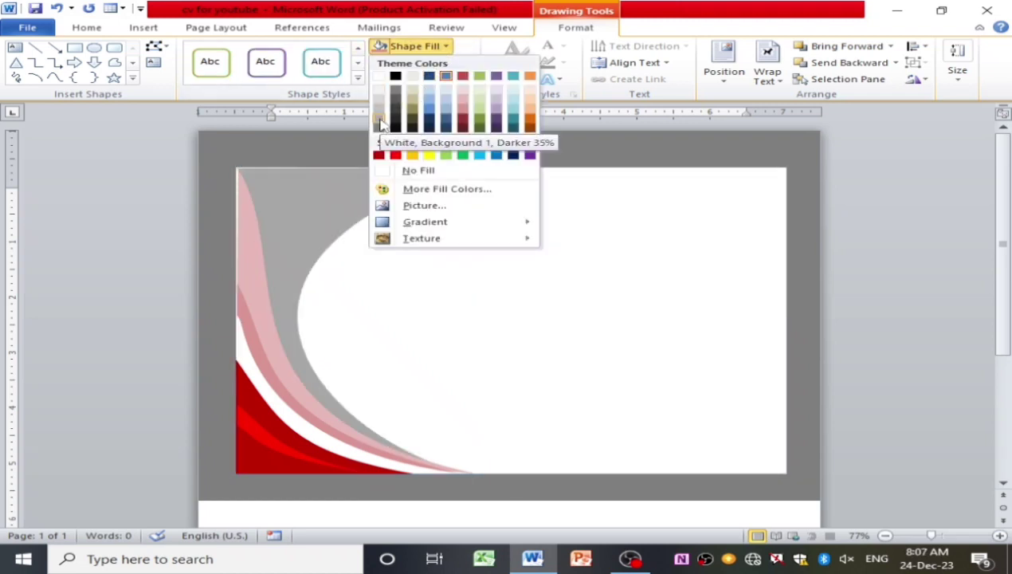
{"action": "left_click", "coordinate": [378, 114]}
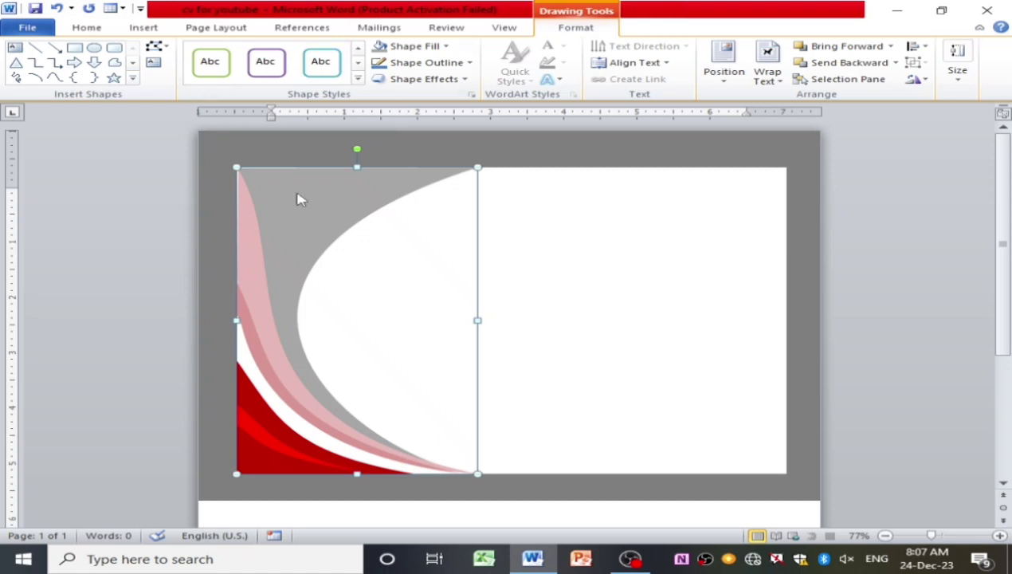
Draw a new freeform curve near the top of the grey band and remove its outline.
{"action": "left_click", "coordinate": [54, 77]}
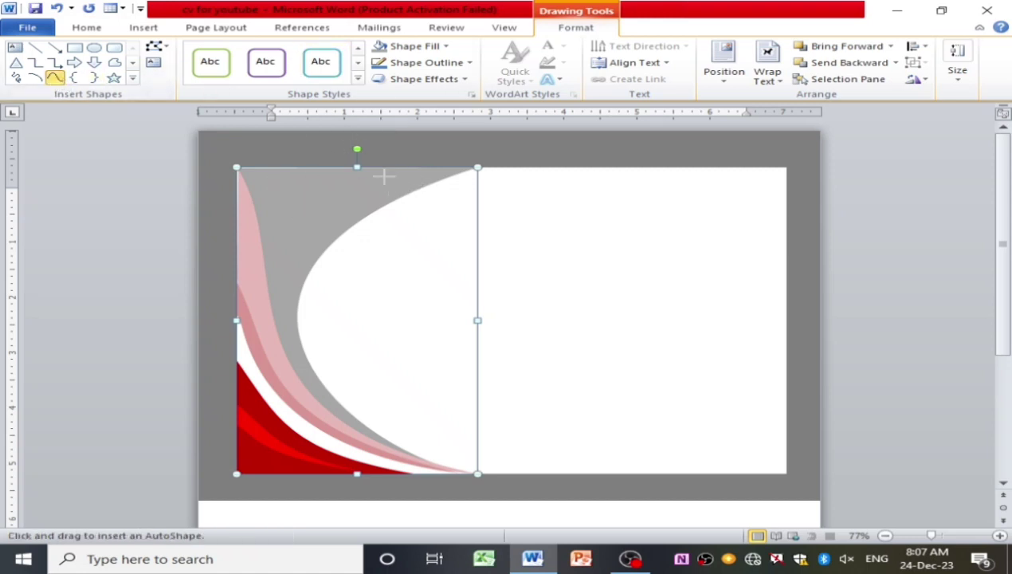
{"action": "left_click", "coordinate": [405, 165]}
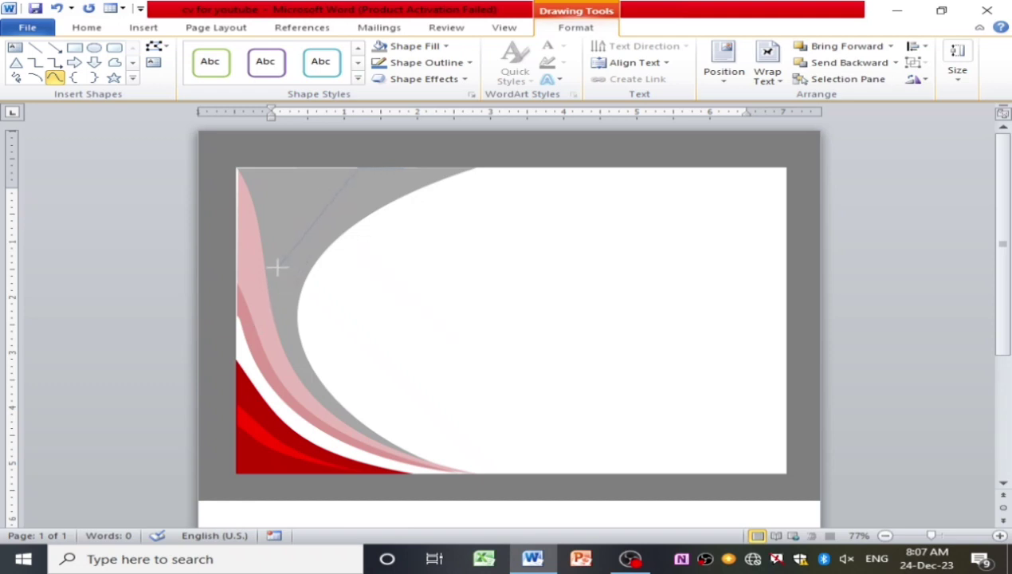
{"action": "left_click", "coordinate": [403, 166]}
{"action": "right_click", "coordinate": [342, 200]}
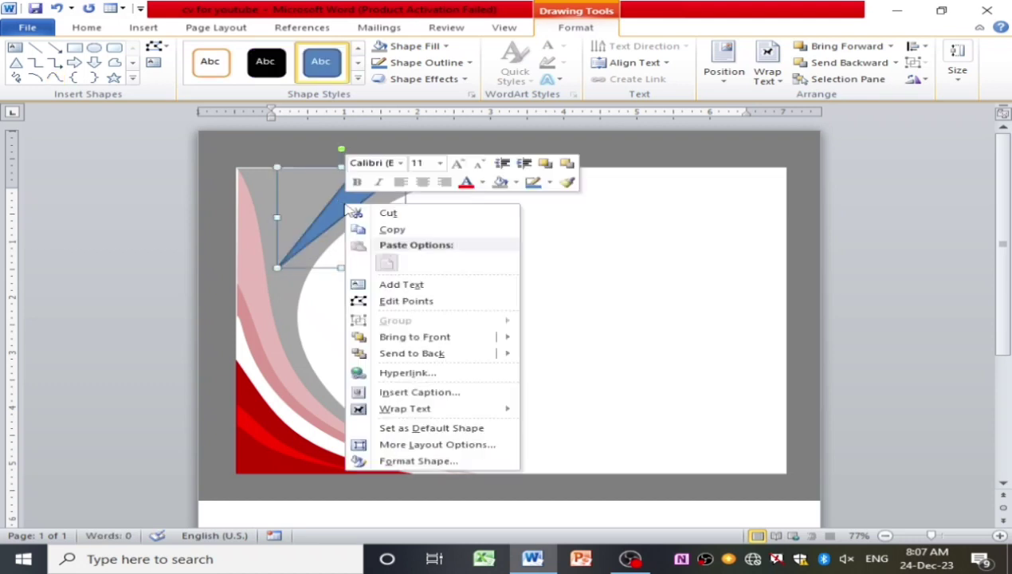
{"action": "left_click", "coordinate": [395, 458]}
{"action": "left_click", "coordinate": [409, 156]}
{"action": "left_click", "coordinate": [305, 154]}
{"action": "left_click", "coordinate": [408, 155]}
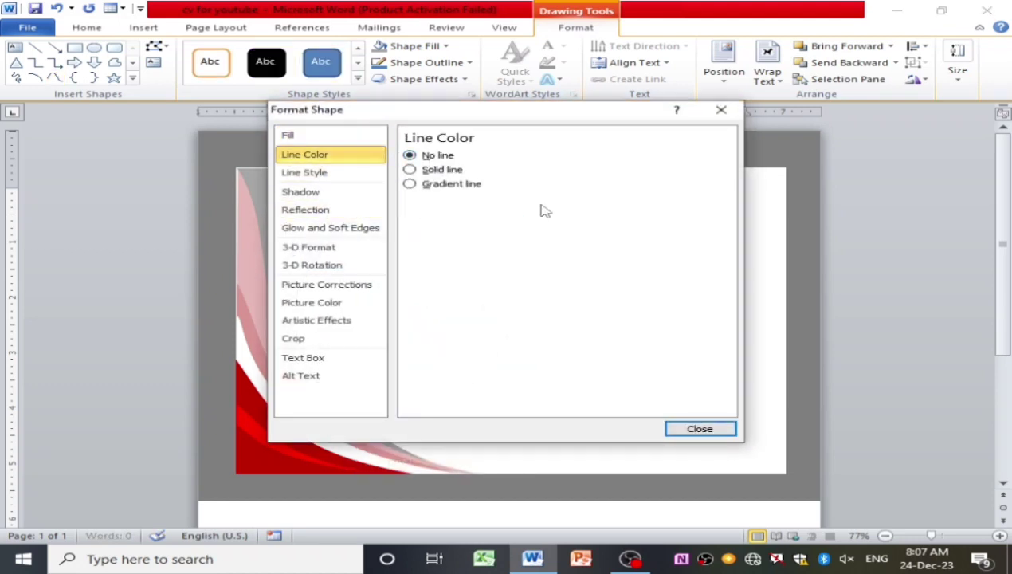
{"action": "left_click", "coordinate": [701, 429]}
Edit the new shape's points, moving its bottom point and bending the left edge into a curve.
{"action": "right_click", "coordinate": [351, 204]}
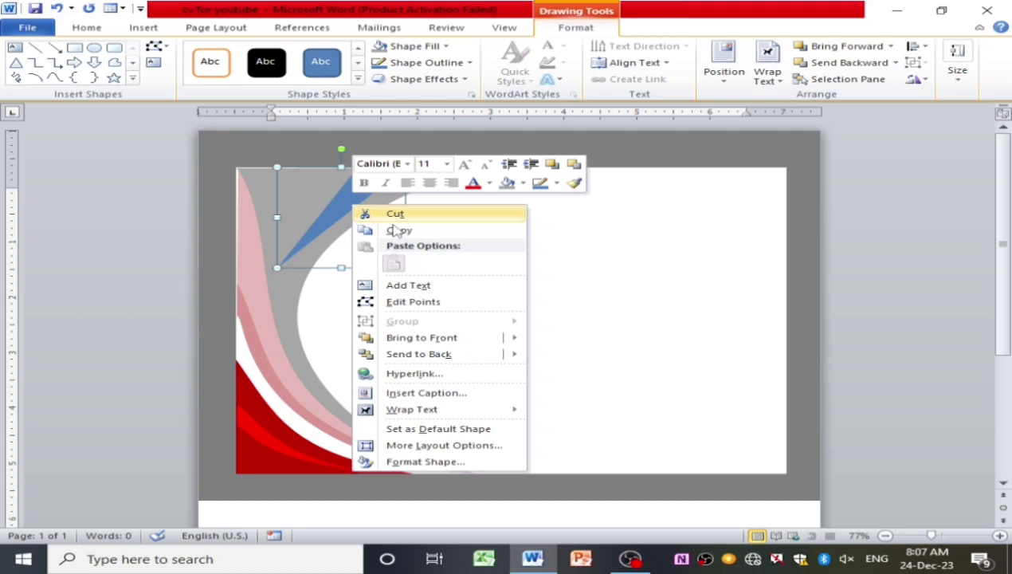
{"action": "left_click", "coordinate": [396, 301]}
{"action": "left_click", "coordinate": [318, 227]}
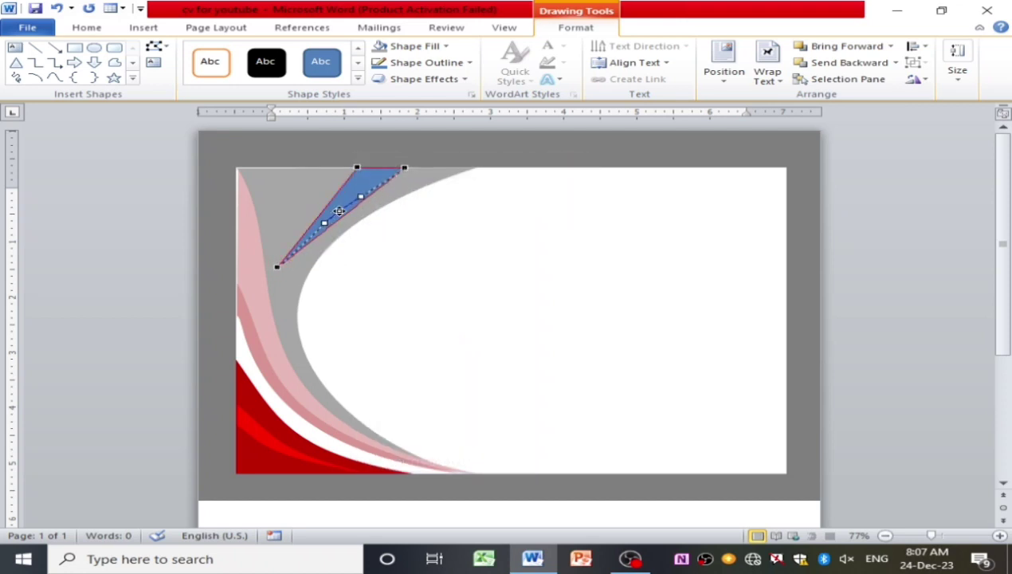
{"action": "left_click", "coordinate": [324, 221]}
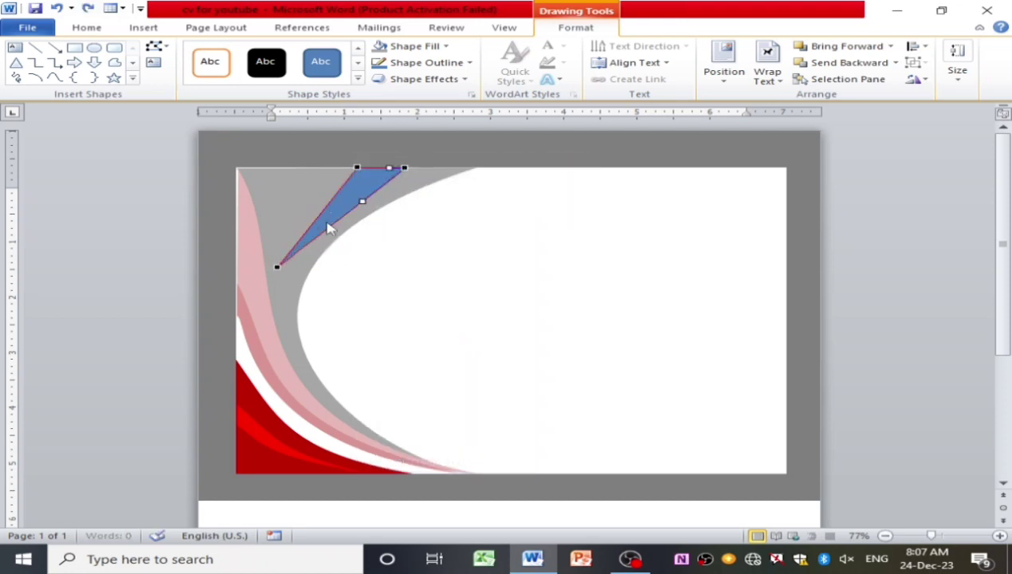
{"action": "left_click", "coordinate": [273, 267]}
{"action": "mouse_move", "coordinate": [276, 267]}
{"action": "left_mouse_down"}
{"action": "mouse_move", "coordinate": [288, 289]}
{"action": "mouse_move", "coordinate": [327, 245]}
{"action": "mouse_move", "coordinate": [288, 167]}
{"action": "left_mouse_up"}
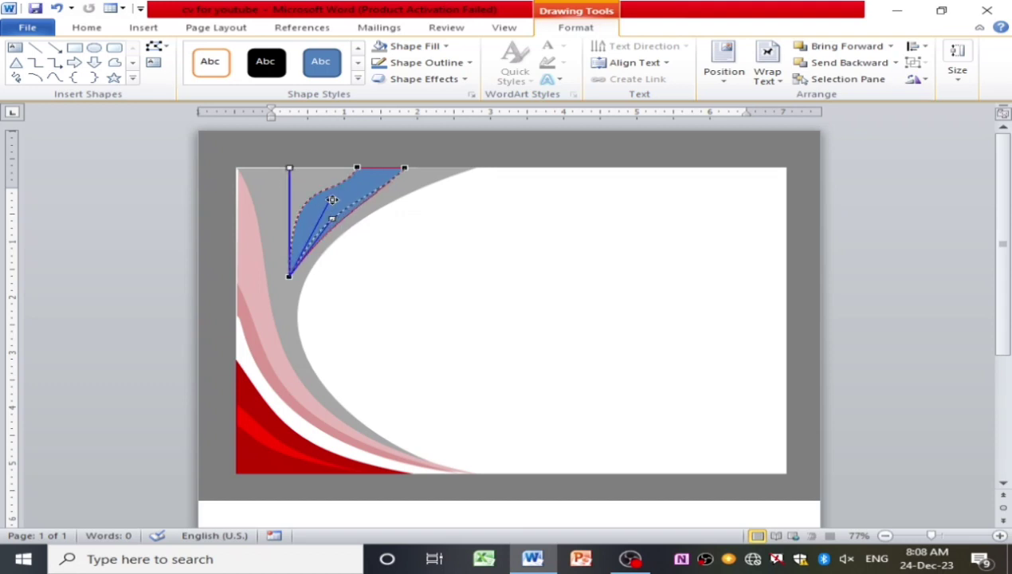
{"action": "mouse_move", "coordinate": [337, 224]}
{"action": "left_mouse_down"}
{"action": "mouse_move", "coordinate": [356, 187]}
{"action": "mouse_move", "coordinate": [340, 200]}
{"action": "mouse_move", "coordinate": [388, 185]}
{"action": "left_mouse_up"}
{"action": "left_click", "coordinate": [405, 168]}
{"action": "left_click", "coordinate": [370, 183]}
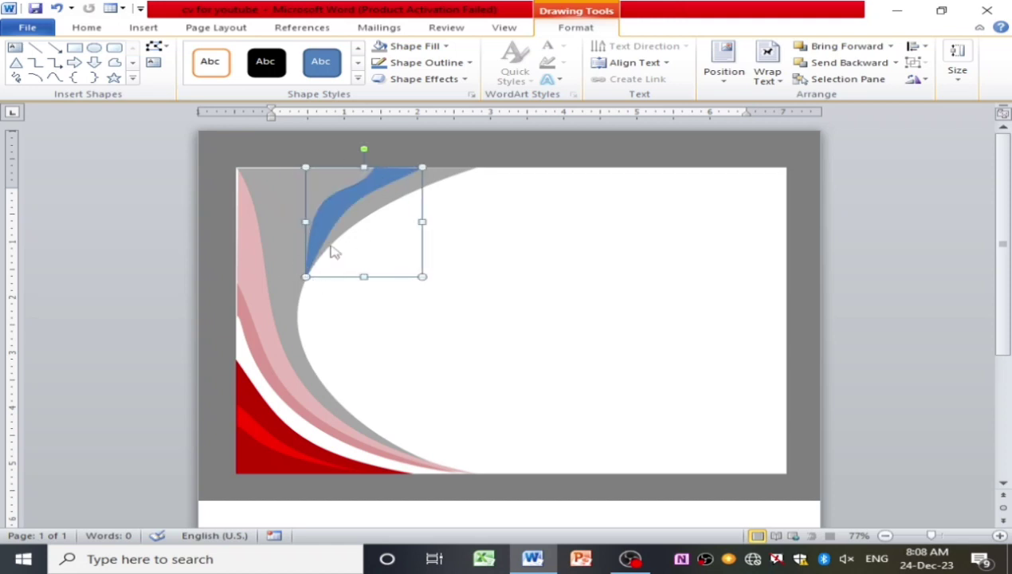
Reshape the shape's vertices to narrow it into a thin curved sliver.
{"action": "right_click", "coordinate": [334, 216]}
{"action": "left_click", "coordinate": [391, 309]}
{"action": "mouse_move", "coordinate": [305, 275]}
{"action": "left_mouse_down"}
{"action": "mouse_move", "coordinate": [282, 266]}
{"action": "mouse_move", "coordinate": [298, 268]}
{"action": "left_mouse_up"}
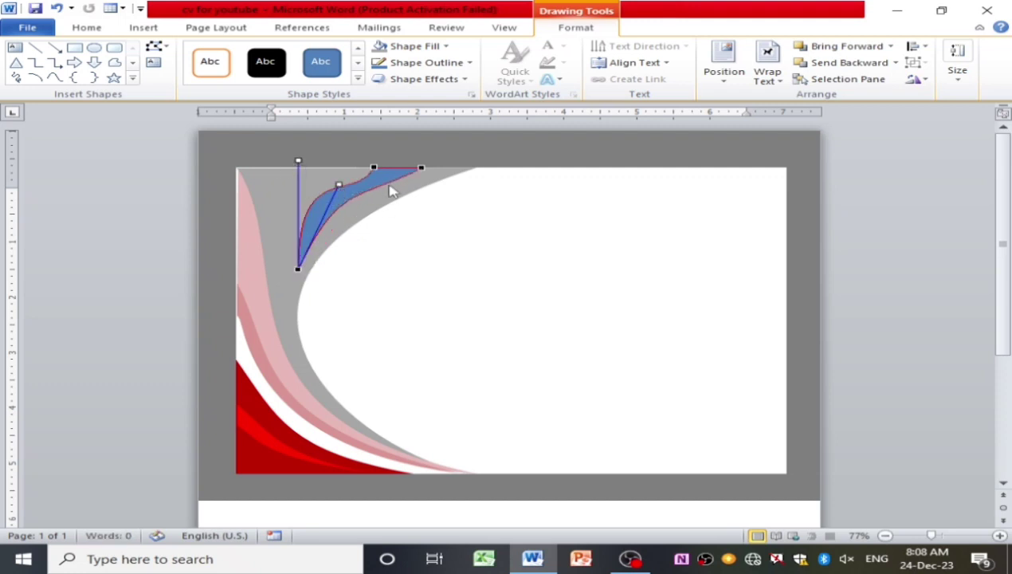
{"action": "left_click_drag", "start_coordinate": [339, 185], "coordinate": [345, 188]}
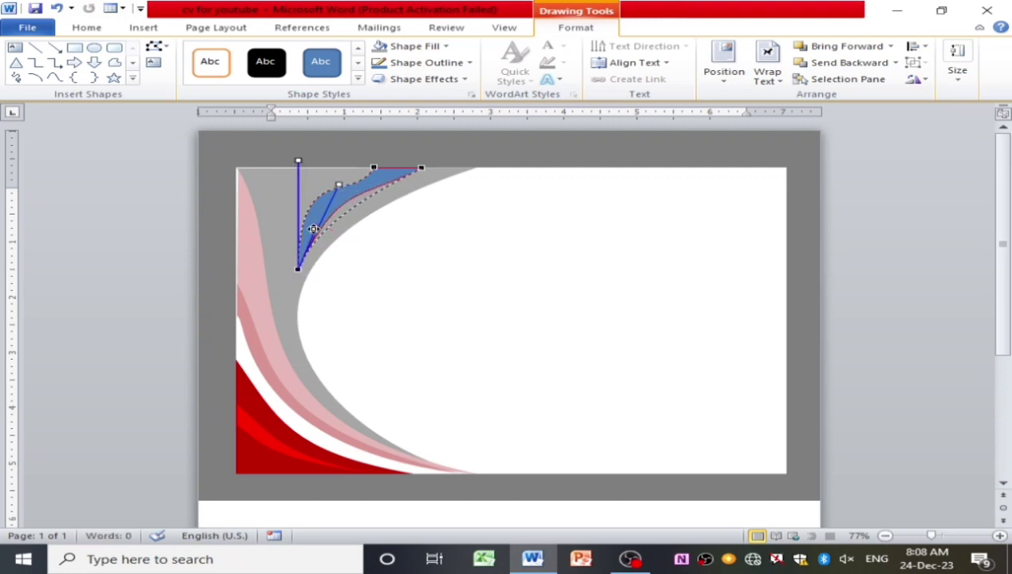
{"action": "left_click_drag", "start_coordinate": [307, 231], "coordinate": [305, 229]}
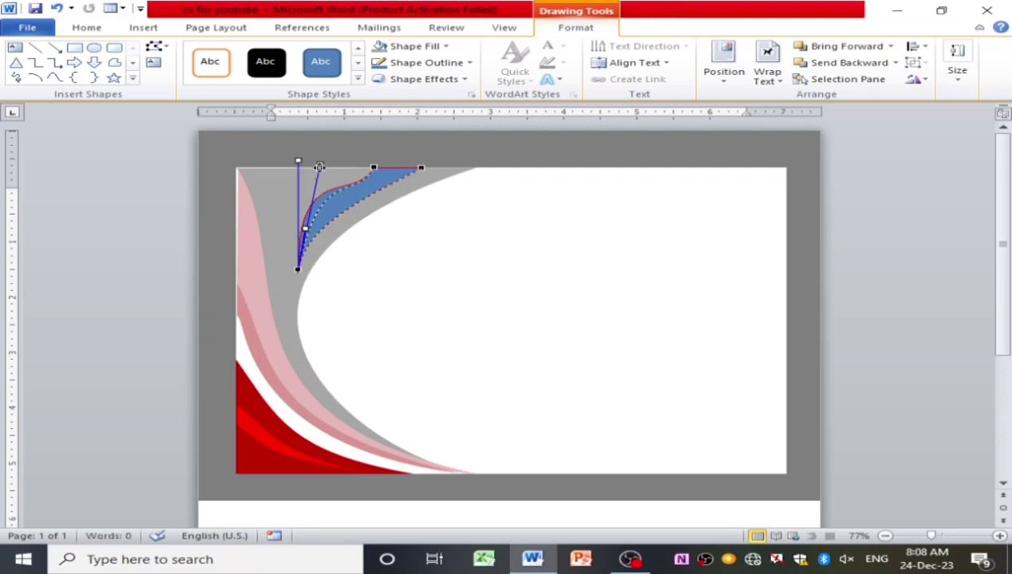
{"action": "left_click_drag", "start_coordinate": [319, 167], "coordinate": [319, 168]}
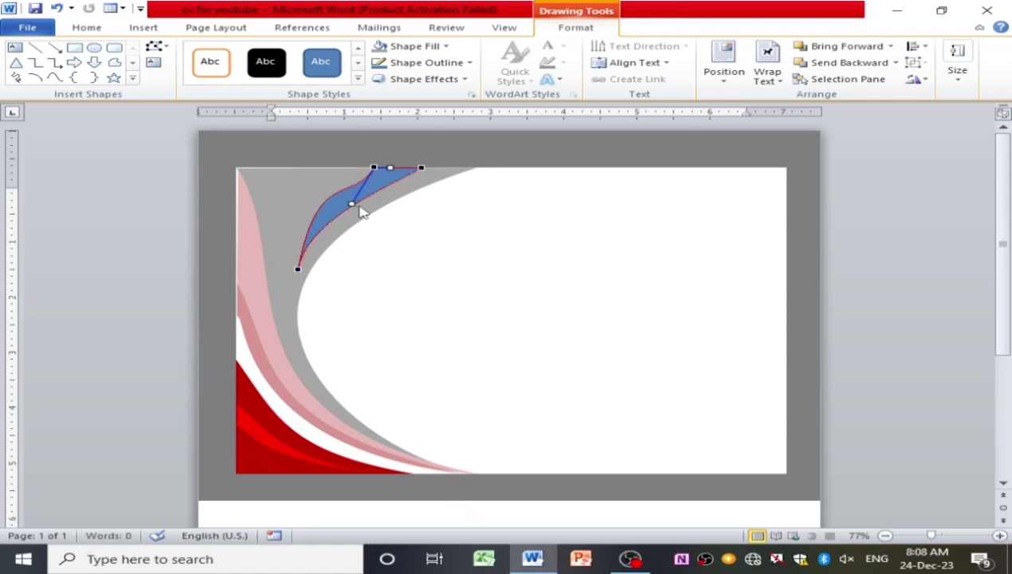
{"action": "left_click_drag", "start_coordinate": [341, 200], "coordinate": [360, 177]}
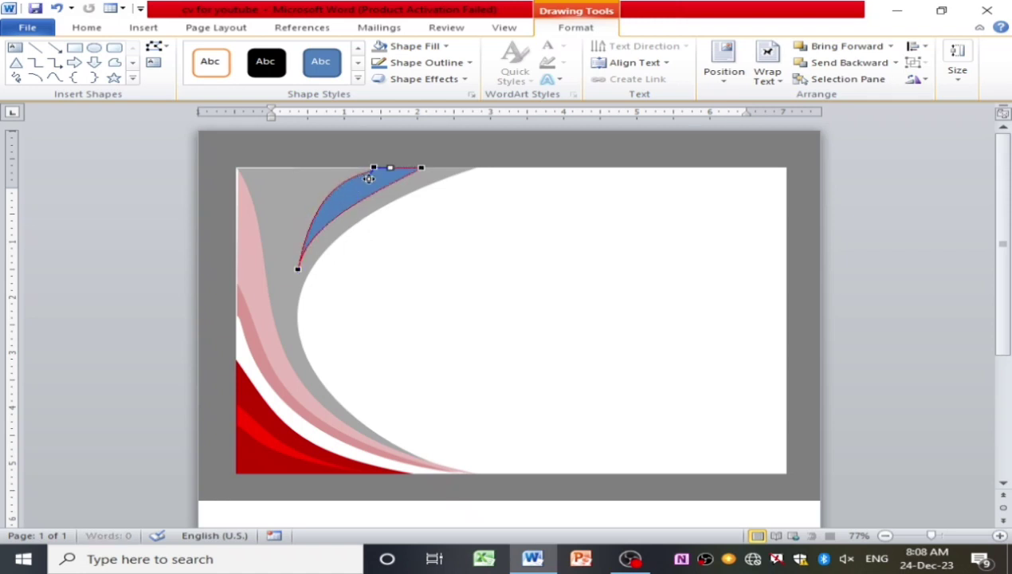
{"action": "left_click_drag", "start_coordinate": [381, 168], "coordinate": [381, 169]}
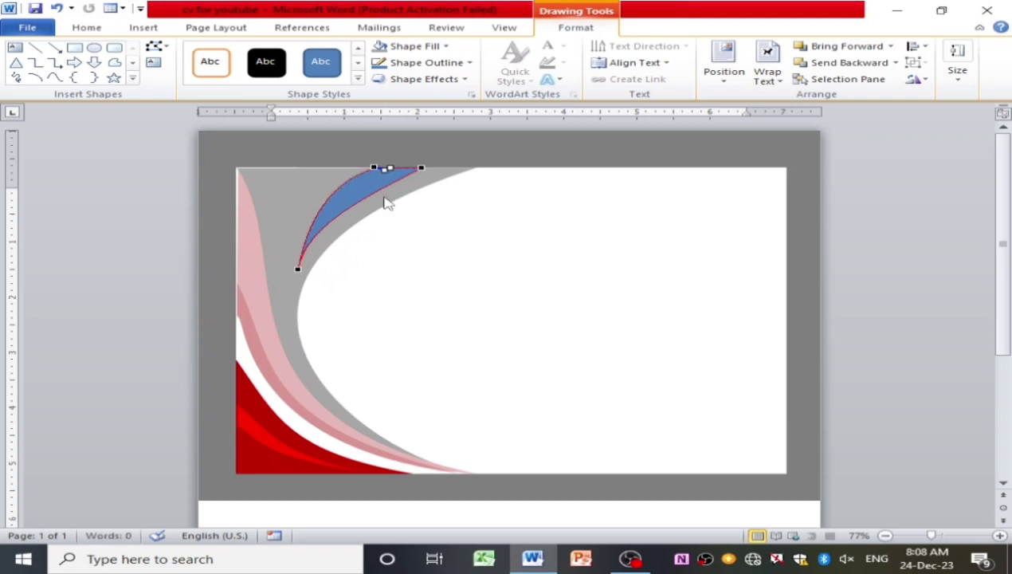
{"action": "left_click_drag", "start_coordinate": [298, 261], "coordinate": [288, 284]}
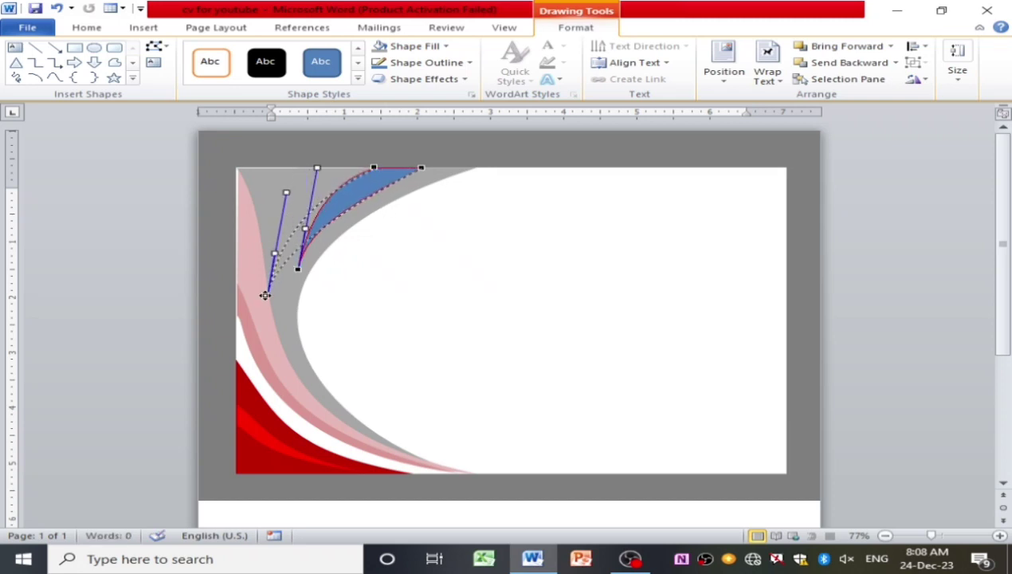
{"action": "left_click", "coordinate": [383, 216]}
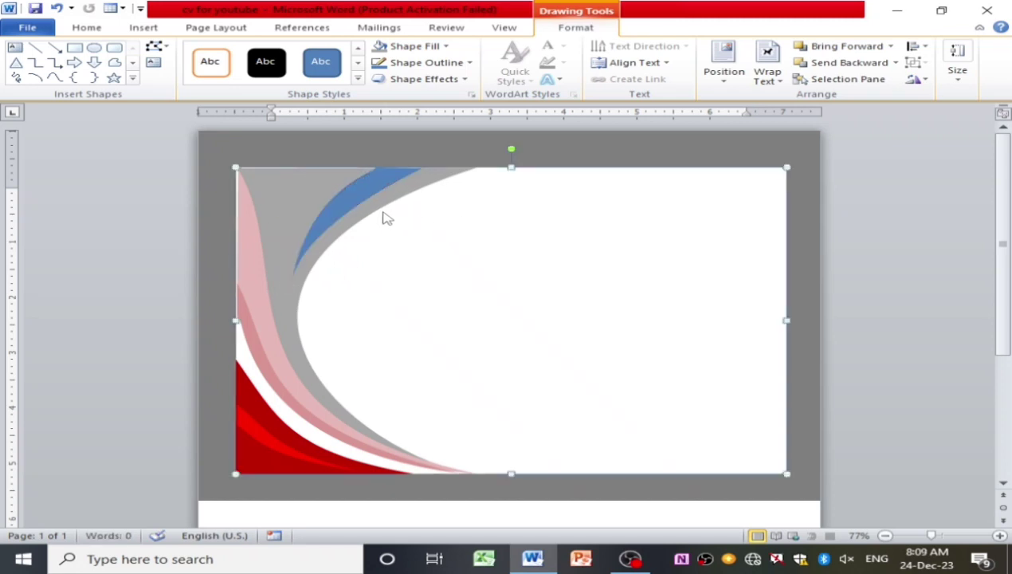
Refine the sliver's points, bending its curve up and right and making it thinner.
{"action": "left_click", "coordinate": [372, 183]}
{"action": "right_click", "coordinate": [364, 181]}
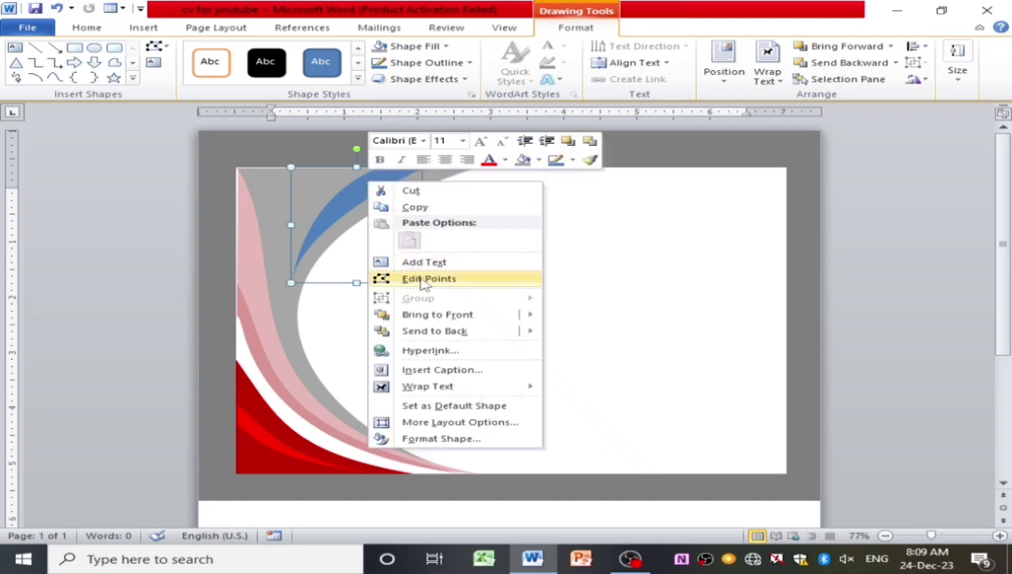
{"action": "left_click", "coordinate": [391, 277]}
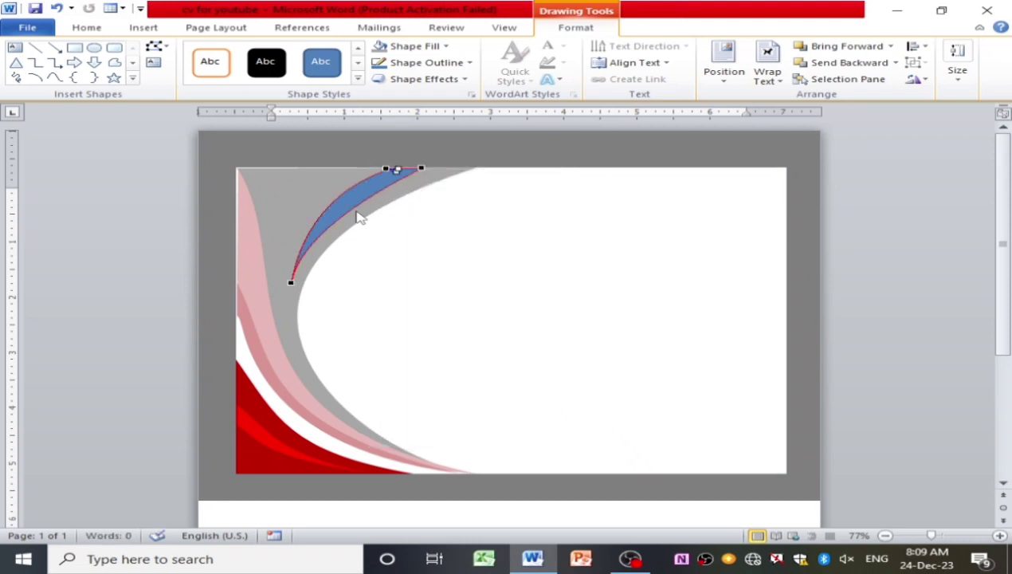
{"action": "left_click", "coordinate": [292, 283]}
{"action": "mouse_move", "coordinate": [307, 180]}
{"action": "left_mouse_down"}
{"action": "mouse_move", "coordinate": [351, 169]}
{"action": "mouse_move", "coordinate": [332, 173]}
{"action": "left_mouse_up"}
{"action": "left_click", "coordinate": [481, 221]}
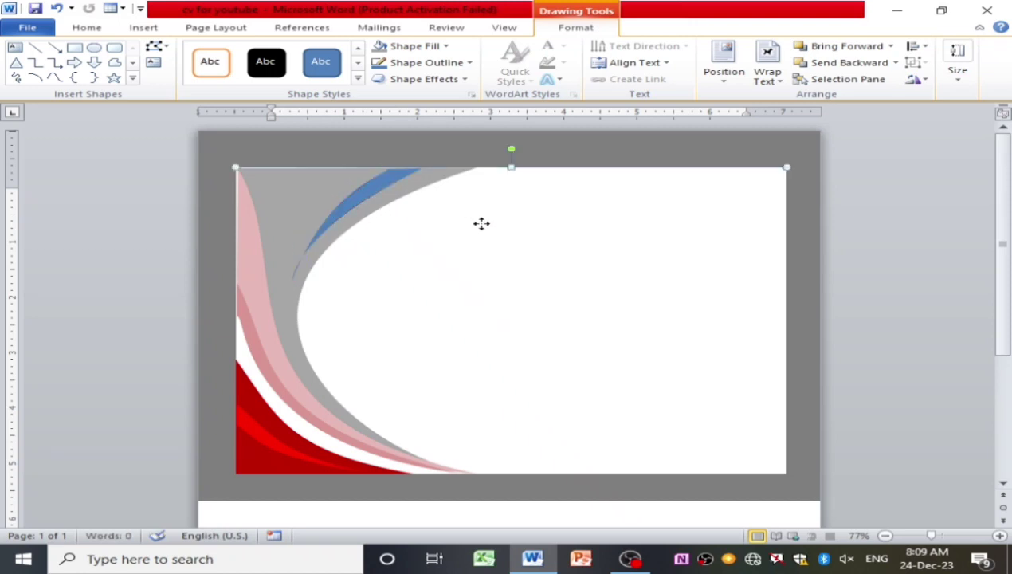
{"action": "left_click", "coordinate": [356, 209]}
{"action": "left_click", "coordinate": [322, 231]}
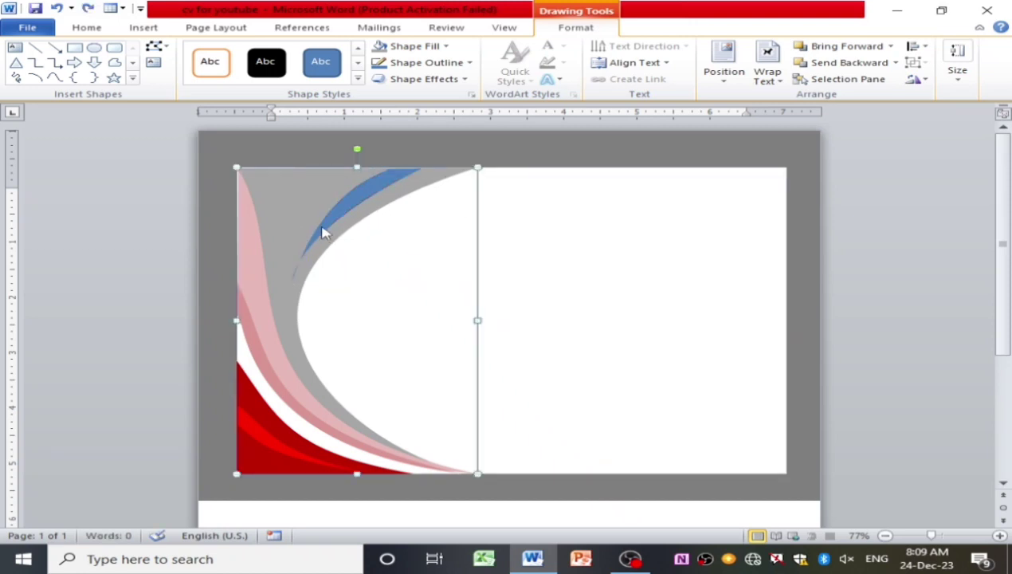
{"action": "right_click", "coordinate": [333, 217]}
{"action": "left_click", "coordinate": [375, 316]}
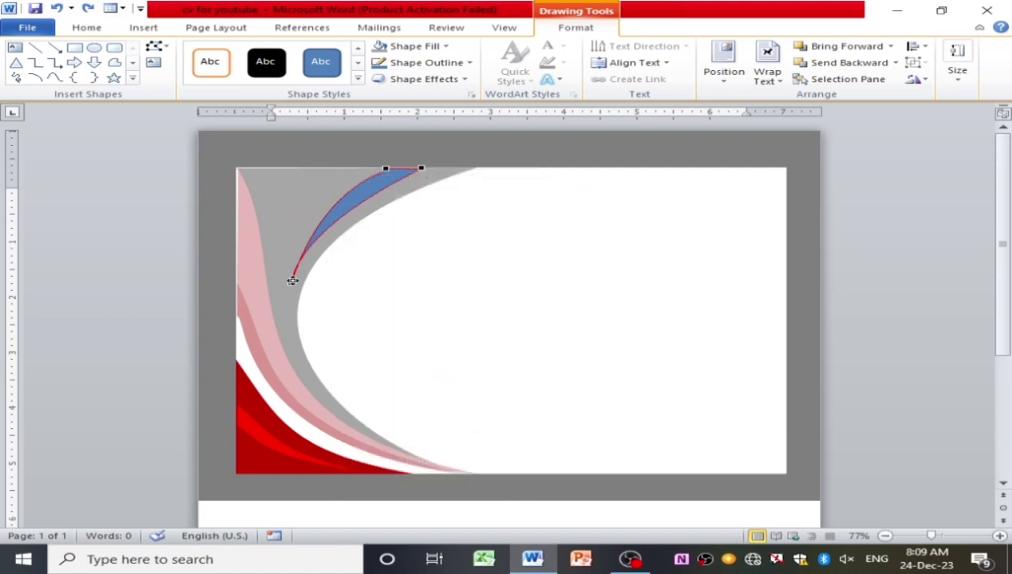
{"action": "left_click_drag", "start_coordinate": [293, 243], "coordinate": [317, 226]}
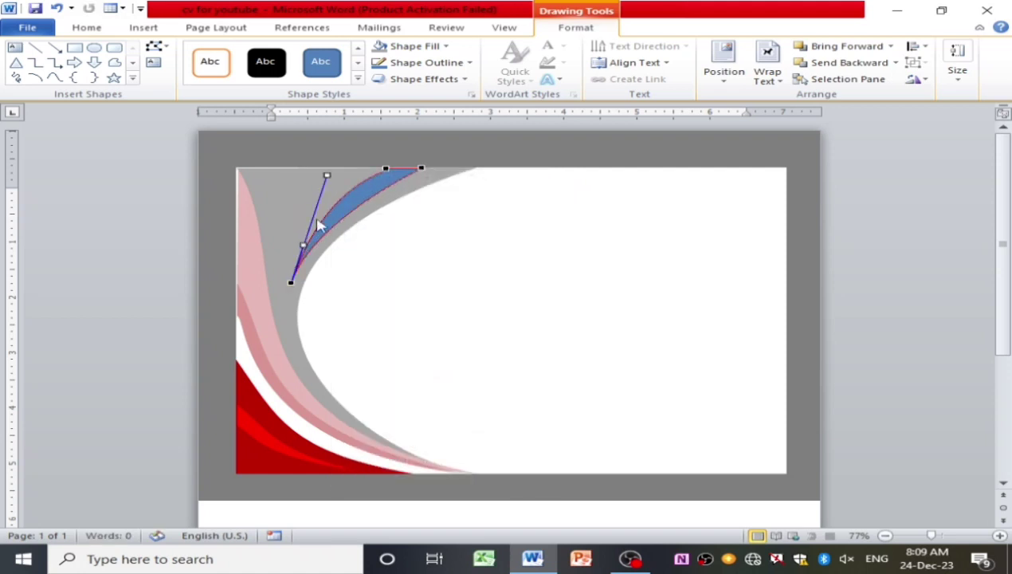
{"action": "left_click", "coordinate": [301, 211]}
Fill the curved sliver with light grey.
{"action": "left_click", "coordinate": [365, 200]}
{"action": "right_click", "coordinate": [365, 199]}
{"action": "left_click", "coordinate": [334, 223]}
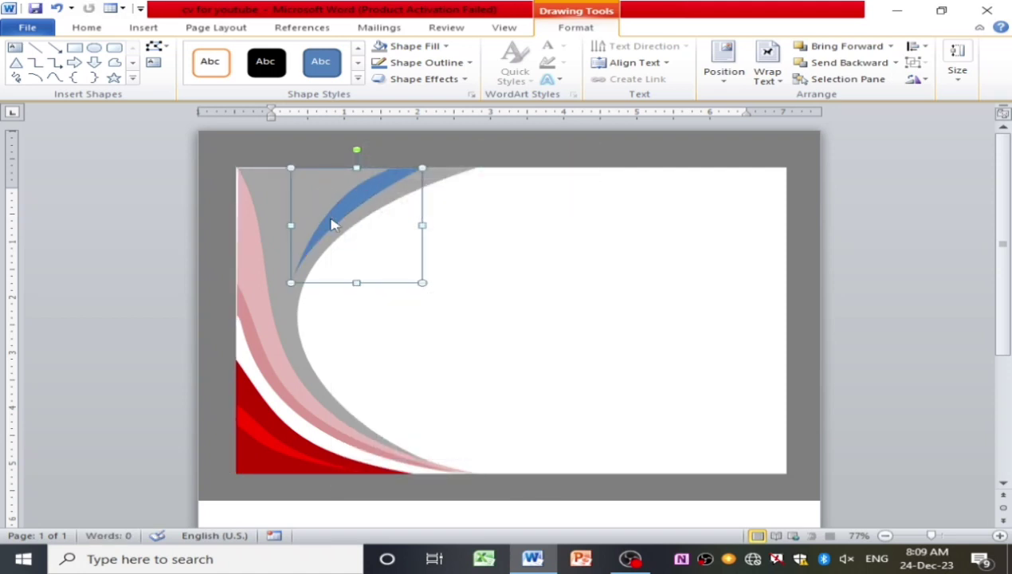
{"action": "left_click", "coordinate": [418, 48]}
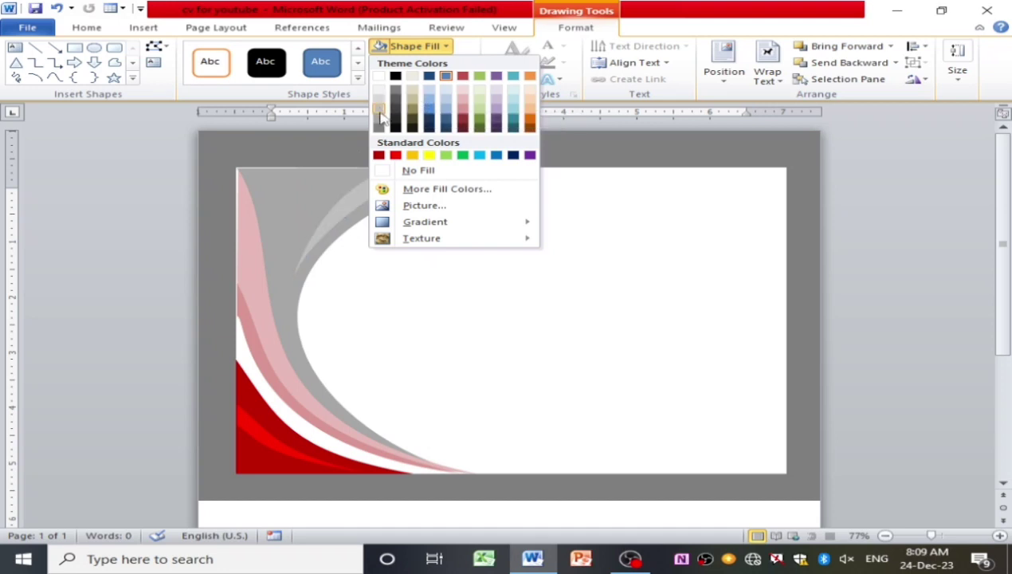
{"action": "left_click", "coordinate": [378, 110]}
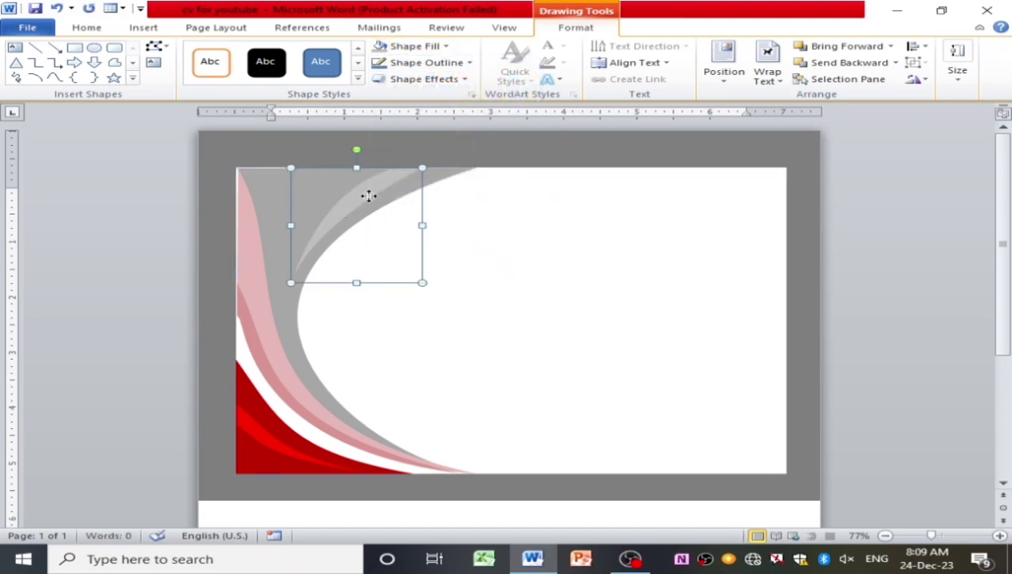
Adjust the grey sliver's vertices, extending its top point right and reshaping its lower end.
{"action": "right_click", "coordinate": [368, 196]}
{"action": "left_click", "coordinate": [402, 293]}
{"action": "left_click_drag", "start_coordinate": [384, 168], "coordinate": [400, 168]}
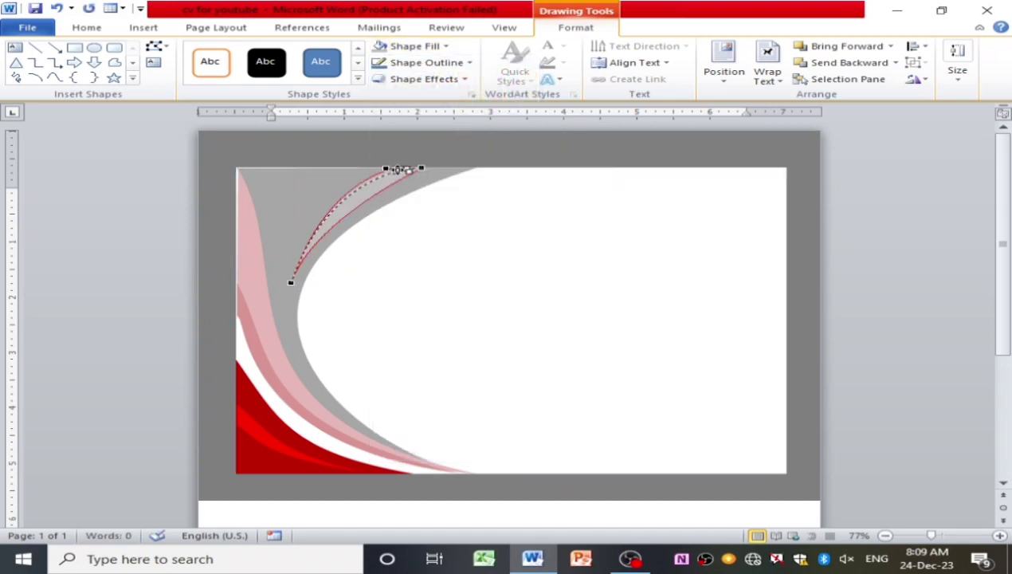
{"action": "left_click", "coordinate": [292, 284]}
{"action": "left_click_drag", "start_coordinate": [344, 200], "coordinate": [295, 226]}
{"action": "left_click", "coordinate": [417, 227]}
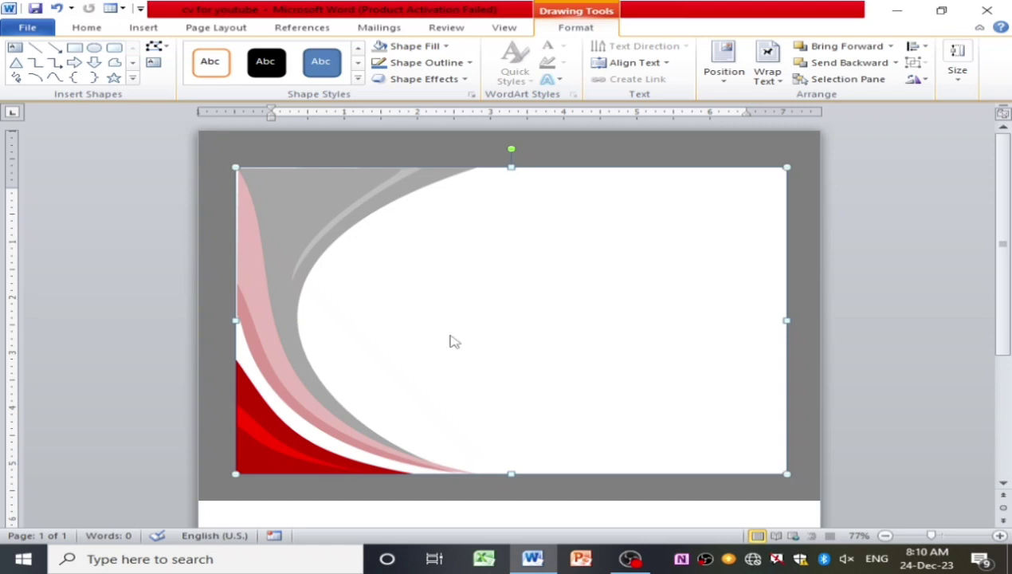
Draw a new curved shape from the page's top-left corner and set its line to No line.
{"action": "left_click", "coordinate": [54, 78]}
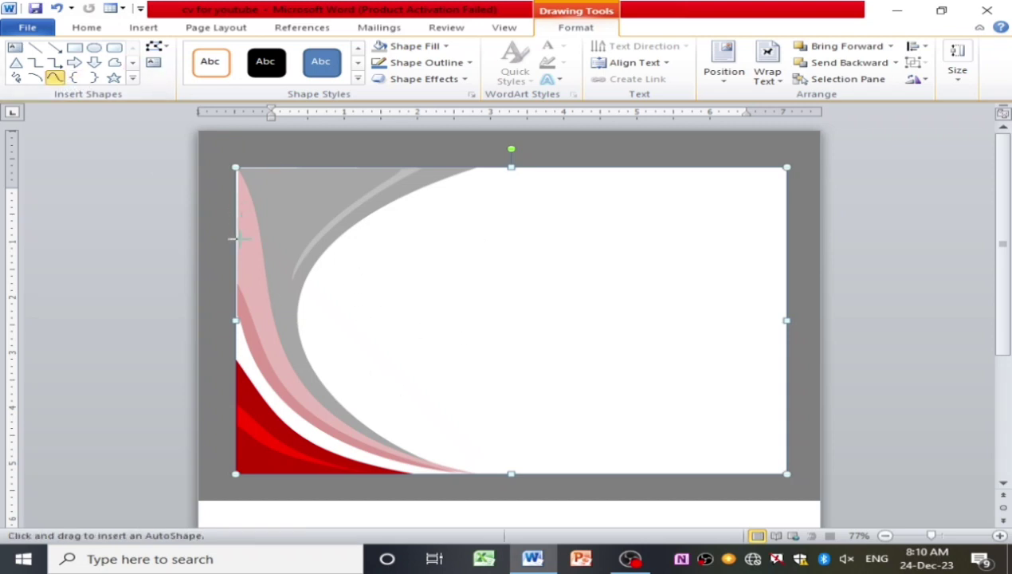
{"action": "left_click", "coordinate": [235, 167]}
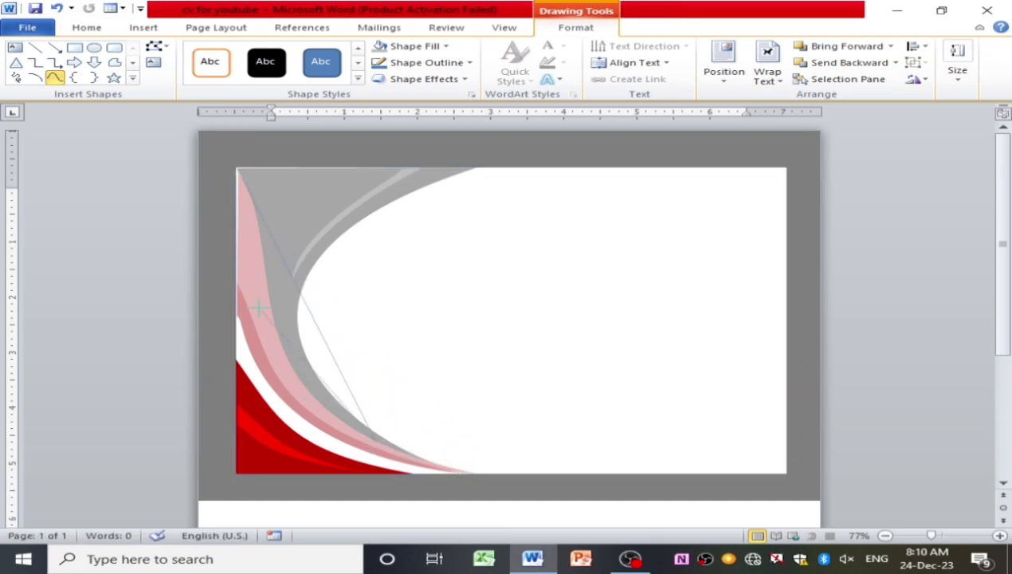
{"action": "left_click", "coordinate": [237, 167]}
{"action": "right_click", "coordinate": [269, 233]}
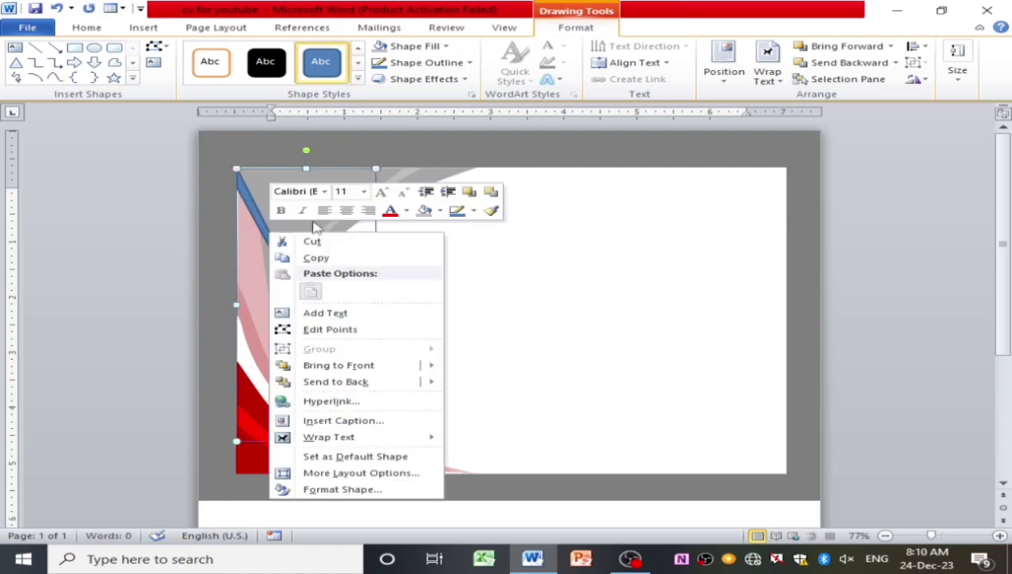
{"action": "left_click", "coordinate": [338, 489]}
{"action": "left_click", "coordinate": [299, 156]}
{"action": "left_click", "coordinate": [406, 156]}
{"action": "left_click", "coordinate": [696, 422]}
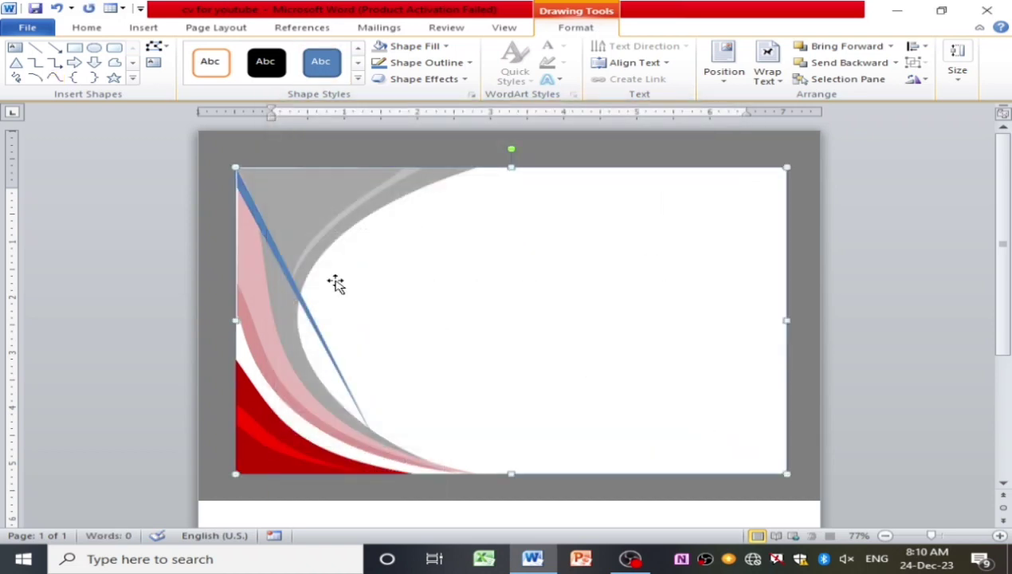
Edit the shape's points, running its bottom down beside the pink bands and curving its edges.
{"action": "right_click", "coordinate": [304, 309]}
{"action": "left_click", "coordinate": [374, 141]}
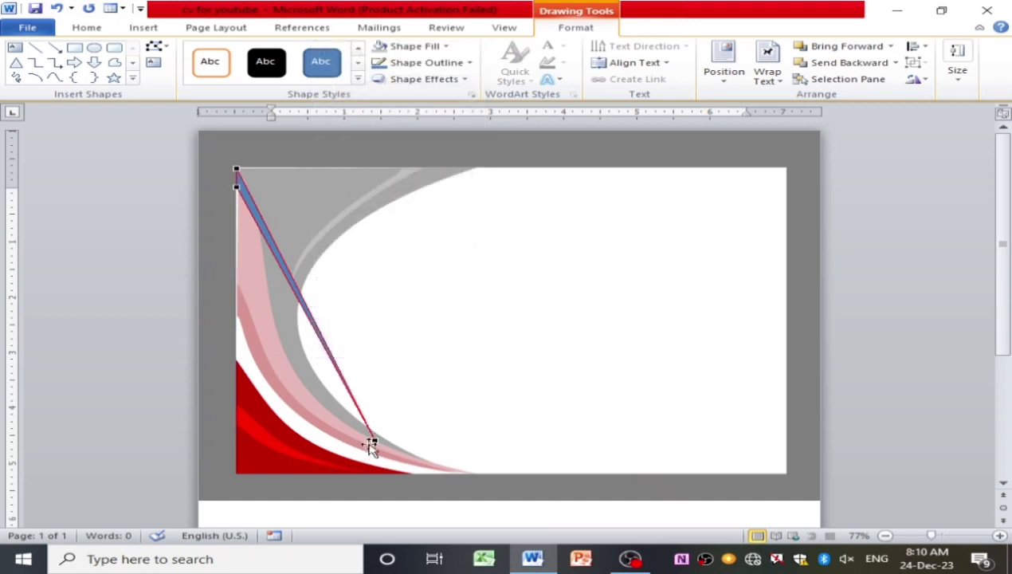
{"action": "mouse_move", "coordinate": [374, 438]}
{"action": "left_mouse_down"}
{"action": "mouse_move", "coordinate": [339, 357]}
{"action": "mouse_move", "coordinate": [242, 389]}
{"action": "left_mouse_up"}
{"action": "left_click", "coordinate": [238, 187]}
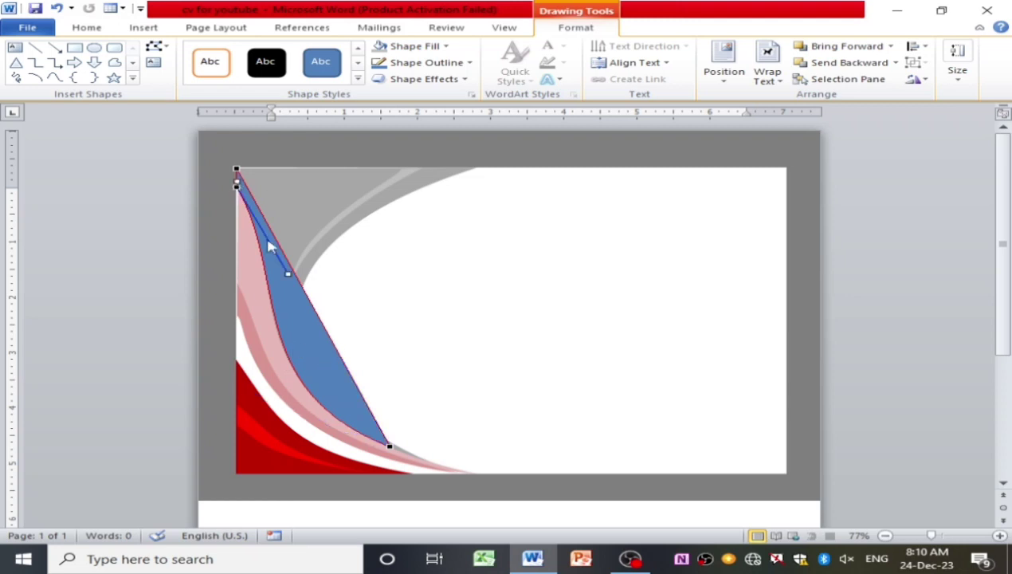
{"action": "left_click_drag", "start_coordinate": [290, 273], "coordinate": [264, 234]}
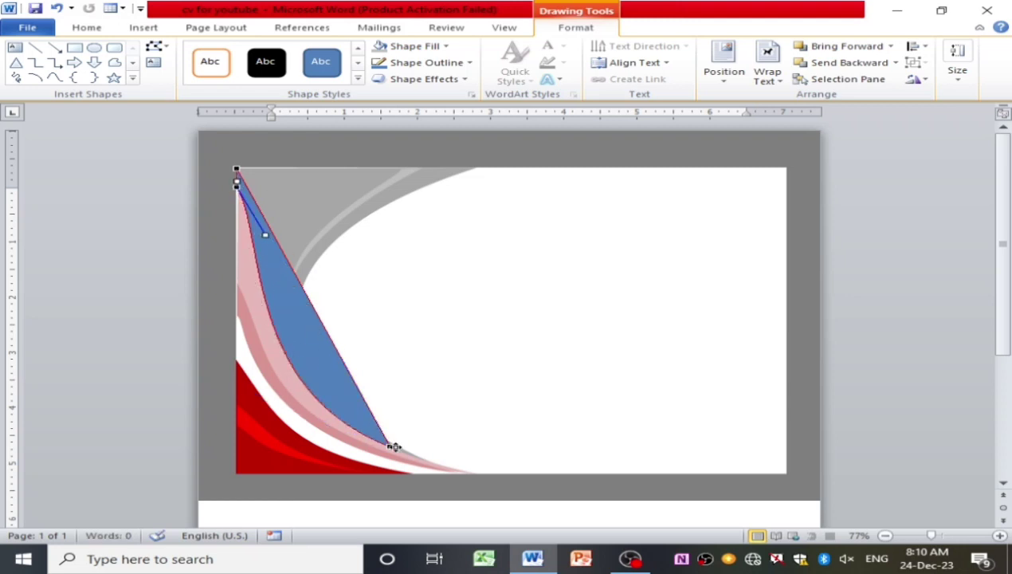
{"action": "left_click", "coordinate": [390, 445]}
{"action": "left_click_drag", "start_coordinate": [339, 354], "coordinate": [263, 380]}
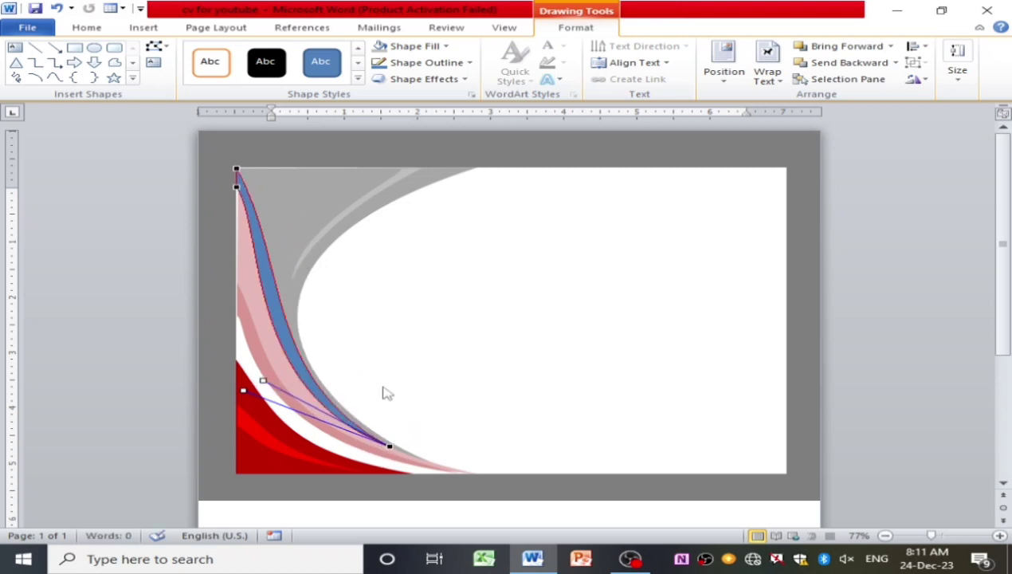
{"action": "left_click_drag", "start_coordinate": [264, 380], "coordinate": [223, 357]}
{"action": "left_click_drag", "start_coordinate": [237, 356], "coordinate": [246, 376]}
{"action": "left_click", "coordinate": [421, 379]}
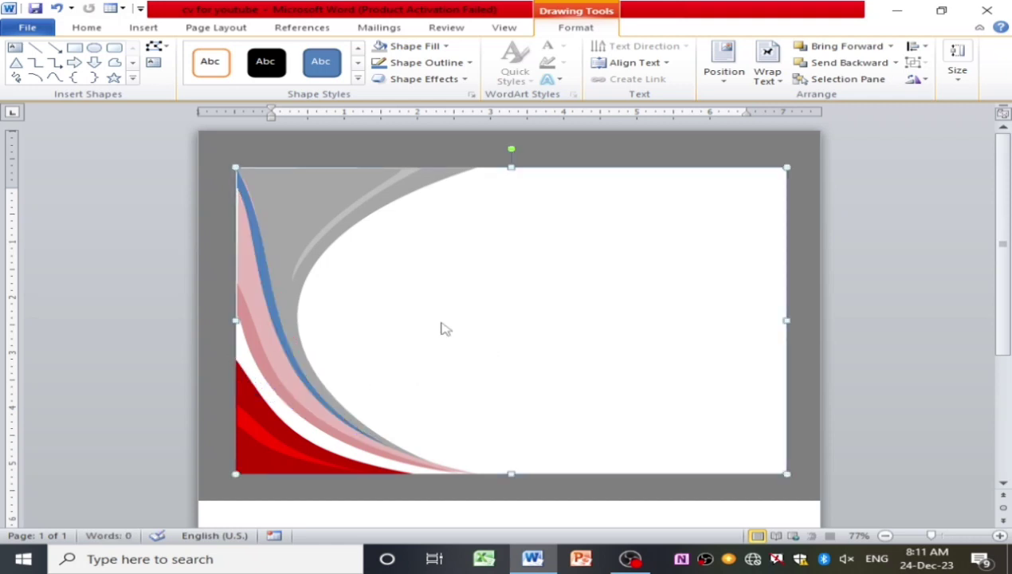
Refine the curve at the band's bottom end with Edit Points.
{"action": "left_click", "coordinate": [259, 245]}
{"action": "right_click", "coordinate": [255, 222]}
{"action": "left_click", "coordinate": [300, 318]}
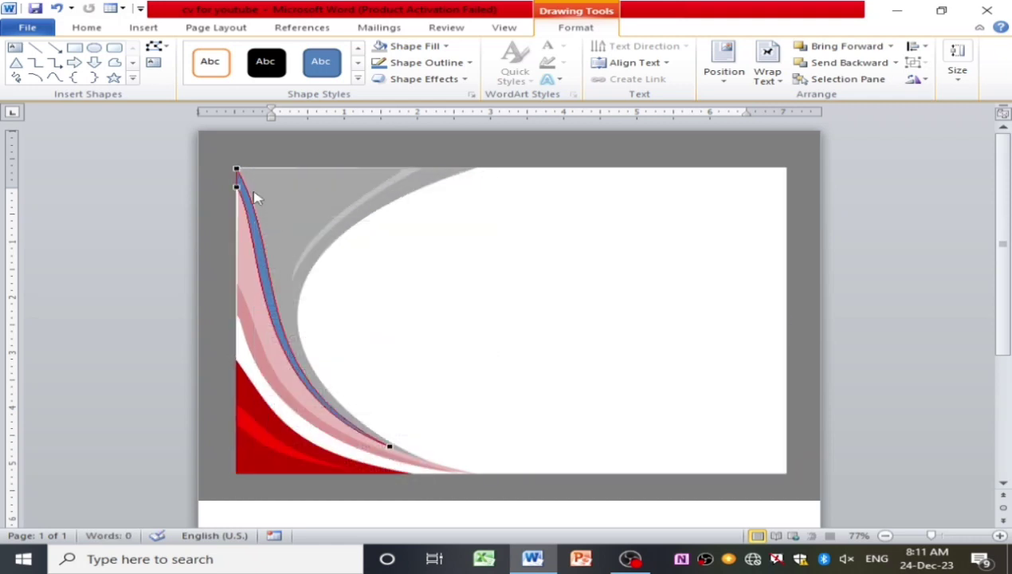
{"action": "left_click_drag", "start_coordinate": [385, 444], "coordinate": [248, 372]}
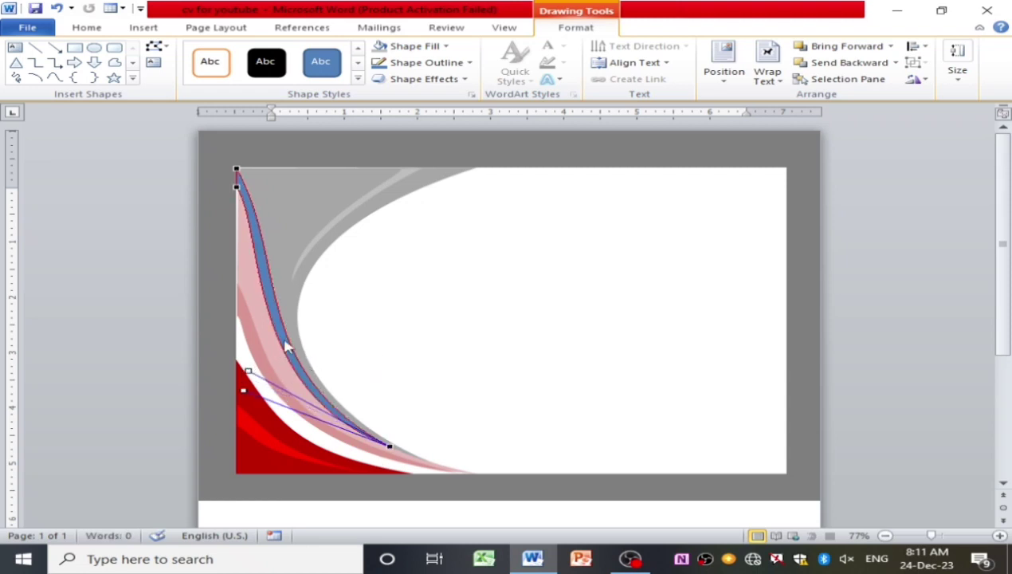
{"action": "right_click", "coordinate": [288, 345]}
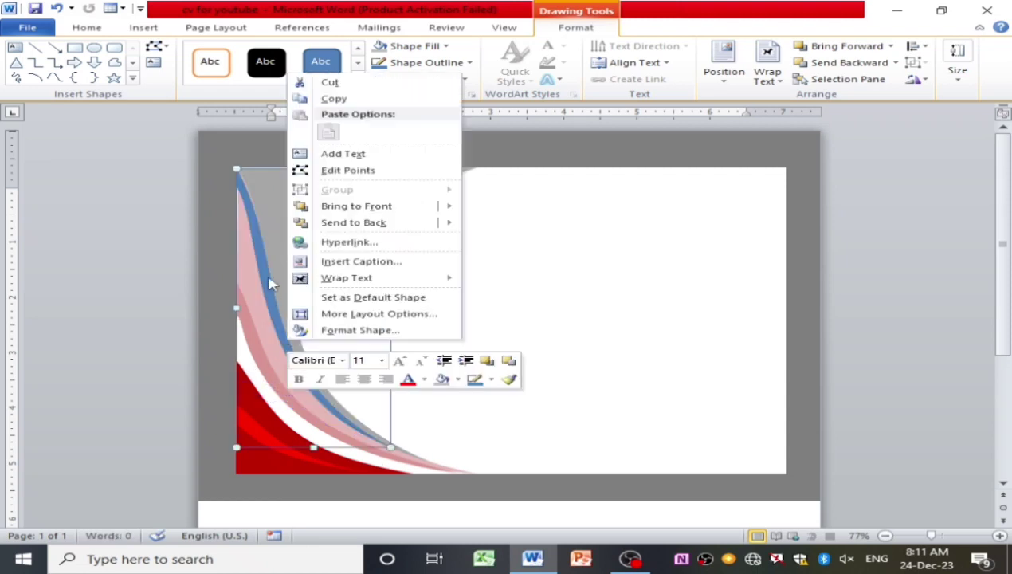
{"action": "left_click", "coordinate": [279, 319]}
Give the band a dark grey outline and dark grey fill.
{"action": "left_click", "coordinate": [422, 62]}
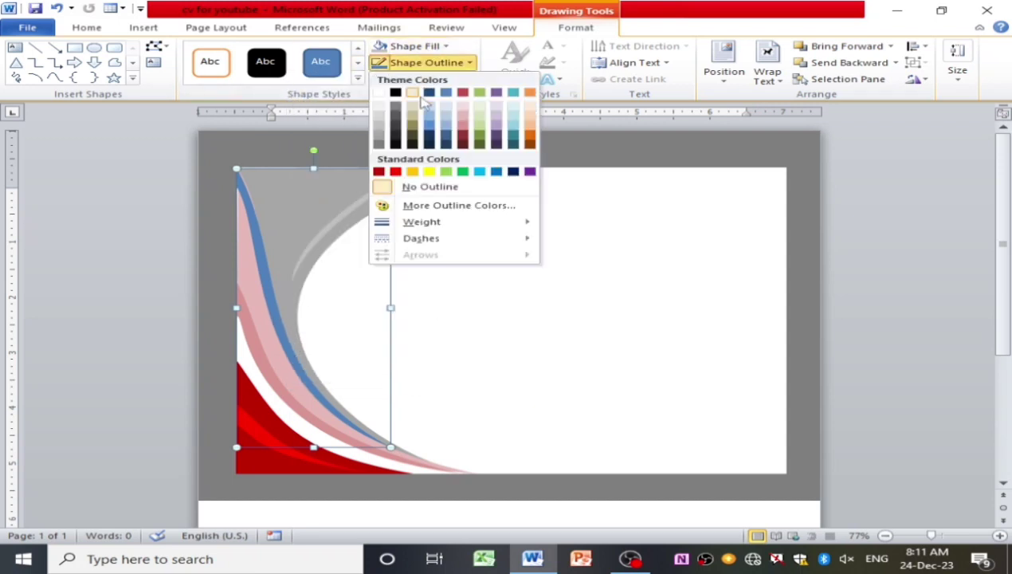
{"action": "left_click", "coordinate": [396, 111]}
{"action": "left_click", "coordinate": [410, 46]}
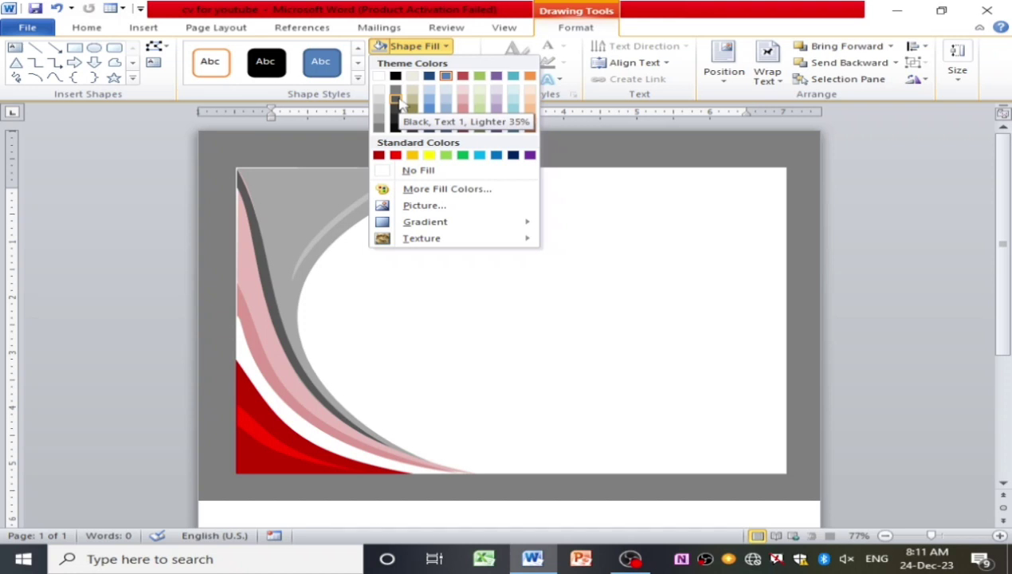
{"action": "left_click", "coordinate": [396, 99]}
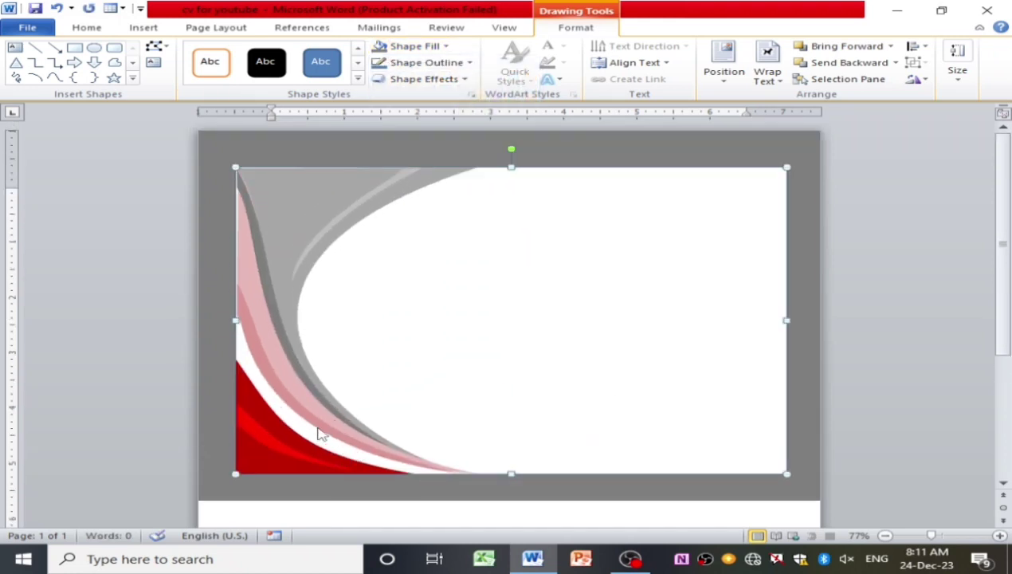
Resize the red corner shape, raising its top edge and widening it to the right.
{"action": "left_click", "coordinate": [287, 435]}
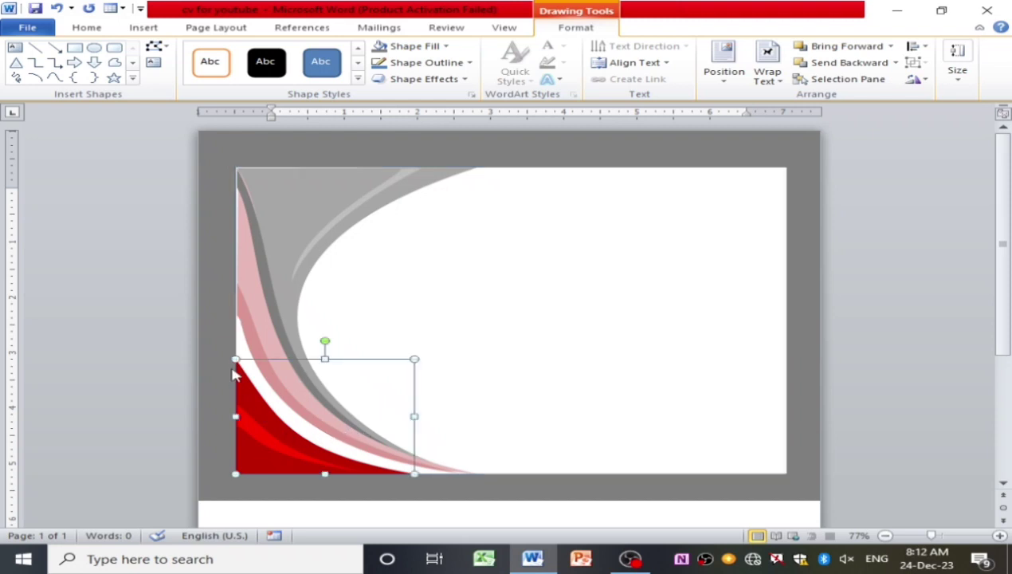
{"action": "left_click_drag", "start_coordinate": [237, 358], "coordinate": [236, 349]}
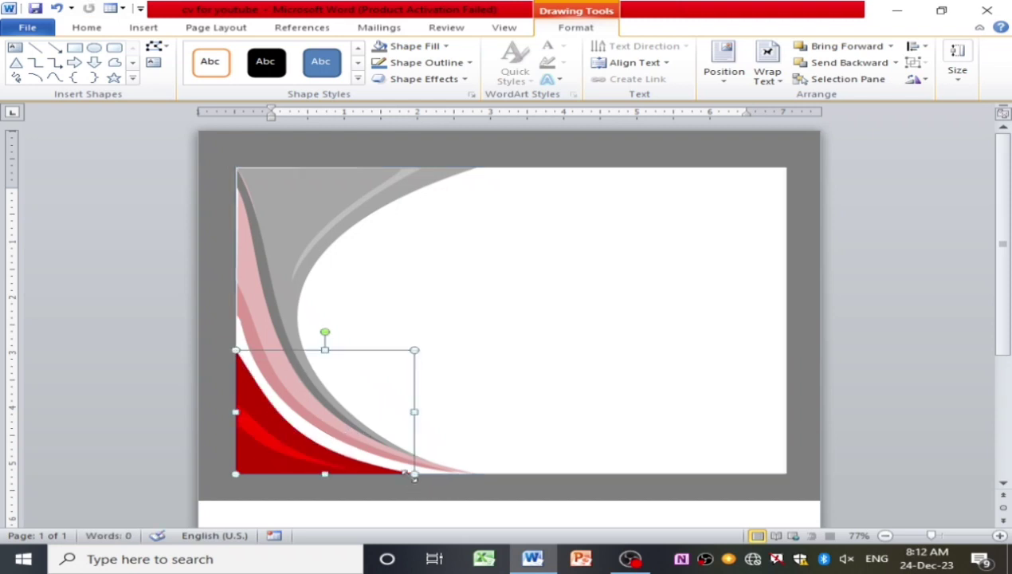
{"action": "left_click_drag", "start_coordinate": [414, 475], "coordinate": [433, 475]}
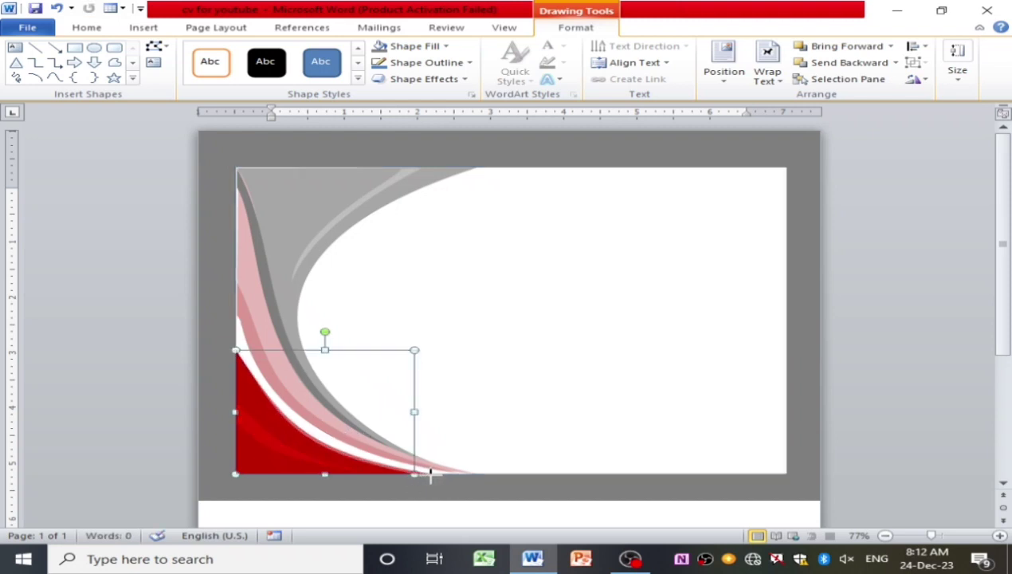
{"action": "left_click", "coordinate": [277, 428]}
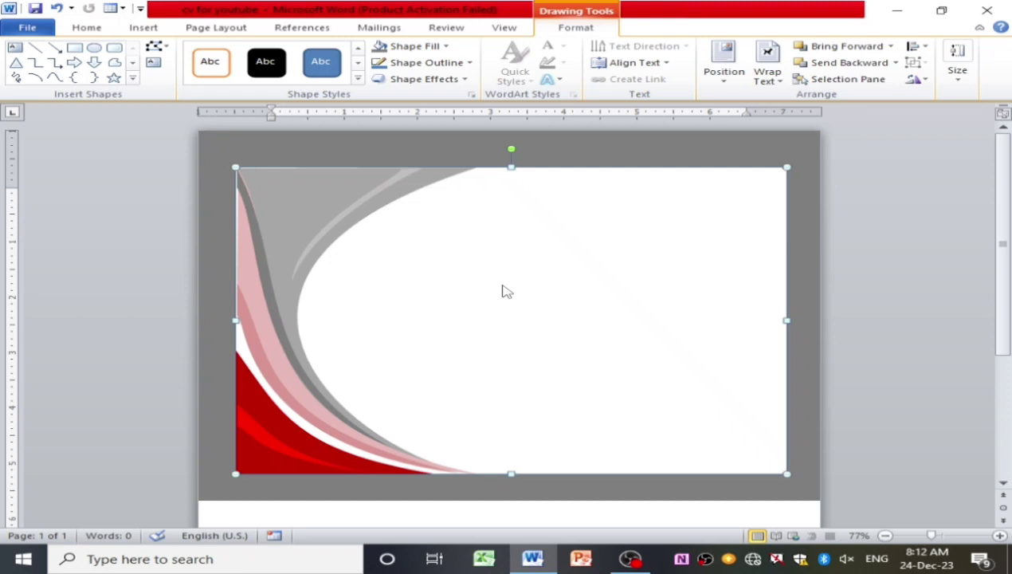
Move the red corner shape right, rotate it 180°, and place it in the top-right corner.
{"action": "left_click", "coordinate": [295, 460]}
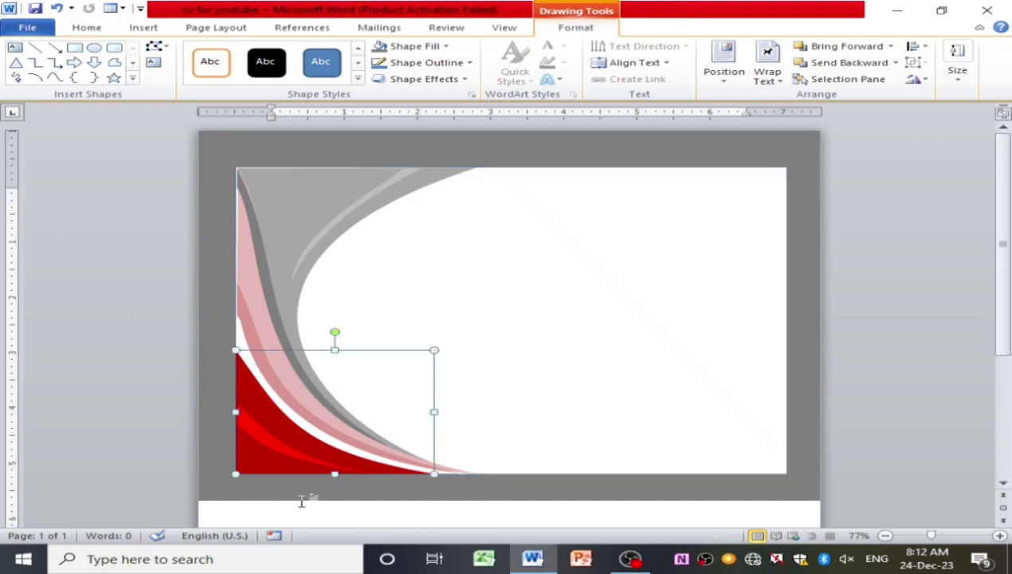
{"action": "left_click_drag", "start_coordinate": [301, 471], "coordinate": [629, 388]}
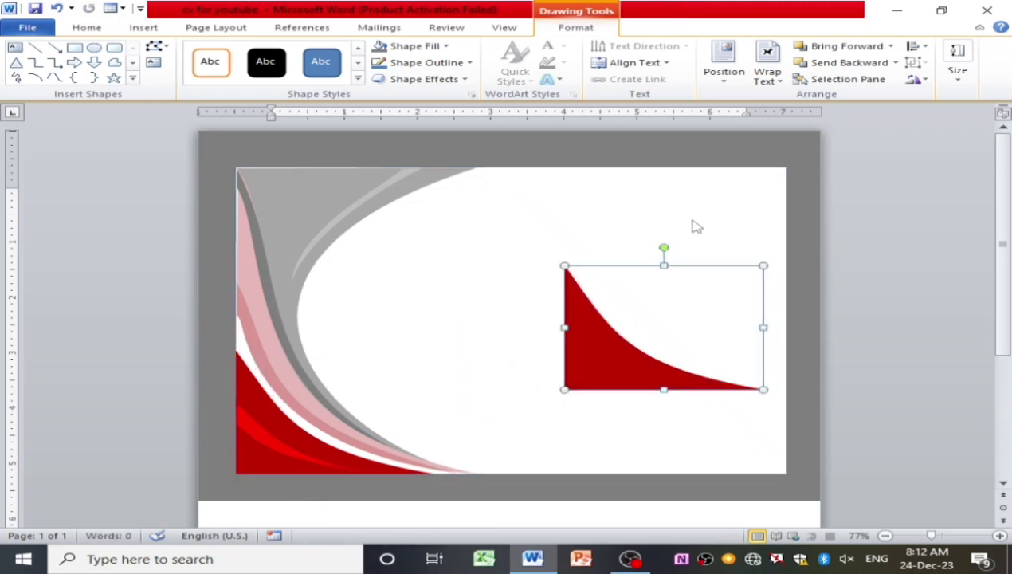
{"action": "left_click", "coordinate": [652, 341]}
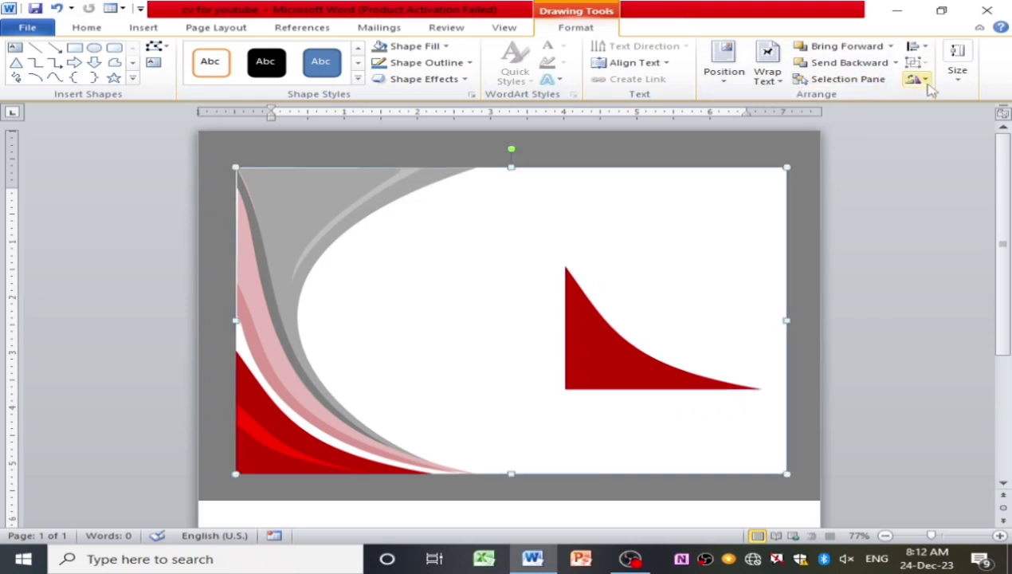
{"action": "left_click", "coordinate": [916, 80]}
{"action": "left_click", "coordinate": [596, 330]}
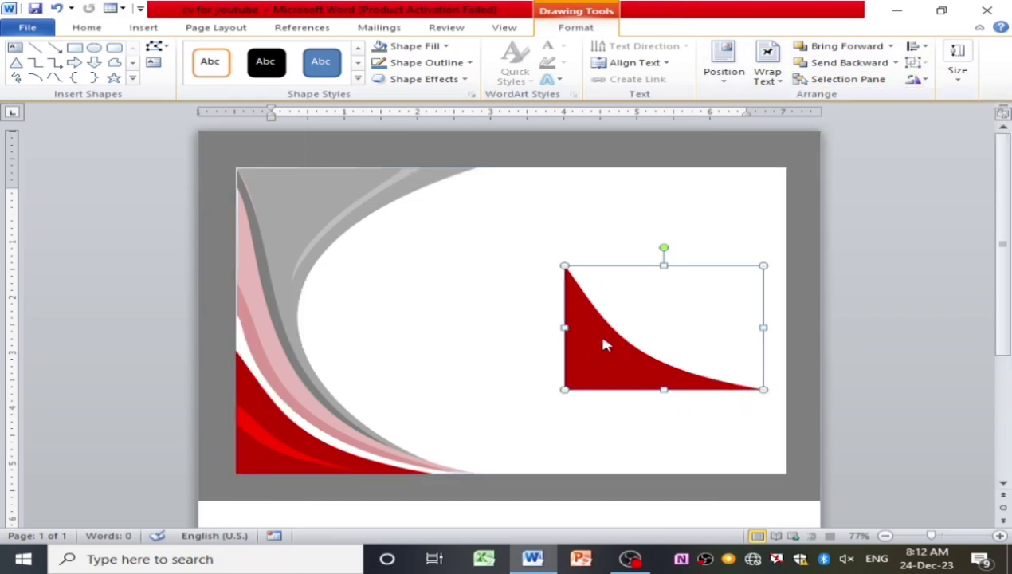
{"action": "left_click", "coordinate": [914, 80]}
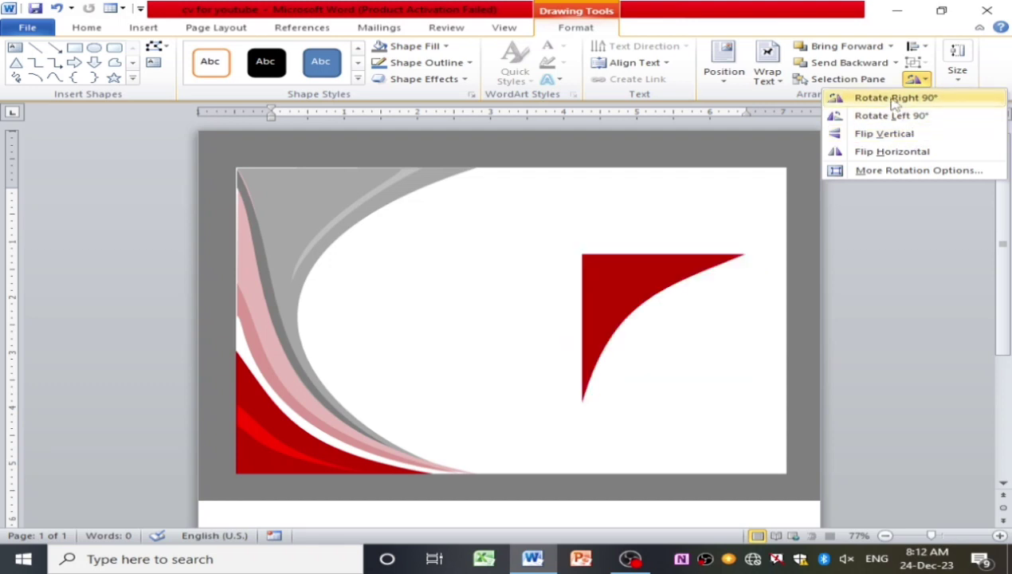
{"action": "left_click_drag", "start_coordinate": [664, 247], "coordinate": [663, 397]}
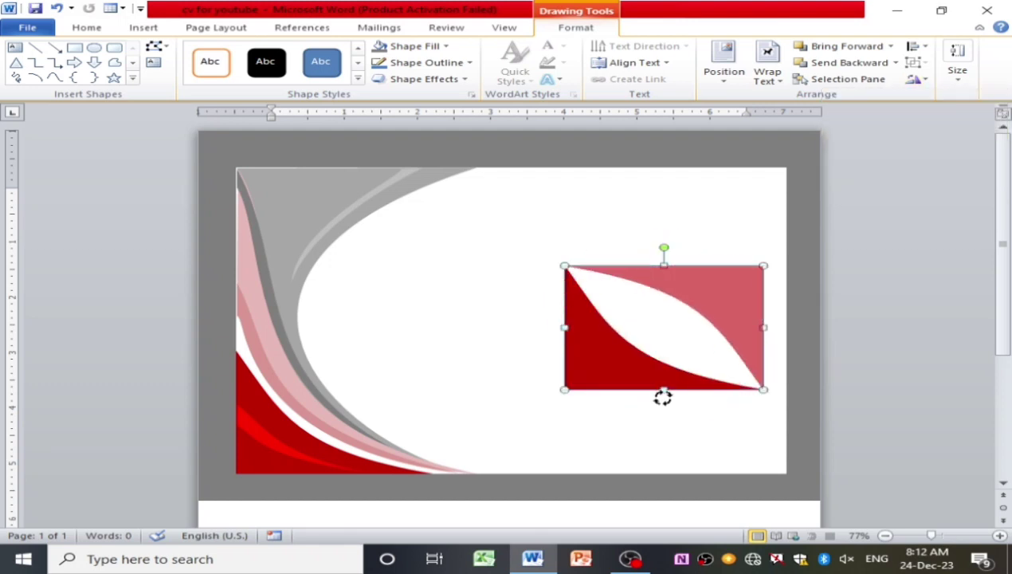
{"action": "left_click_drag", "start_coordinate": [681, 269], "coordinate": [710, 175]}
{"action": "left_click", "coordinate": [689, 334]}
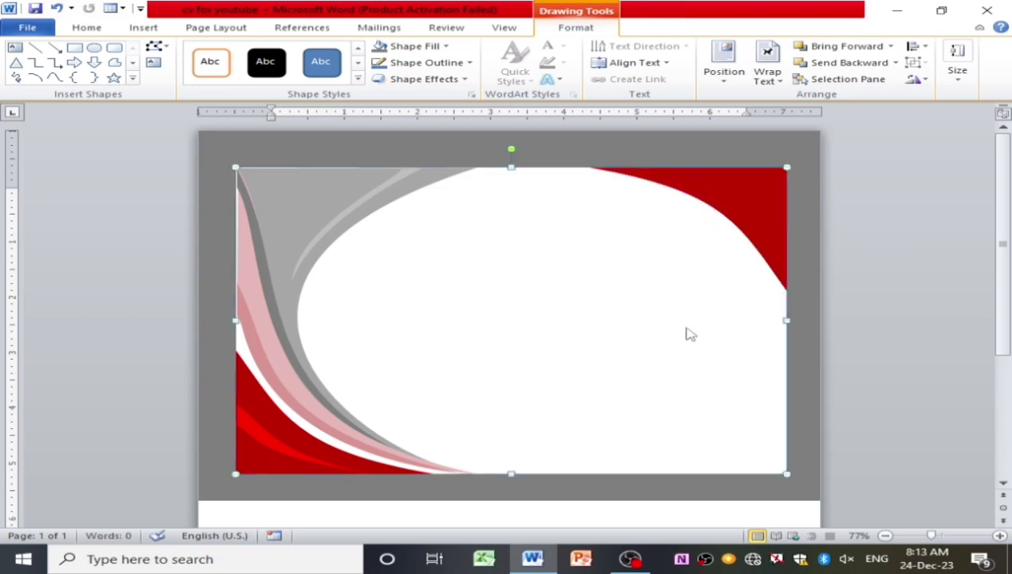
{"action": "left_click", "coordinate": [733, 193]}
{"action": "left_click", "coordinate": [586, 379]}
{"action": "left_click", "coordinate": [54, 77]}
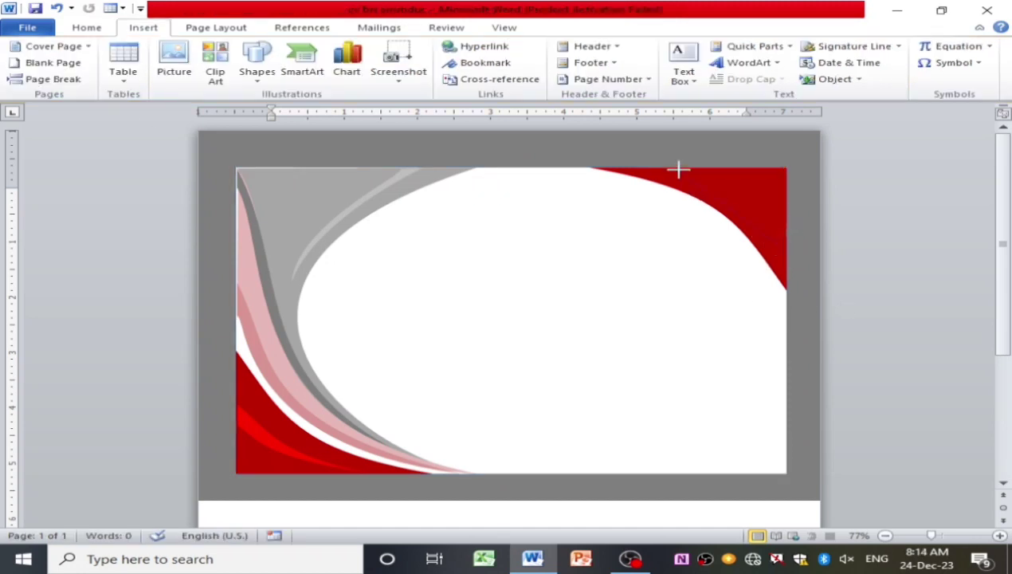
Draw a thin freeform sliver at the top right and set its line to No line.
{"action": "left_click_drag", "start_coordinate": [690, 173], "coordinate": [786, 249]}
{"action": "right_click", "coordinate": [768, 226]}
{"action": "left_click", "coordinate": [831, 479]}
{"action": "left_click", "coordinate": [378, 159]}
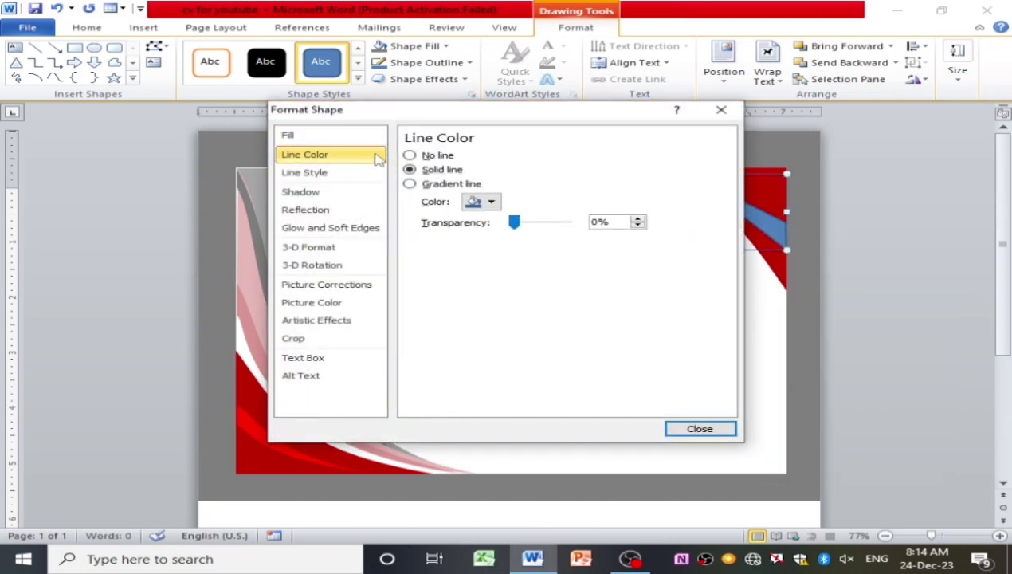
{"action": "left_click", "coordinate": [408, 155]}
{"action": "left_click", "coordinate": [700, 428]}
Edit the sliver's points so it thinly follows the red corner's inner curve.
{"action": "right_click", "coordinate": [727, 201]}
{"action": "left_click", "coordinate": [752, 301]}
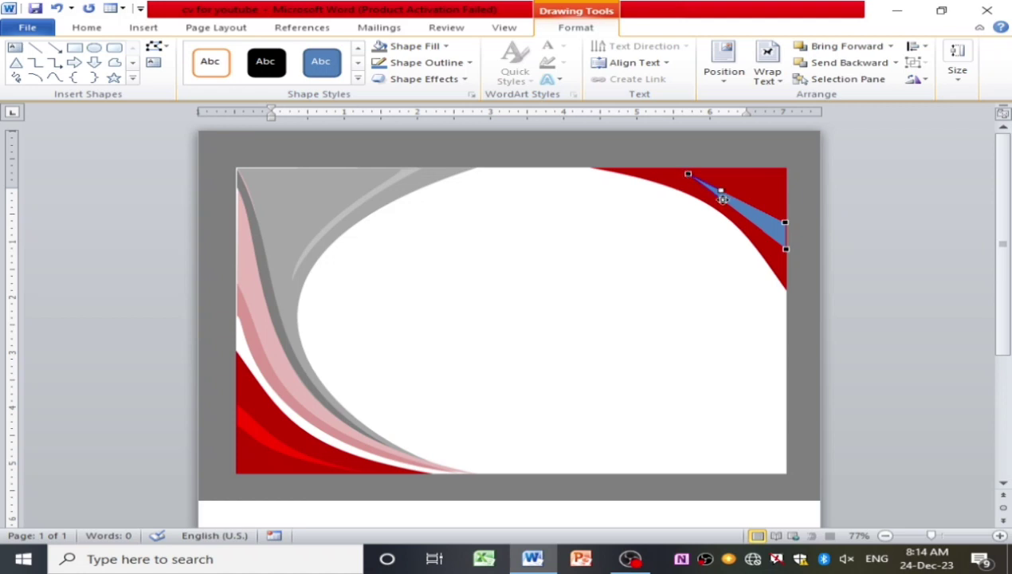
{"action": "left_click_drag", "start_coordinate": [722, 198], "coordinate": [728, 201]}
{"action": "mouse_move", "coordinate": [687, 173]}
{"action": "left_mouse_down"}
{"action": "mouse_move", "coordinate": [678, 176]}
{"action": "mouse_move", "coordinate": [742, 195]}
{"action": "mouse_move", "coordinate": [742, 205]}
{"action": "left_mouse_up"}
{"action": "left_click", "coordinate": [700, 241]}
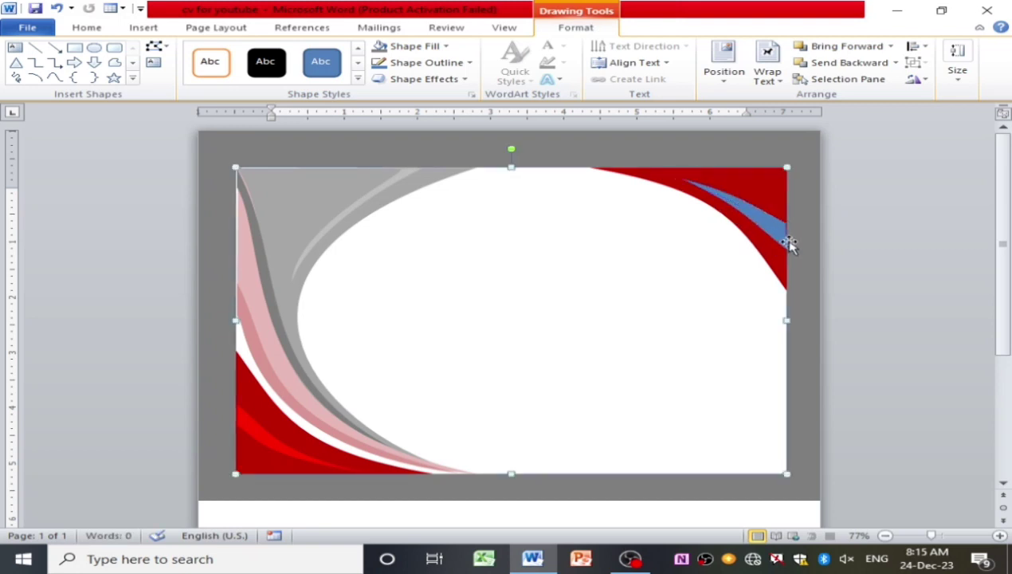
{"action": "left_click", "coordinate": [784, 239]}
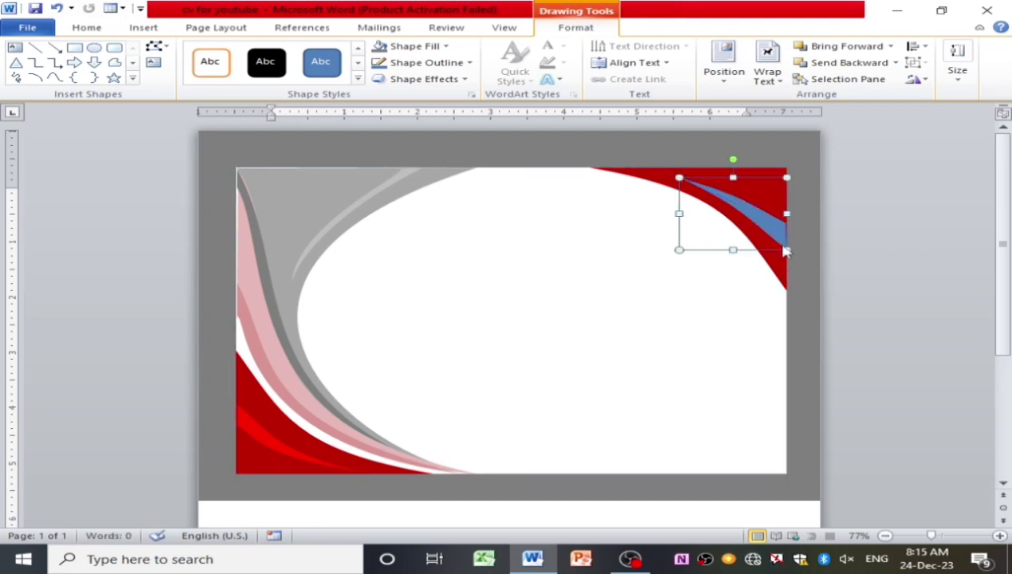
{"action": "right_click", "coordinate": [784, 250]}
{"action": "key", "text": "e"}
{"action": "left_click_drag", "start_coordinate": [781, 220], "coordinate": [753, 212]}
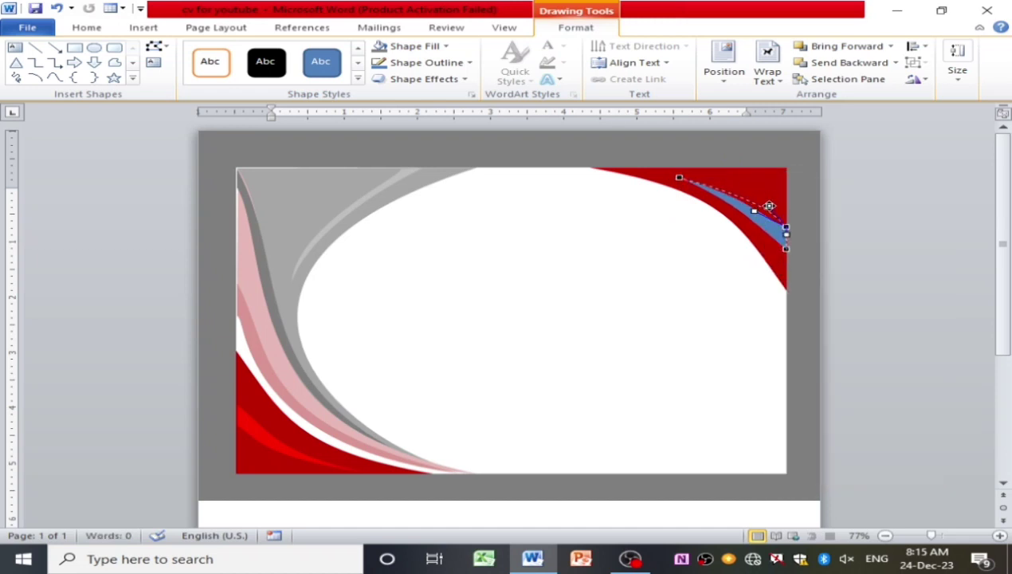
{"action": "left_click_drag", "start_coordinate": [765, 204], "coordinate": [767, 219]}
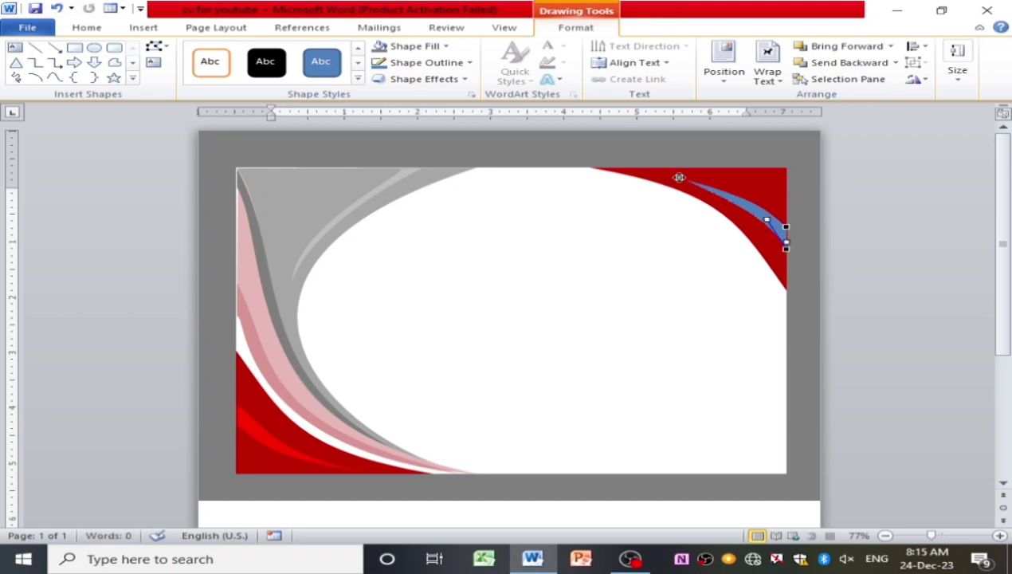
{"action": "left_click_drag", "start_coordinate": [679, 177], "coordinate": [688, 178]}
{"action": "left_click", "coordinate": [674, 256]}
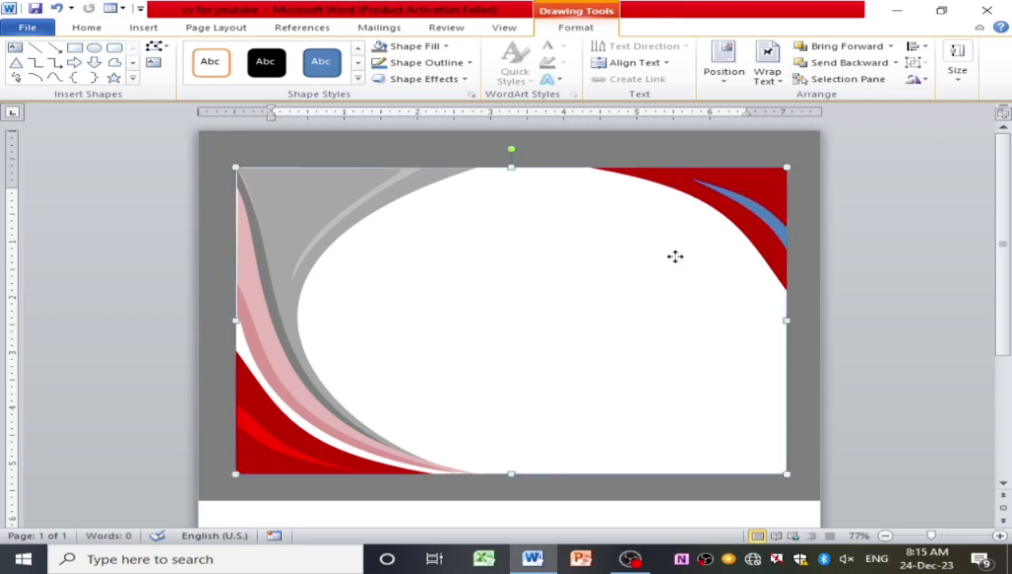
Fill the curved sliver with Red.
{"action": "left_click", "coordinate": [773, 223]}
{"action": "left_click", "coordinate": [445, 46]}
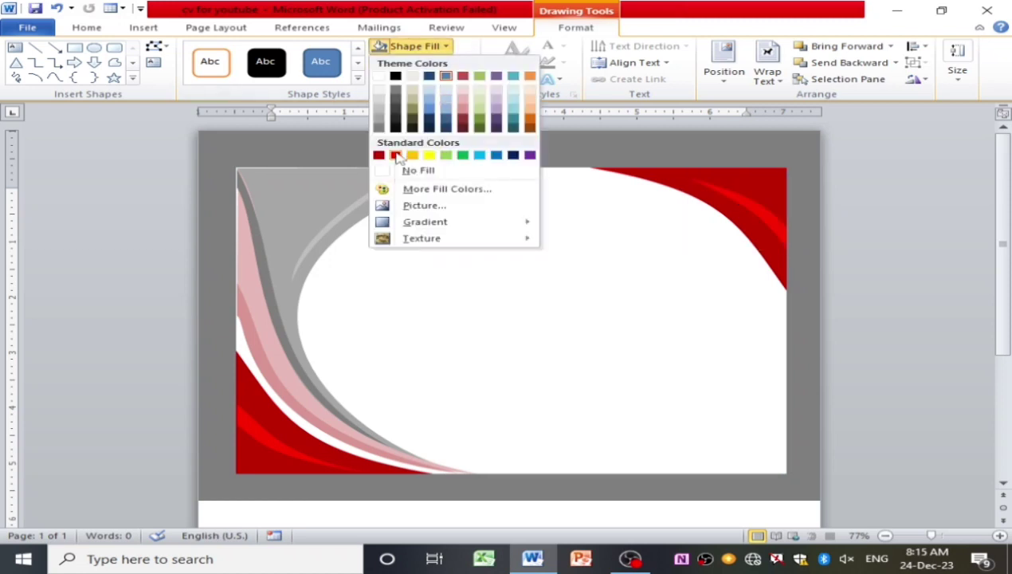
{"action": "left_click", "coordinate": [396, 155]}
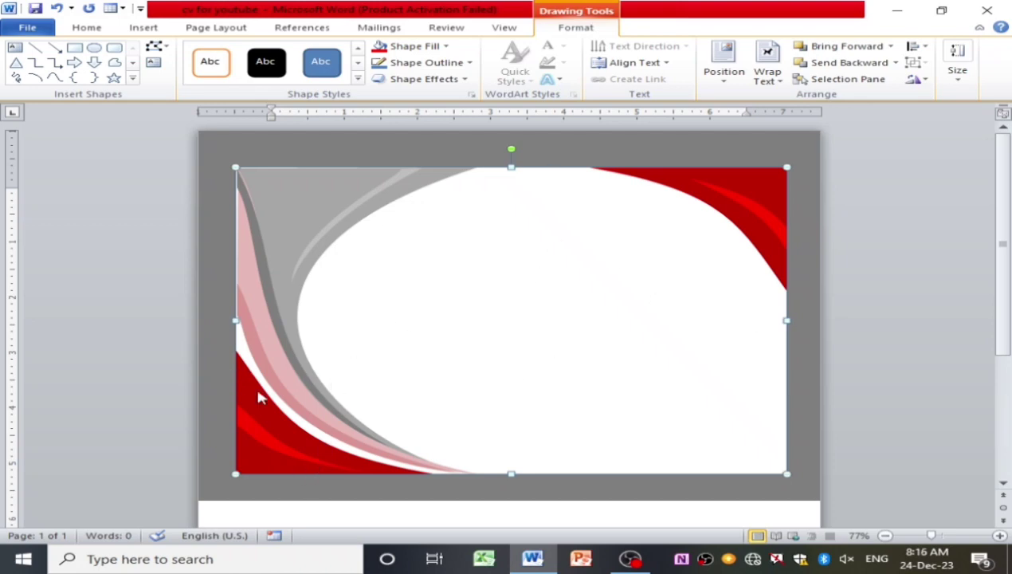
Draw a long diagonal freeform sliver across the top-right corner and remove its outline.
{"action": "left_click", "coordinate": [54, 77]}
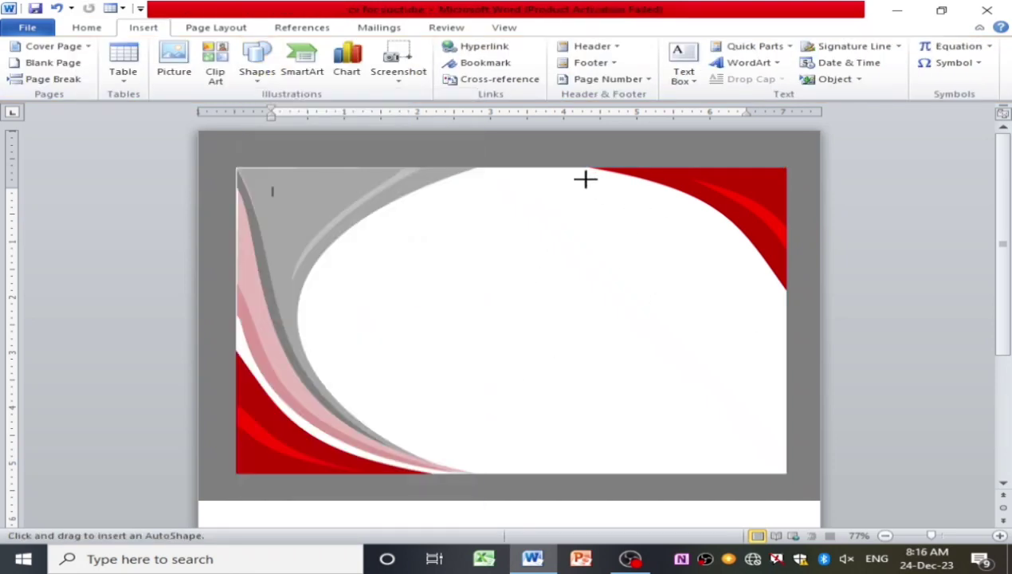
{"action": "mouse_move", "coordinate": [576, 172]}
{"action": "left_mouse_down"}
{"action": "mouse_move", "coordinate": [785, 326]}
{"action": "mouse_move", "coordinate": [782, 296]}
{"action": "left_mouse_up"}
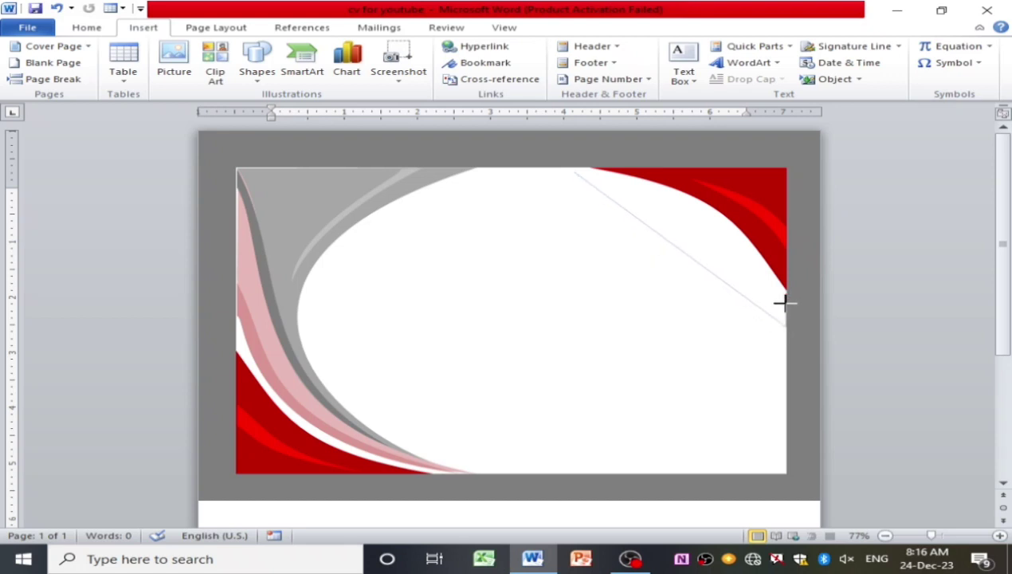
{"action": "left_click", "coordinate": [573, 171]}
{"action": "right_click", "coordinate": [738, 287]}
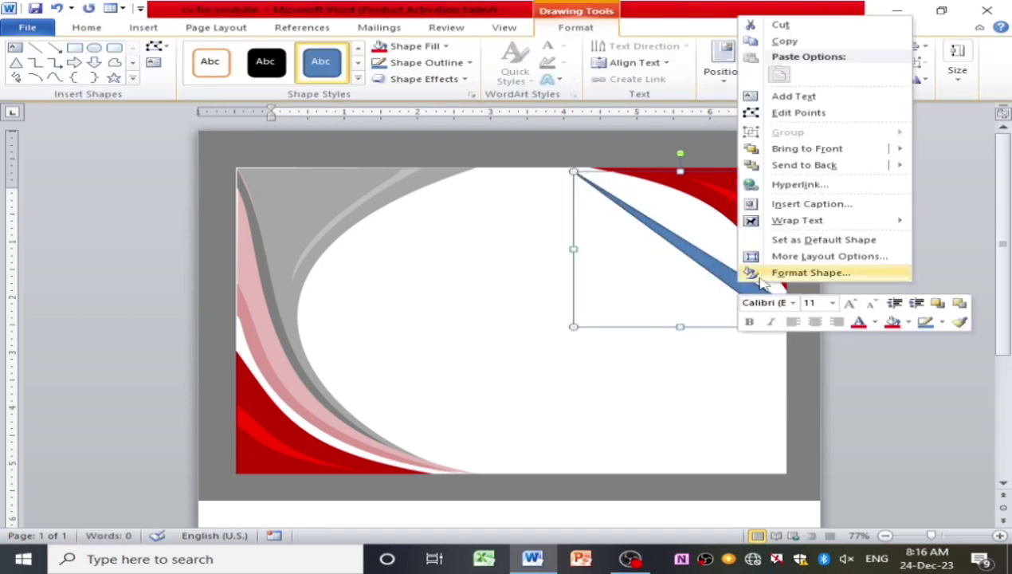
{"action": "left_click", "coordinate": [809, 273]}
{"action": "left_click", "coordinate": [290, 153]}
{"action": "left_click", "coordinate": [409, 154]}
{"action": "left_click", "coordinate": [698, 427]}
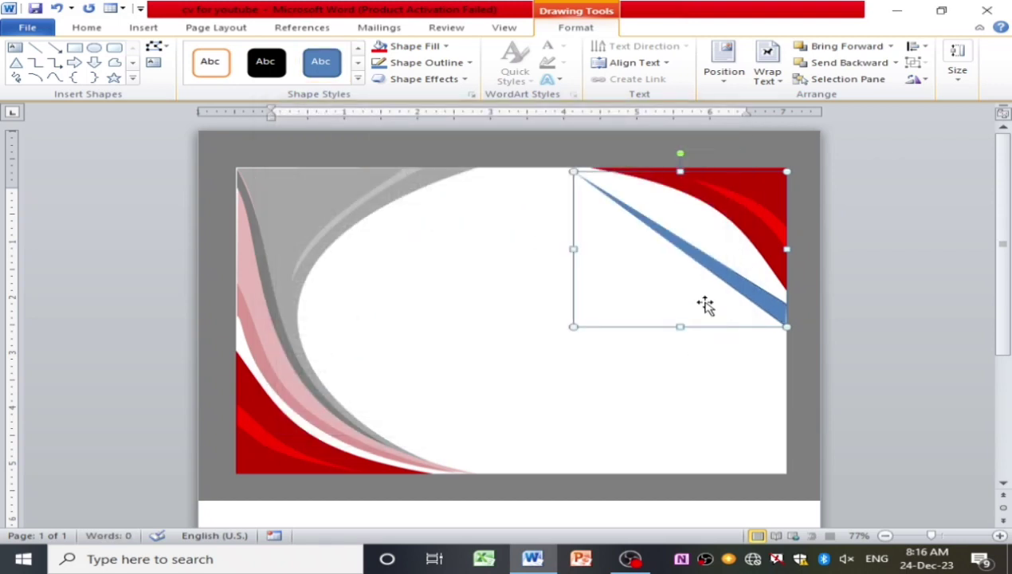
Edit the sliver's points to bend it into a curve along the top-right edge.
{"action": "right_click", "coordinate": [706, 270]}
{"action": "left_click", "coordinate": [737, 366]}
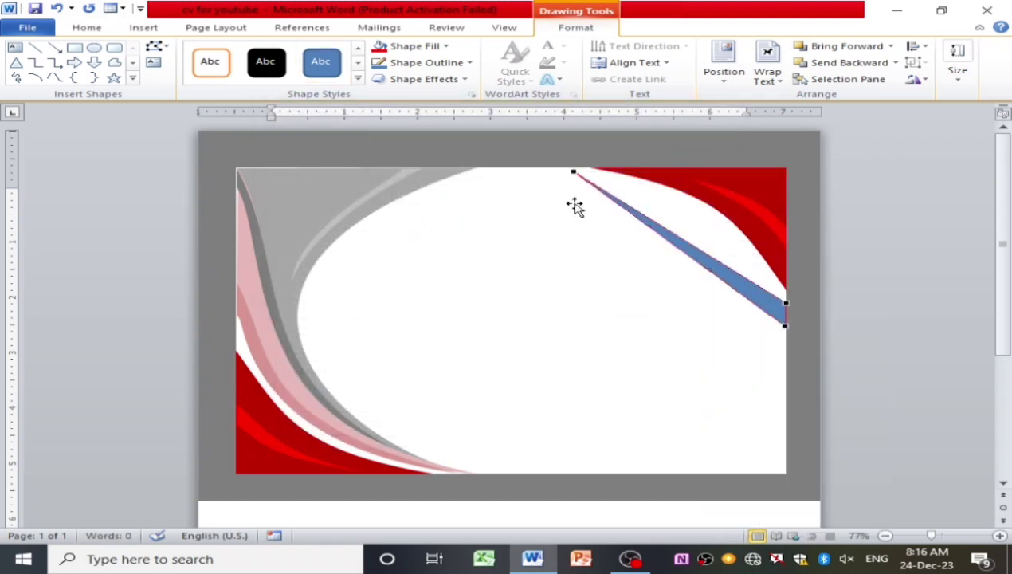
{"action": "left_click", "coordinate": [574, 172]}
{"action": "left_click_drag", "start_coordinate": [643, 215], "coordinate": [775, 207]}
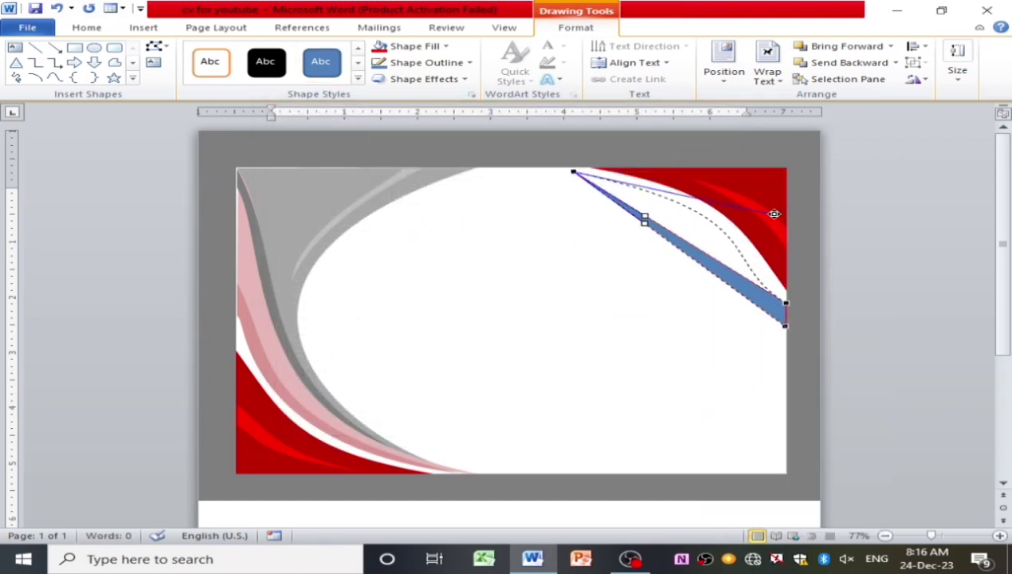
{"action": "left_click_drag", "start_coordinate": [574, 172], "coordinate": [573, 169]}
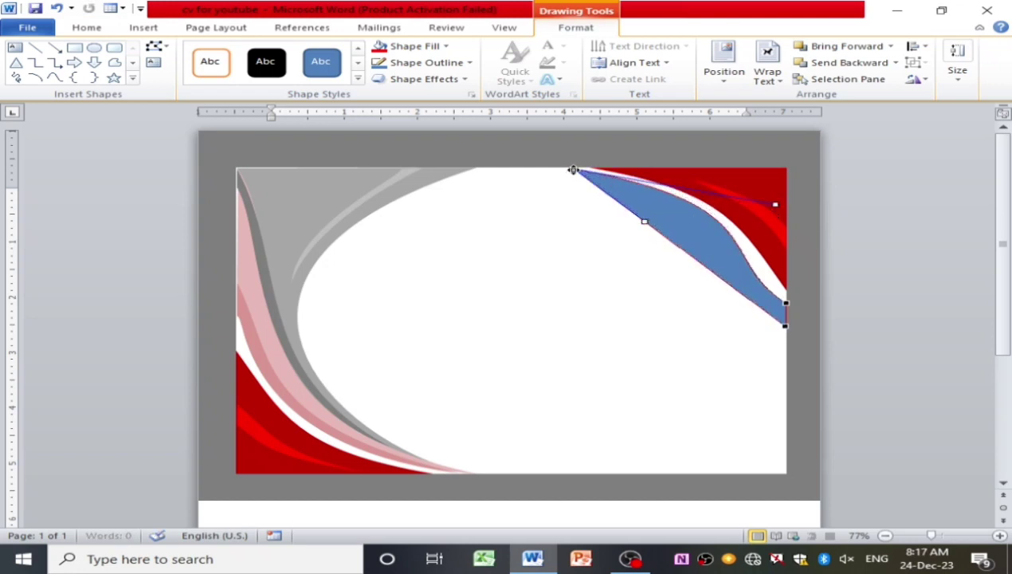
{"action": "left_click", "coordinate": [787, 302]}
{"action": "mouse_move", "coordinate": [711, 263]}
{"action": "left_mouse_down"}
{"action": "mouse_move", "coordinate": [769, 310]}
{"action": "mouse_move", "coordinate": [783, 310]}
{"action": "left_mouse_up"}
{"action": "left_click", "coordinate": [575, 170]}
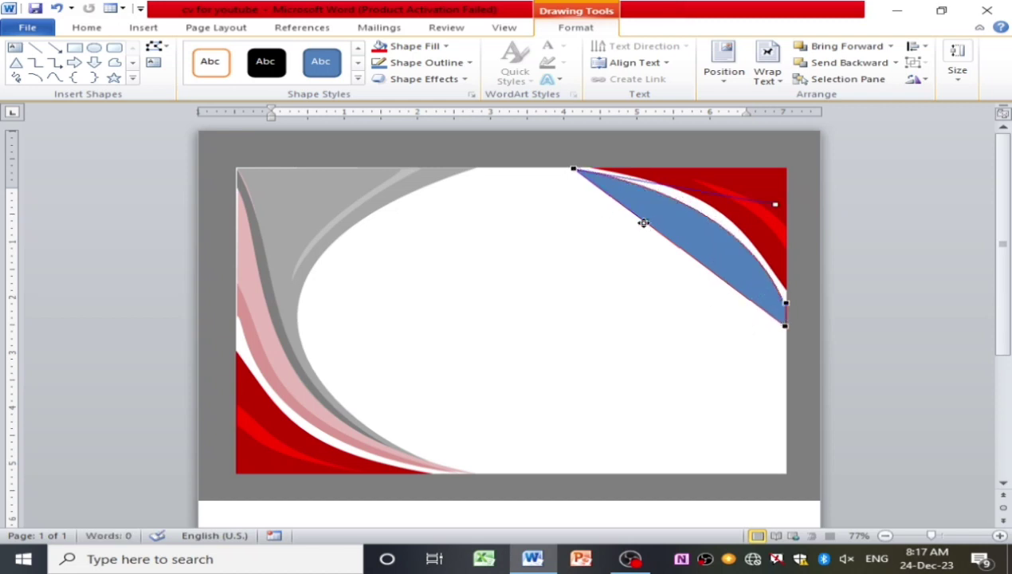
{"action": "mouse_move", "coordinate": [644, 223]}
{"action": "left_mouse_down"}
{"action": "mouse_move", "coordinate": [820, 261]}
{"action": "mouse_move", "coordinate": [795, 251]}
{"action": "left_mouse_up"}
Refine both ends of the curve so the sliver hugs the red corner edge.
{"action": "left_click", "coordinate": [784, 321]}
{"action": "left_click", "coordinate": [727, 274]}
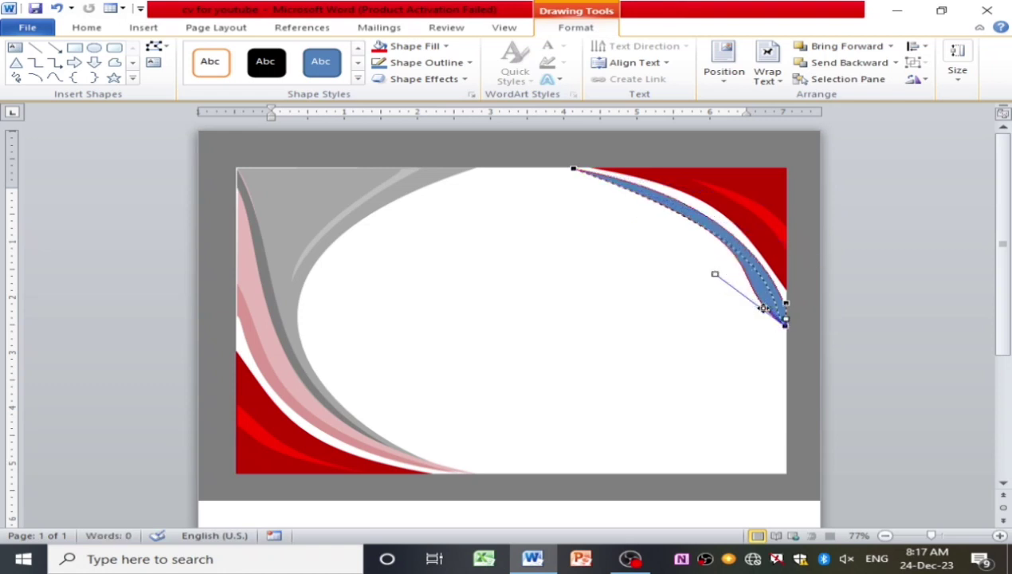
{"action": "left_click_drag", "start_coordinate": [764, 318], "coordinate": [766, 321]}
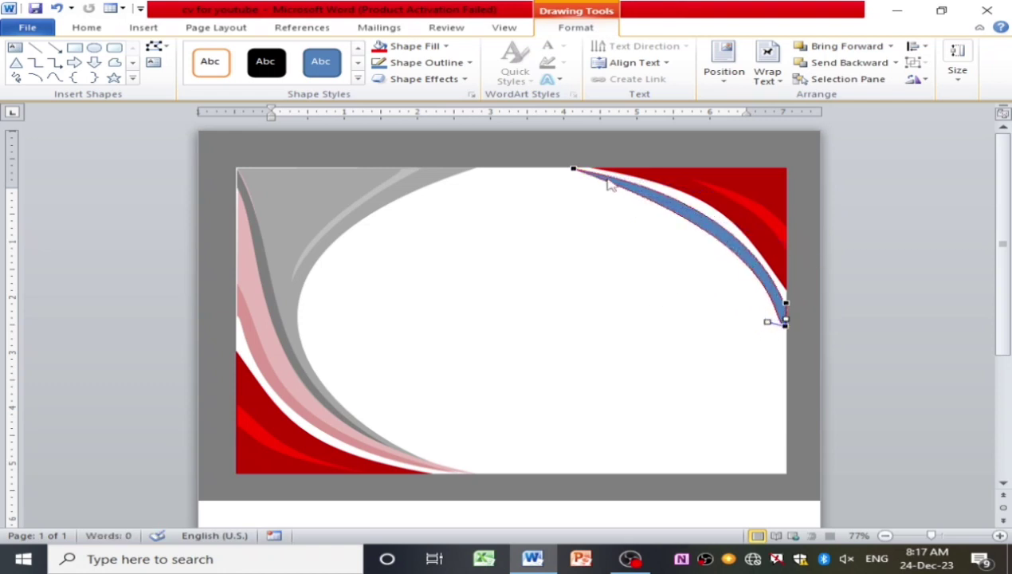
{"action": "left_click", "coordinate": [574, 168]}
{"action": "left_click_drag", "start_coordinate": [774, 205], "coordinate": [755, 191]}
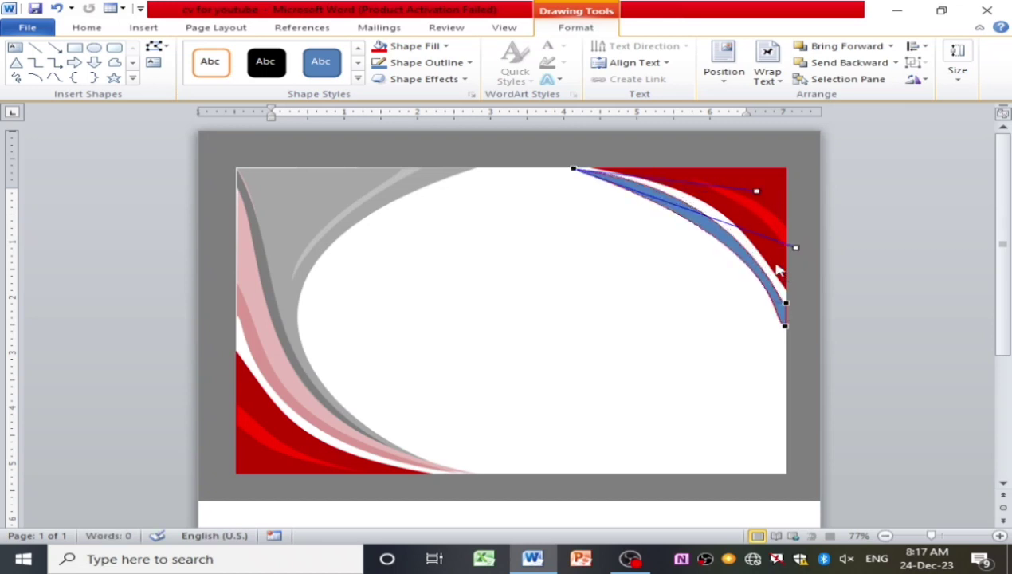
{"action": "left_click", "coordinate": [787, 324]}
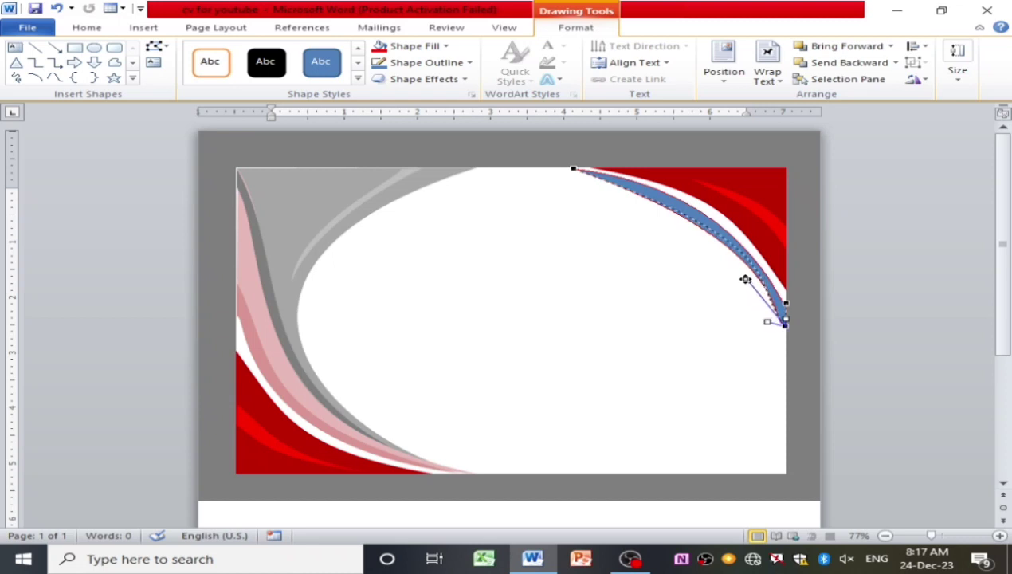
{"action": "left_click", "coordinate": [575, 169]}
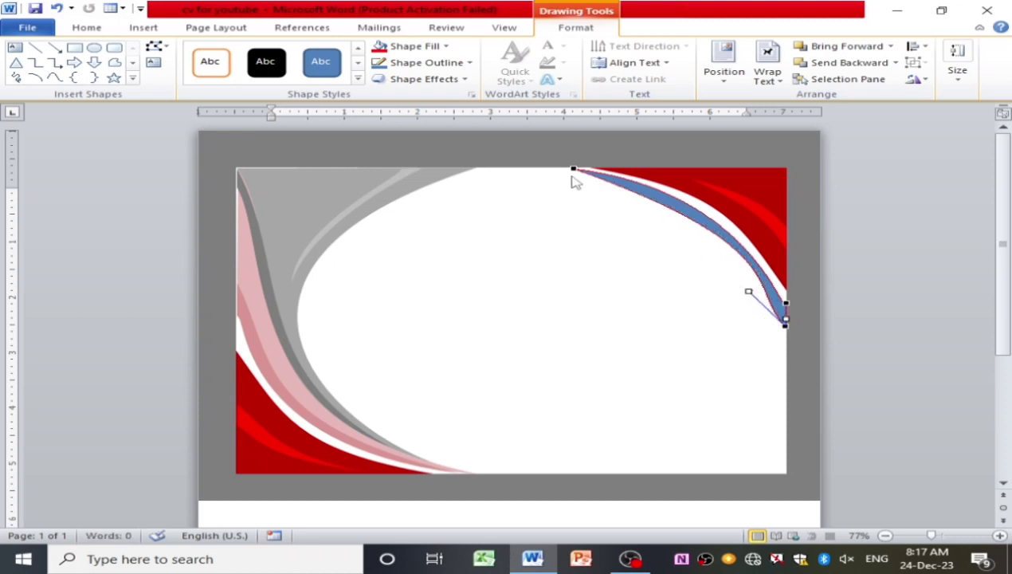
{"action": "left_click_drag", "start_coordinate": [792, 248], "coordinate": [758, 226]}
{"action": "left_click", "coordinate": [665, 285]}
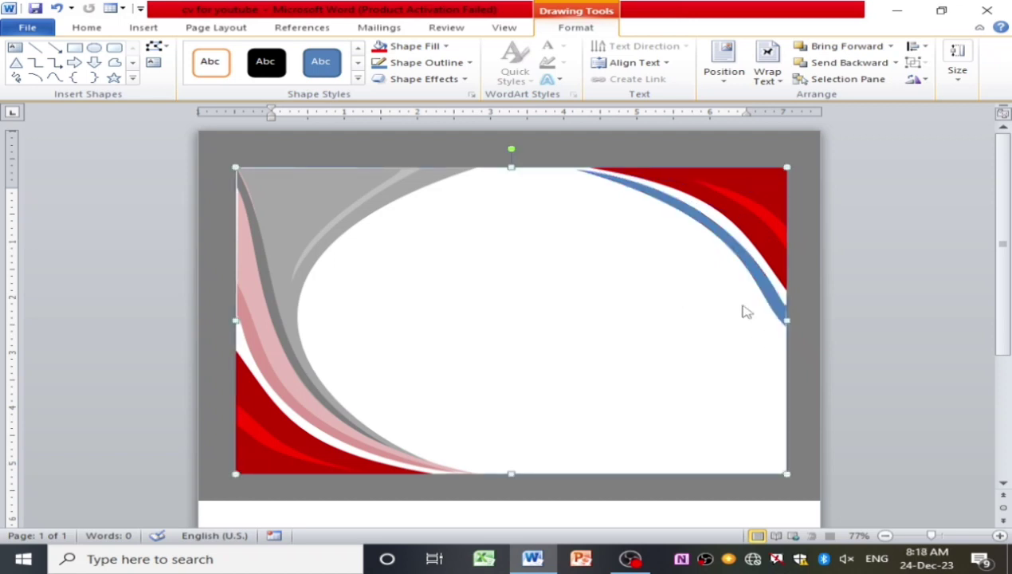
Fill the curved band with Red, Accent 2, Lighter 60% light pink.
{"action": "left_click", "coordinate": [749, 259]}
{"action": "left_click", "coordinate": [410, 46]}
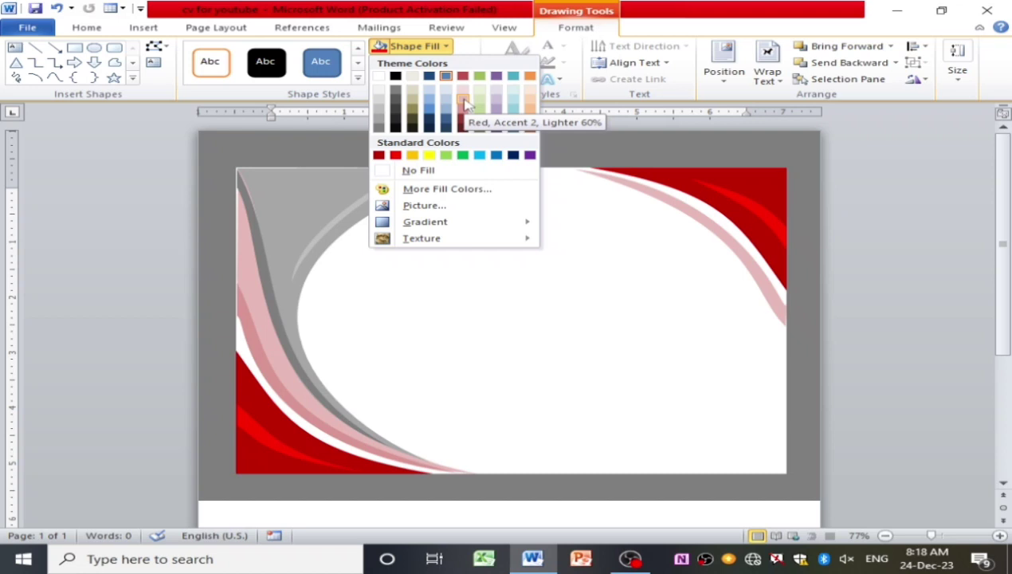
{"action": "left_click", "coordinate": [466, 104]}
{"action": "left_click", "coordinate": [471, 94]}
{"action": "left_click", "coordinate": [722, 106]}
{"action": "left_click", "coordinate": [621, 351]}
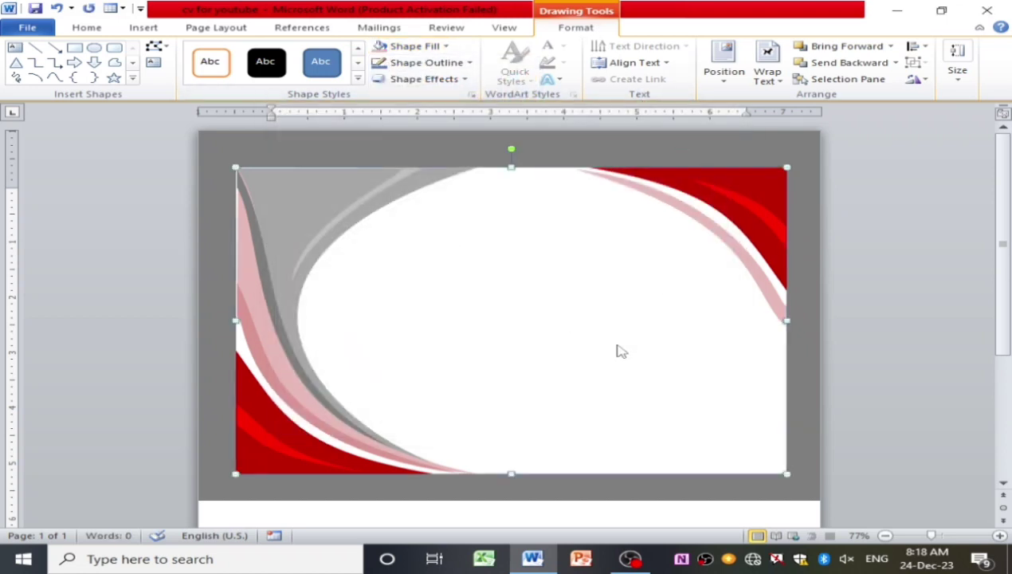
Discard a trial curve and draw a diagonal shape from the card's top edge to its right edge.
{"action": "left_click", "coordinate": [55, 77]}
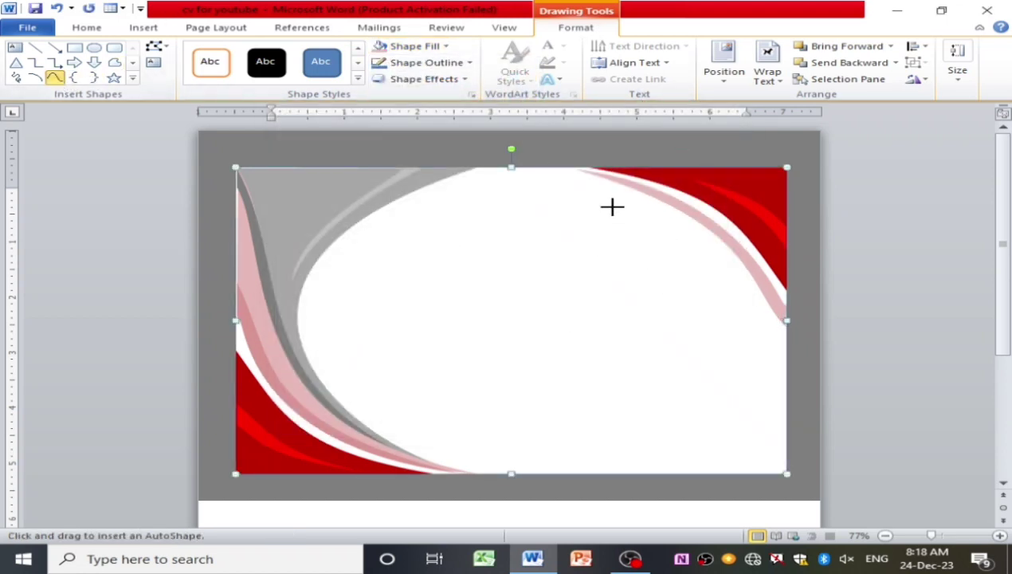
{"action": "left_click", "coordinate": [599, 175]}
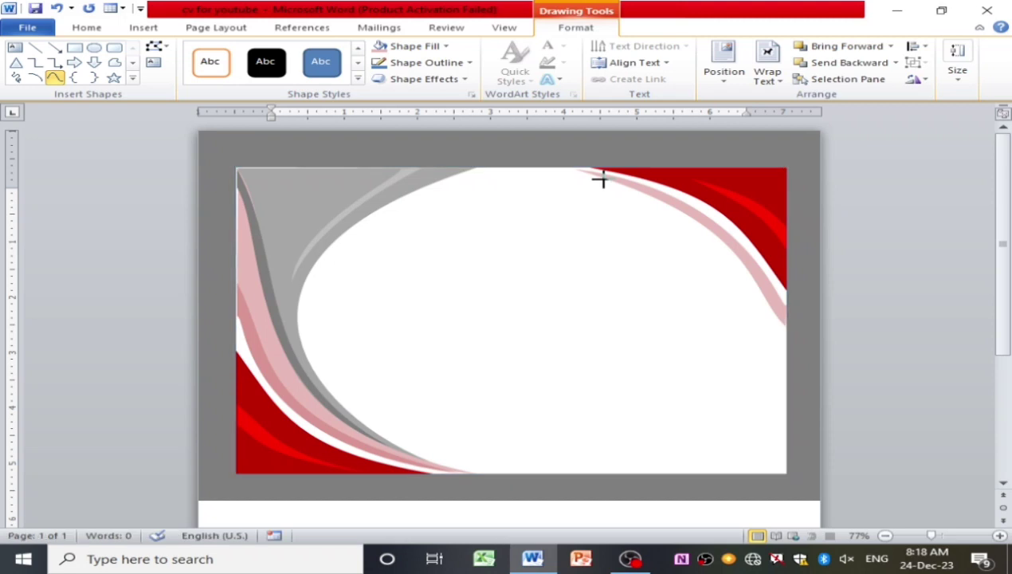
{"action": "double_click", "coordinate": [780, 333]}
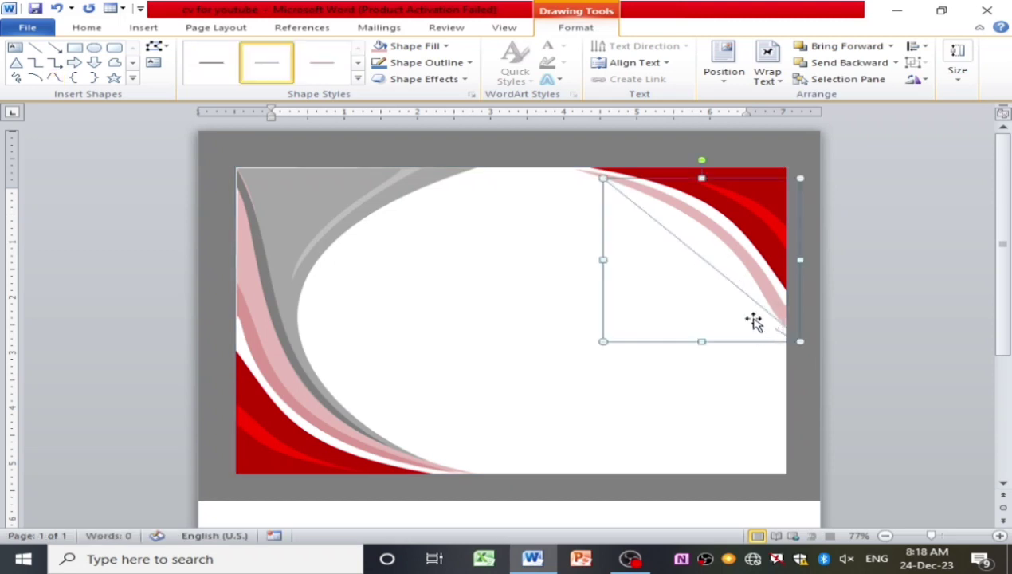
{"action": "key", "text": "Delete"}
{"action": "left_click", "coordinate": [143, 27]}
{"action": "left_click", "coordinate": [227, 28]}
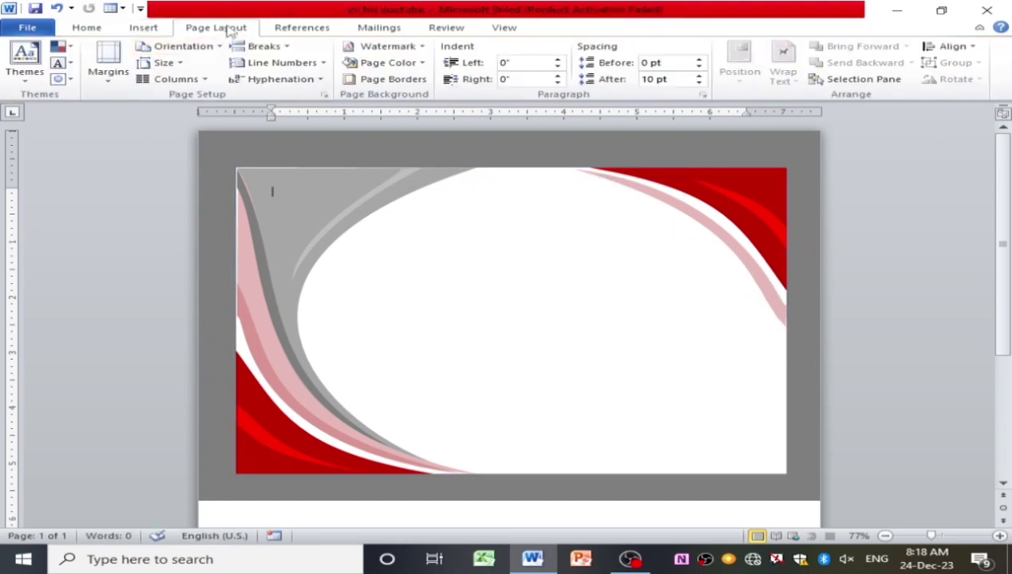
{"action": "left_click", "coordinate": [151, 29]}
{"action": "left_click", "coordinate": [256, 59]}
{"action": "left_click", "coordinate": [277, 116]}
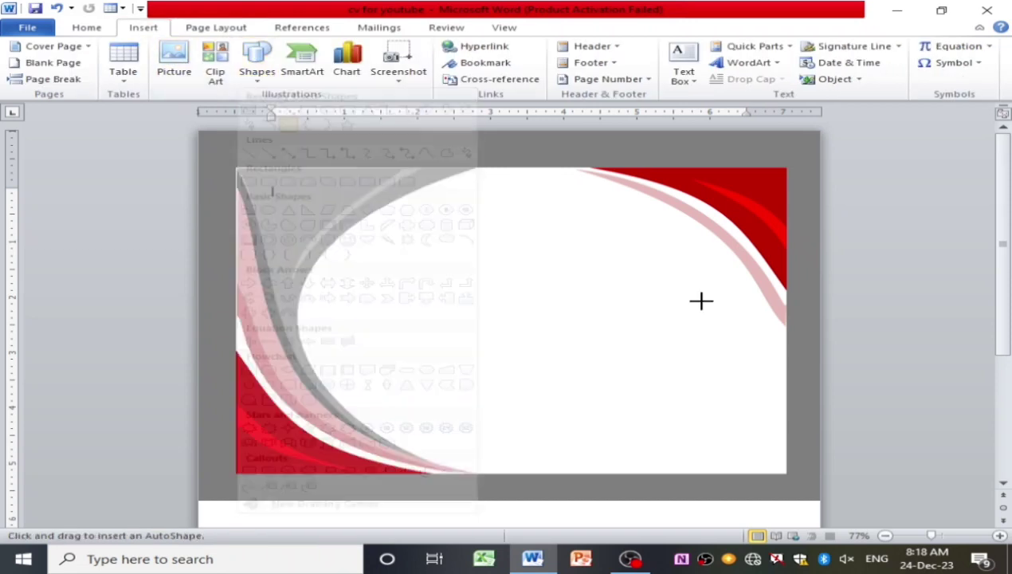
{"action": "left_click", "coordinate": [588, 174]}
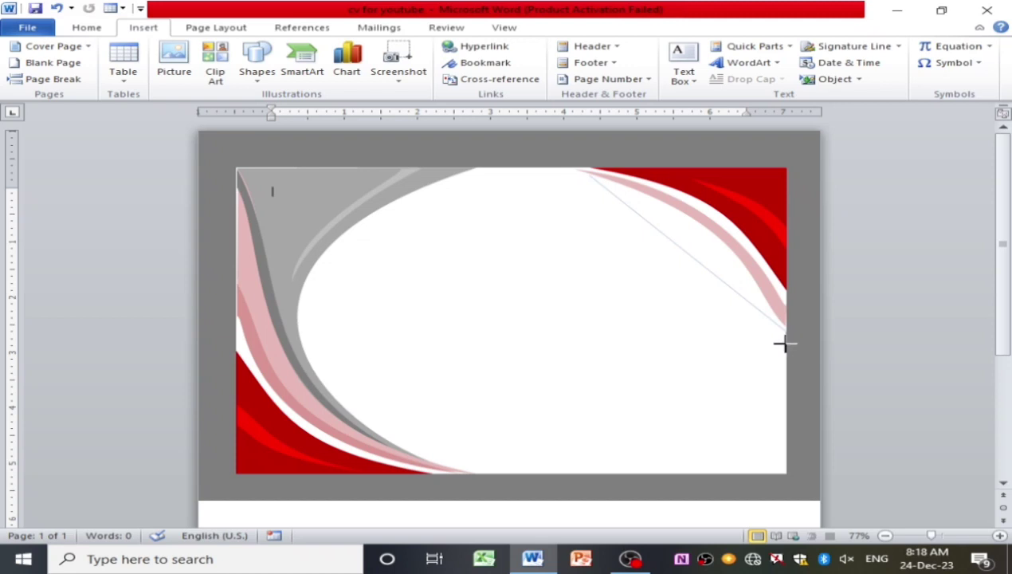
{"action": "left_click_drag", "start_coordinate": [784, 344], "coordinate": [585, 174]}
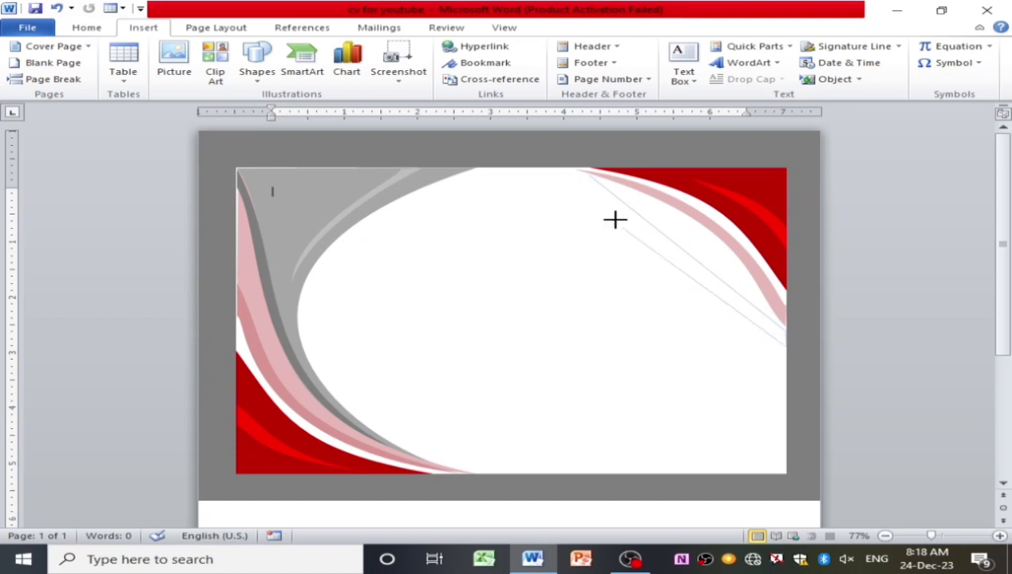
Remove the new shape's outline.
{"action": "right_click", "coordinate": [681, 257]}
{"action": "left_click", "coordinate": [701, 514]}
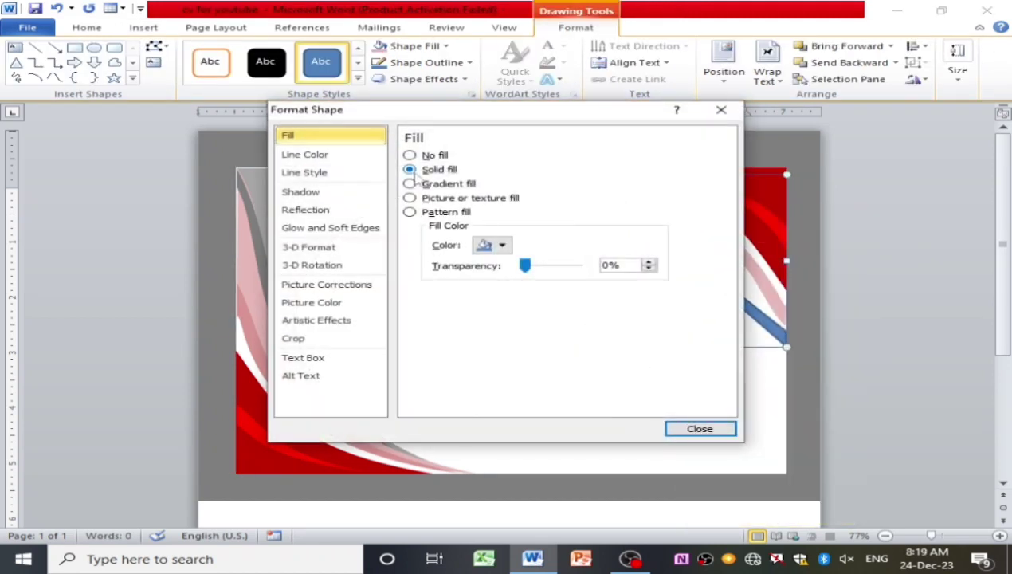
{"action": "left_click", "coordinate": [304, 154]}
{"action": "left_click", "coordinate": [408, 154]}
{"action": "left_click", "coordinate": [699, 428]}
Edit the shape's points to bend its top edge into a curve bowing right.
{"action": "right_click", "coordinate": [714, 285]}
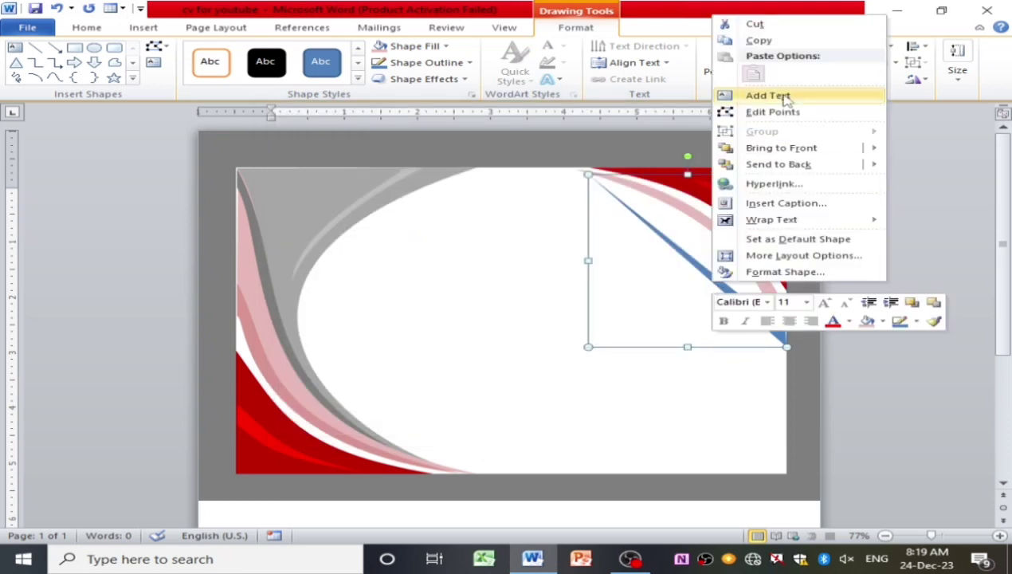
{"action": "left_click", "coordinate": [761, 112]}
{"action": "left_click", "coordinate": [589, 175]}
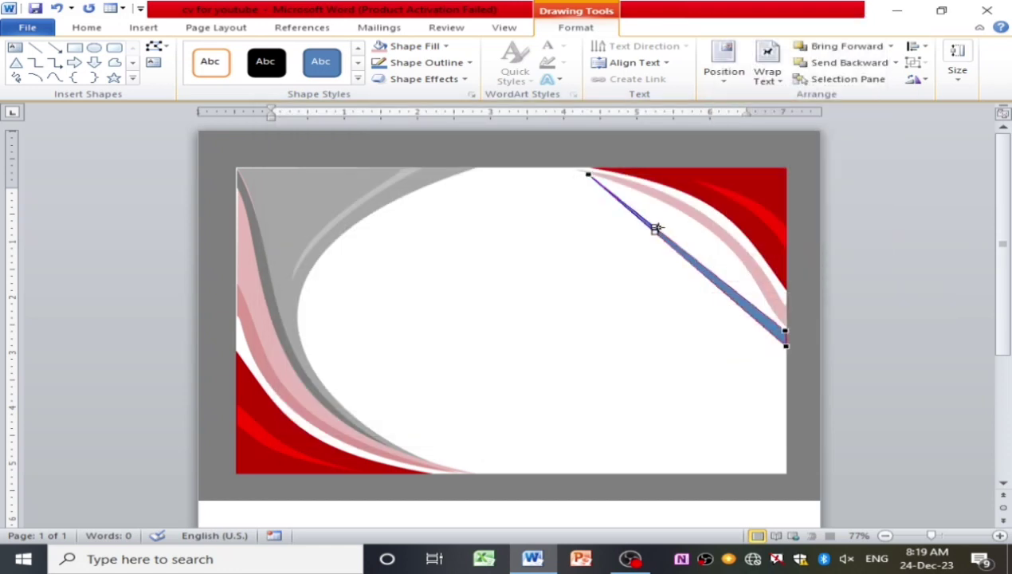
{"action": "left_click_drag", "start_coordinate": [654, 228], "coordinate": [786, 240]}
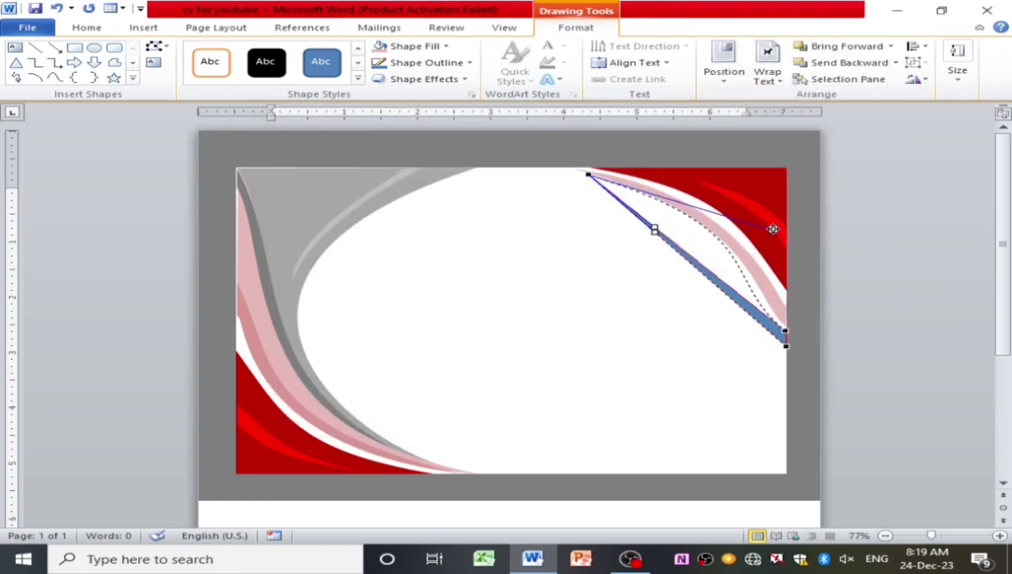
{"action": "left_click_drag", "start_coordinate": [786, 240], "coordinate": [769, 228]}
{"action": "left_click", "coordinate": [782, 329]}
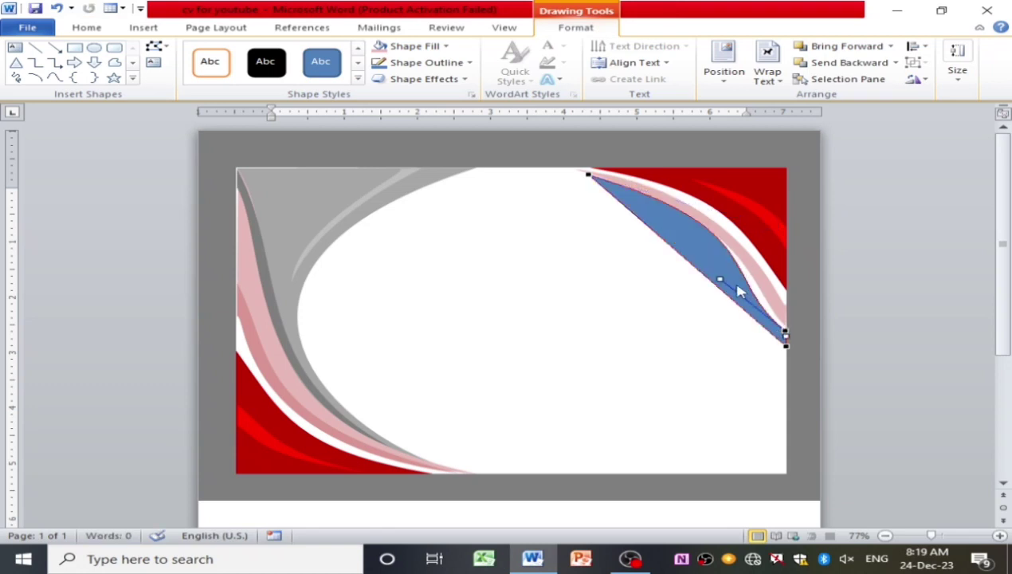
{"action": "left_click_drag", "start_coordinate": [721, 279], "coordinate": [786, 341]}
Reshape the curve into a thin sliver that follows the pink band.
{"action": "left_click", "coordinate": [590, 175]}
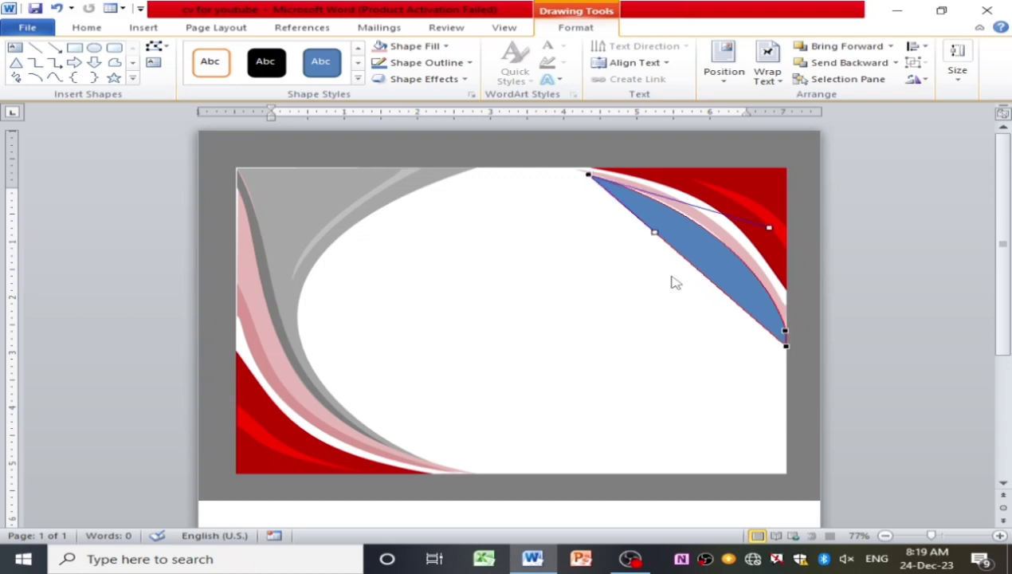
{"action": "left_click_drag", "start_coordinate": [673, 281], "coordinate": [787, 265]}
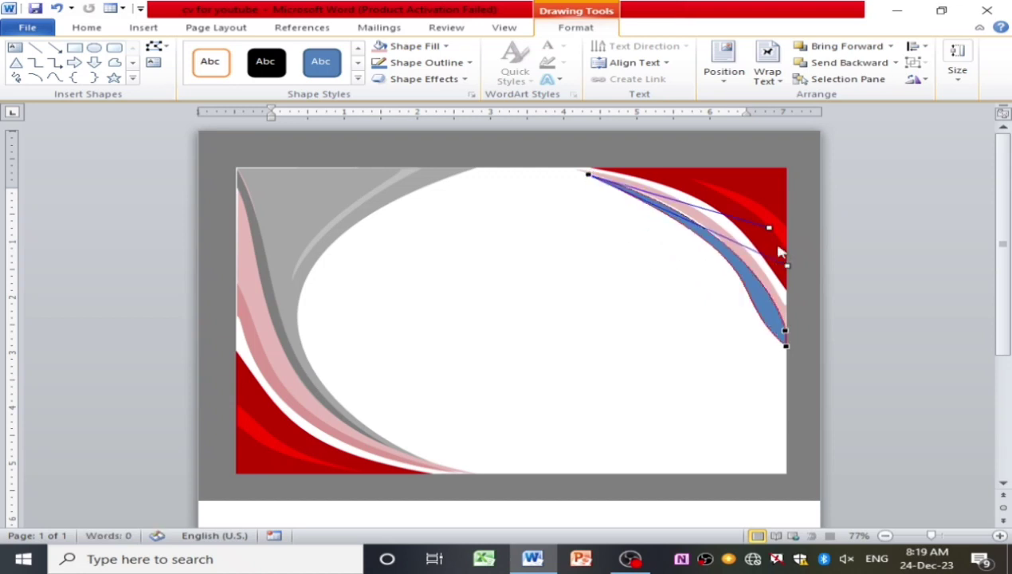
{"action": "left_click_drag", "start_coordinate": [771, 229], "coordinate": [776, 224]}
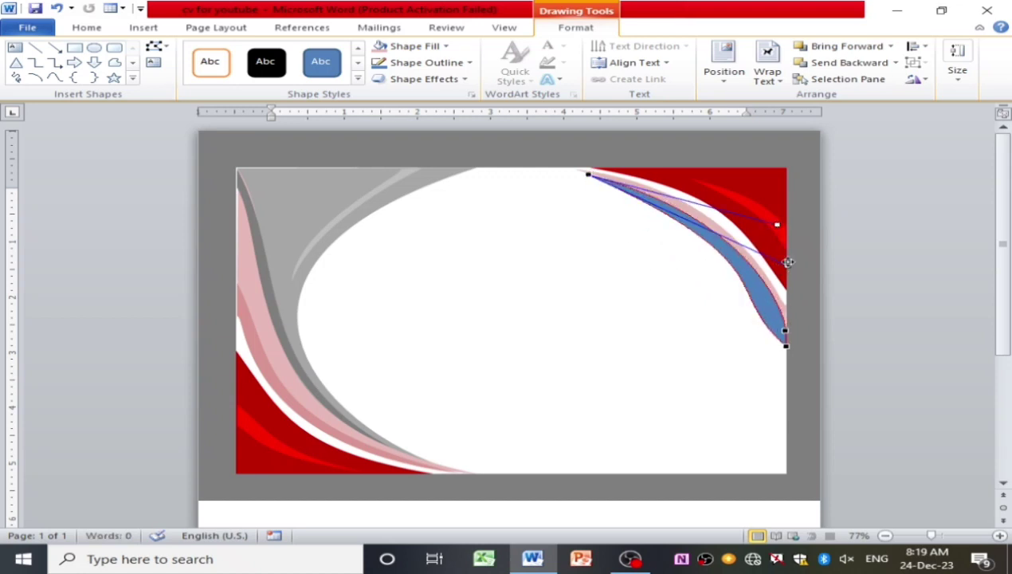
{"action": "left_click_drag", "start_coordinate": [787, 262], "coordinate": [811, 273]}
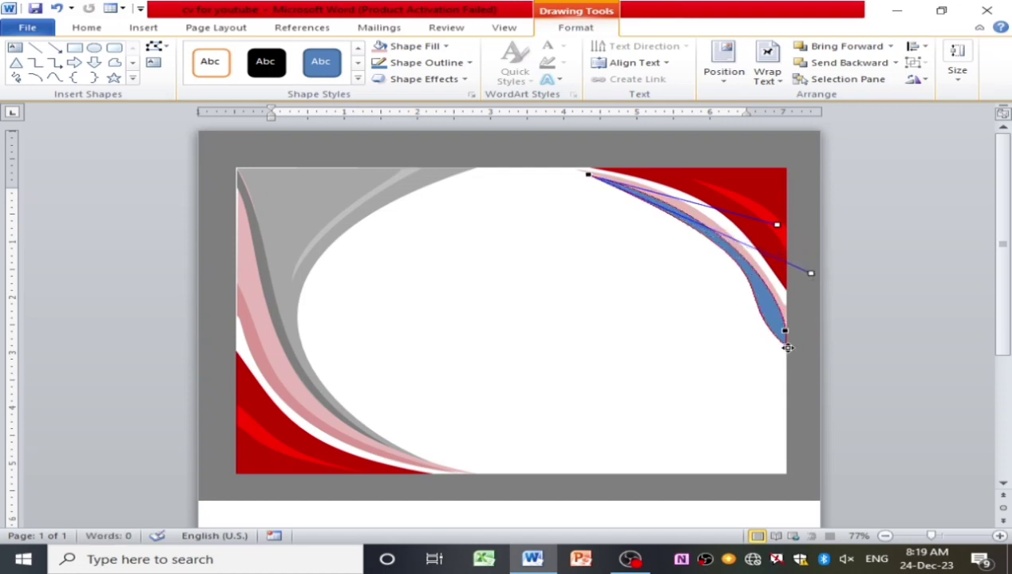
{"action": "left_click_drag", "start_coordinate": [787, 347], "coordinate": [775, 338]}
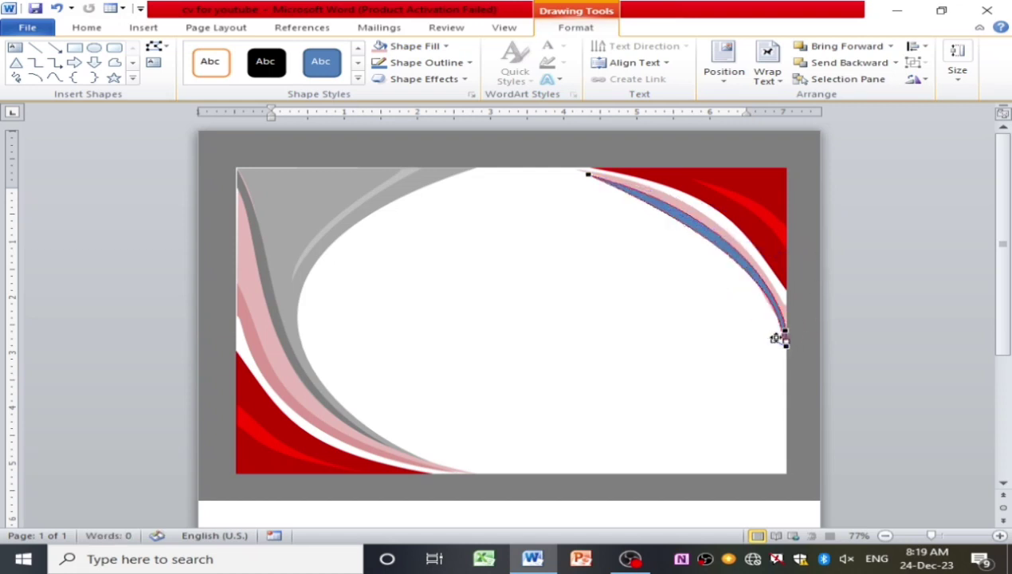
{"action": "left_click", "coordinate": [720, 235]}
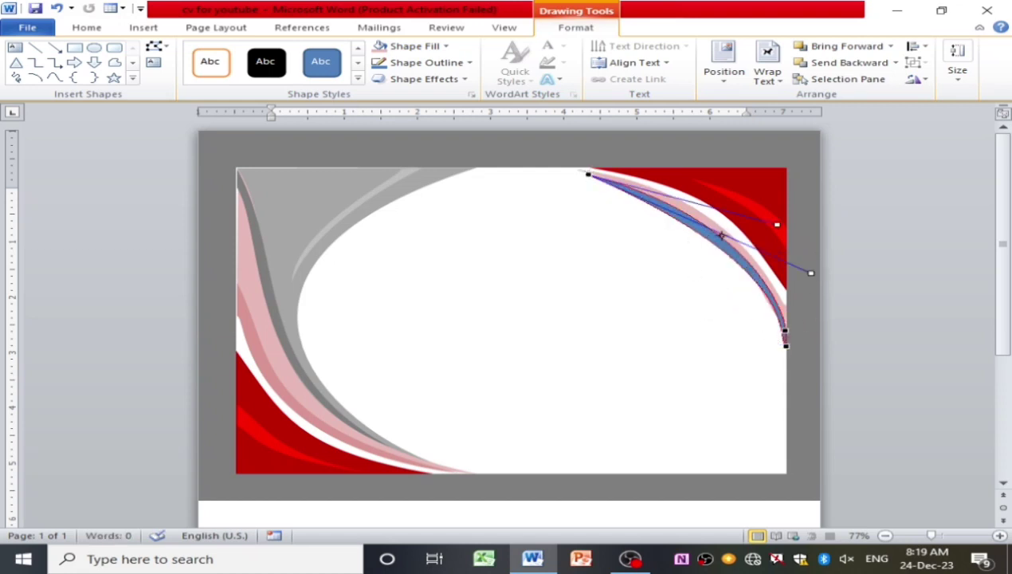
{"action": "left_click_drag", "start_coordinate": [811, 274], "coordinate": [740, 201]}
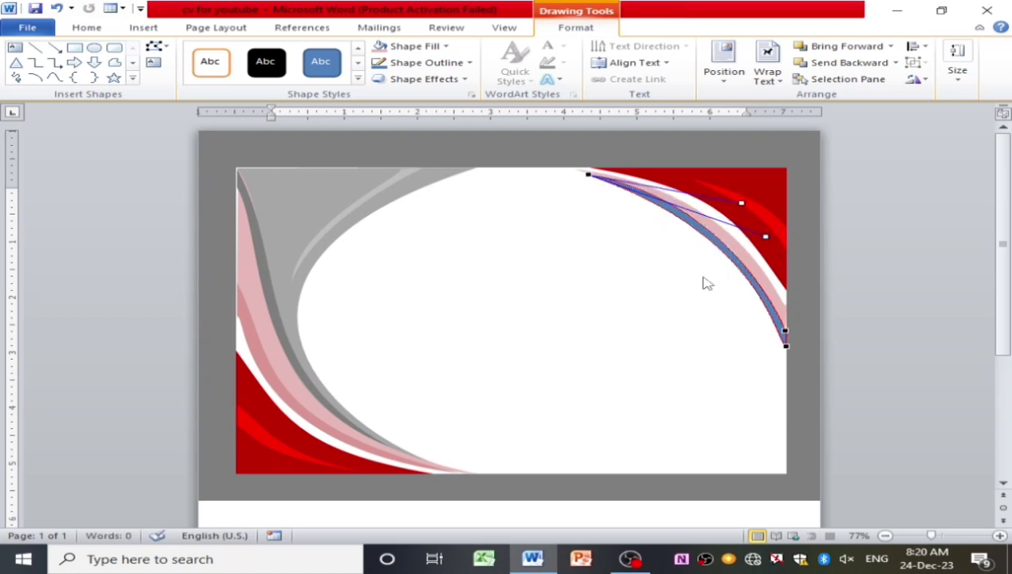
{"action": "left_click", "coordinate": [590, 186]}
Nudge the stripe's top end up-left and fine-tune its curvature.
{"action": "left_click", "coordinate": [610, 182]}
{"action": "right_click", "coordinate": [629, 189]}
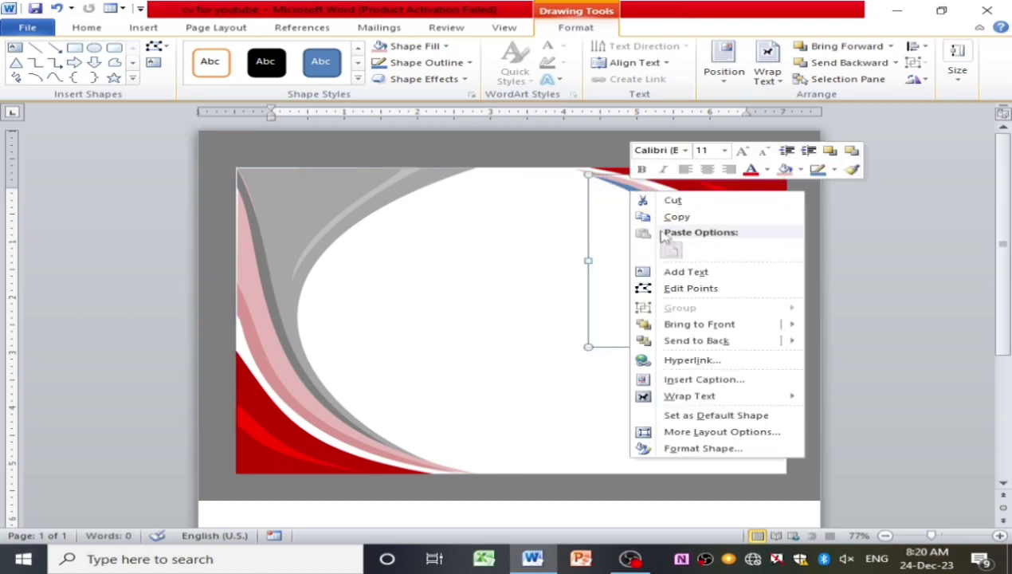
{"action": "left_click", "coordinate": [683, 287]}
{"action": "left_click_drag", "start_coordinate": [590, 174], "coordinate": [581, 169]}
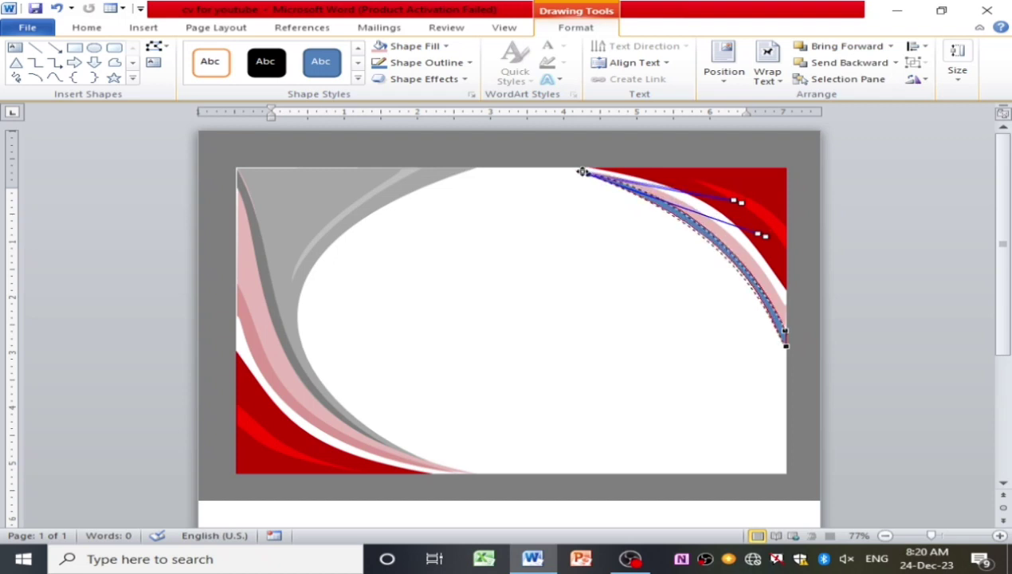
{"action": "left_click", "coordinate": [678, 247]}
{"action": "left_click", "coordinate": [744, 273]}
{"action": "left_click", "coordinate": [661, 269]}
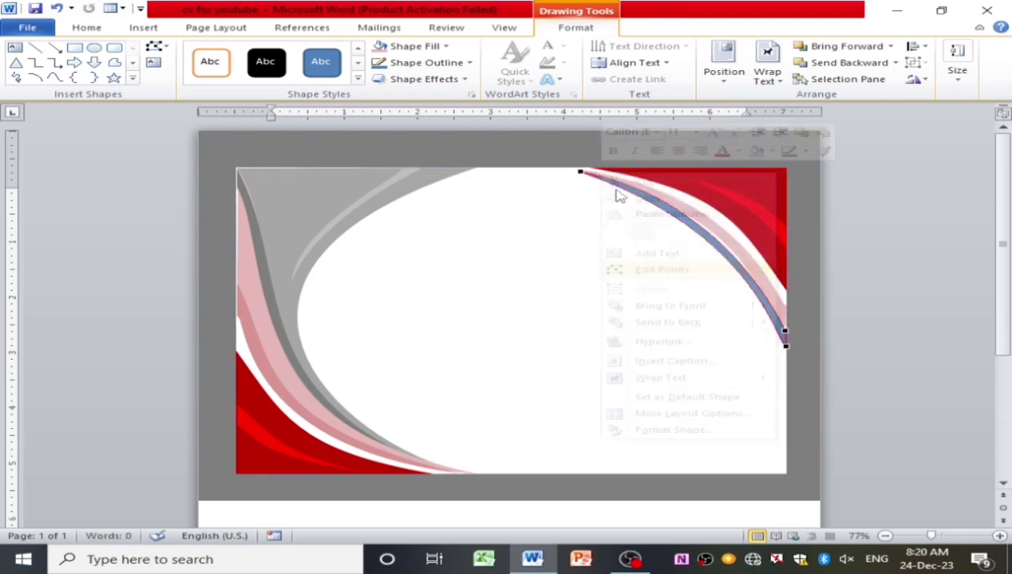
{"action": "left_click_drag", "start_coordinate": [732, 199], "coordinate": [745, 208]}
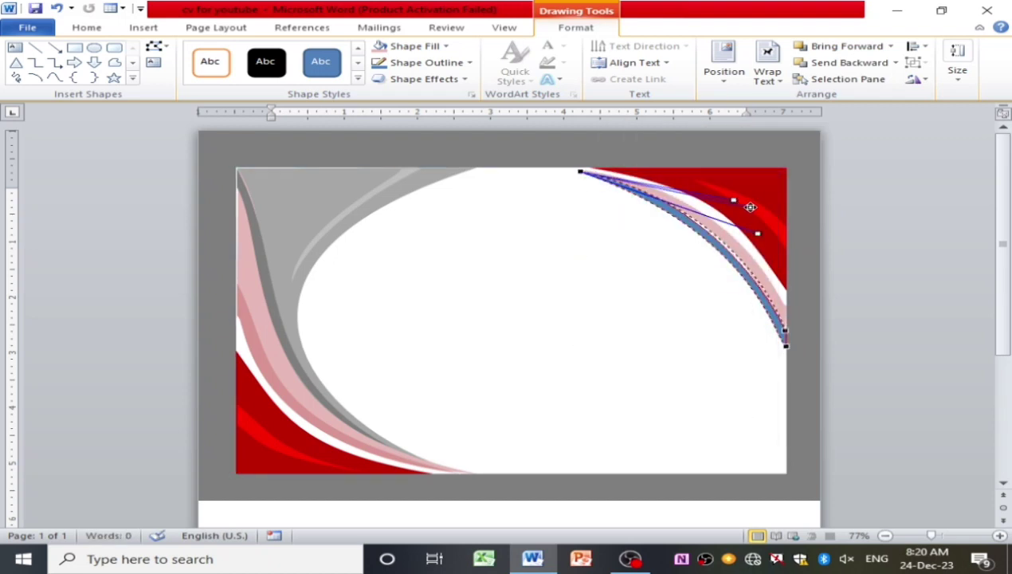
{"action": "left_click", "coordinate": [723, 325]}
Fill the curved stripe with a red shade.
{"action": "right_click", "coordinate": [757, 303]}
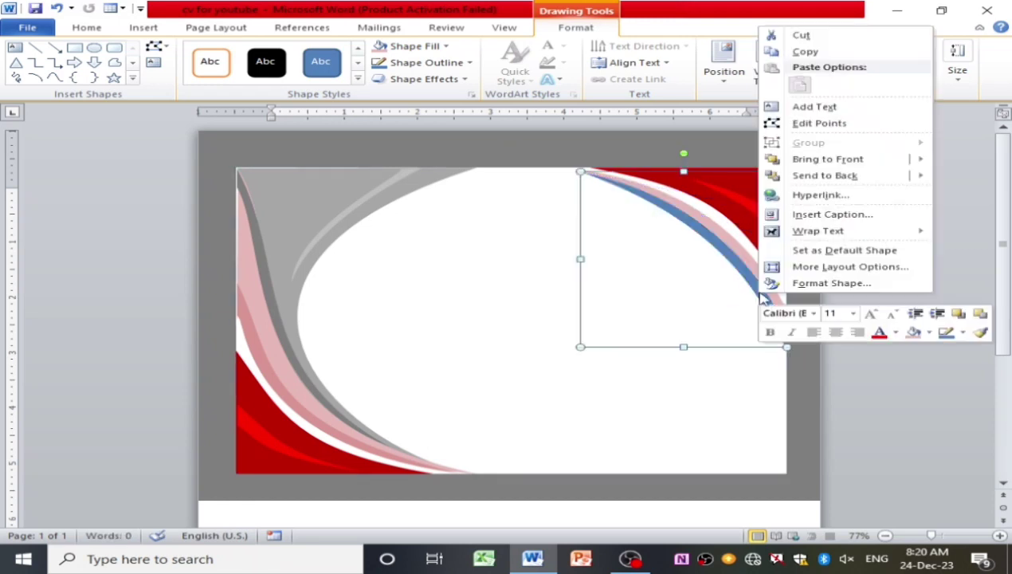
{"action": "left_click", "coordinate": [414, 45]}
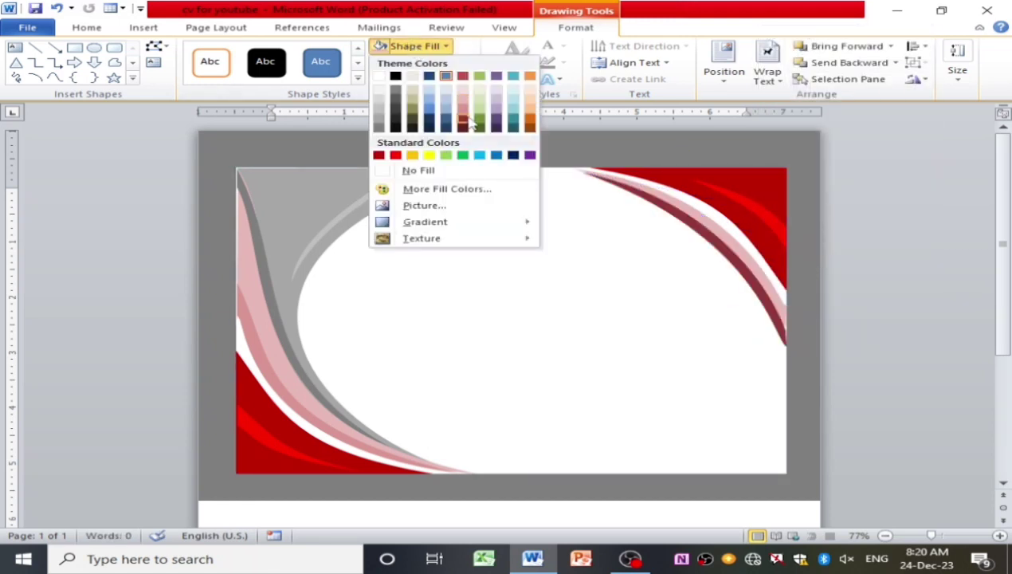
{"action": "left_click", "coordinate": [460, 111]}
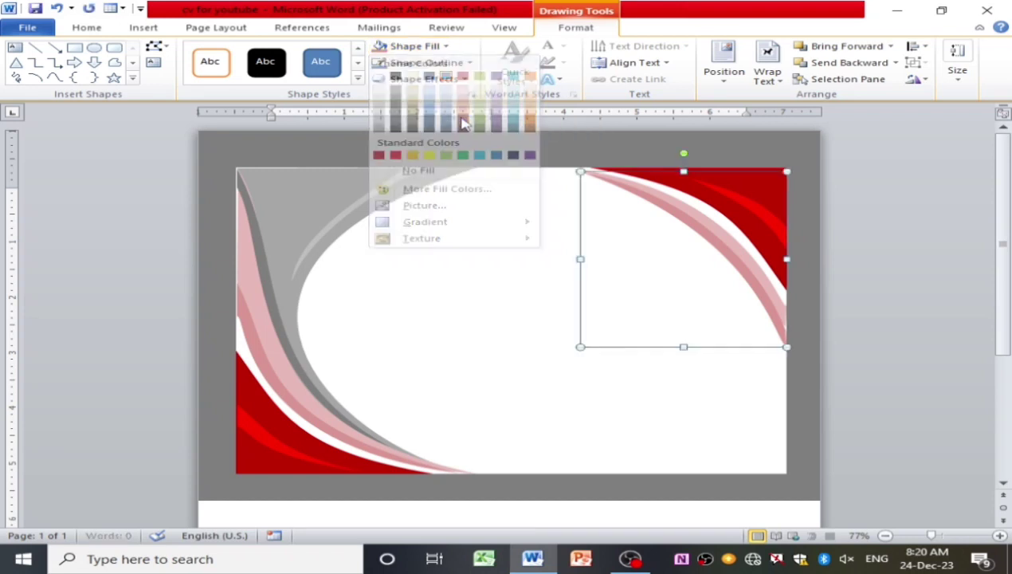
{"action": "left_click", "coordinate": [485, 303]}
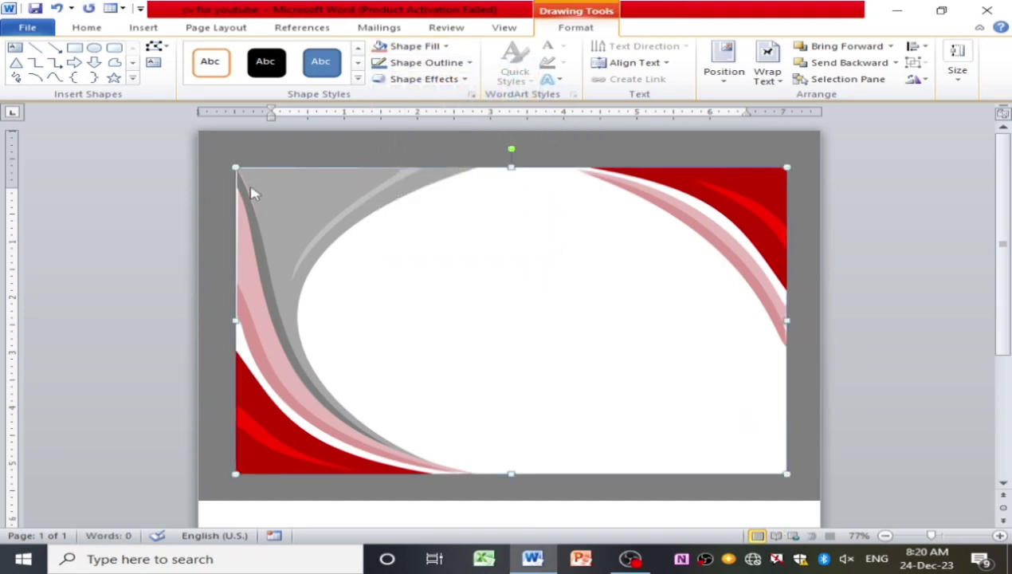
Edit the left grey band's points to reshape its top.
{"action": "left_click", "coordinate": [280, 196]}
{"action": "right_click", "coordinate": [309, 320]}
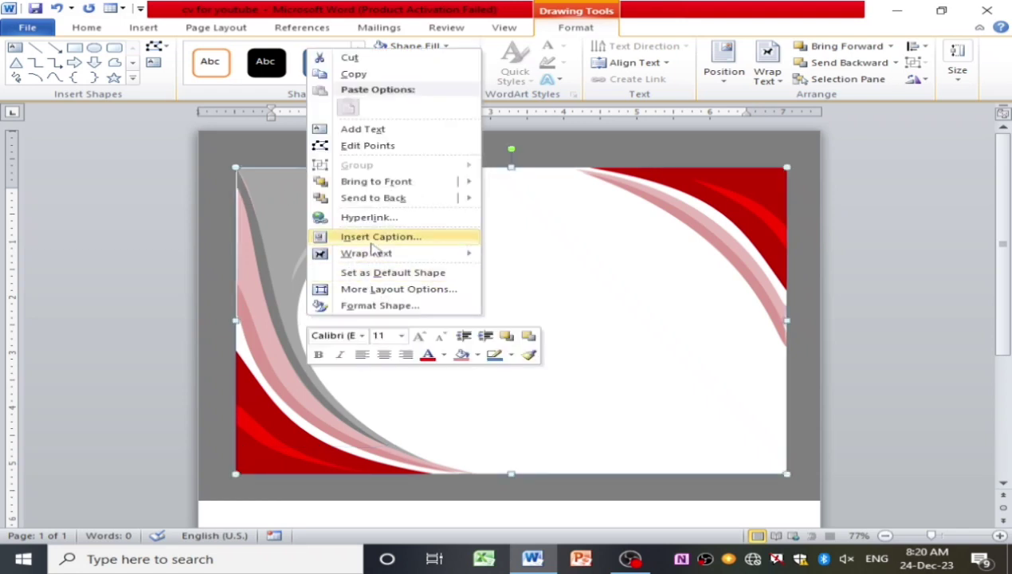
{"action": "left_click", "coordinate": [359, 148]}
{"action": "right_click", "coordinate": [247, 203]}
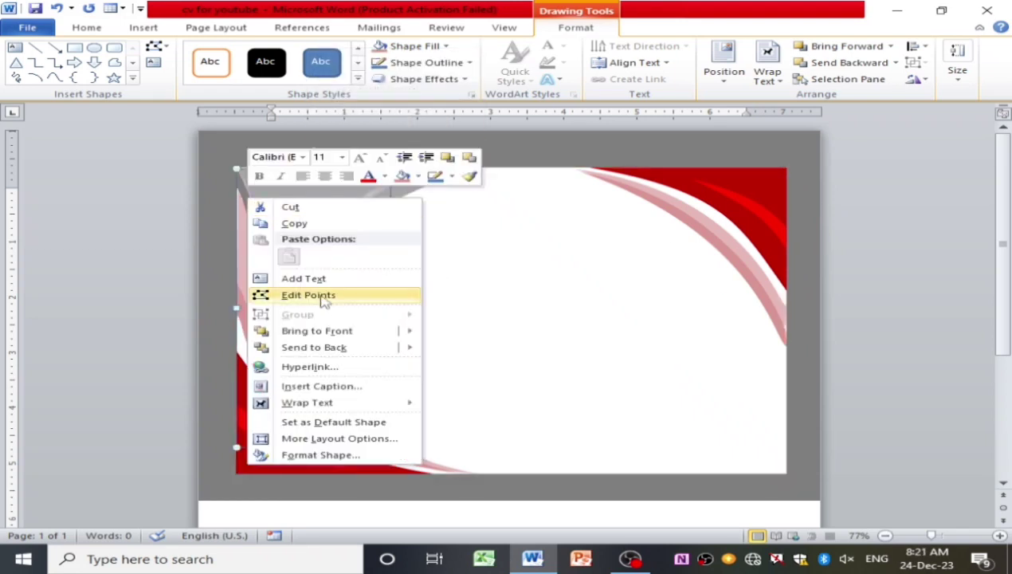
{"action": "left_click", "coordinate": [322, 294]}
{"action": "left_click", "coordinate": [237, 173]}
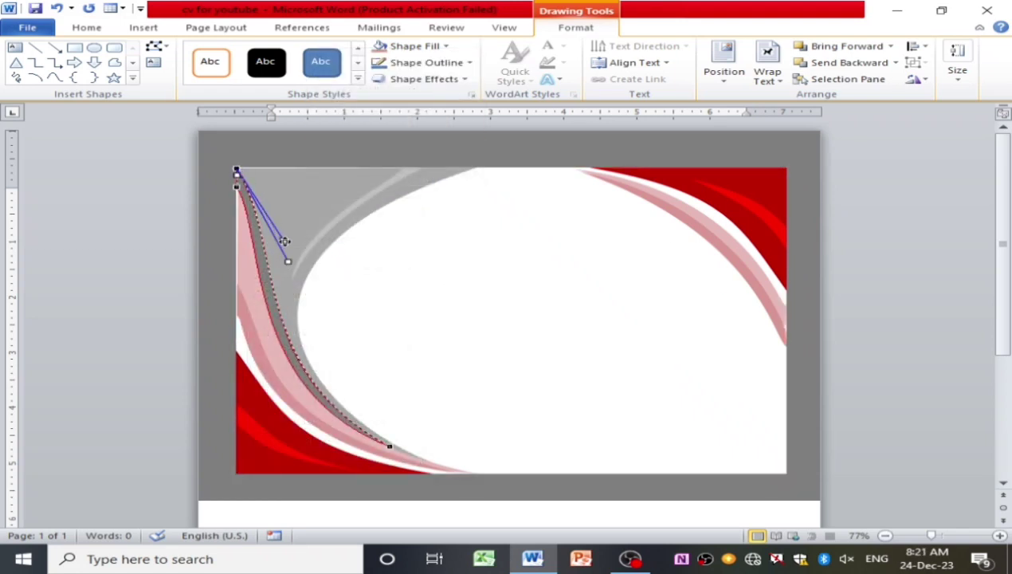
{"action": "left_click_drag", "start_coordinate": [289, 262], "coordinate": [288, 323]}
{"action": "left_click", "coordinate": [450, 310]}
{"action": "scroll", "coordinate": [510, 311], "scroll_direction": "down", "scroll_amount": 5}
{"action": "scroll", "coordinate": [478, 325], "scroll_direction": "up", "scroll_amount": 5}
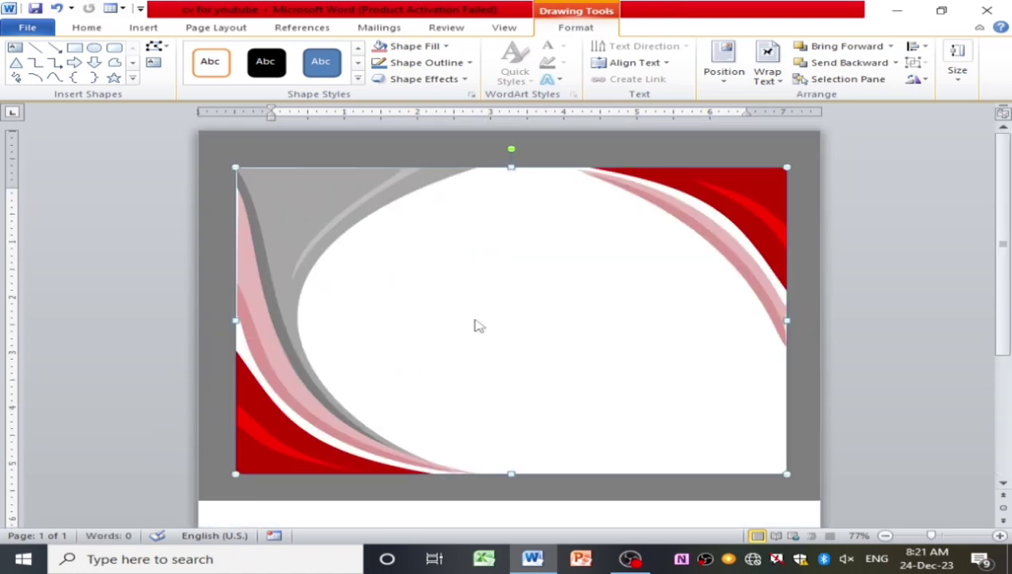
Draw a curved line from the top-left corner along the top edge and nudge it down slightly.
{"action": "left_click", "coordinate": [55, 78]}
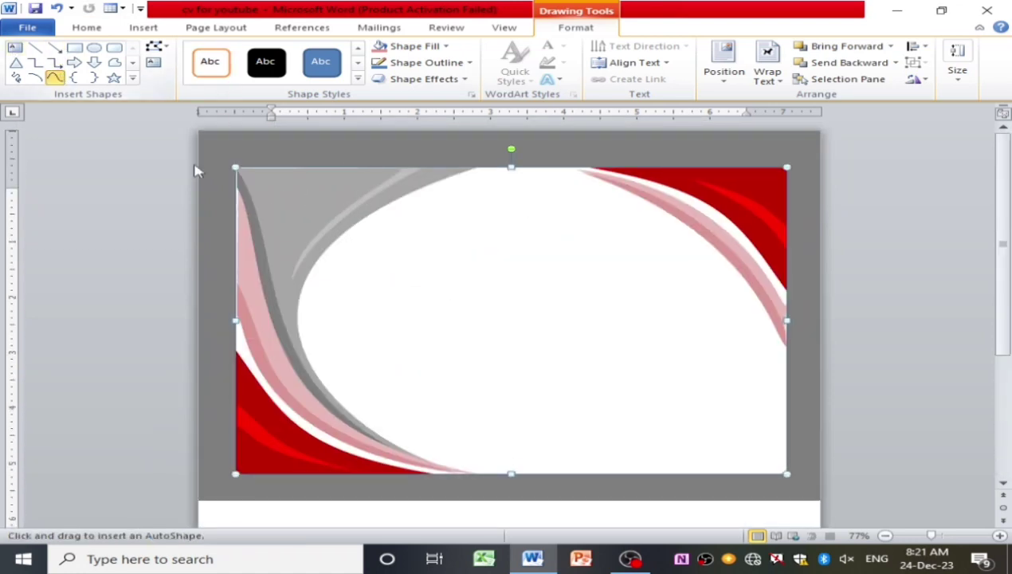
{"action": "left_click", "coordinate": [257, 185]}
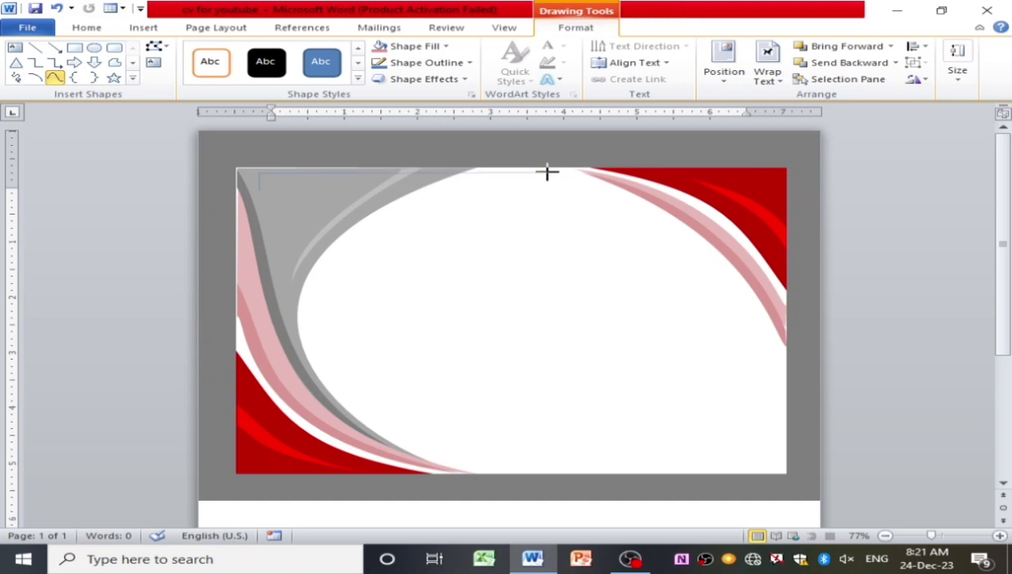
{"action": "double_click", "coordinate": [546, 172]}
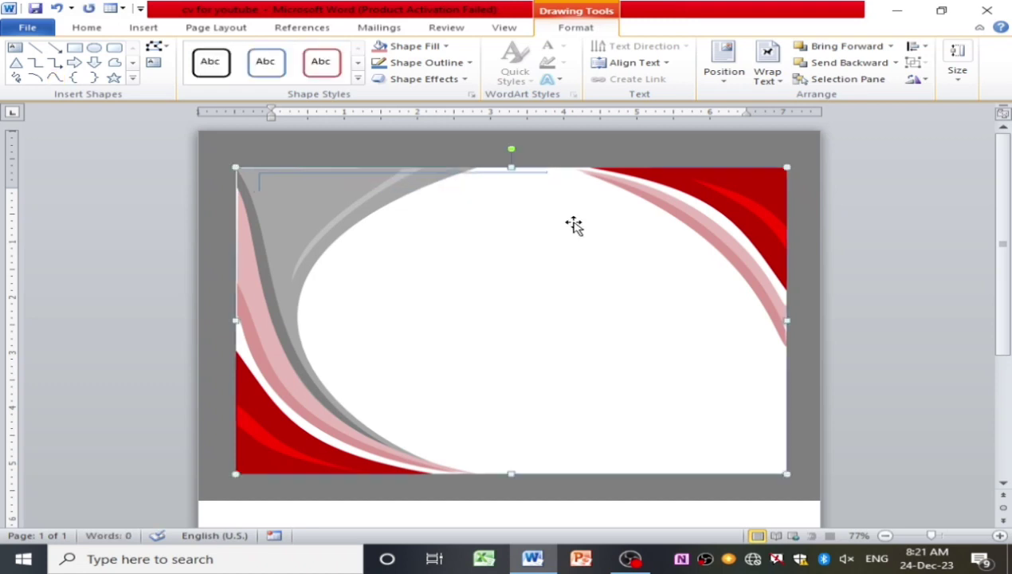
{"action": "left_click", "coordinate": [414, 175]}
{"action": "left_click", "coordinate": [418, 185]}
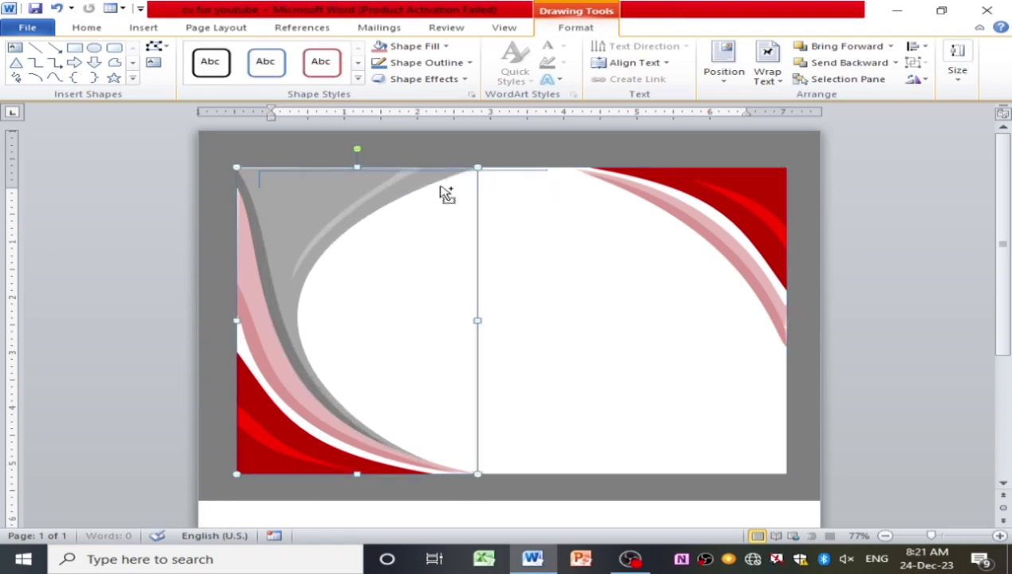
{"action": "left_click", "coordinate": [524, 174]}
{"action": "left_click", "coordinate": [525, 173]}
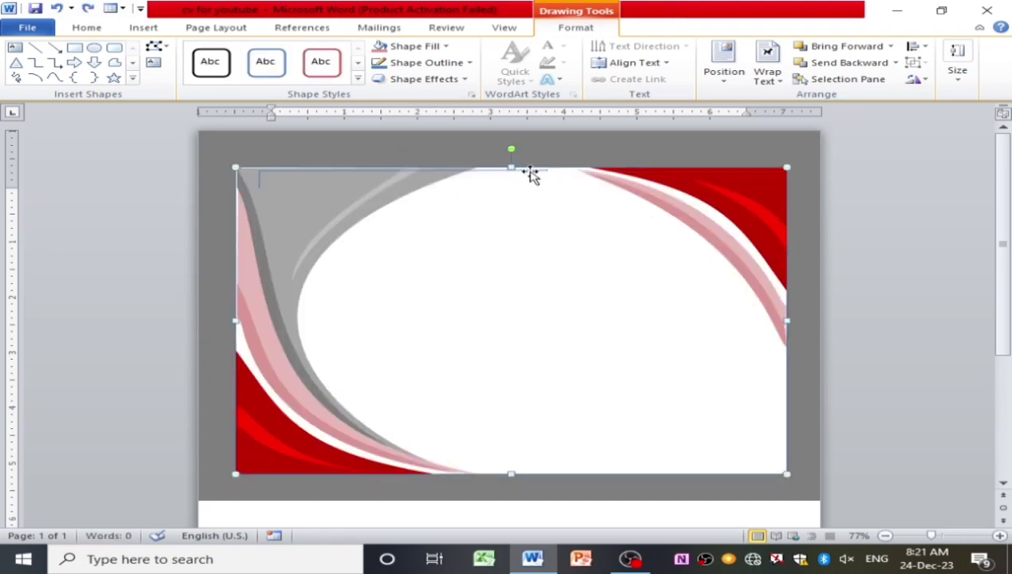
{"action": "left_click", "coordinate": [532, 174]}
{"action": "left_click_drag", "start_coordinate": [535, 174], "coordinate": [535, 181]}
{"action": "left_click", "coordinate": [384, 187]}
{"action": "left_click", "coordinate": [526, 176]}
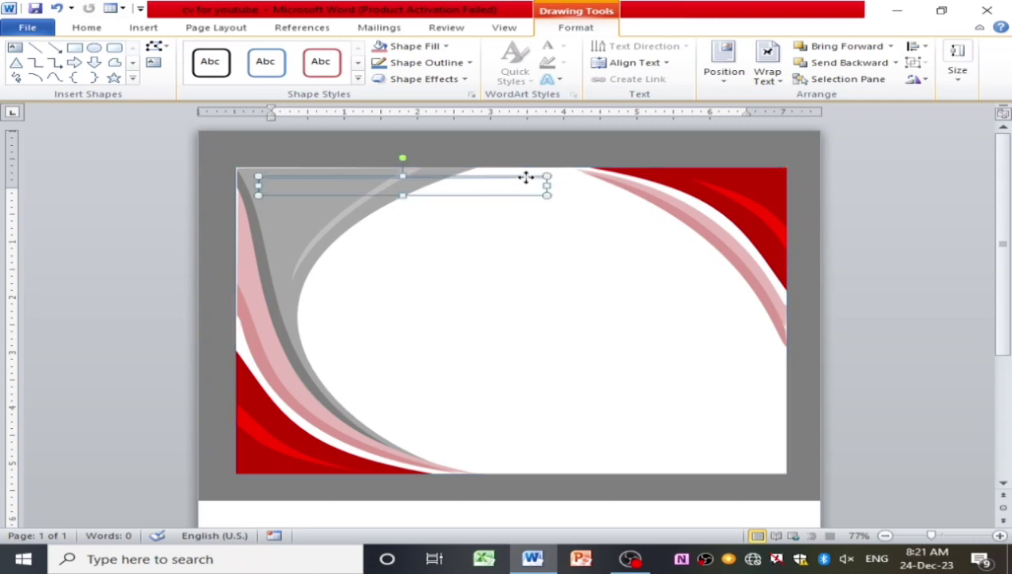
Give the top-left curved line a red line style.
{"action": "left_click", "coordinate": [356, 64]}
{"action": "left_click", "coordinate": [357, 64]}
{"action": "left_click", "coordinate": [358, 64]}
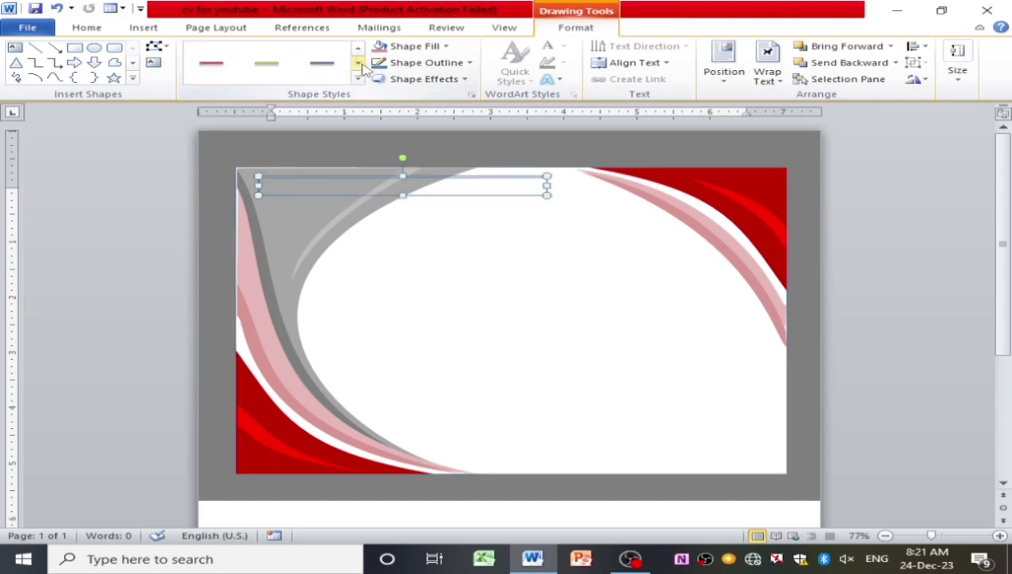
{"action": "left_click", "coordinate": [267, 62]}
{"action": "left_click", "coordinate": [478, 274]}
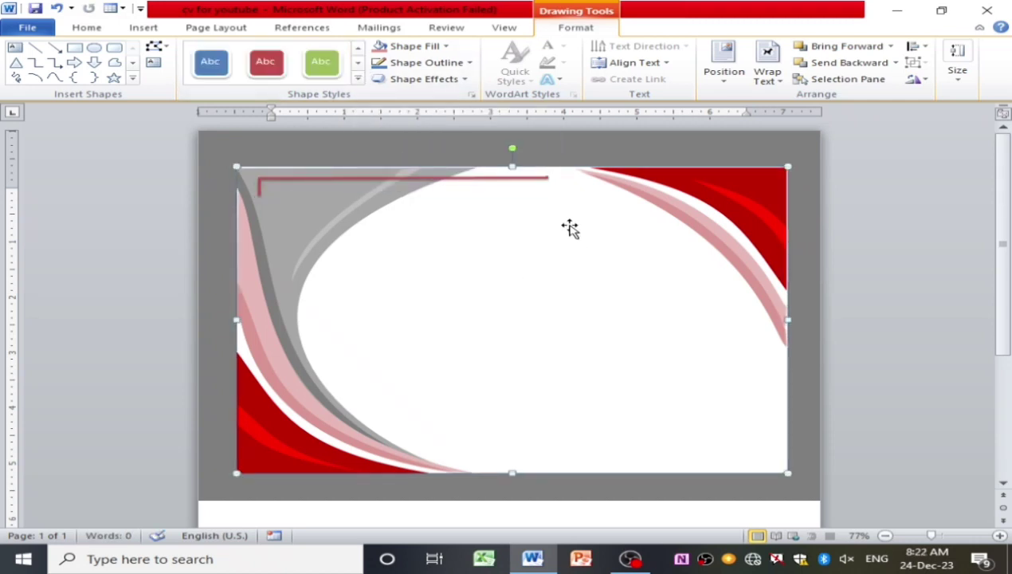
Duplicate the red line, rotate the copy 180°, and place it at the bottom-right corner.
{"action": "left_click", "coordinate": [362, 179]}
{"action": "left_click_drag", "start_coordinate": [368, 181], "coordinate": [380, 190]}
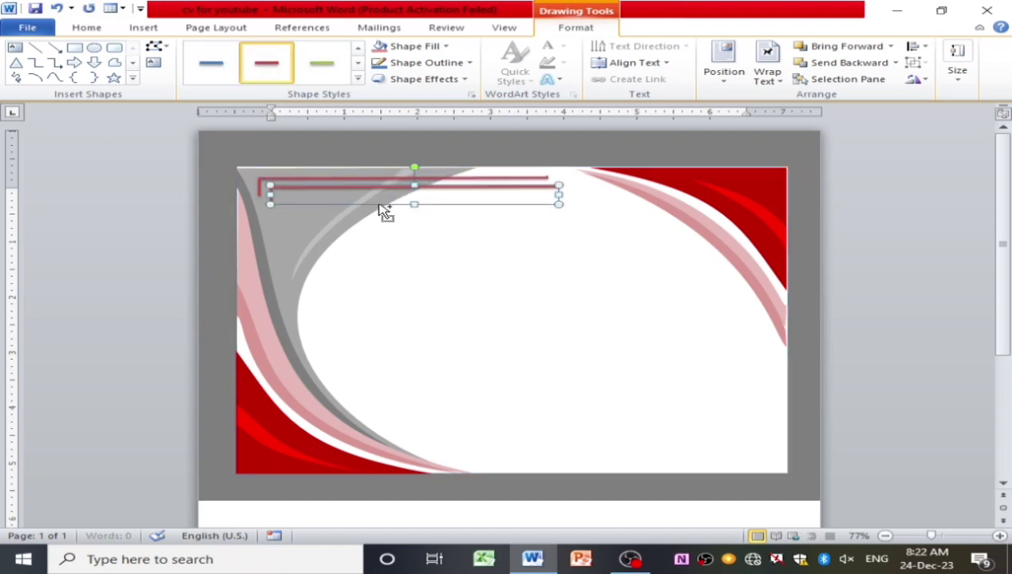
{"action": "left_click", "coordinate": [453, 270]}
{"action": "left_click_drag", "start_coordinate": [453, 269], "coordinate": [492, 320]}
{"action": "left_click", "coordinate": [550, 188]}
{"action": "left_click_drag", "start_coordinate": [550, 187], "coordinate": [650, 382]}
{"action": "mouse_move", "coordinate": [534, 356]}
{"action": "left_mouse_down"}
{"action": "mouse_move", "coordinate": [537, 468]}
{"action": "mouse_move", "coordinate": [533, 458]}
{"action": "left_mouse_up"}
{"action": "left_click", "coordinate": [583, 413]}
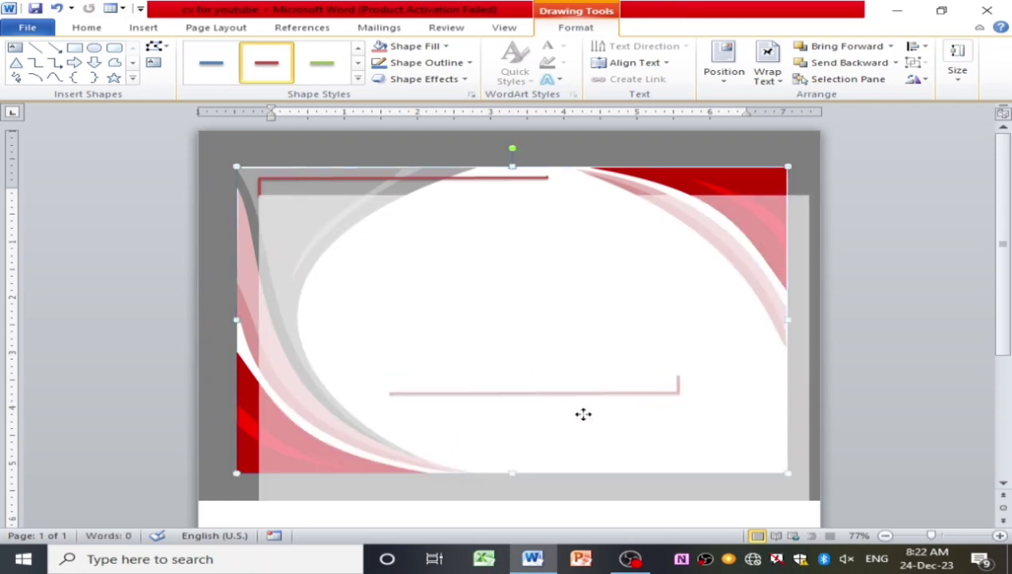
{"action": "mouse_move", "coordinate": [576, 426]}
{"action": "left_mouse_down"}
{"action": "mouse_move", "coordinate": [573, 391]}
{"action": "mouse_move", "coordinate": [655, 463]}
{"action": "left_mouse_up"}
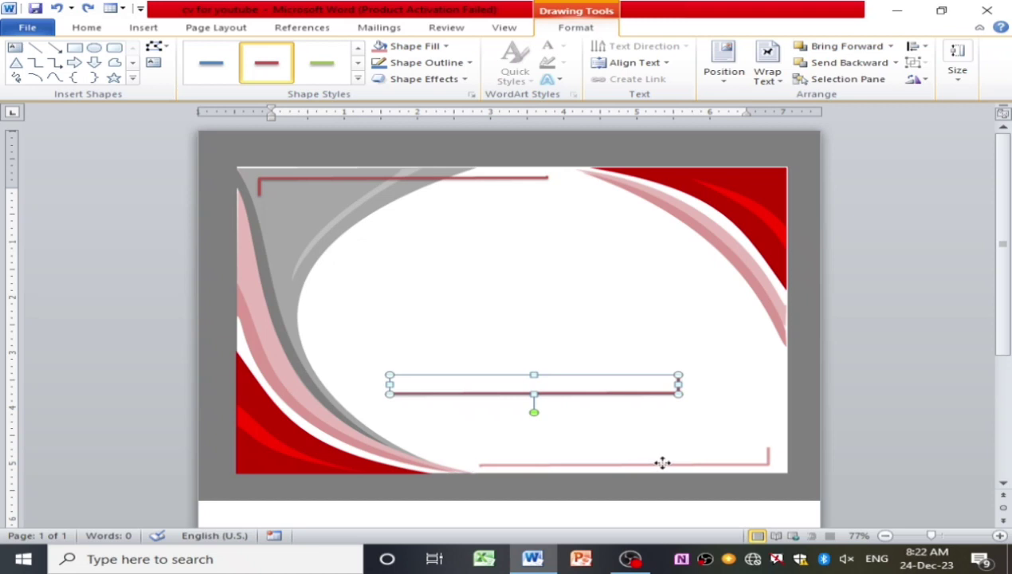
{"action": "left_click_drag", "start_coordinate": [669, 462], "coordinate": [669, 463]}
{"action": "left_click", "coordinate": [486, 316]}
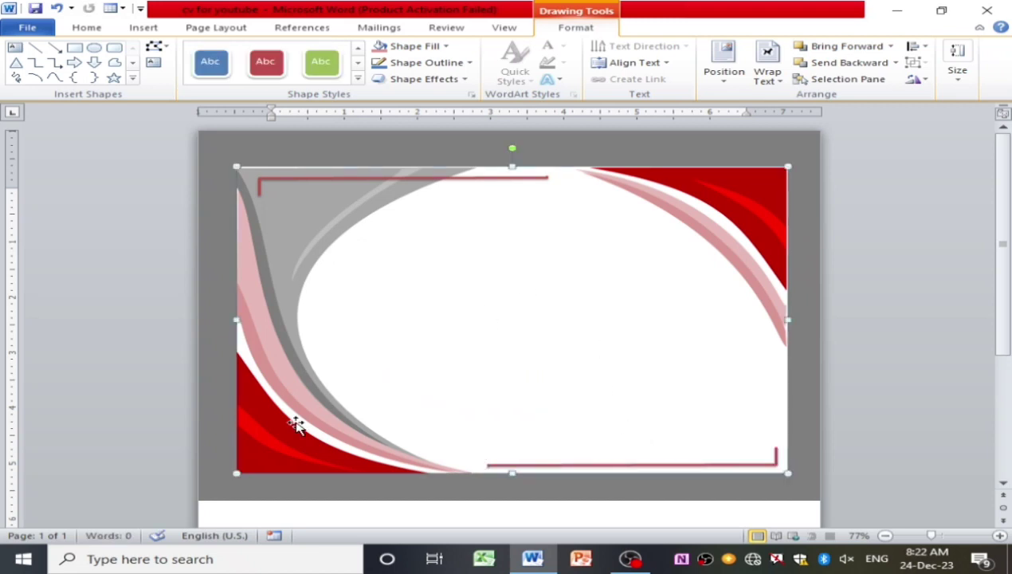
Draw a red horizontal line across the certificate's middle.
{"action": "left_click", "coordinate": [36, 48]}
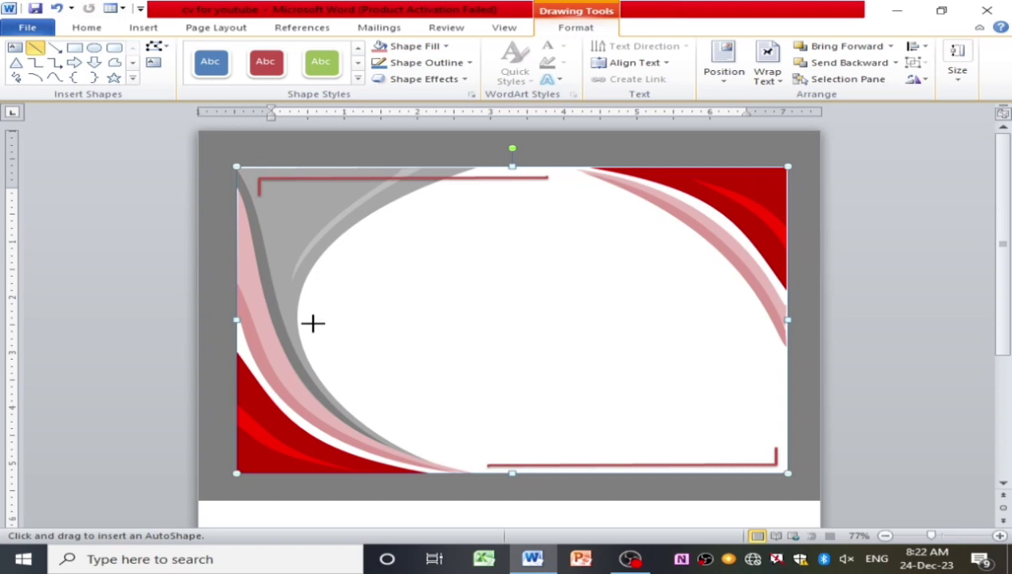
{"action": "left_click_drag", "start_coordinate": [312, 326], "coordinate": [755, 326]}
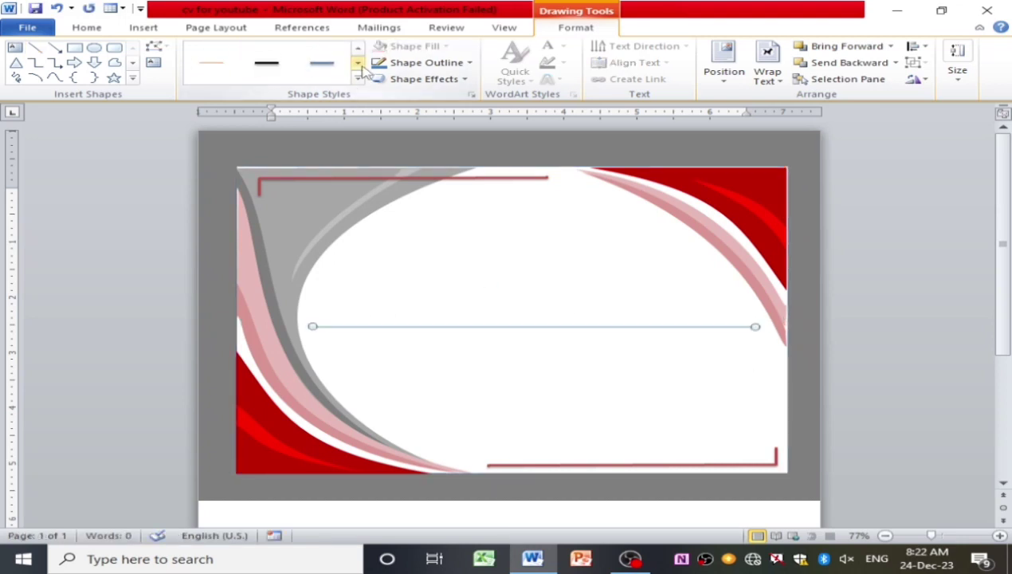
{"action": "left_click", "coordinate": [219, 68]}
{"action": "left_click", "coordinate": [570, 355]}
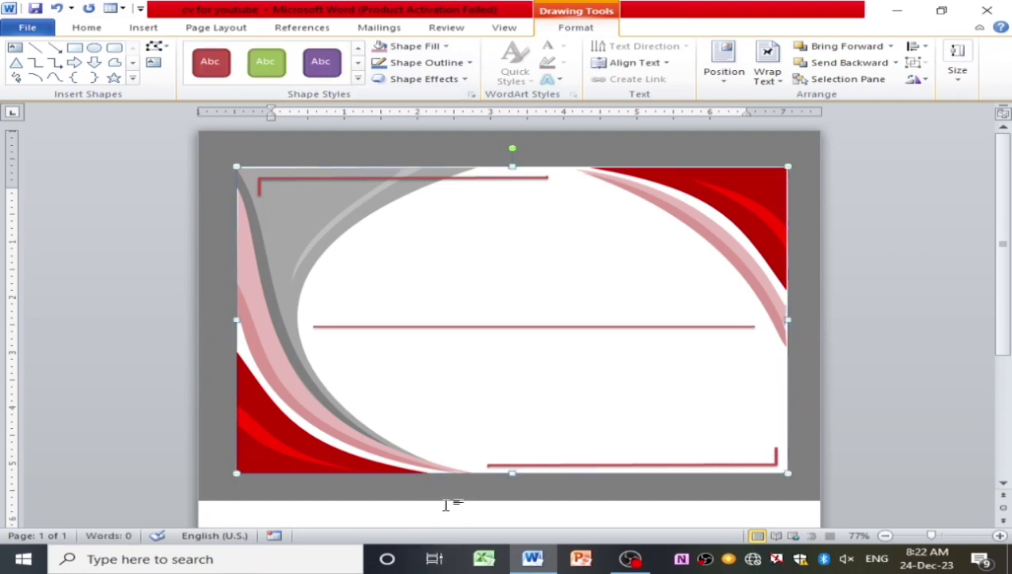
{"action": "left_click", "coordinate": [15, 48]}
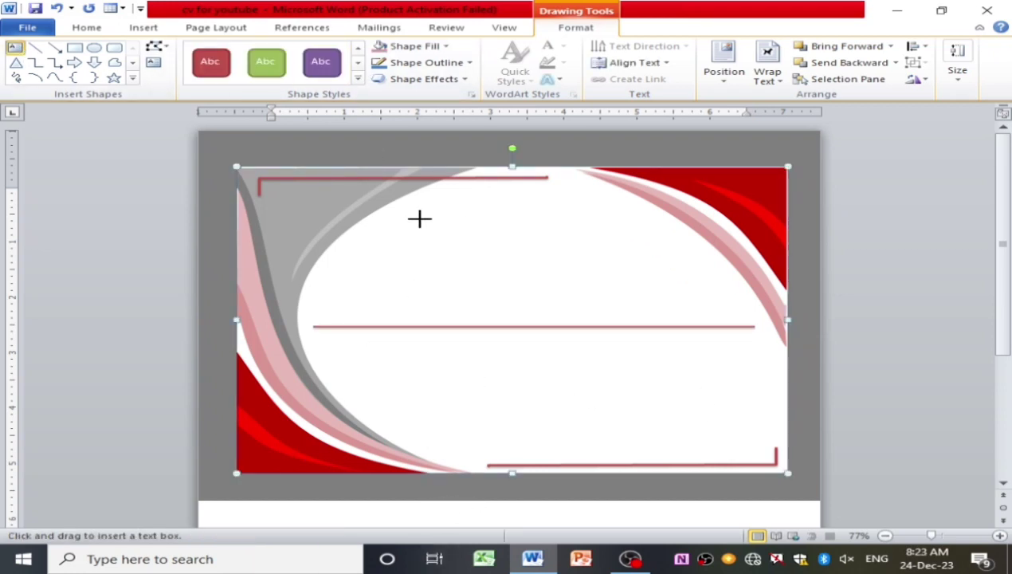
Draw a text box near the top centre and type 'Certificate', changed to UPPERCASE.
{"action": "mouse_move", "coordinate": [411, 207]}
{"action": "left_mouse_down"}
{"action": "mouse_move", "coordinate": [446, 250]}
{"action": "mouse_move", "coordinate": [631, 244]}
{"action": "left_mouse_up"}
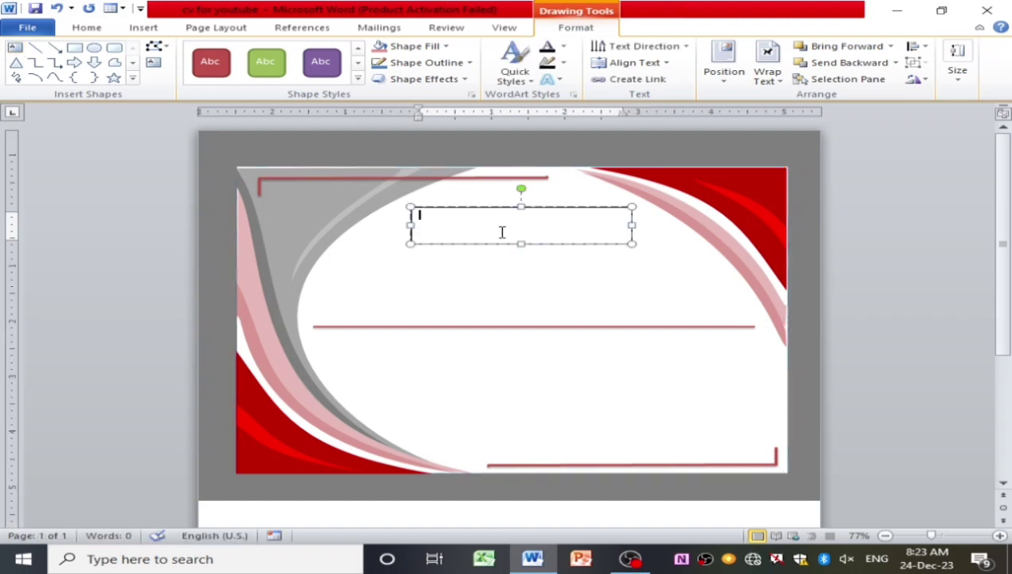
{"action": "type", "text": "Certificate"}
{"action": "left_click_drag", "start_coordinate": [497, 217], "coordinate": [414, 213]}
{"action": "left_click", "coordinate": [87, 27]}
{"action": "left_click", "coordinate": [285, 52]}
{"action": "left_click", "coordinate": [319, 106]}
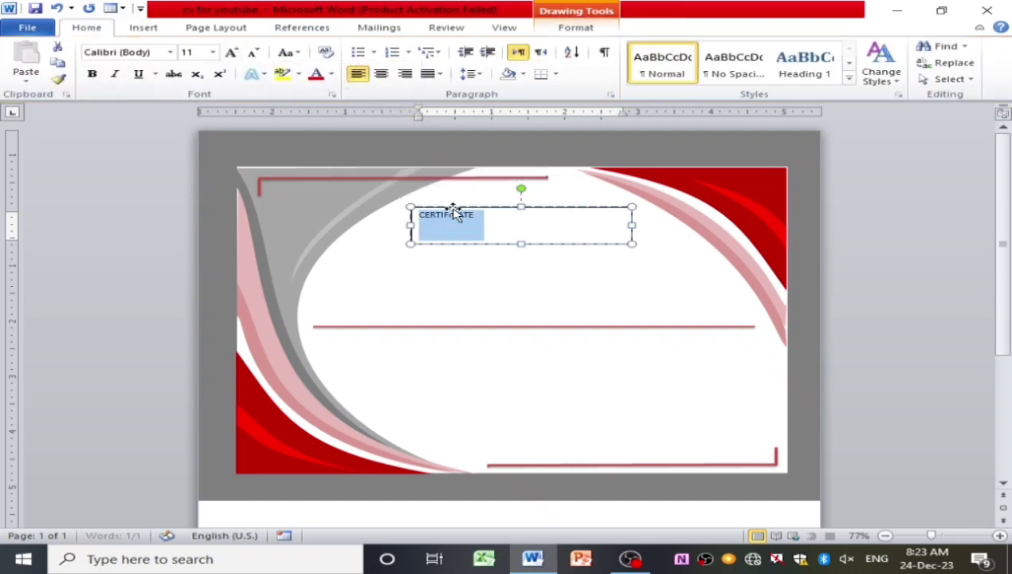
Fit the box to the title and make CERTIFICATE bold, size 15, in Old English Text MT.
{"action": "left_click_drag", "start_coordinate": [521, 244], "coordinate": [521, 224]}
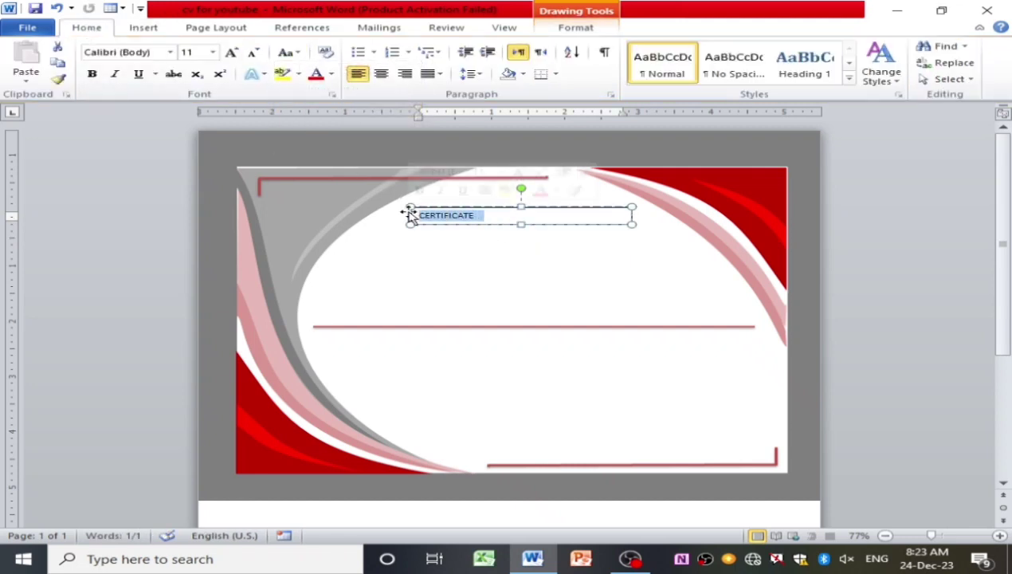
{"action": "key", "text": "ctrl+b"}
{"action": "key", "text": "ctrl+bracketright"}
{"action": "key", "text": "ctrl+bracketright"}
{"action": "key", "text": "ctrl+bracketright"}
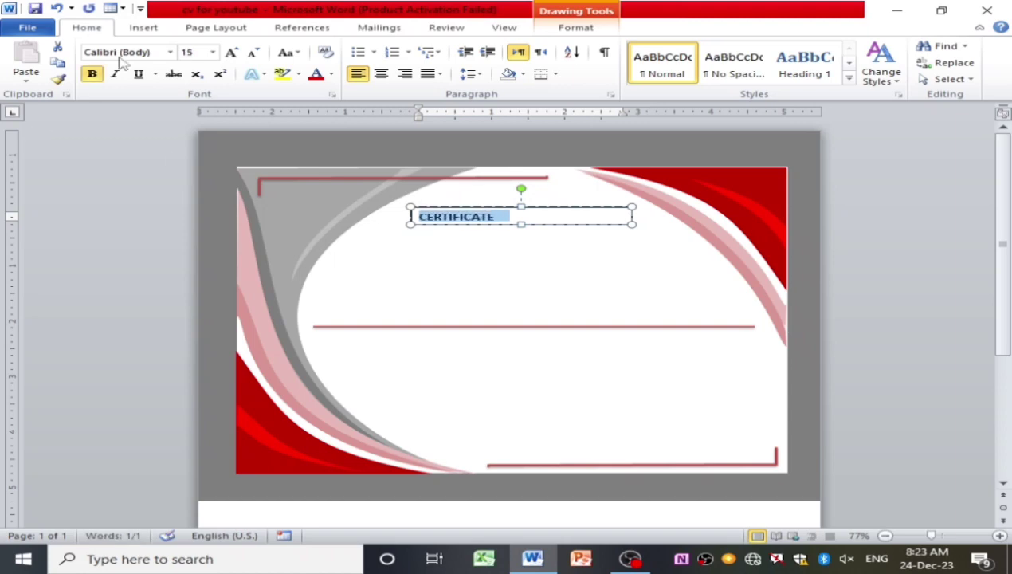
{"action": "left_click", "coordinate": [170, 52]}
{"action": "type", "text": "Old English Tex"}
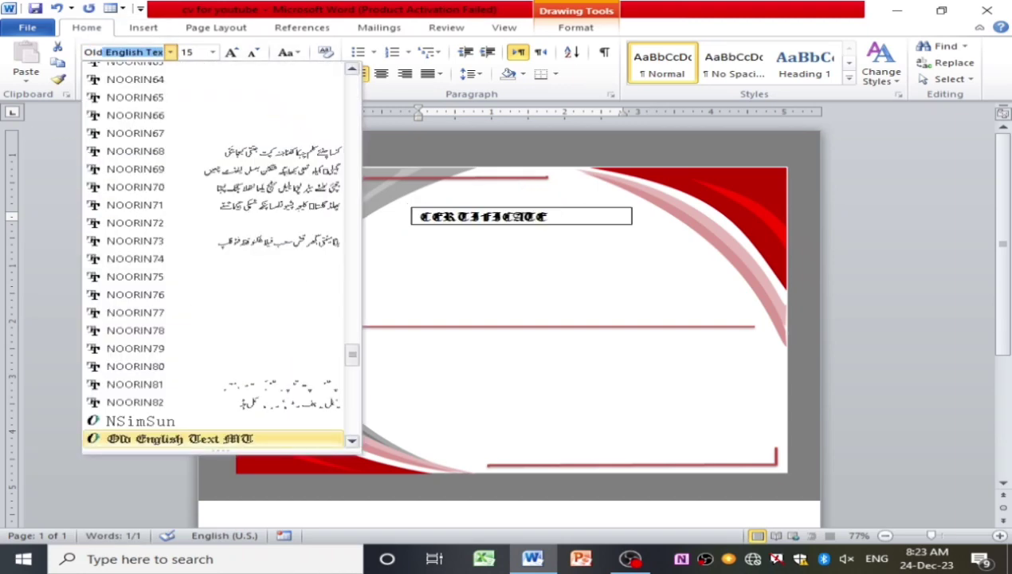
{"action": "key", "text": "Return"}
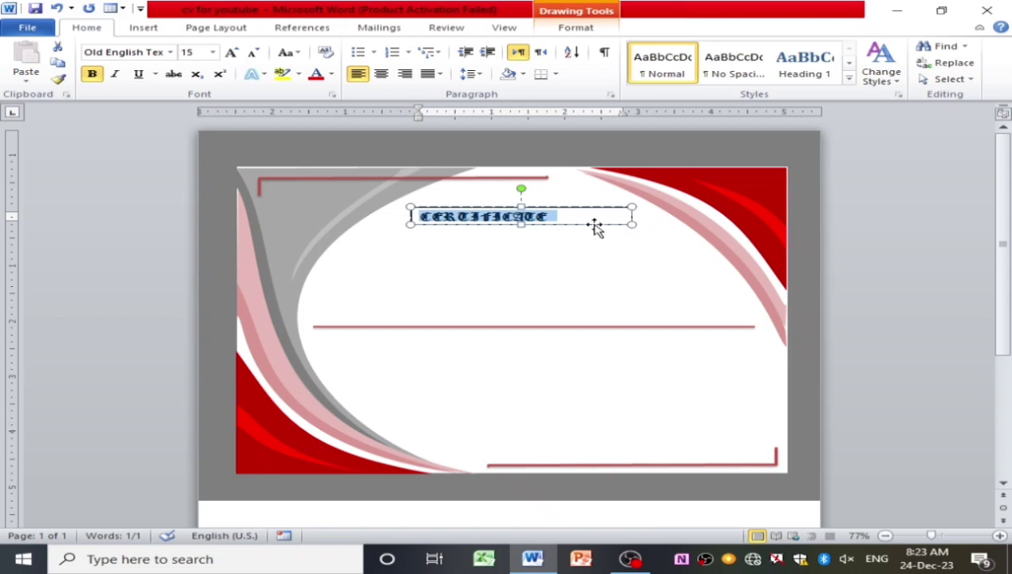
{"action": "left_click", "coordinate": [520, 219]}
{"action": "left_click", "coordinate": [599, 235]}
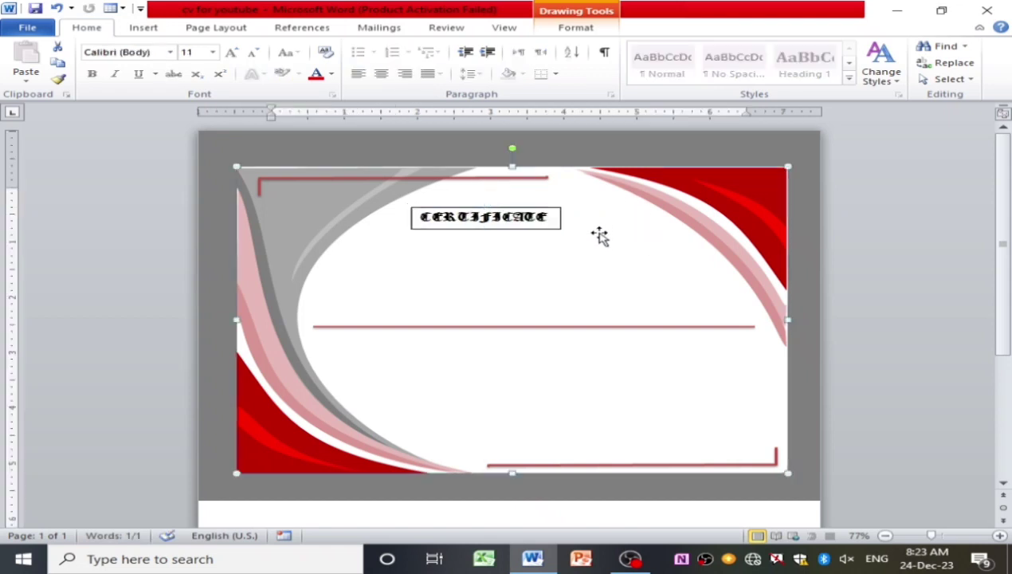
Set the title text box's line colour to No line and slightly enlarge the box.
{"action": "right_click", "coordinate": [514, 223]}
{"action": "right_click", "coordinate": [465, 226]}
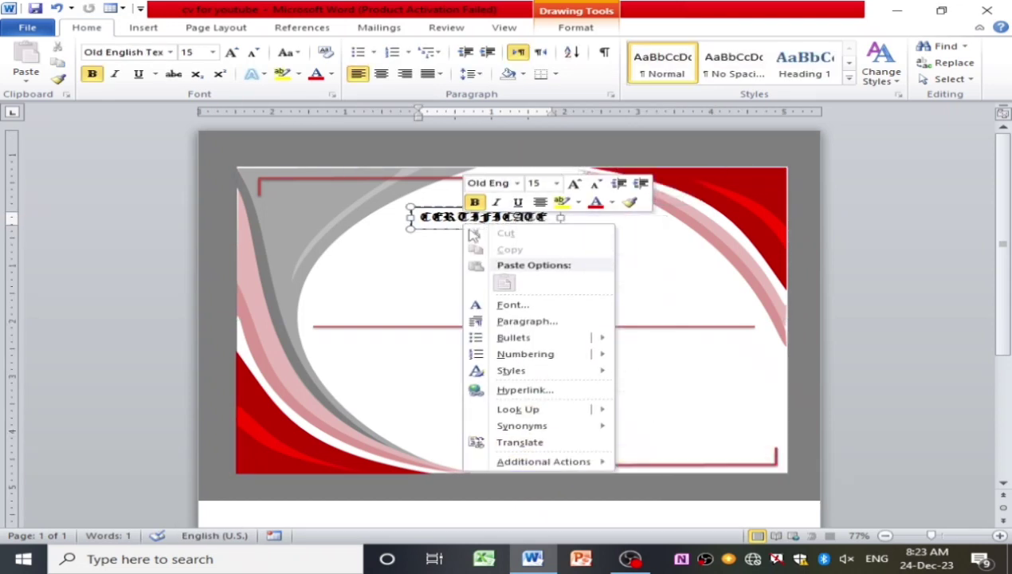
{"action": "right_click", "coordinate": [437, 220]}
{"action": "left_click", "coordinate": [515, 462]}
{"action": "left_click", "coordinate": [333, 154]}
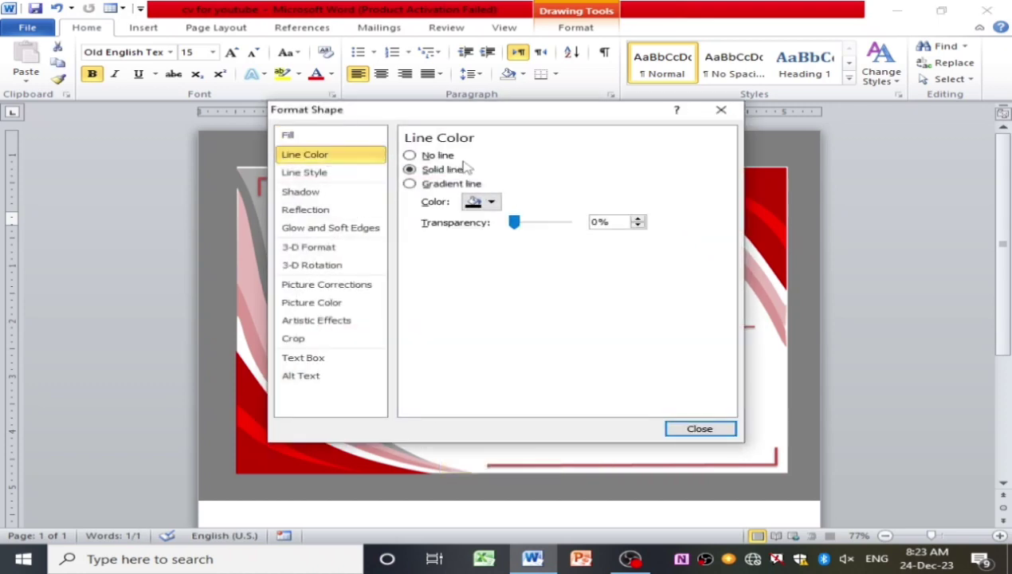
{"action": "left_click", "coordinate": [436, 155]}
{"action": "left_click", "coordinate": [699, 429]}
{"action": "left_click", "coordinate": [557, 226]}
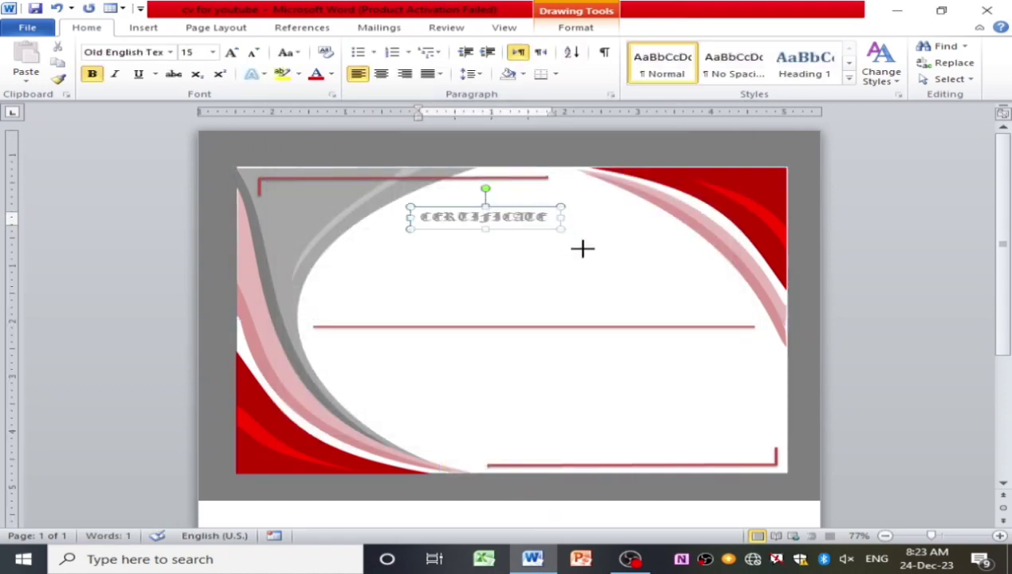
{"action": "left_click_drag", "start_coordinate": [581, 249], "coordinate": [581, 250]}
Enlarge the title font to 18 and beyond, and change the title to lowercase.
{"action": "triple_click", "coordinate": [528, 225]}
{"action": "key", "text": "ctrl+shift+period"}
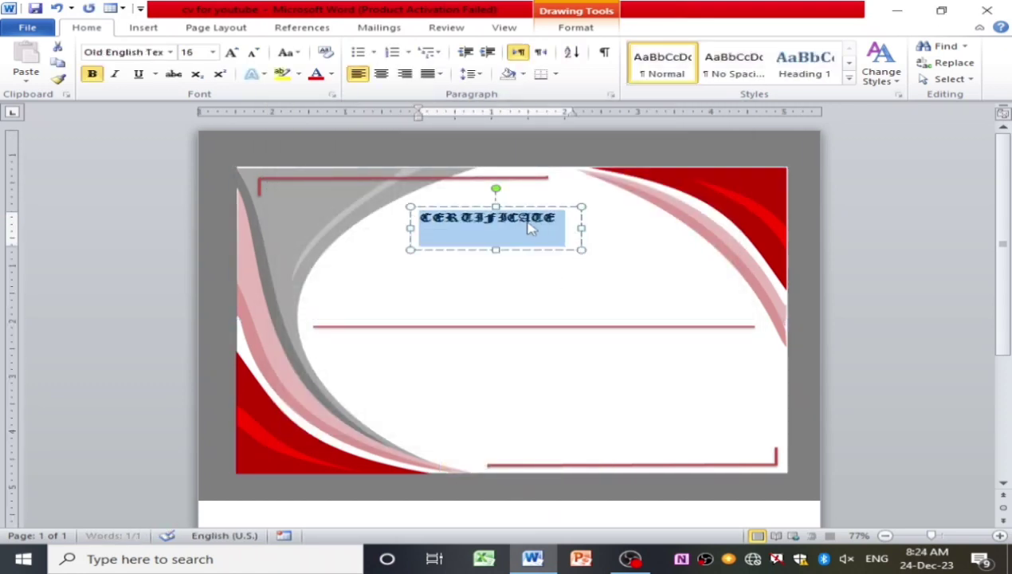
{"action": "key", "text": "ctrl+shift+period"}
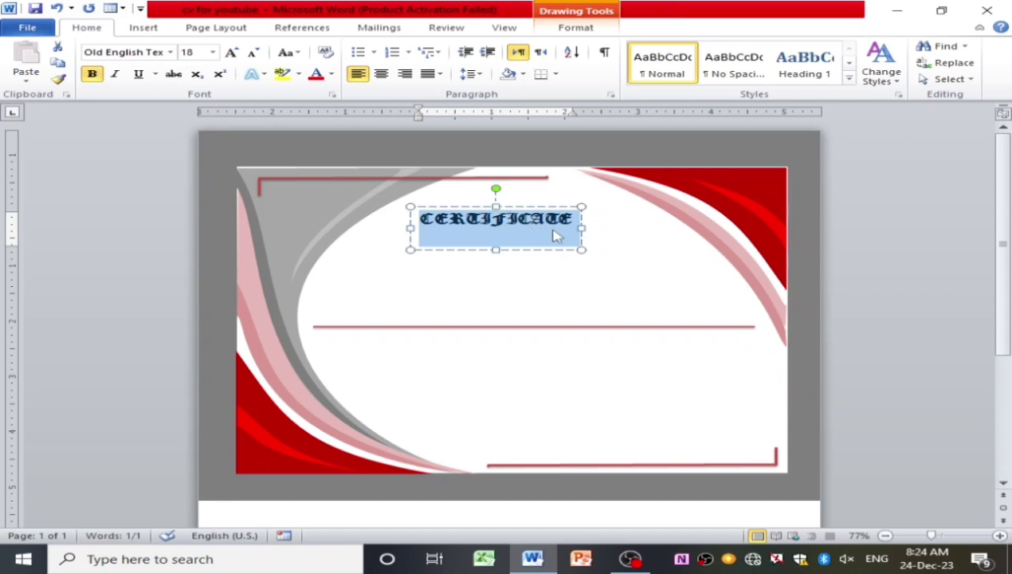
{"action": "left_click", "coordinate": [289, 52]}
{"action": "left_click", "coordinate": [325, 90]}
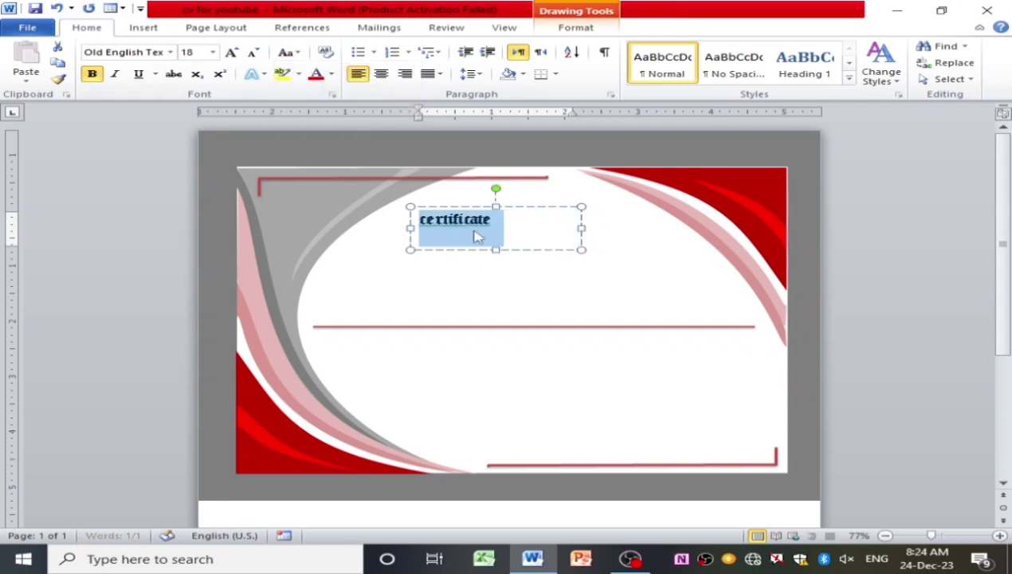
{"action": "key", "text": "ctrl+bracketright"}
{"action": "key", "text": "ctrl+bracketright"}
{"action": "key", "text": "ctrl+bracketright"}
{"action": "key", "text": "ctrl+bracketright"}
{"action": "key", "text": "ctrl+bracketright"}
{"action": "key", "text": "ctrl+bracketright"}
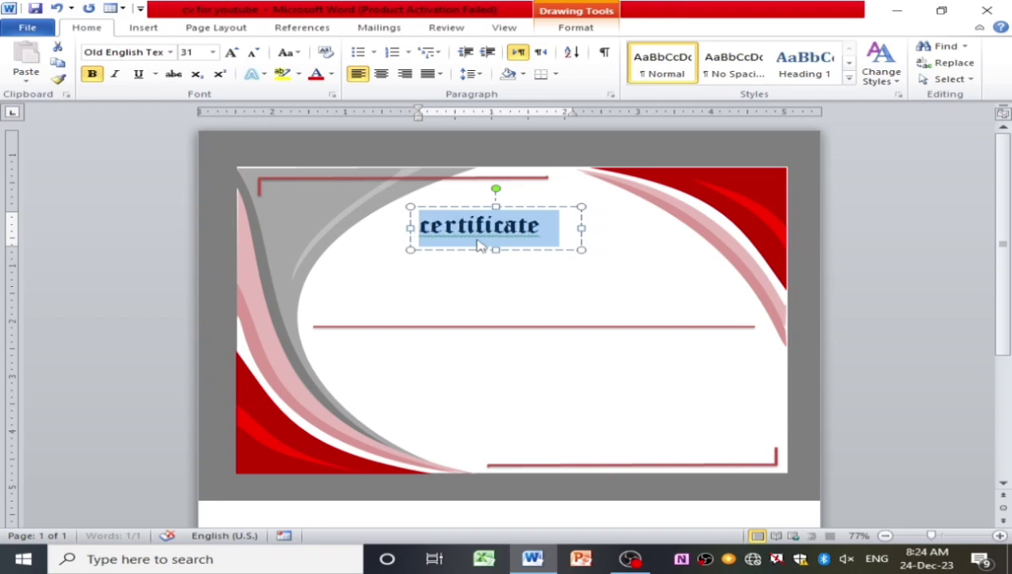
{"action": "key", "text": "ctrl+bracketright"}
{"action": "key", "text": "ctrl+bracketright"}
{"action": "key", "text": "ctrl+bracketright"}
{"action": "key", "text": "ctrl+bracketright"}
{"action": "key", "text": "ctrl+bracketright"}
{"action": "key", "text": "ctrl+bracketright"}
{"action": "key", "text": "ctrl+bracketright"}
{"action": "key", "text": "ctrl+bracketright"}
{"action": "key", "text": "ctrl+bracketright"}
{"action": "key", "text": "ctrl+bracketright"}
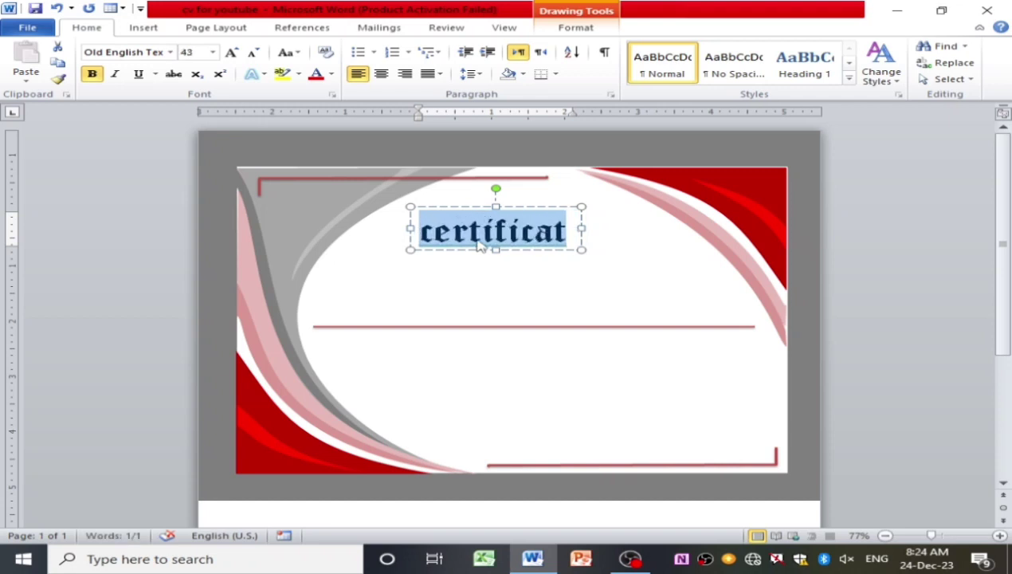
Resize the title text box, undoing an accidental shift of the background picture.
{"action": "left_click_drag", "start_coordinate": [512, 249], "coordinate": [493, 254]}
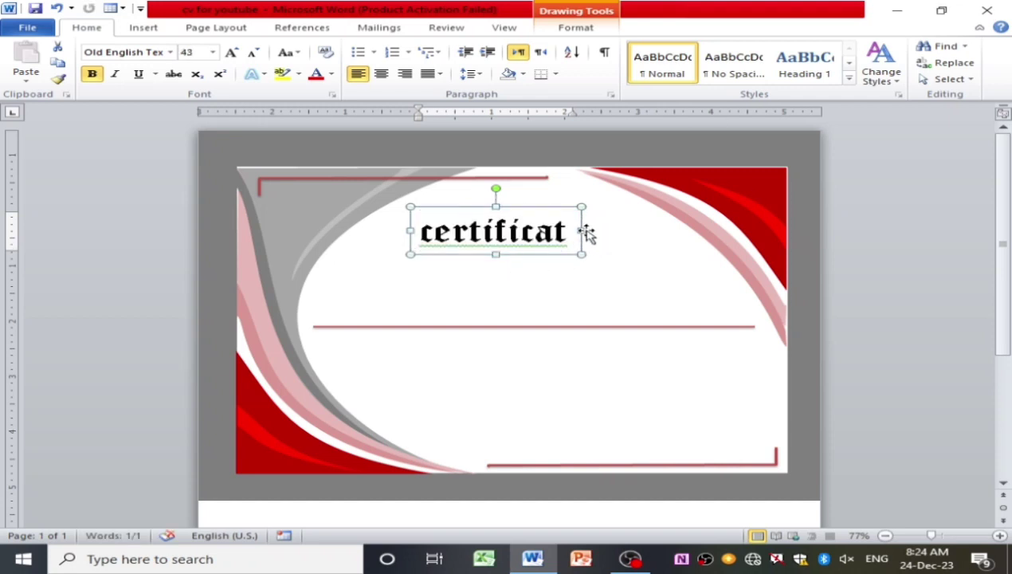
{"action": "left_click", "coordinate": [517, 201]}
{"action": "mouse_move", "coordinate": [517, 200]}
{"action": "left_mouse_down"}
{"action": "mouse_move", "coordinate": [513, 219]}
{"action": "mouse_move", "coordinate": [539, 178]}
{"action": "mouse_move", "coordinate": [526, 188]}
{"action": "left_mouse_up"}
{"action": "key", "text": "ctrl+z"}
{"action": "left_click", "coordinate": [509, 204]}
{"action": "left_click_drag", "start_coordinate": [525, 229], "coordinate": [526, 223]}
{"action": "left_click_drag", "start_coordinate": [526, 187], "coordinate": [526, 177]}
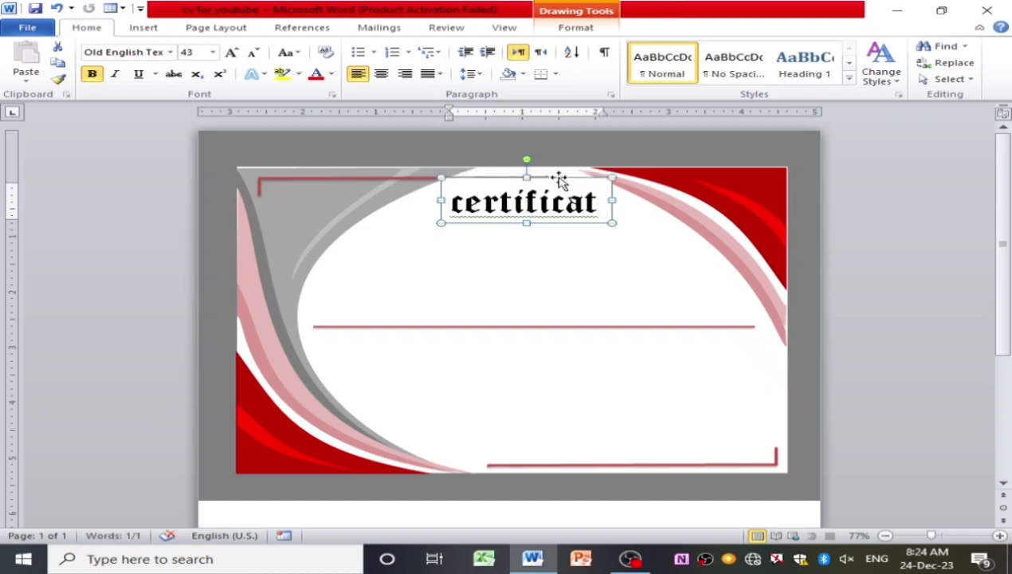
{"action": "left_click", "coordinate": [560, 180]}
{"action": "left_click", "coordinate": [556, 208]}
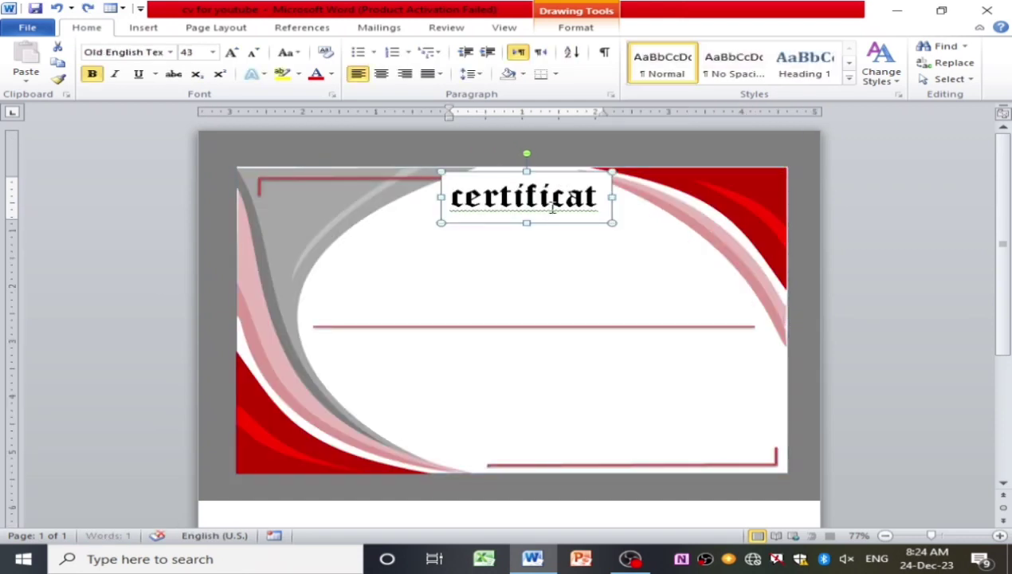
{"action": "left_click", "coordinate": [569, 228]}
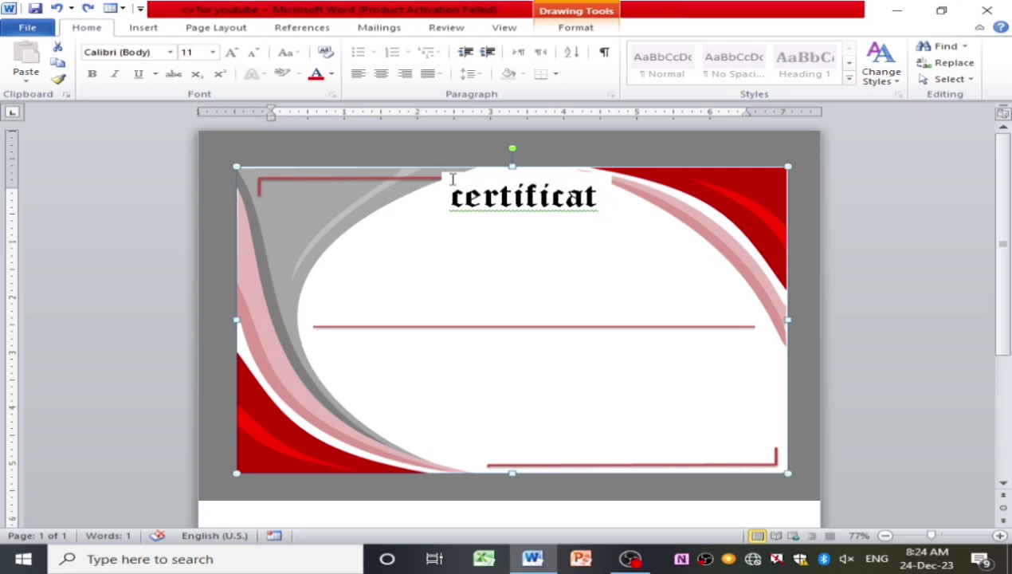
Replace the first lowercase c with a capital C and move the title box down slightly.
{"action": "left_click_drag", "start_coordinate": [450, 195], "coordinate": [464, 209]}
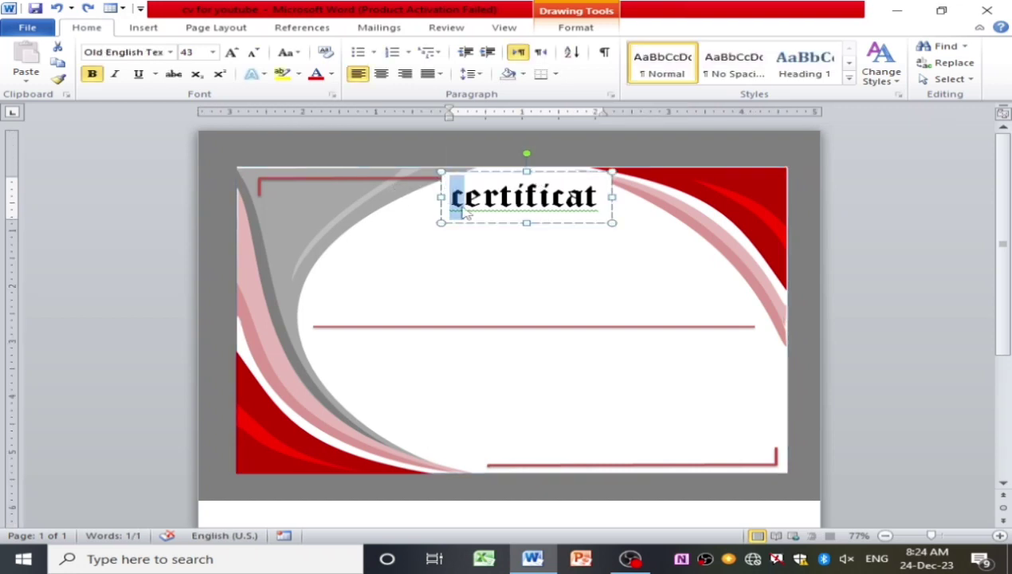
{"action": "type", "text": "C"}
{"action": "left_click_drag", "start_coordinate": [536, 173], "coordinate": [532, 199]}
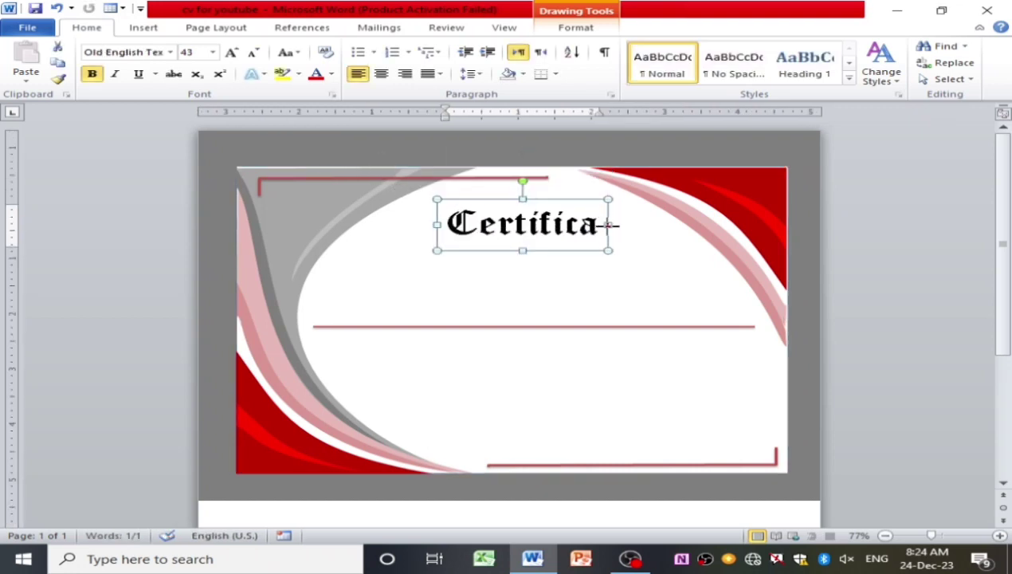
{"action": "left_click_drag", "start_coordinate": [608, 225], "coordinate": [616, 225]}
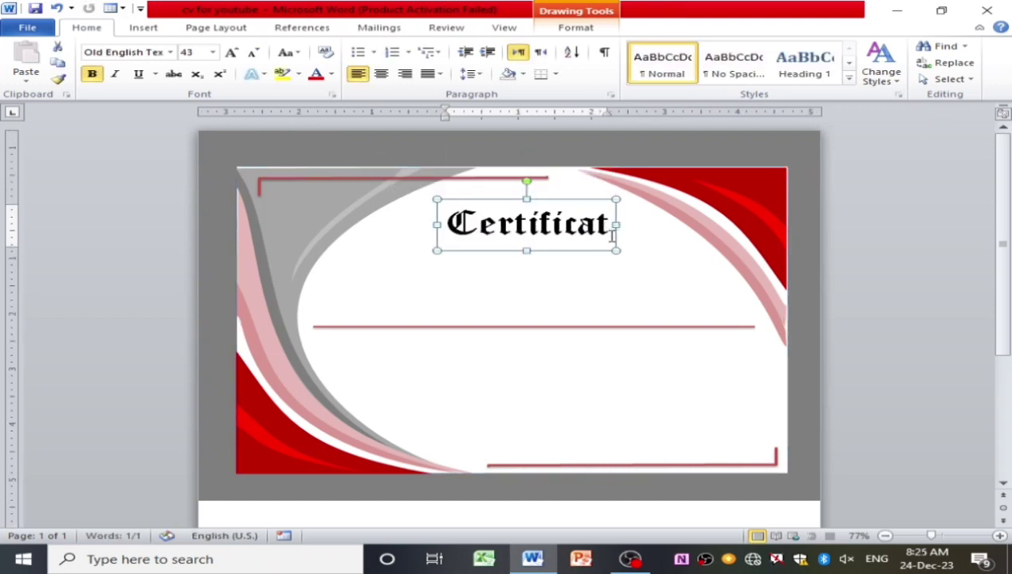
{"action": "left_click", "coordinate": [555, 194]}
Widen and centre the title box so the full word 'Certificate' shows.
{"action": "left_click", "coordinate": [551, 209]}
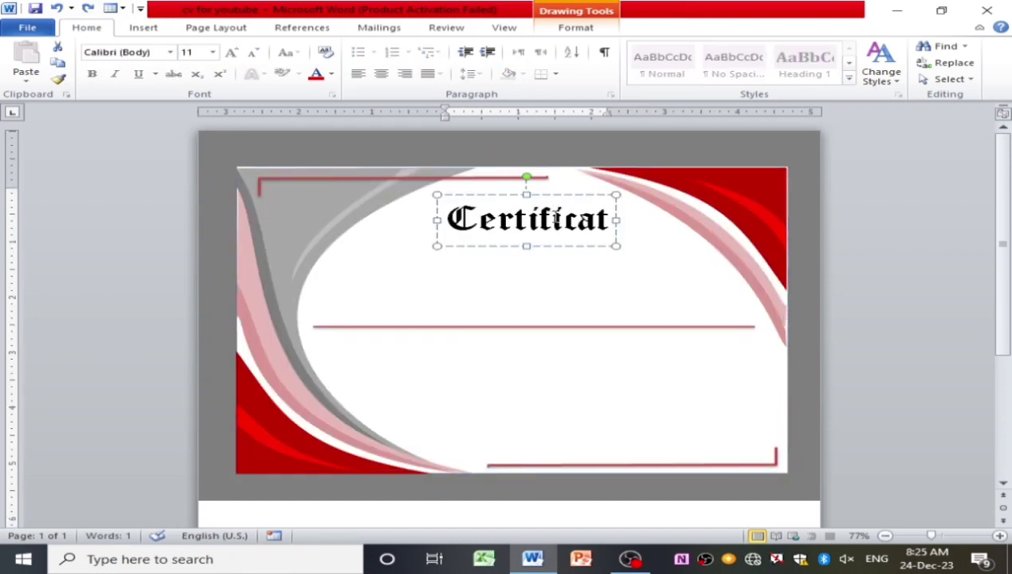
{"action": "left_click_drag", "start_coordinate": [565, 185], "coordinate": [565, 174]}
{"action": "left_click", "coordinate": [587, 266]}
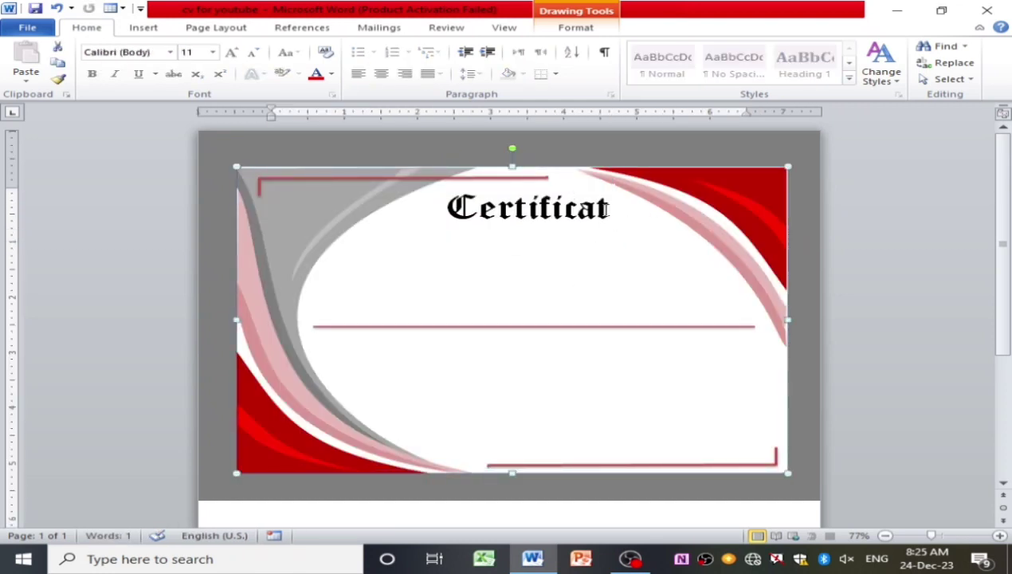
{"action": "left_click", "coordinate": [614, 208]}
{"action": "left_click_drag", "start_coordinate": [619, 207], "coordinate": [632, 208]}
{"action": "left_click", "coordinate": [597, 264]}
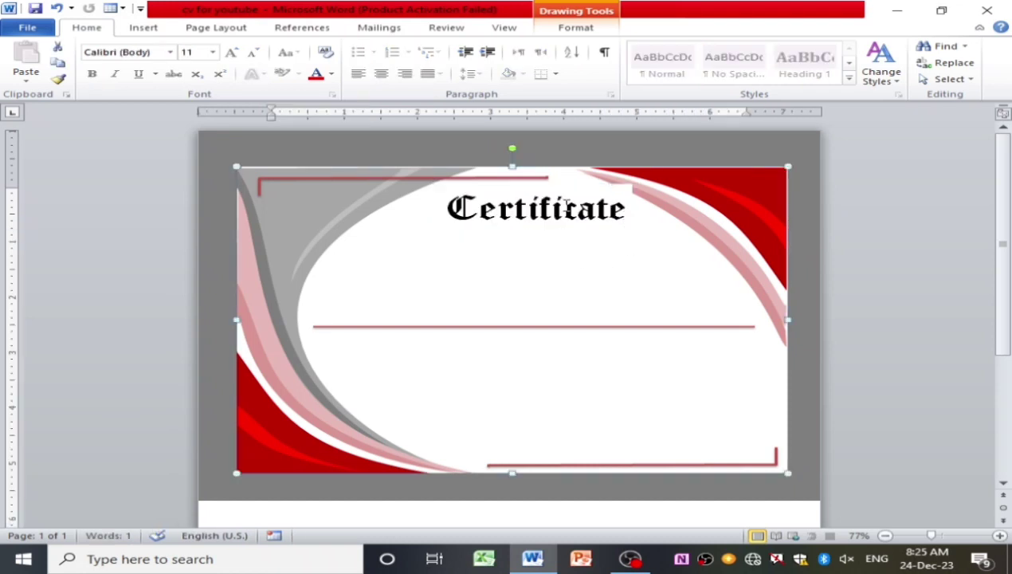
{"action": "left_click", "coordinate": [542, 181]}
{"action": "left_click_drag", "start_coordinate": [542, 181], "coordinate": [522, 184]}
{"action": "left_click", "coordinate": [672, 349]}
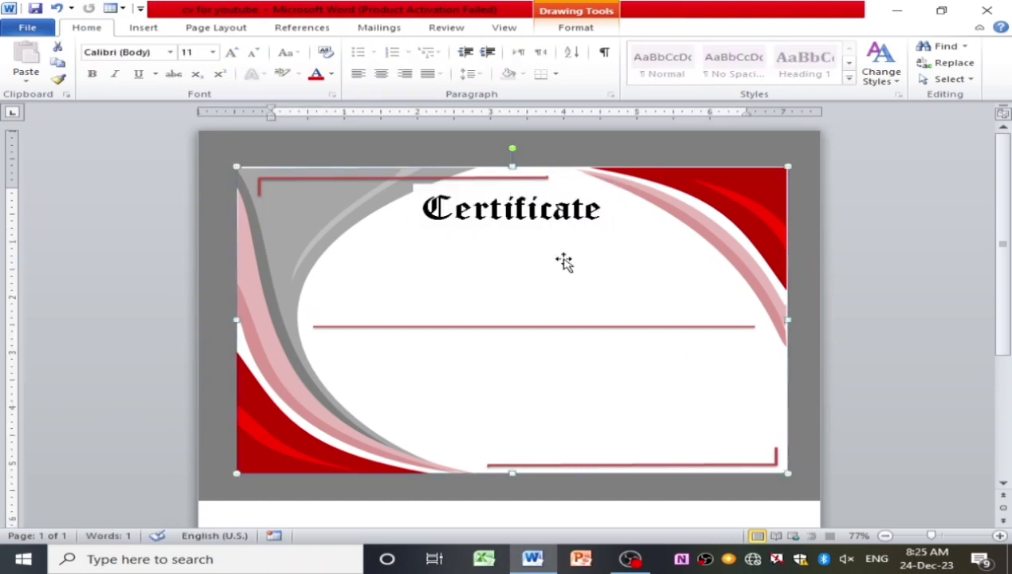
Colour the Certificate title Dark Red.
{"action": "left_click", "coordinate": [599, 209]}
{"action": "left_click_drag", "start_coordinate": [599, 209], "coordinate": [419, 210]}
{"action": "left_click", "coordinate": [332, 74]}
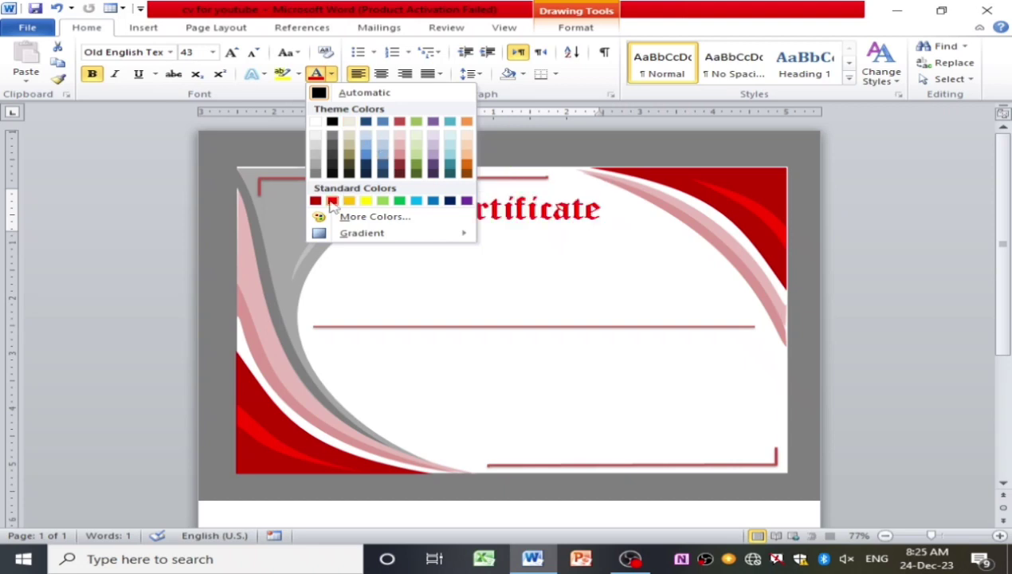
{"action": "left_click", "coordinate": [315, 201]}
{"action": "left_click", "coordinate": [604, 261]}
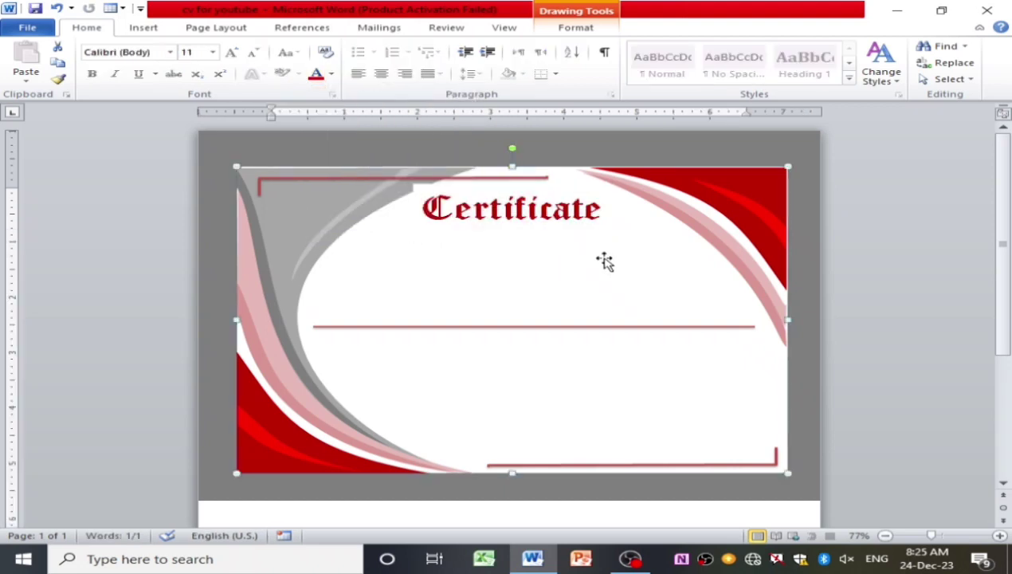
Draw a text box below the title and type 'Of Completion'.
{"action": "left_click", "coordinate": [143, 27]}
{"action": "left_click", "coordinate": [255, 60]}
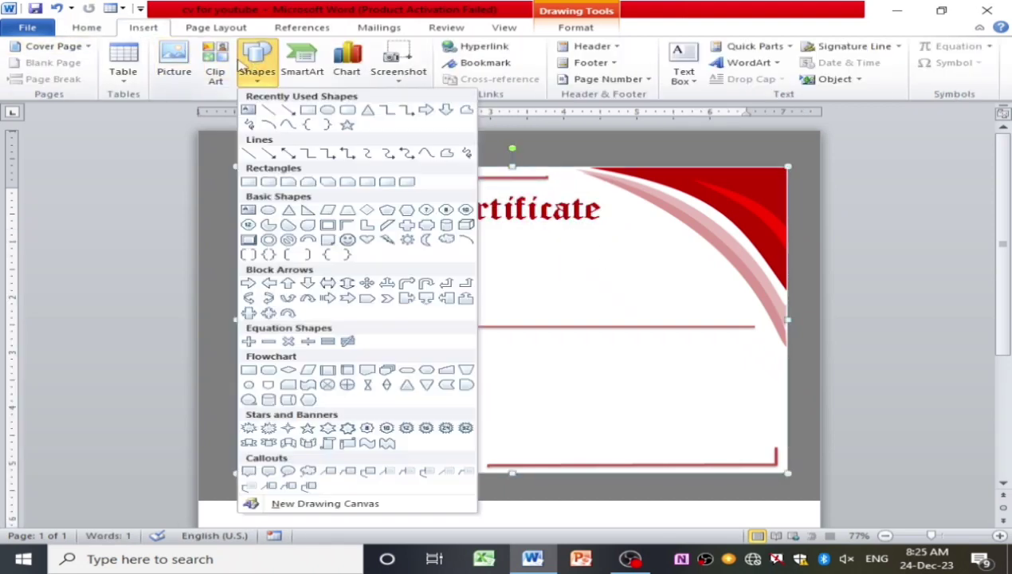
{"action": "left_click", "coordinate": [248, 109]}
{"action": "left_click_drag", "start_coordinate": [451, 226], "coordinate": [597, 249]}
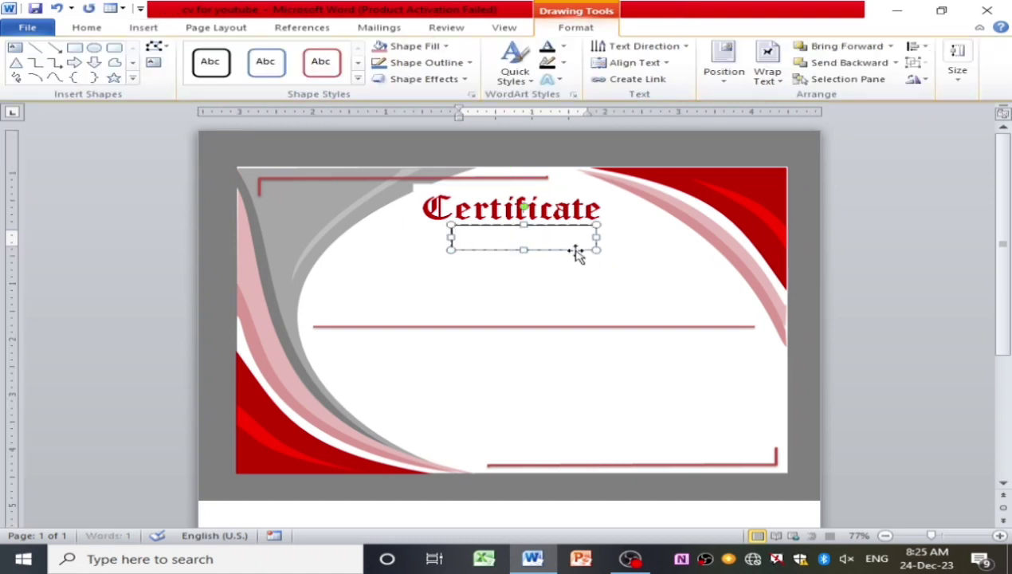
{"action": "type", "text": "Of Completion"}
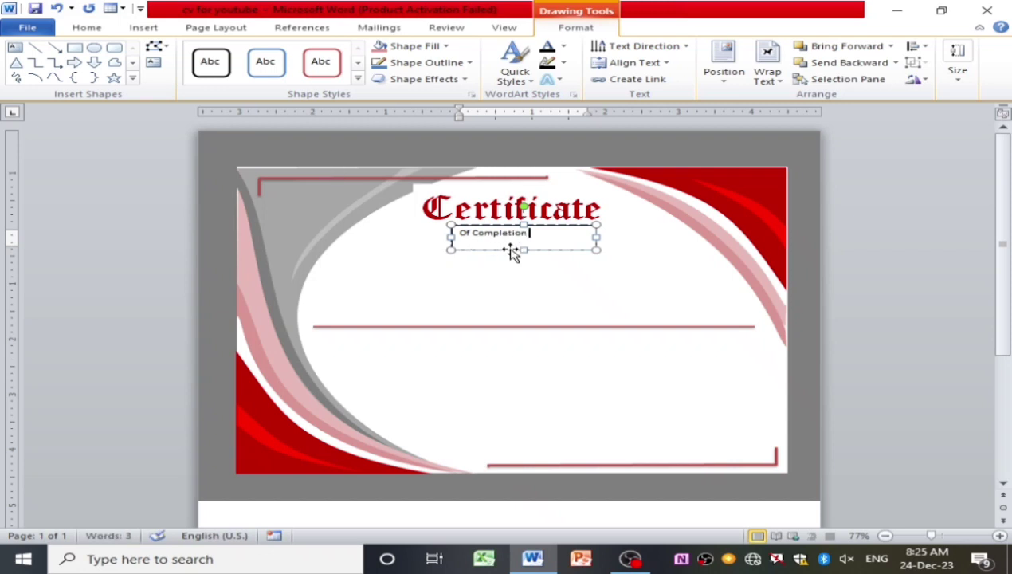
Enlarge the subtitle to 15 point, make it bold, and narrow its box to fit.
{"action": "key", "text": "ctrl+a"}
{"action": "key", "text": "ctrl+bracketright"}
{"action": "key", "text": "ctrl+bracketright"}
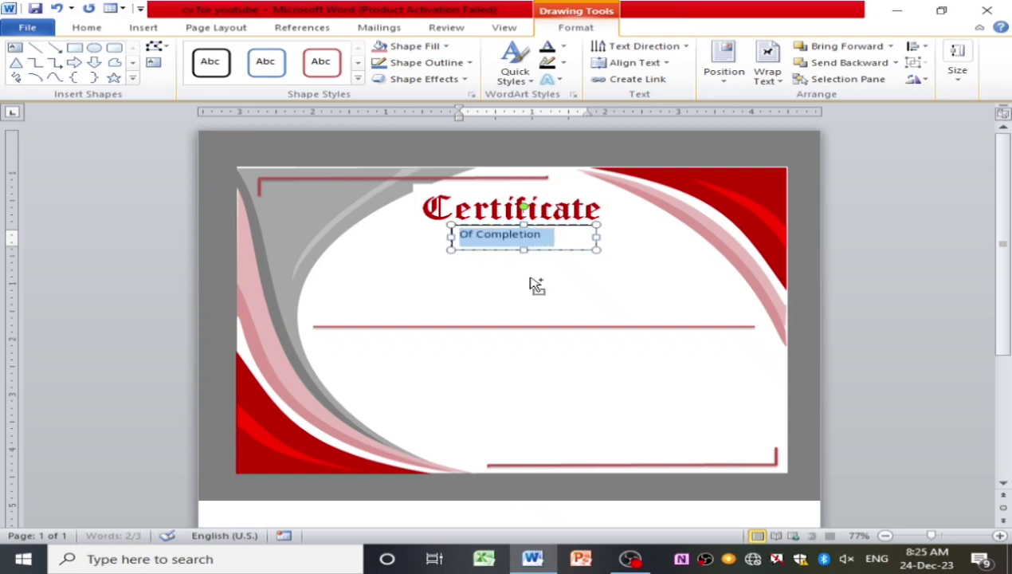
{"action": "key", "text": "ctrl+bracketright"}
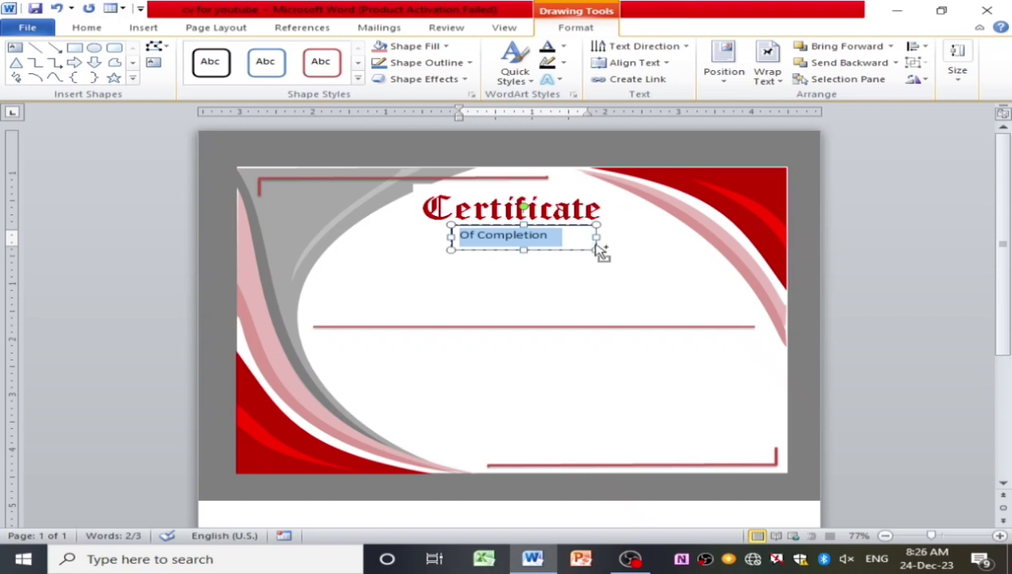
{"action": "key", "text": "ctrl+b"}
{"action": "left_click_drag", "start_coordinate": [607, 239], "coordinate": [582, 239]}
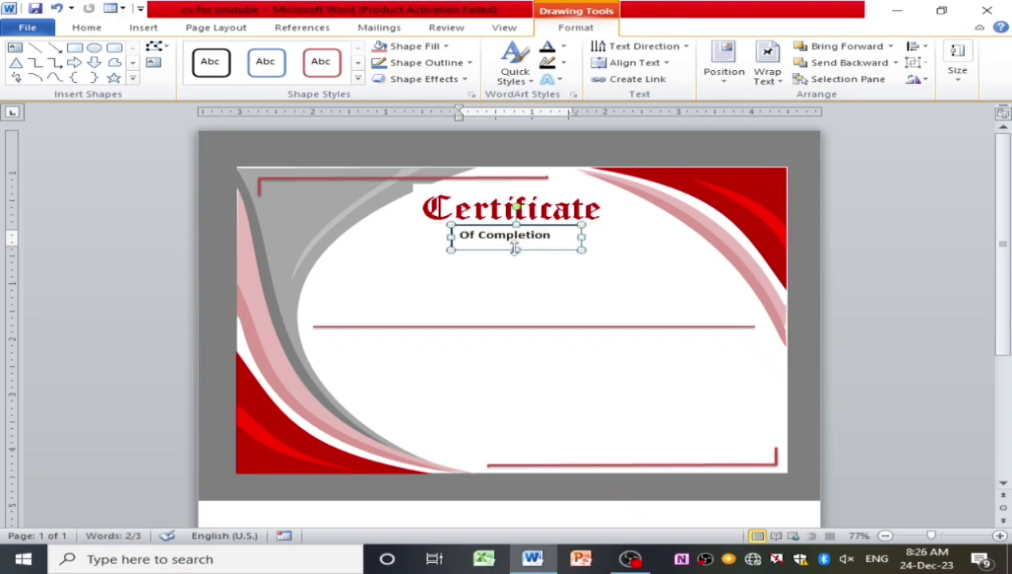
Set the Of Completion text box's line colour to No line.
{"action": "left_click", "coordinate": [555, 271]}
{"action": "left_click", "coordinate": [562, 235]}
{"action": "right_click", "coordinate": [561, 233]}
{"action": "right_click", "coordinate": [495, 247]}
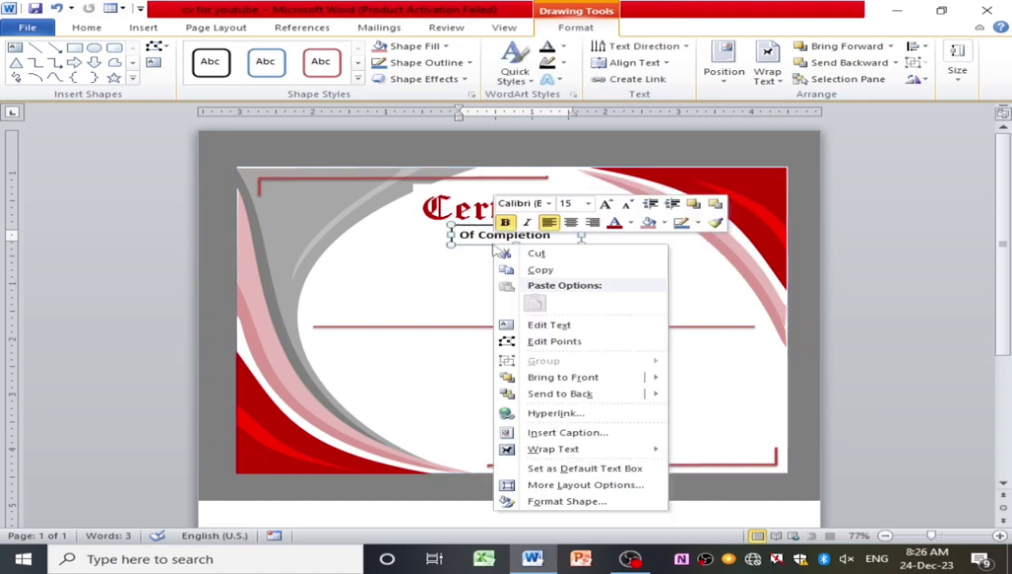
{"action": "left_click", "coordinate": [558, 501]}
{"action": "left_click", "coordinate": [409, 154]}
{"action": "left_click", "coordinate": [699, 427]}
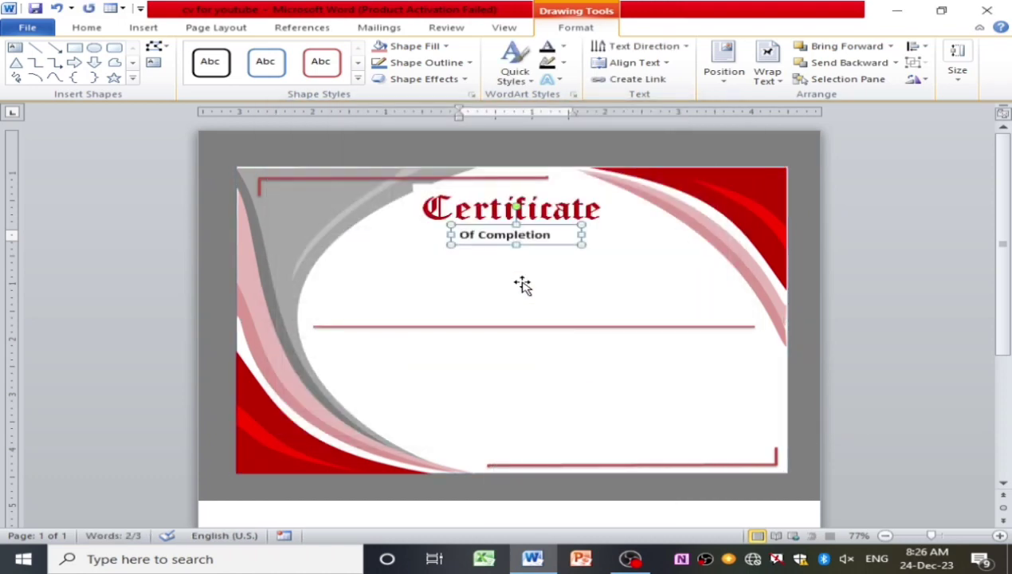
{"action": "left_click", "coordinate": [521, 284]}
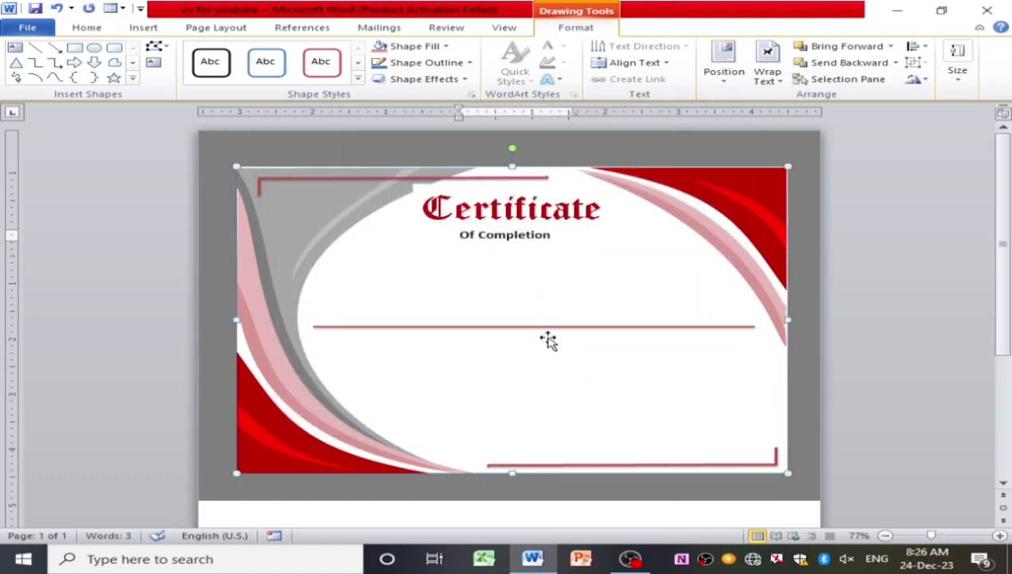
Add a text box reading 'THIS CERTIFICATE IS AWARDED TO' in uppercase, enlarged to 21 point.
{"action": "left_click", "coordinate": [16, 48]}
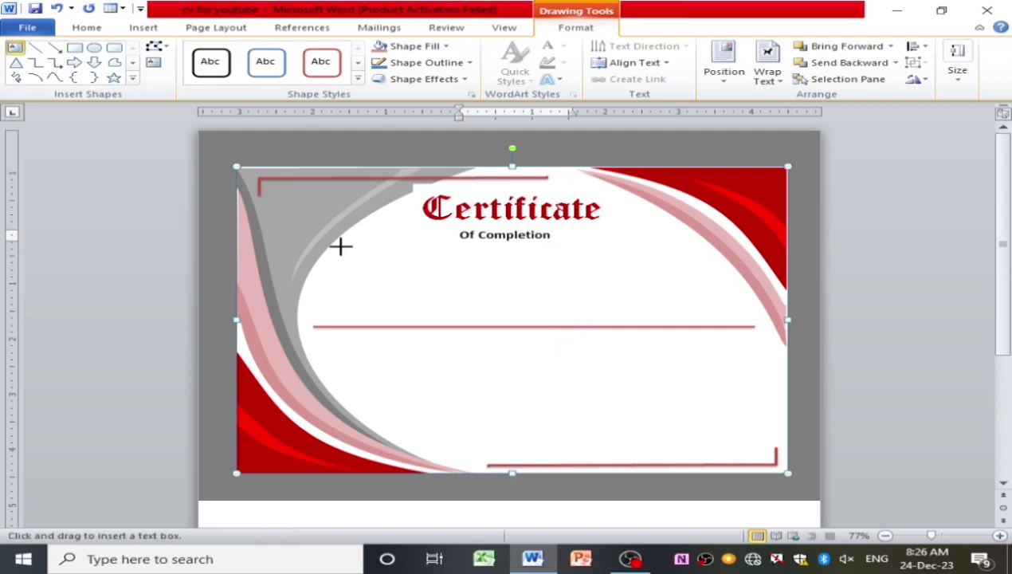
{"action": "left_click_drag", "start_coordinate": [339, 244], "coordinate": [701, 268]}
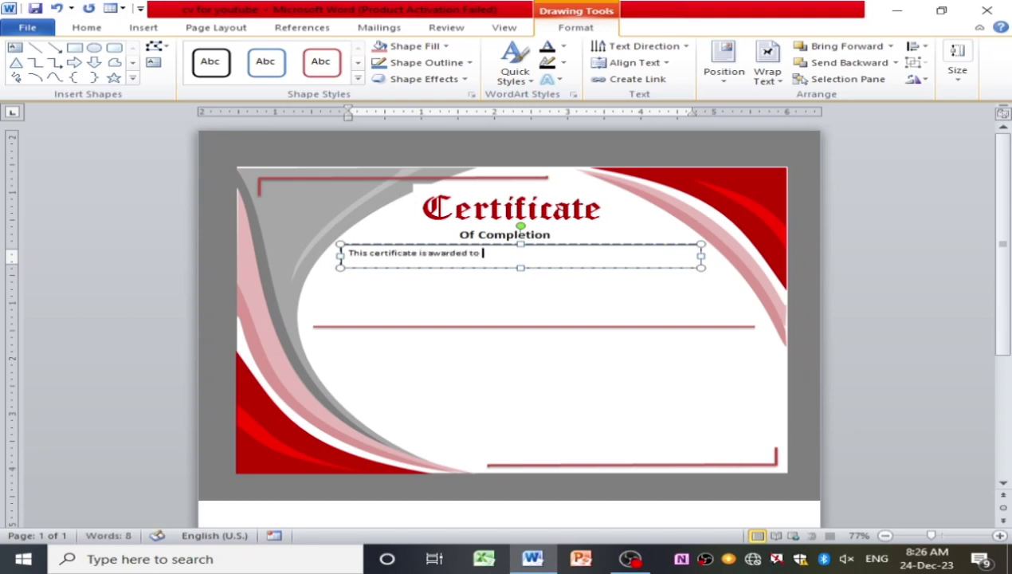
{"action": "key", "text": "ctrl+a"}
{"action": "key", "text": "ctrl+shift+period"}
{"action": "key", "text": "ctrl+shift+period"}
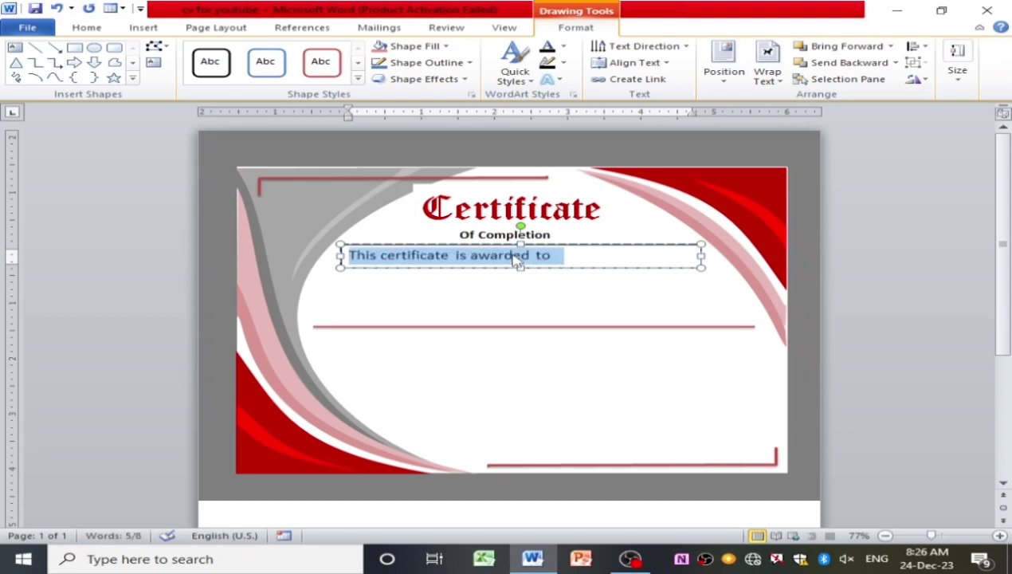
{"action": "key", "text": "ctrl+shift+period"}
{"action": "key", "text": "ctrl+bracketright"}
{"action": "key", "text": "ctrl+bracketright"}
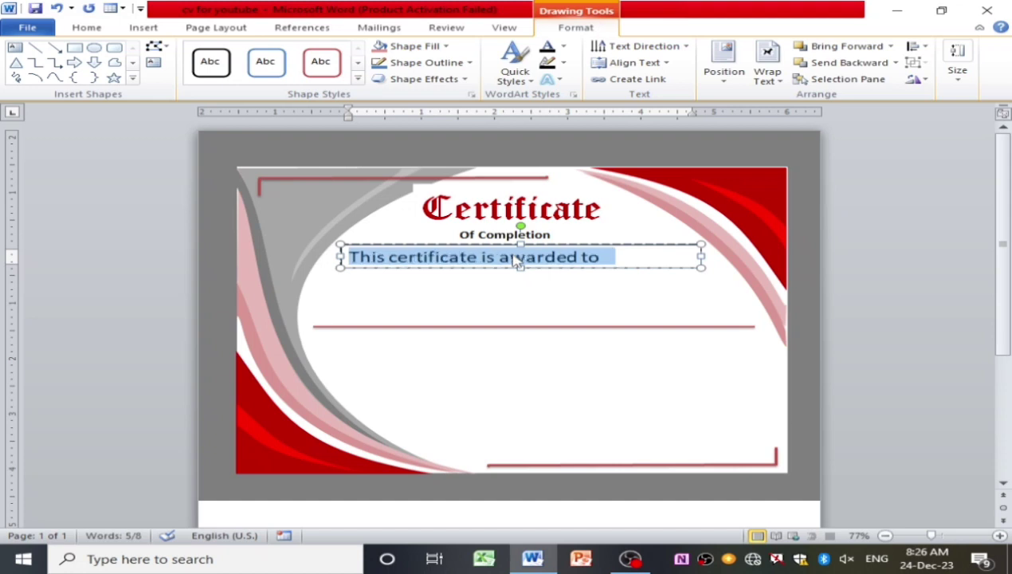
{"action": "left_click", "coordinate": [87, 27]}
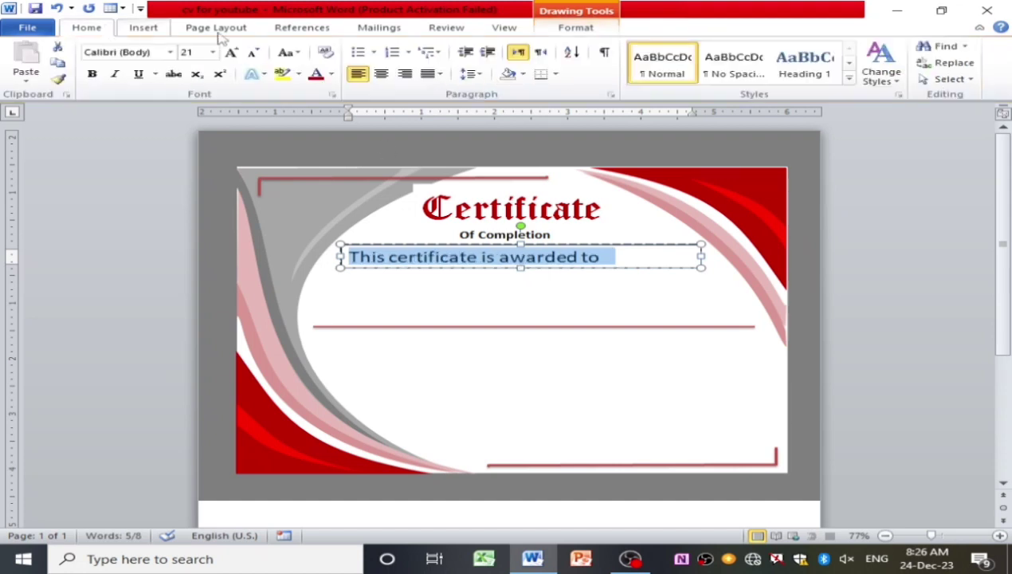
{"action": "left_click", "coordinate": [288, 51]}
{"action": "left_click", "coordinate": [335, 107]}
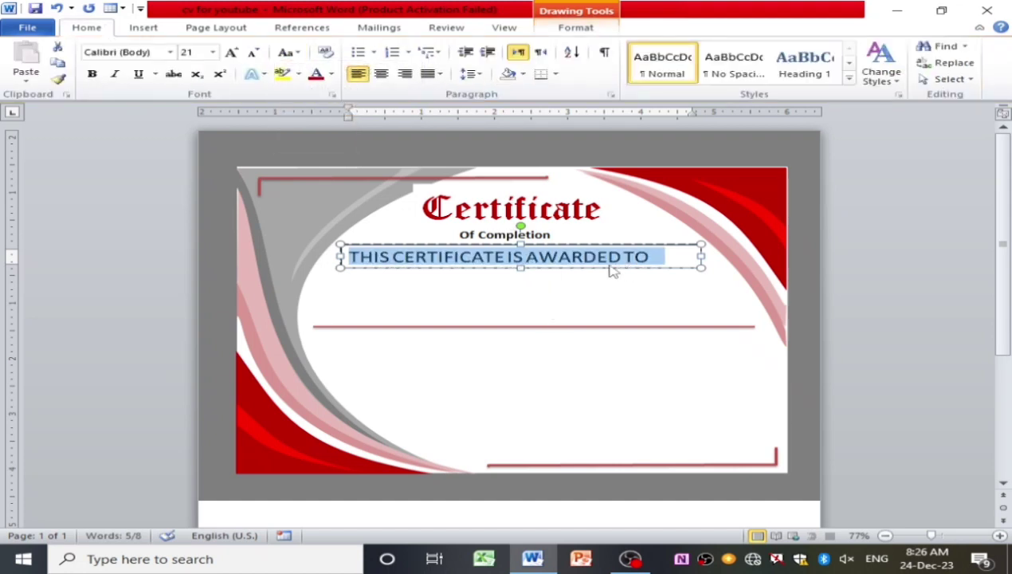
Move the awarded-to box slightly right and check its outline settings.
{"action": "left_click_drag", "start_coordinate": [566, 246], "coordinate": [570, 245]}
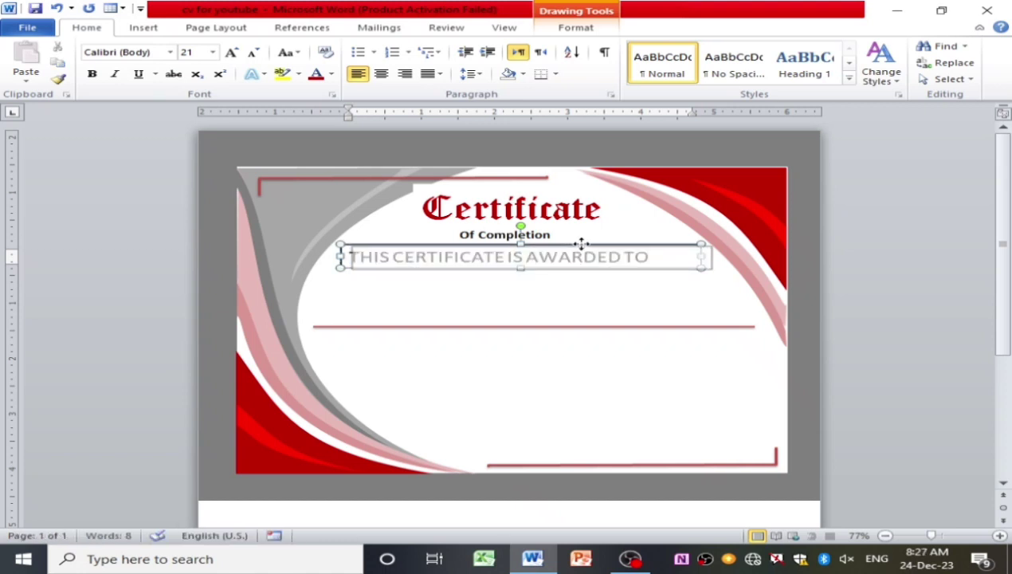
{"action": "left_click", "coordinate": [484, 303]}
{"action": "right_click", "coordinate": [460, 268]}
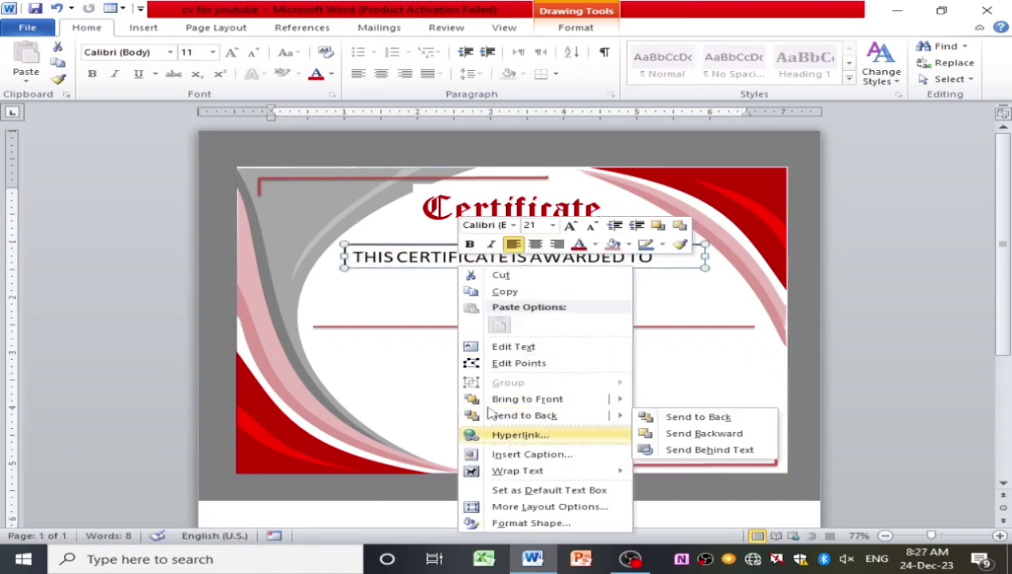
{"action": "left_click", "coordinate": [510, 522]}
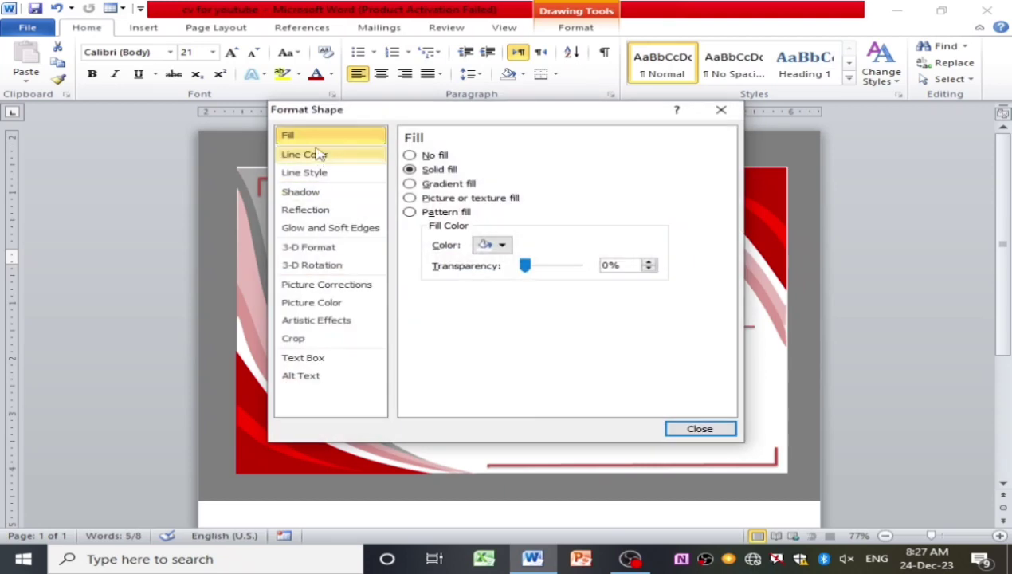
{"action": "left_click", "coordinate": [318, 154]}
{"action": "key", "text": "Return"}
Nudge the awarded-to line further right to centre it under the subtitle.
{"action": "left_click", "coordinate": [563, 273]}
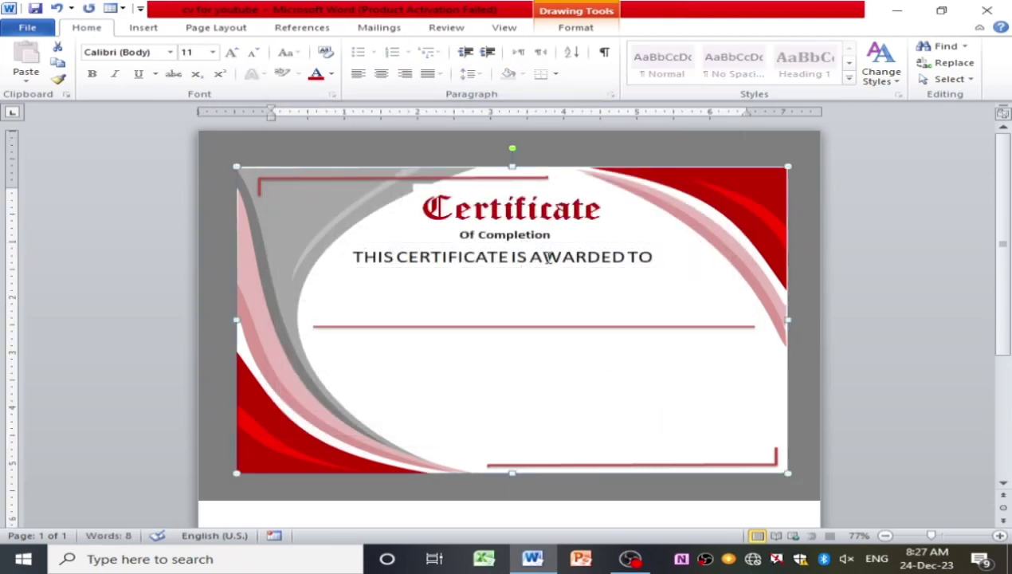
{"action": "left_click", "coordinate": [548, 257]}
{"action": "left_click_drag", "start_coordinate": [587, 243], "coordinate": [602, 243]}
{"action": "left_click", "coordinate": [608, 291]}
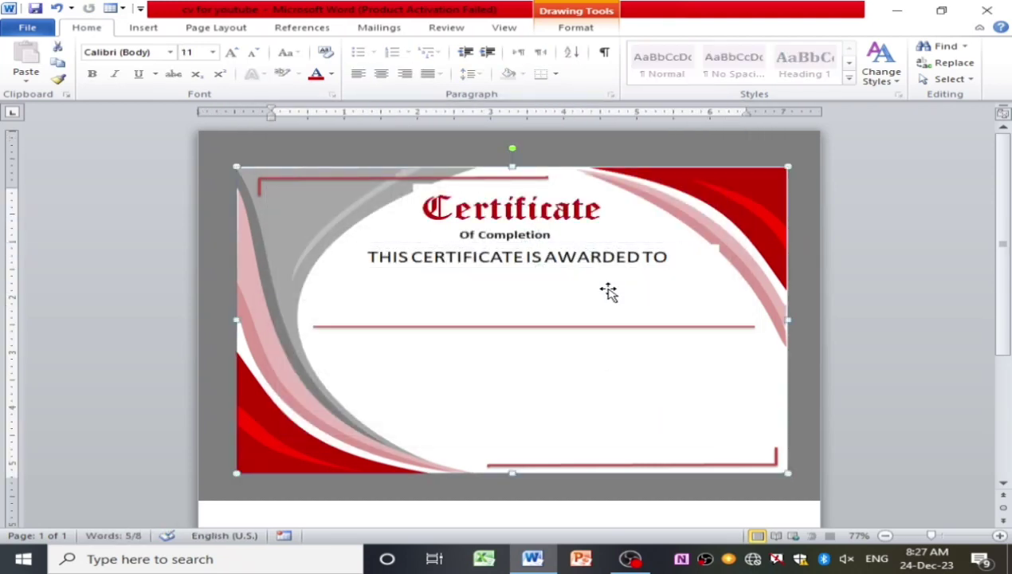
{"action": "left_click", "coordinate": [677, 253]}
{"action": "left_click", "coordinate": [630, 289]}
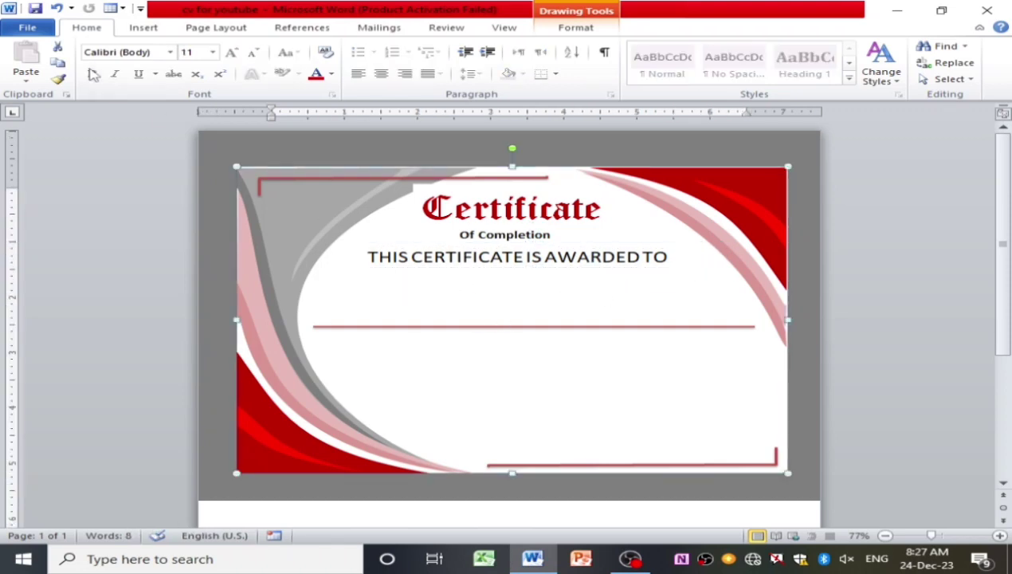
Draw a text box just above the red line and type the recipient's name.
{"action": "left_click", "coordinate": [144, 27]}
{"action": "left_click", "coordinate": [257, 60]}
{"action": "left_click", "coordinate": [247, 105]}
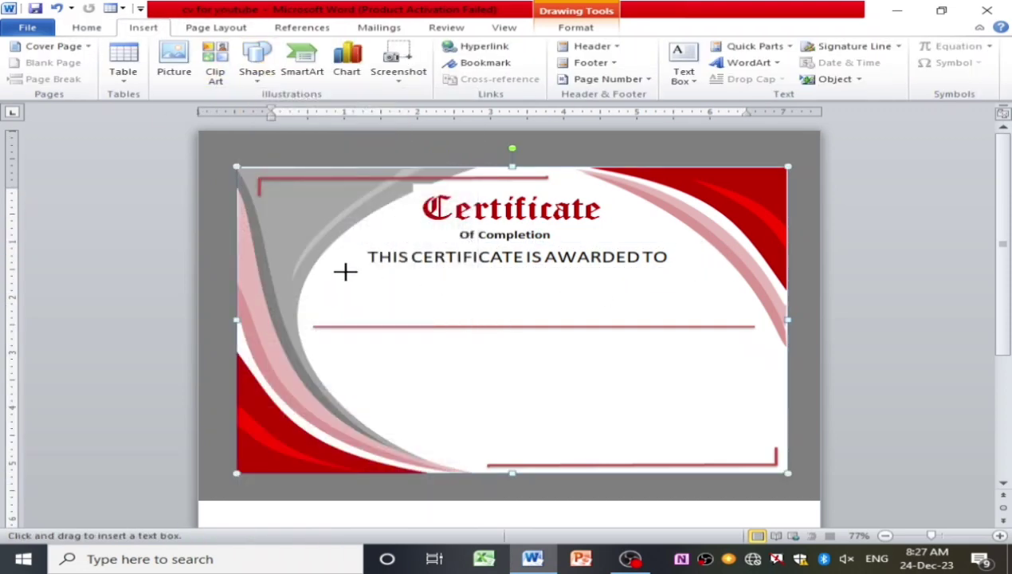
{"action": "left_click_drag", "start_coordinate": [353, 283], "coordinate": [711, 320]}
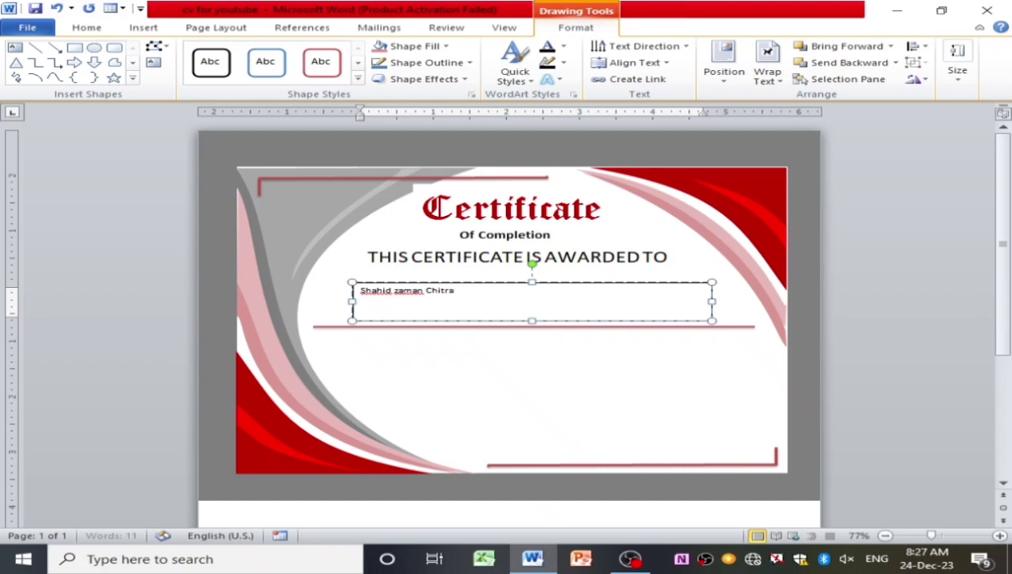
{"action": "type", "text": "li"}
Format the name as bold UPPERCASE Arial Rounded MT Bold, size 27, and widen its box.
{"action": "key", "text": "ctrl+a"}
{"action": "left_click", "coordinate": [86, 27]}
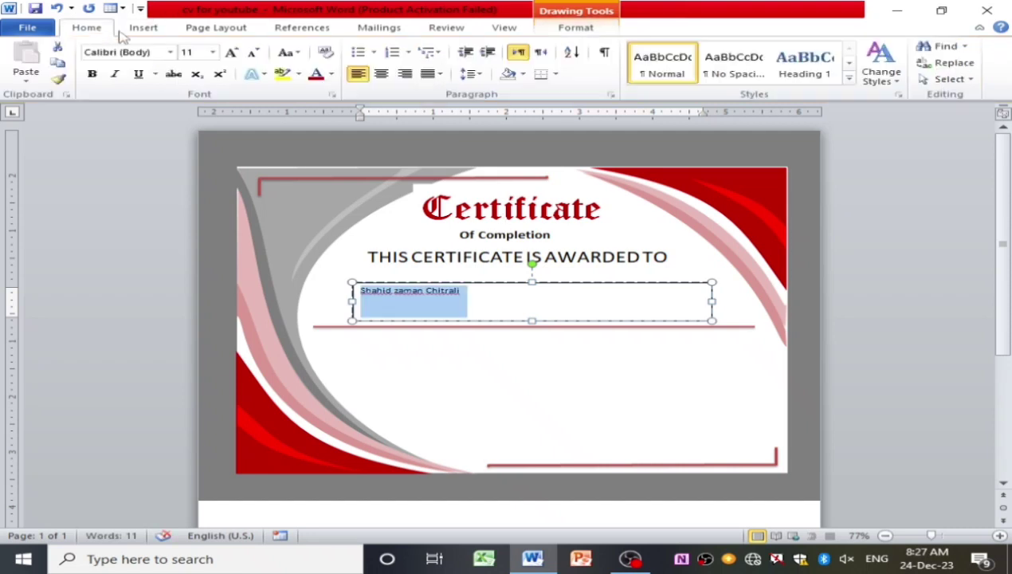
{"action": "left_click", "coordinate": [291, 52]}
{"action": "left_click", "coordinate": [335, 104]}
{"action": "key", "text": "ctrl+b"}
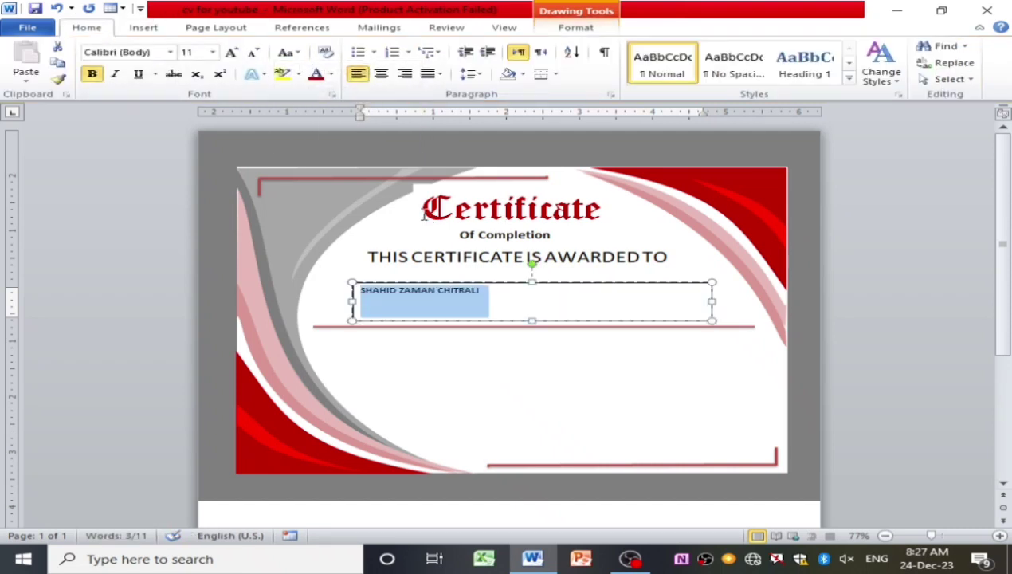
{"action": "key", "text": "ctrl+bracketright"}
{"action": "key", "text": "ctrl+bracketright"}
{"action": "key", "text": "ctrl+bracketright"}
{"action": "key", "text": "ctrl+bracketright"}
{"action": "key", "text": "ctrl+bracketright"}
{"action": "key", "text": "ctrl+bracketright"}
{"action": "left_click", "coordinate": [170, 52]}
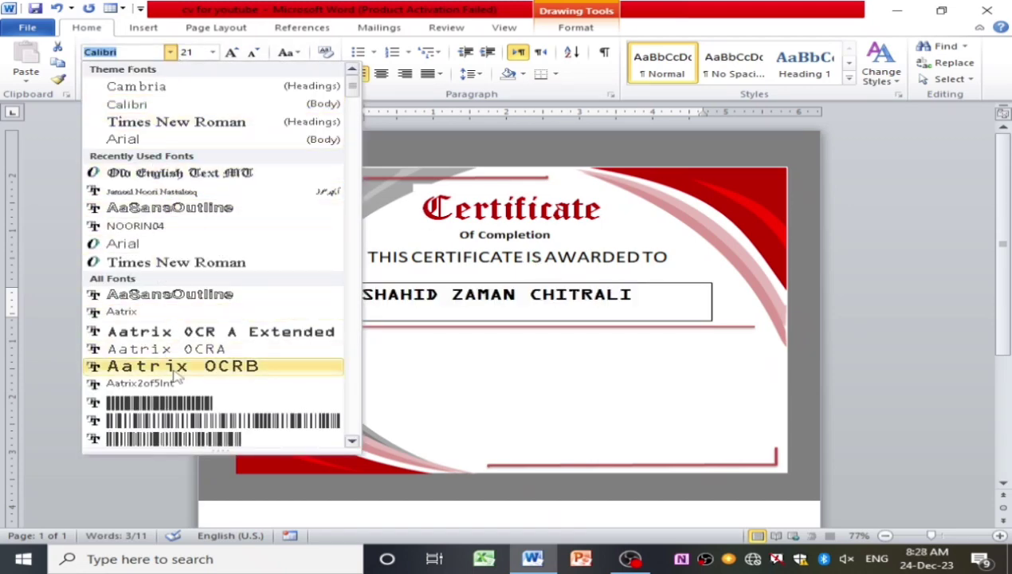
{"action": "scroll", "coordinate": [182, 342], "scroll_direction": "down", "scroll_amount": 1}
{"action": "scroll", "coordinate": [182, 348], "scroll_direction": "down", "scroll_amount": 3}
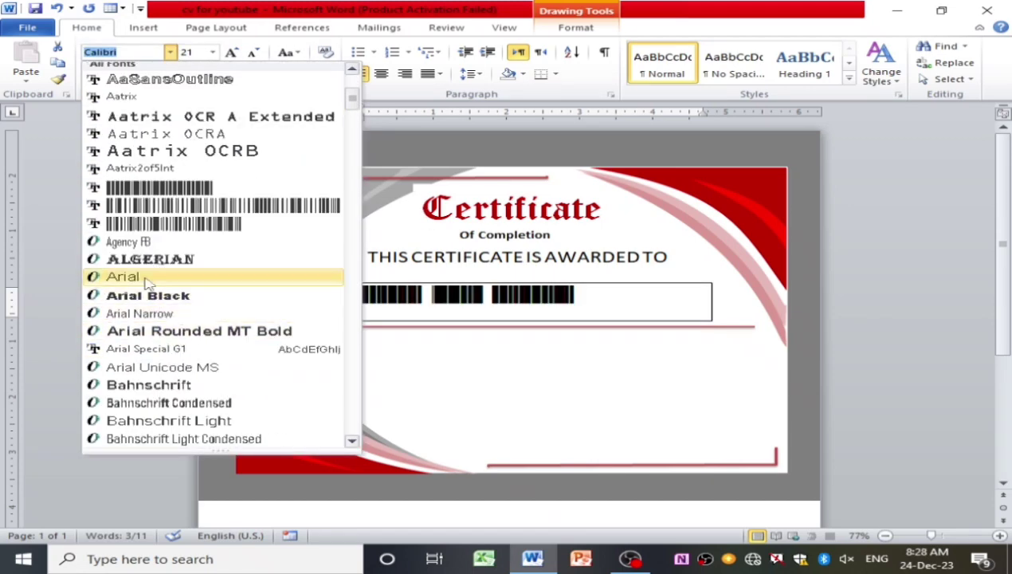
{"action": "left_click", "coordinate": [177, 332]}
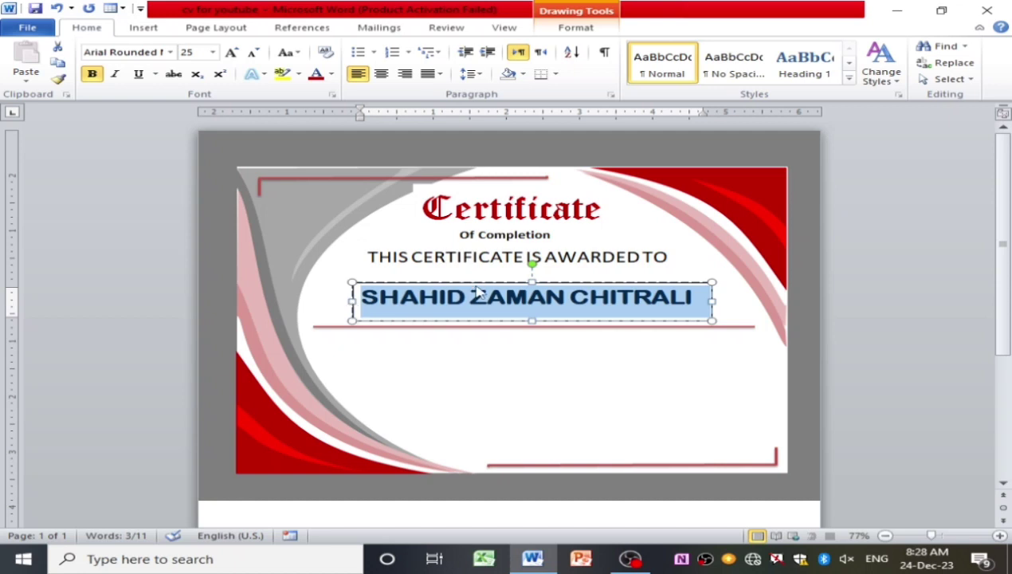
{"action": "key", "text": "ctrl+bracketright"}
{"action": "key", "text": "ctrl+bracketright"}
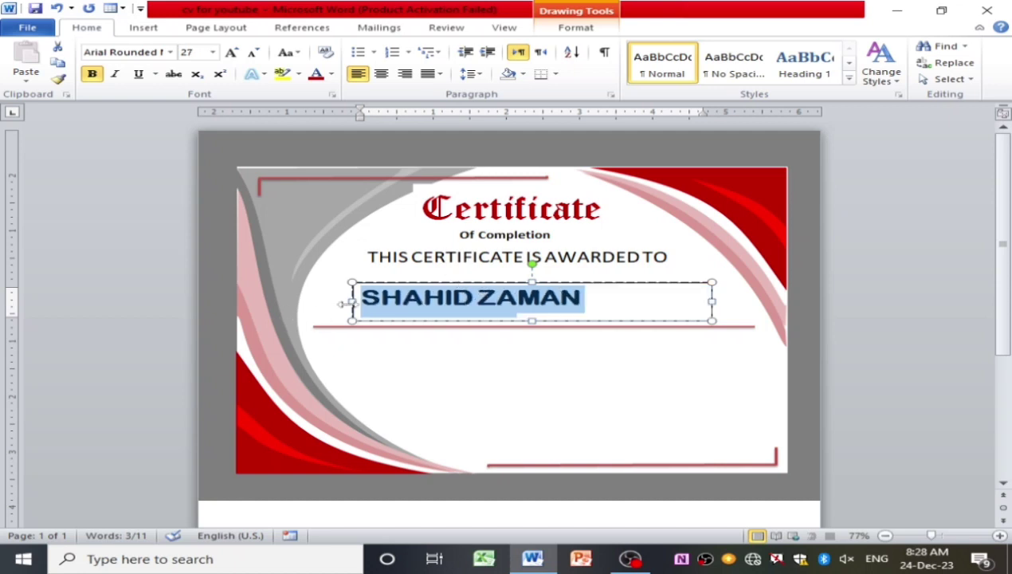
{"action": "left_click_drag", "start_coordinate": [351, 302], "coordinate": [327, 301]}
Set the name text box's line colour to No line.
{"action": "left_click", "coordinate": [629, 363]}
{"action": "right_click", "coordinate": [628, 301]}
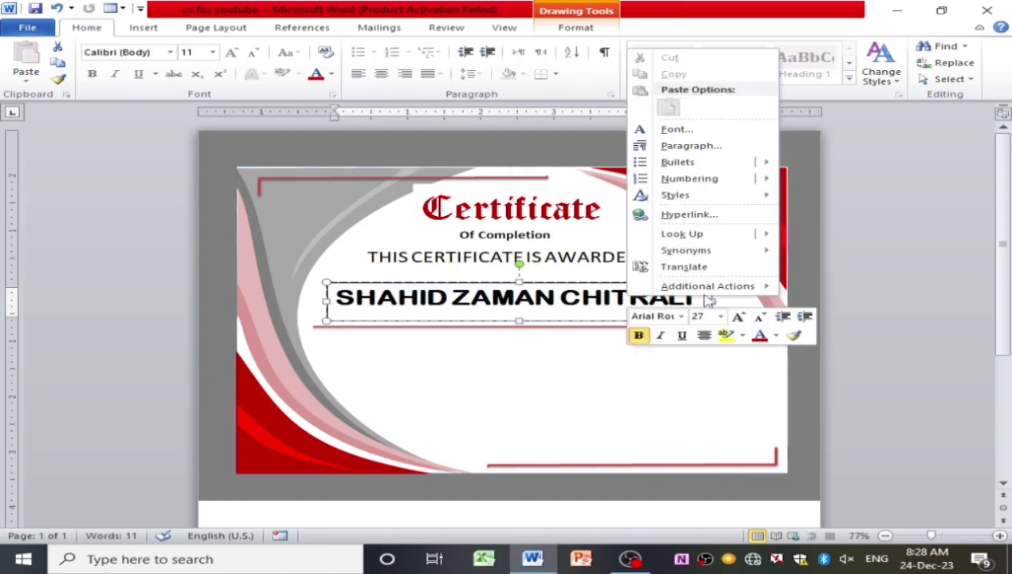
{"action": "right_click", "coordinate": [542, 280]}
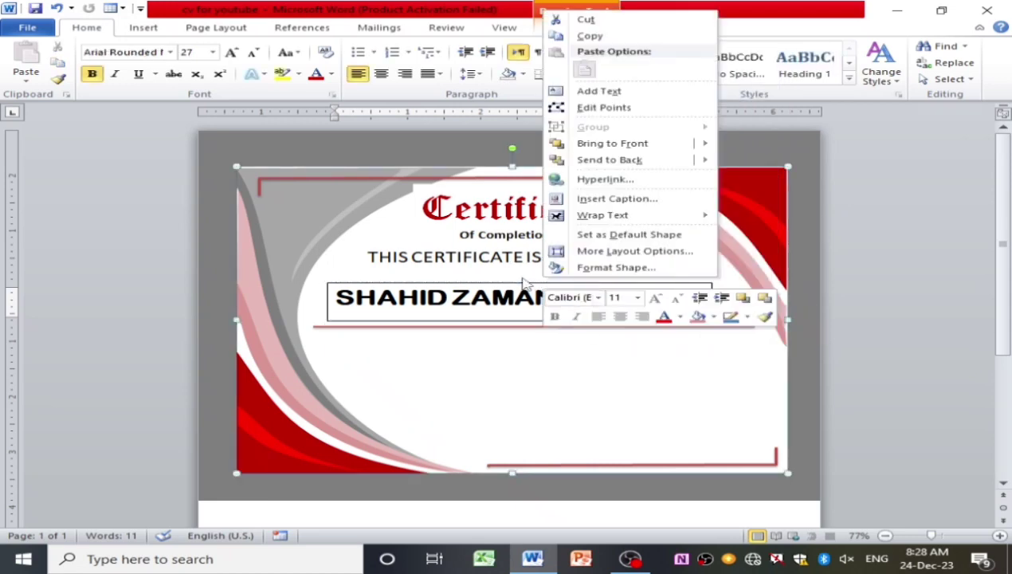
{"action": "left_click", "coordinate": [614, 266]}
{"action": "left_click", "coordinate": [378, 156]}
{"action": "left_click", "coordinate": [713, 428]}
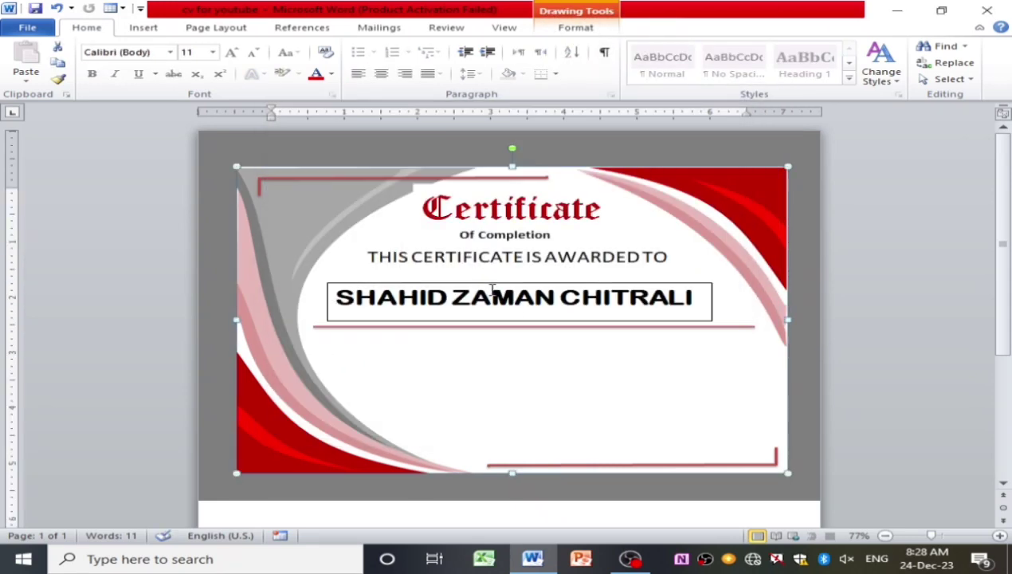
{"action": "right_click", "coordinate": [496, 279]}
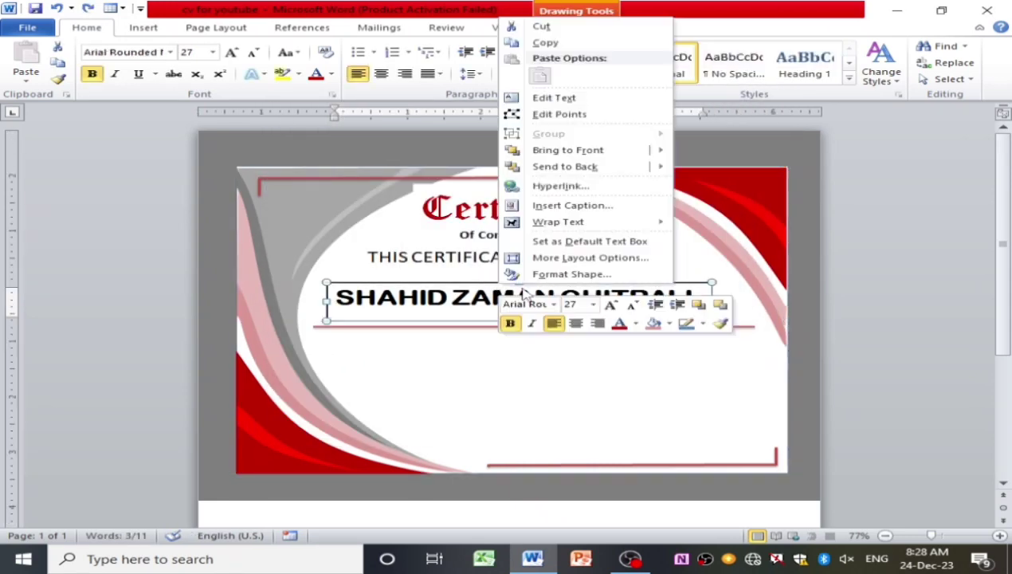
{"action": "left_click", "coordinate": [561, 271]}
{"action": "left_click", "coordinate": [304, 155]}
{"action": "left_click", "coordinate": [699, 429]}
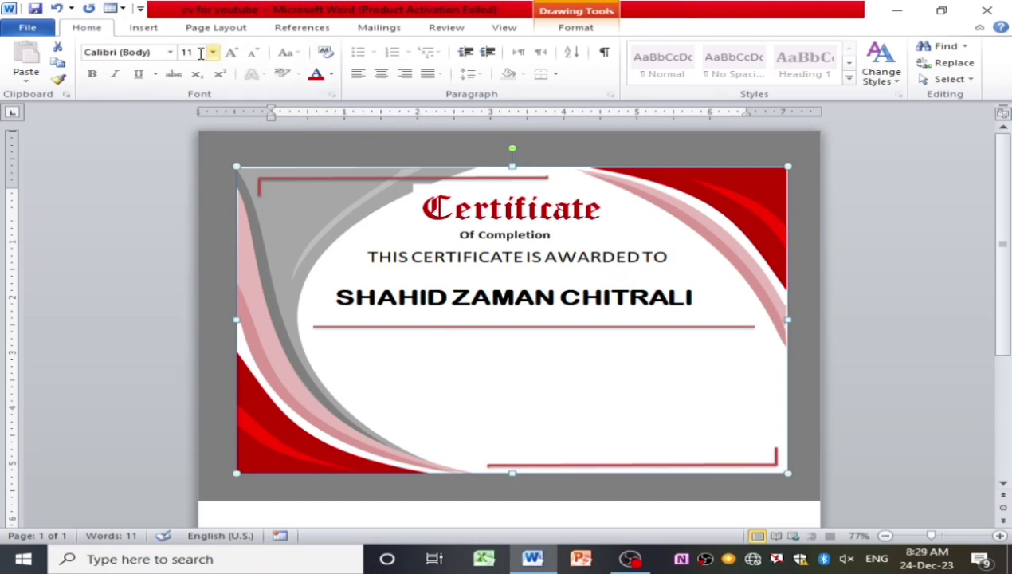
{"action": "left_click", "coordinate": [143, 27]}
Draw a new text box below the red line.
{"action": "left_click", "coordinate": [256, 60]}
{"action": "left_click", "coordinate": [245, 106]}
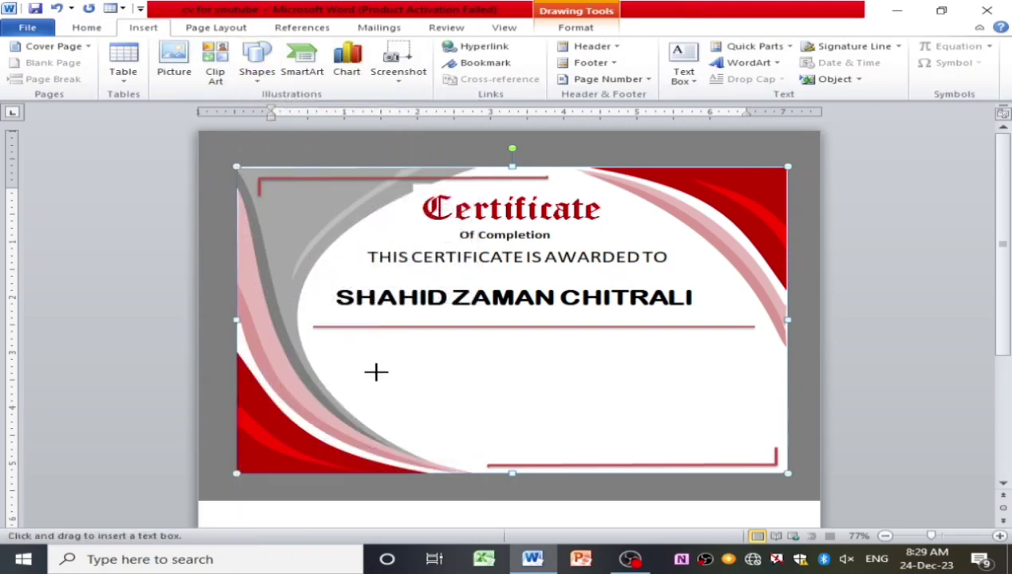
{"action": "mouse_move", "coordinate": [361, 338]}
{"action": "left_mouse_down"}
{"action": "mouse_move", "coordinate": [583, 418]}
{"action": "mouse_move", "coordinate": [722, 384]}
{"action": "mouse_move", "coordinate": [660, 380]}
{"action": "left_mouse_up"}
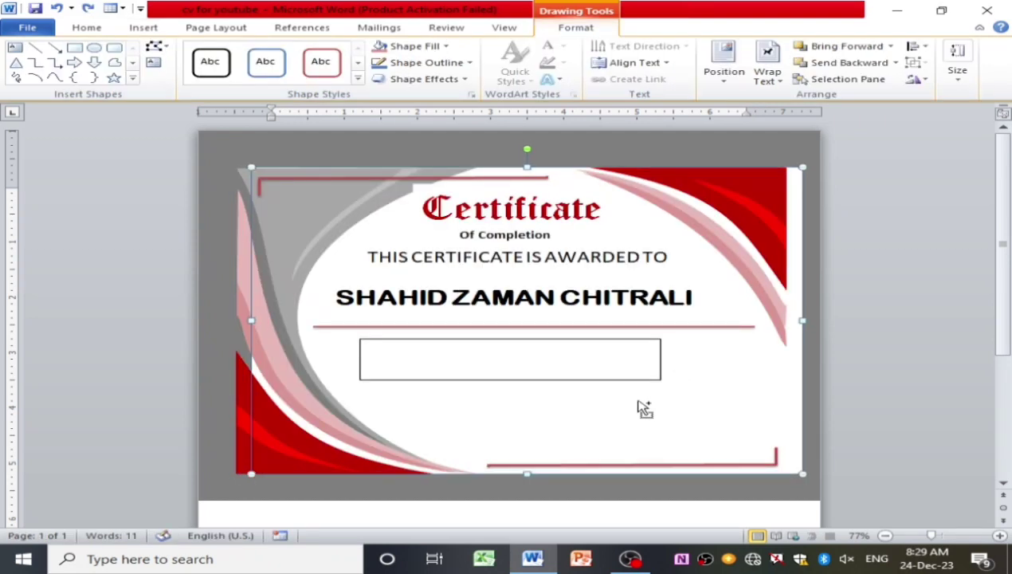
{"action": "left_click", "coordinate": [613, 366]}
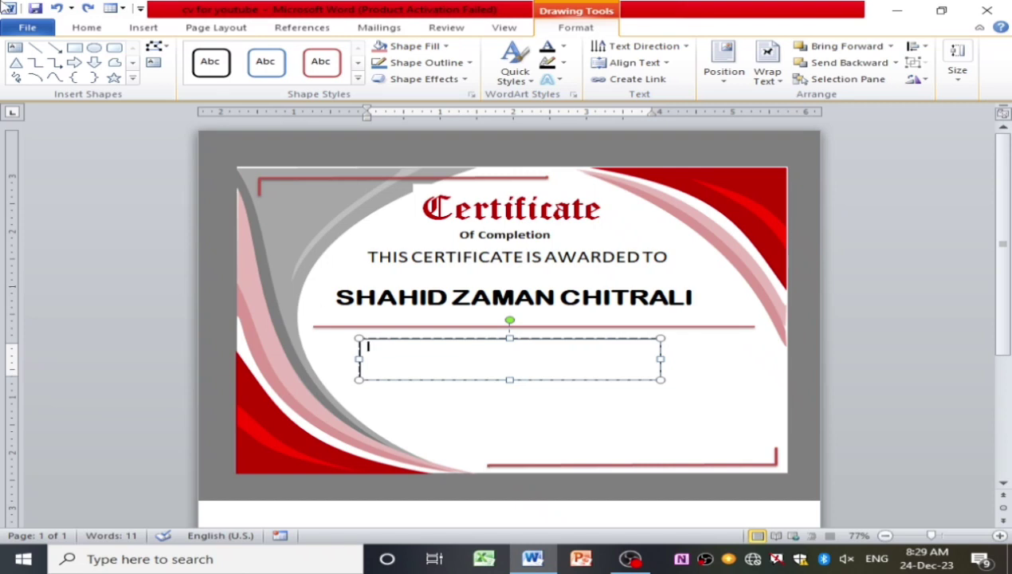
Type the six-month graphic and web designing course description, correcting 'successufully' to 'successfully'.
{"action": "type", "text": "For s"}
{"action": "type", "text": "uccessufully"}
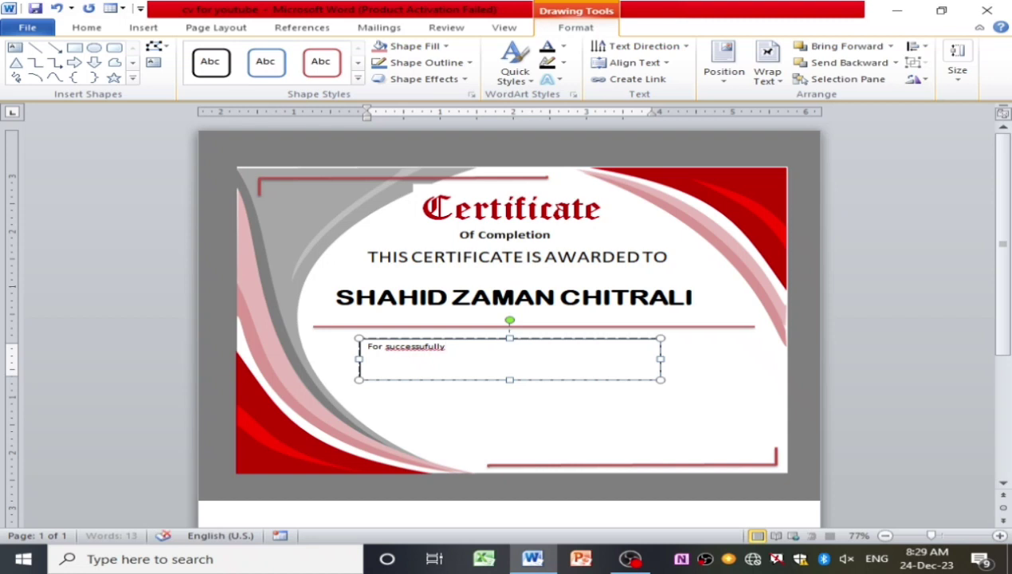
{"action": "right_click", "coordinate": [422, 348]}
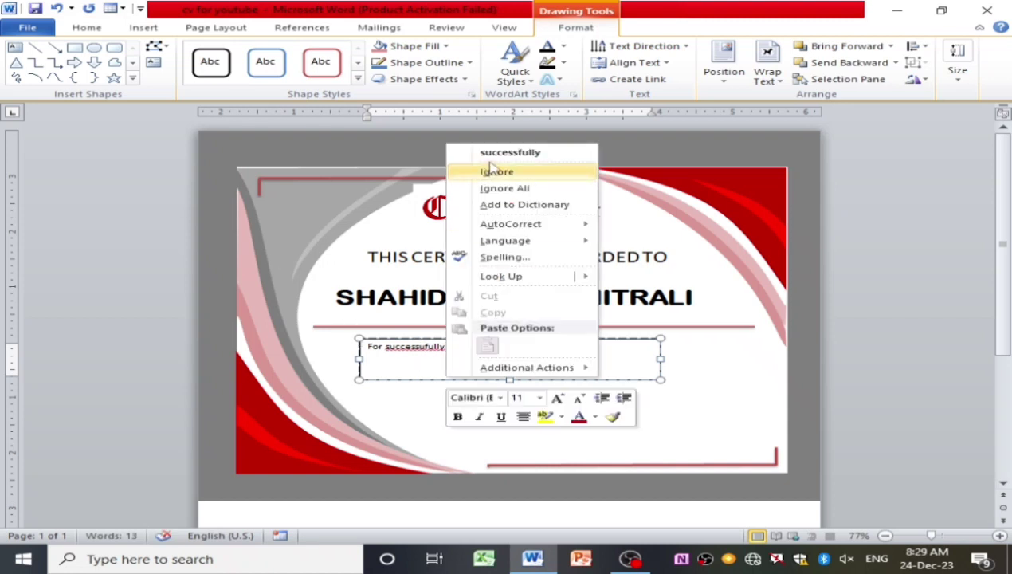
{"action": "left_click", "coordinate": [511, 151]}
{"action": "type", "text": "completing the Six month Course"}
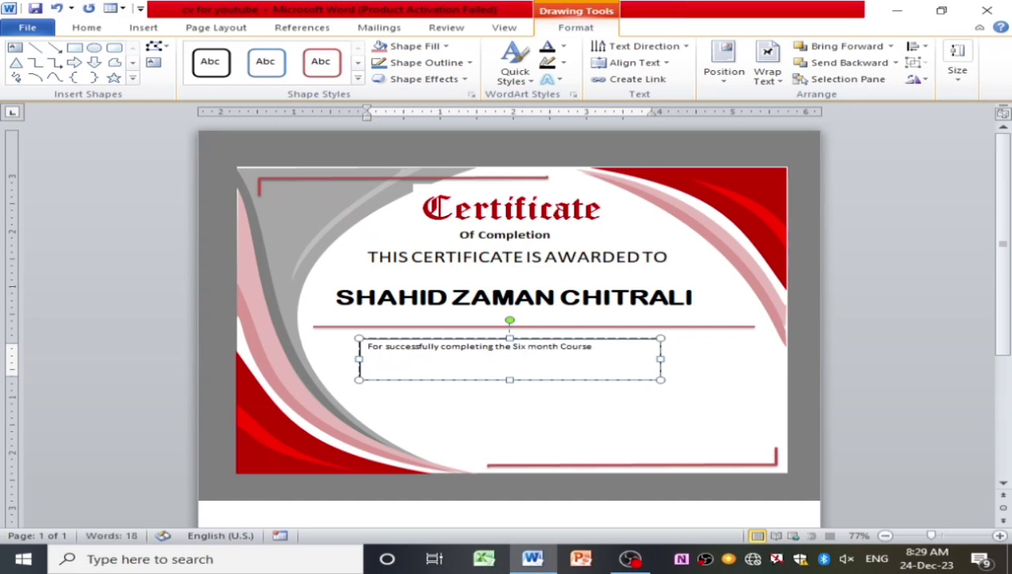
{"action": "type", "text": "of Graph"}
{"action": "type", "text": "iuc design"}
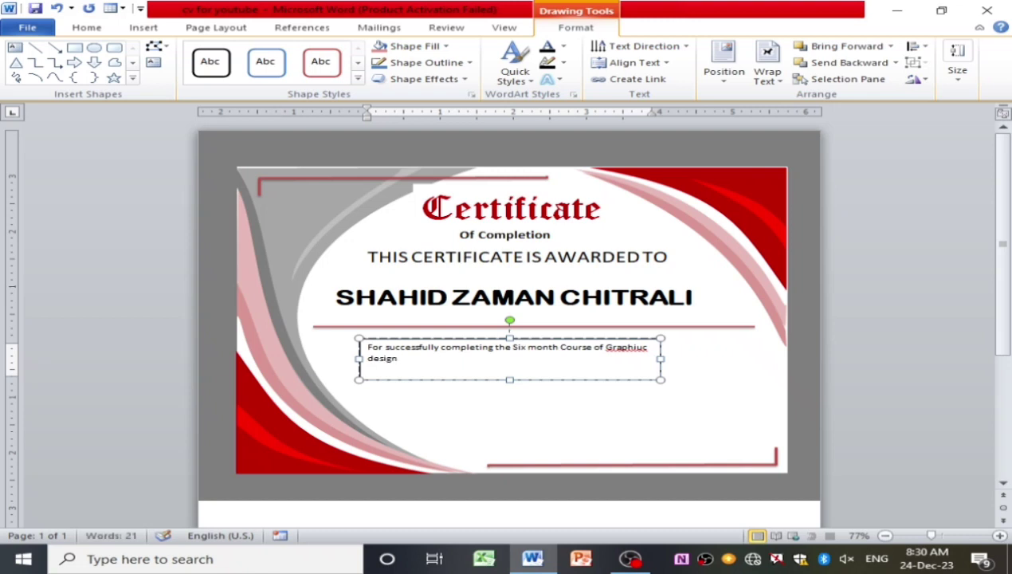
{"action": "type", "text": " and "}
{"action": "type", "text": "web  designing course"}
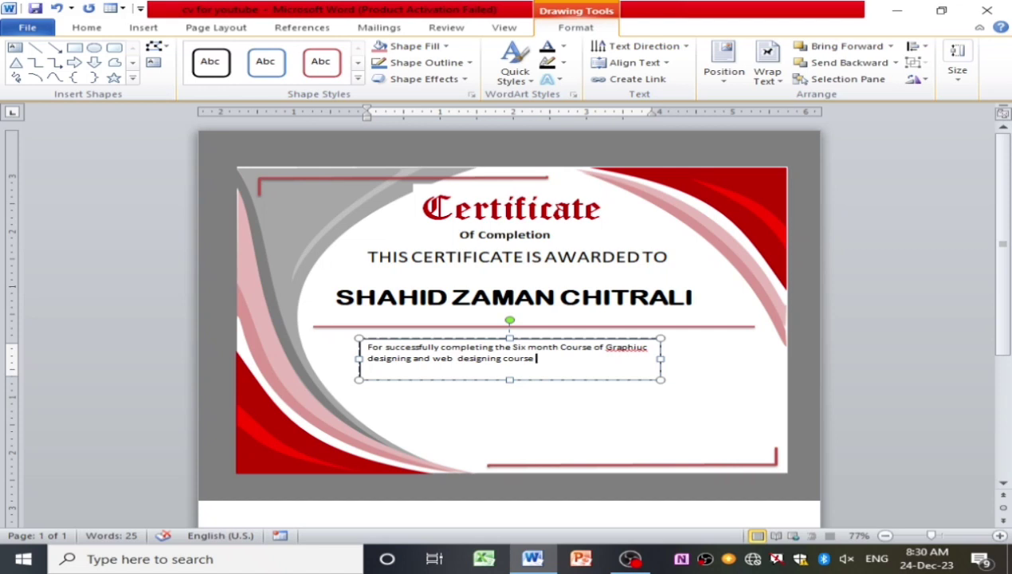
{"action": "type", "text": "2020"}
{"action": "key", "text": "Return"}
{"action": "key", "text": "BackSpace"}
{"action": "type", "text": "1/1/2024"}
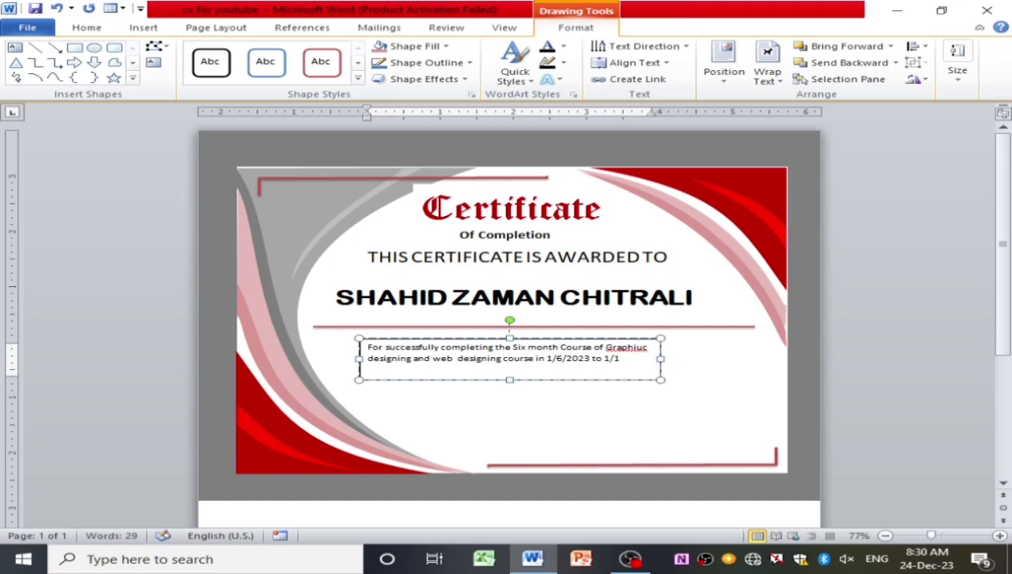
Complete the date as 1/1/2024 and type the line 'SZC Shorthand and Computer Academy Chitral'.
{"action": "type", "text": "023"}
{"action": "type", "text": "szxc"}
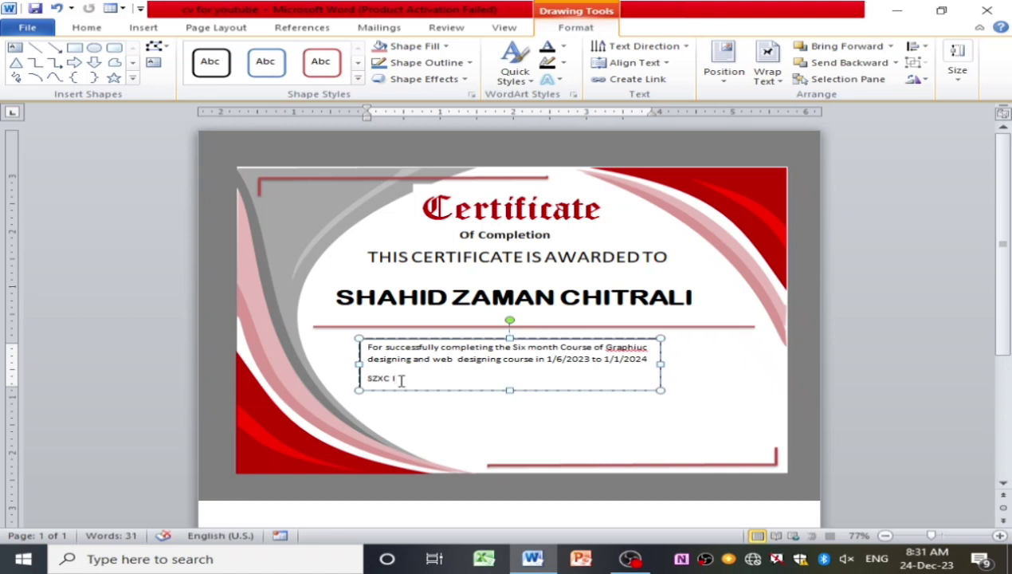
{"action": "key", "text": "ctrl+z"}
{"action": "type", "text": "s"}
{"action": "type", "text": " Short"}
{"action": "type", "text": "hand and Computere"}
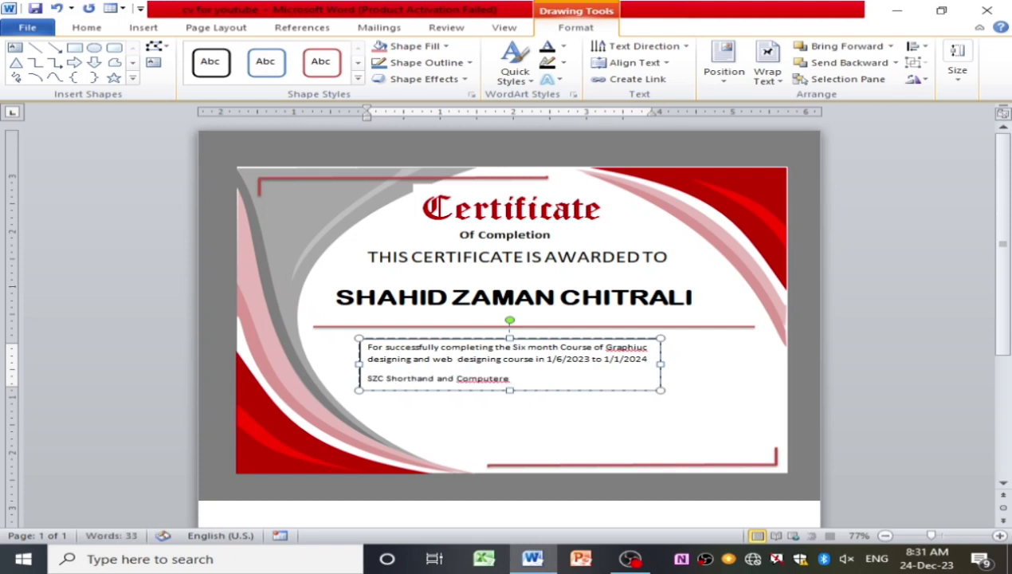
{"action": "key", "text": "BackSpace"}
{"action": "type", "text": " Accademy"}
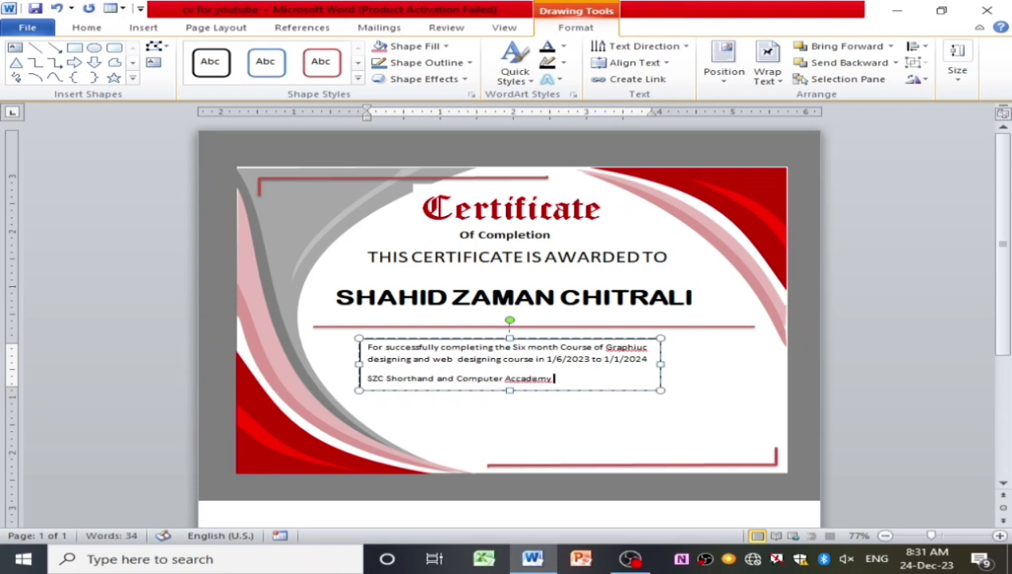
{"action": "type", "text": "itral"}
Correct Graphiuc to Graphic and Accademy to Academy, ignore Chitral, and select the academy line.
{"action": "right_click", "coordinate": [637, 349]}
{"action": "left_click", "coordinate": [700, 108]}
{"action": "right_click", "coordinate": [550, 378]}
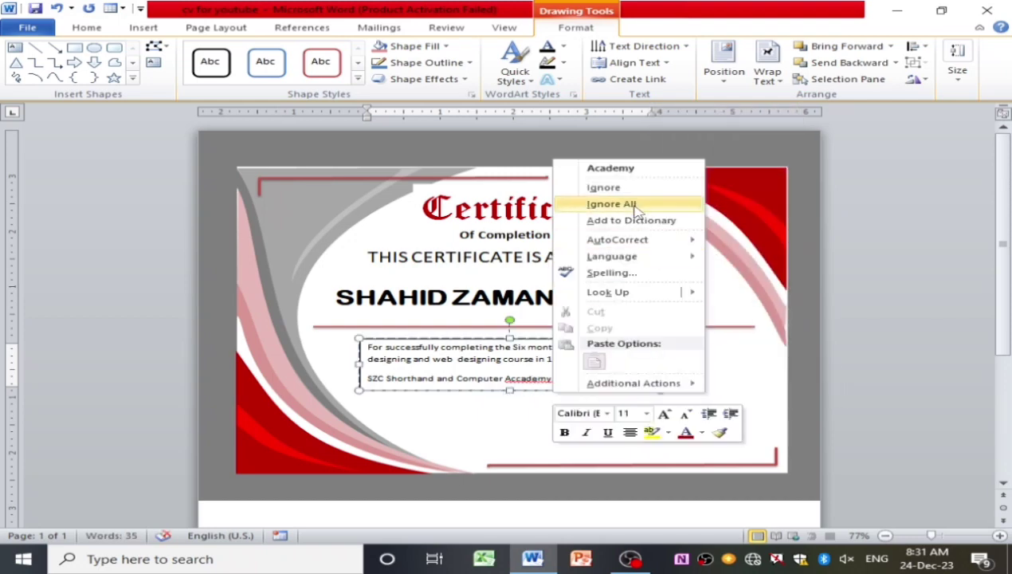
{"action": "left_click", "coordinate": [598, 168]}
{"action": "right_click", "coordinate": [579, 378]}
{"action": "left_click", "coordinate": [651, 205]}
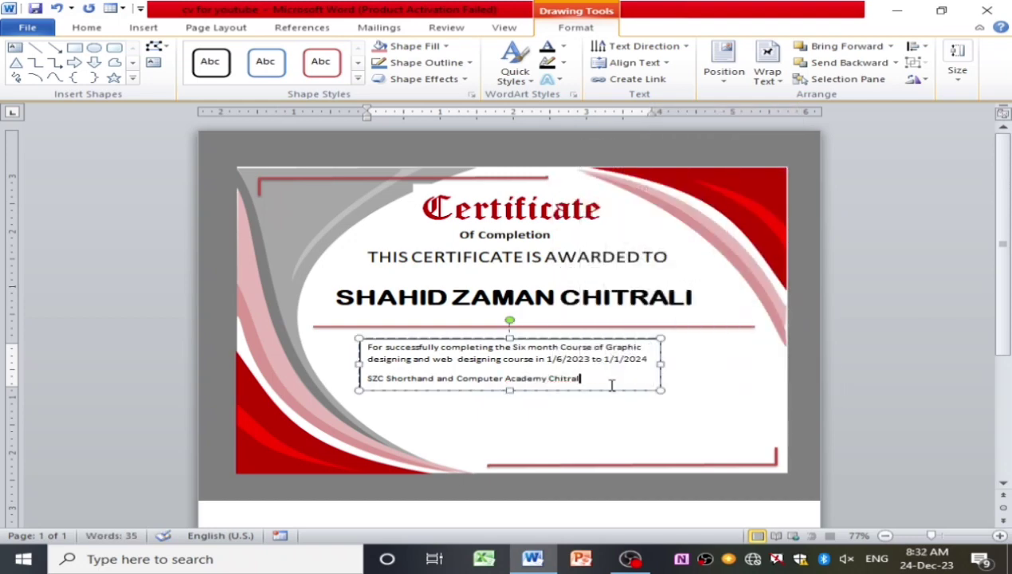
{"action": "left_click_drag", "start_coordinate": [585, 378], "coordinate": [368, 379]}
Enlarge the academy line's font by two sizes.
{"action": "key", "text": "ctrl+bracketright"}
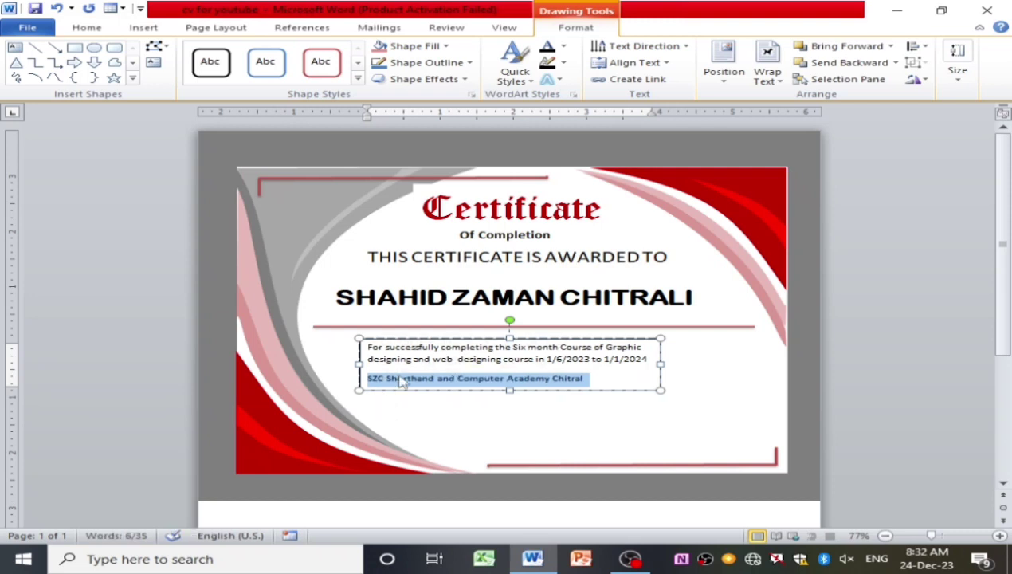
{"action": "key", "text": "ctrl+bracketright"}
{"action": "key", "text": "ctrl+bracketright"}
{"action": "left_click", "coordinate": [630, 440]}
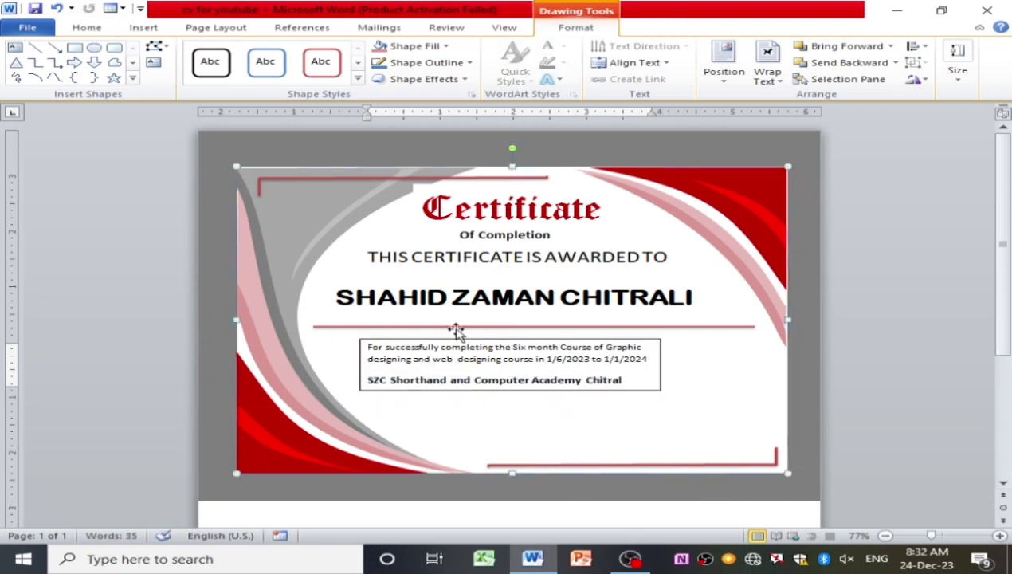
Set the course text box's line colour to No line in Format Shape.
{"action": "right_click", "coordinate": [467, 352]}
{"action": "right_click", "coordinate": [415, 356]}
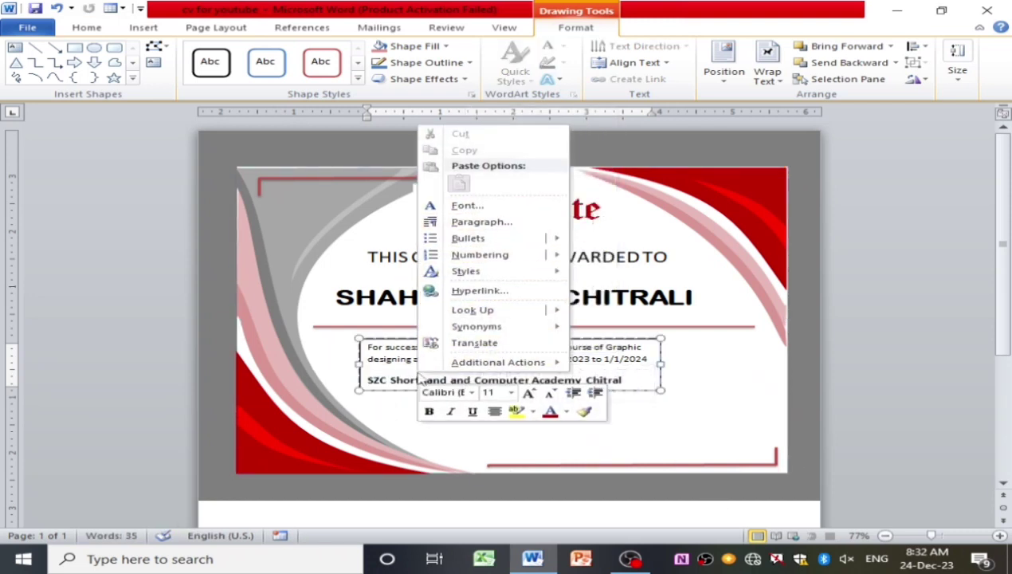
{"action": "right_click", "coordinate": [391, 393]}
{"action": "left_click", "coordinate": [453, 379]}
{"action": "left_click", "coordinate": [289, 154]}
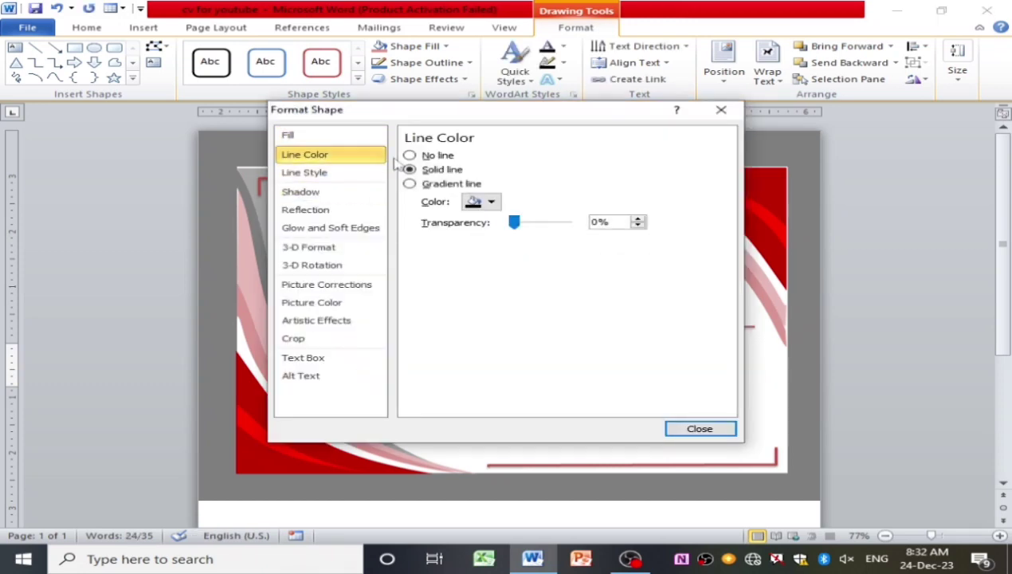
{"action": "left_click", "coordinate": [409, 152]}
{"action": "left_click", "coordinate": [699, 427]}
{"action": "left_click", "coordinate": [429, 454]}
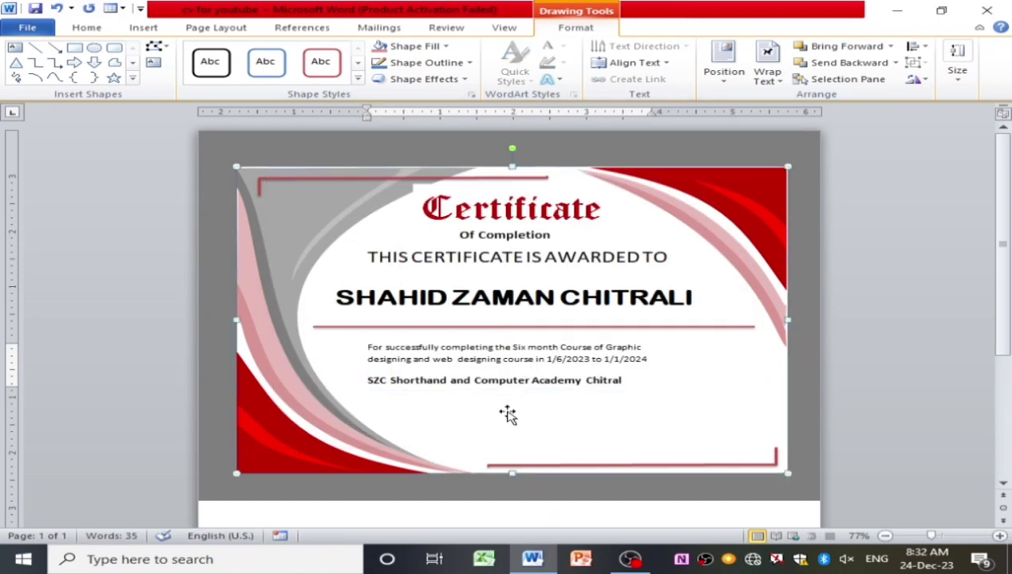
Centre the academy line and draw a short signature line at the lower left.
{"action": "left_click", "coordinate": [377, 367]}
{"action": "key", "text": "ctrl+a"}
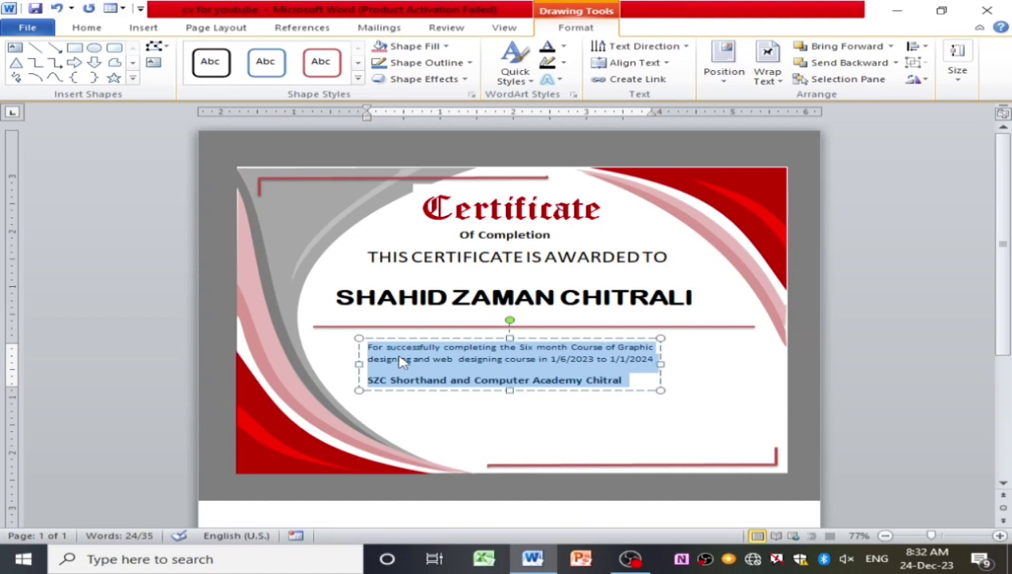
{"action": "left_click_drag", "start_coordinate": [368, 380], "coordinate": [623, 381]}
{"action": "key", "text": "ctrl+e"}
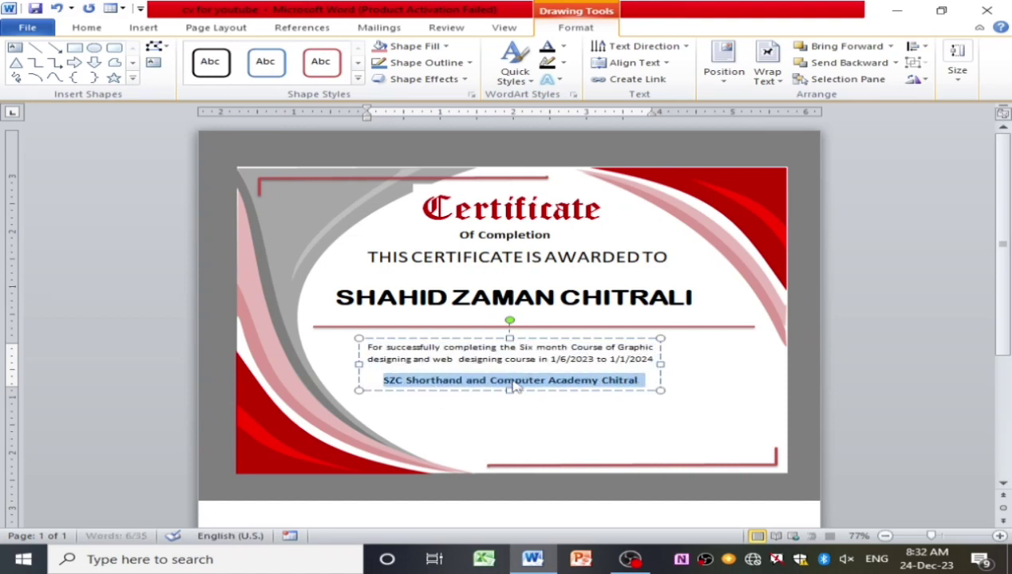
{"action": "left_click", "coordinate": [682, 422]}
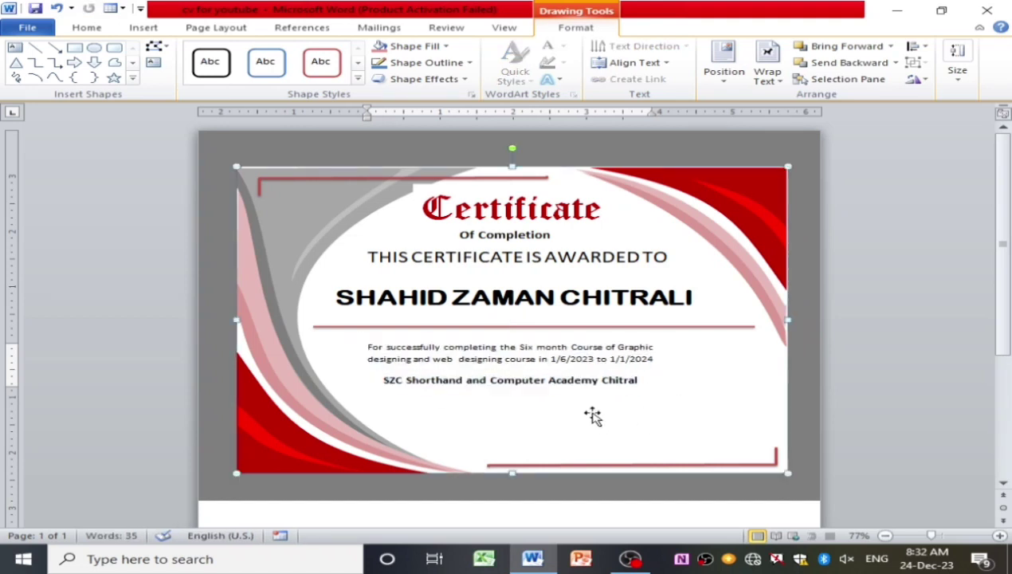
{"action": "left_click", "coordinate": [35, 48]}
{"action": "left_click_drag", "start_coordinate": [383, 429], "coordinate": [496, 431]}
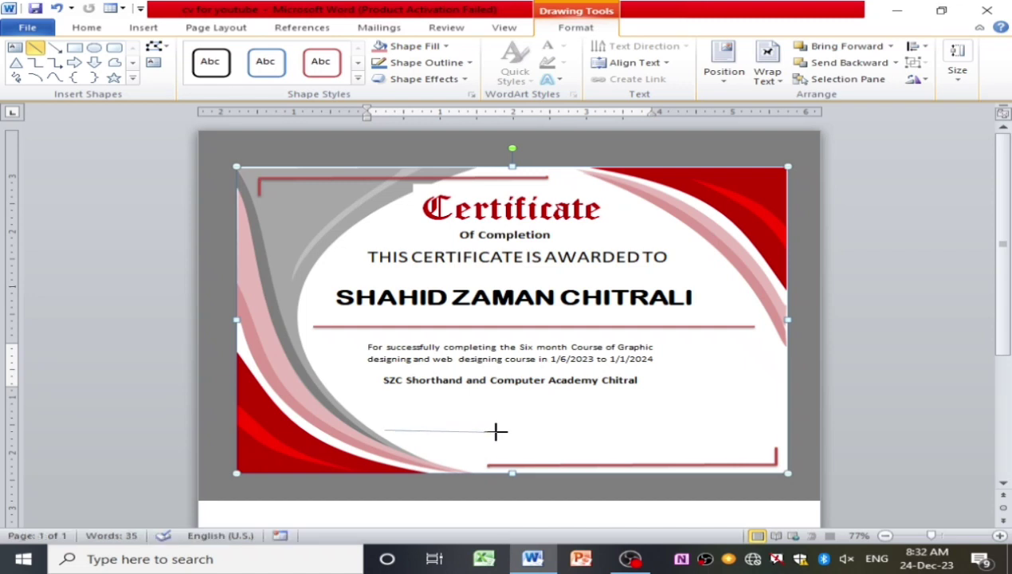
Apply the red line style and place a copy at the certificate's lower right.
{"action": "left_click", "coordinate": [357, 64]}
{"action": "left_click", "coordinate": [211, 64]}
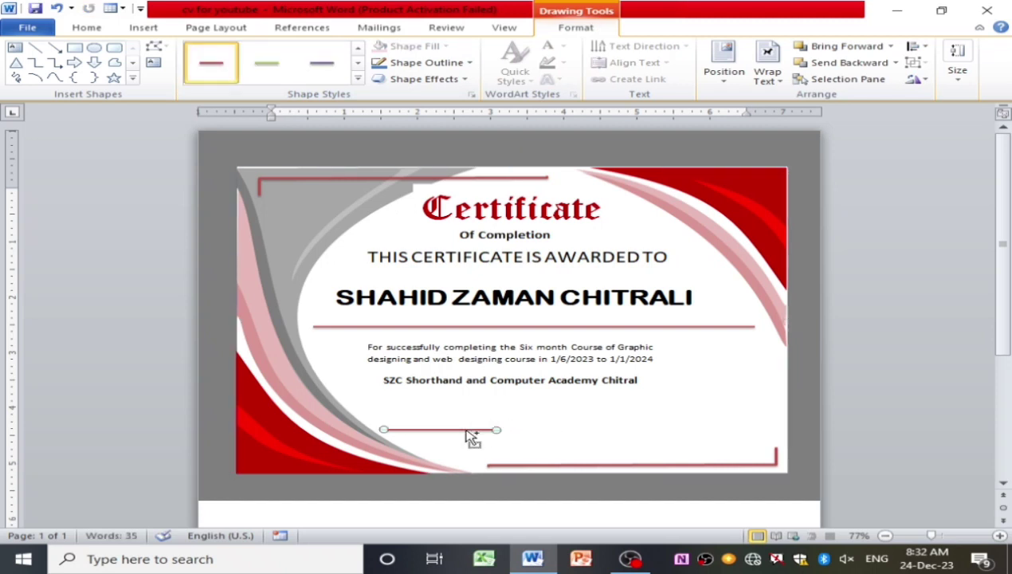
{"action": "key", "text": "ctrl+c"}
{"action": "key", "text": "ctrl+v"}
{"action": "left_click_drag", "start_coordinate": [465, 438], "coordinate": [701, 428]}
{"action": "left_click", "coordinate": [294, 290]}
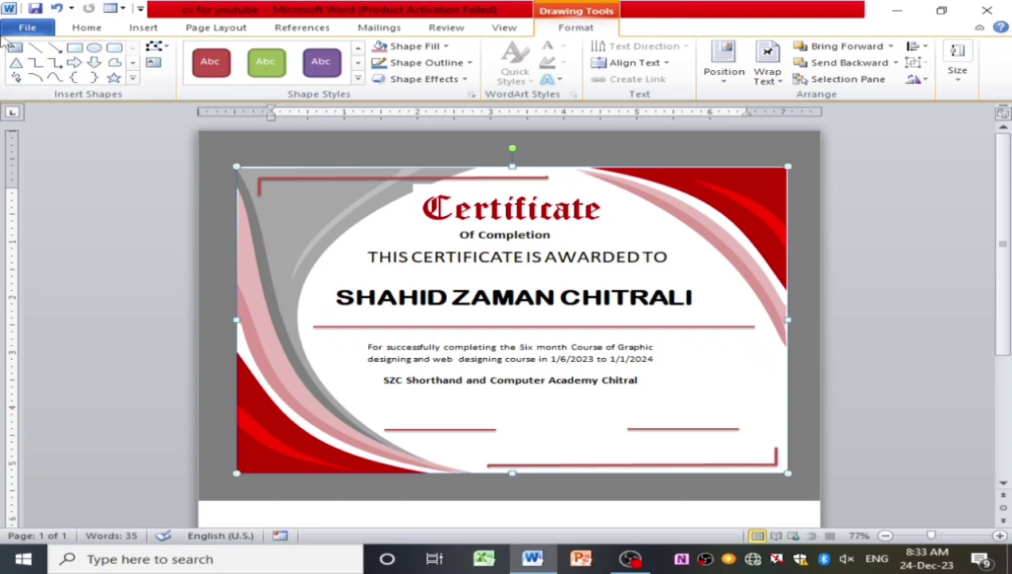
{"action": "left_click", "coordinate": [15, 47]}
Add a DATE label text box under the left red line.
{"action": "left_click_drag", "start_coordinate": [412, 435], "coordinate": [478, 454]}
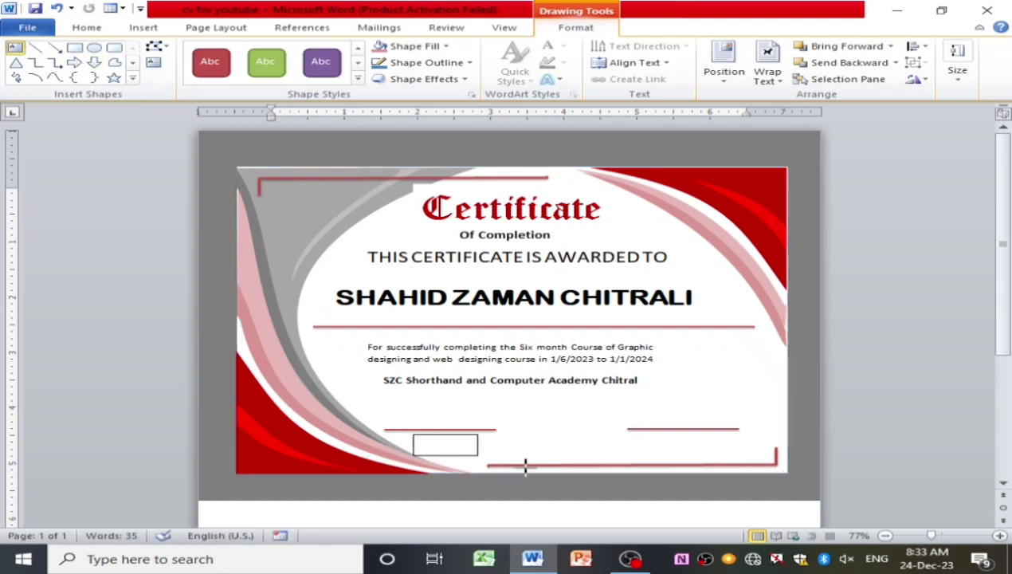
{"action": "type", "text": "D"}
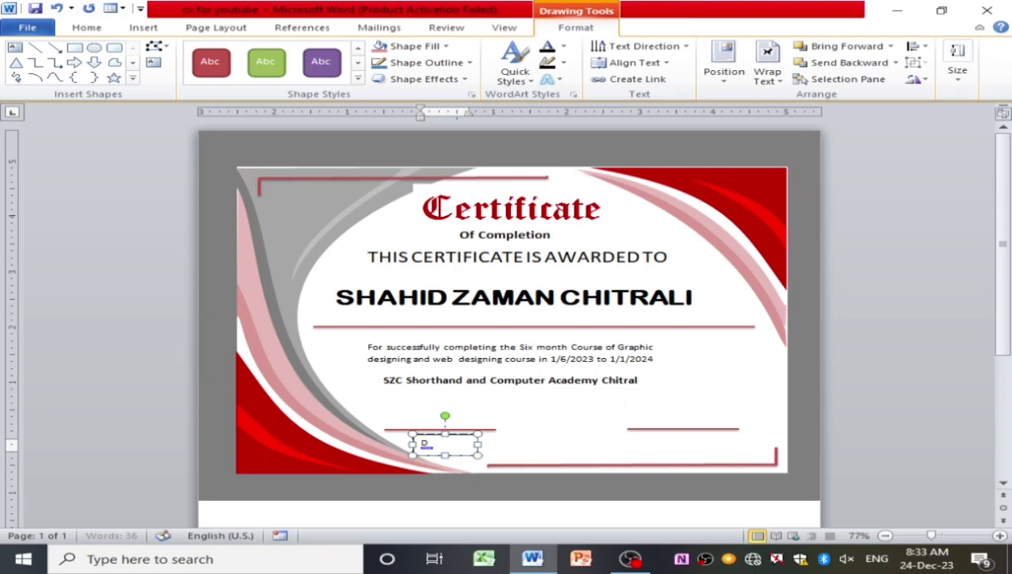
{"action": "type", "text": "ateATE"}
{"action": "key", "text": "ctrl+d"}
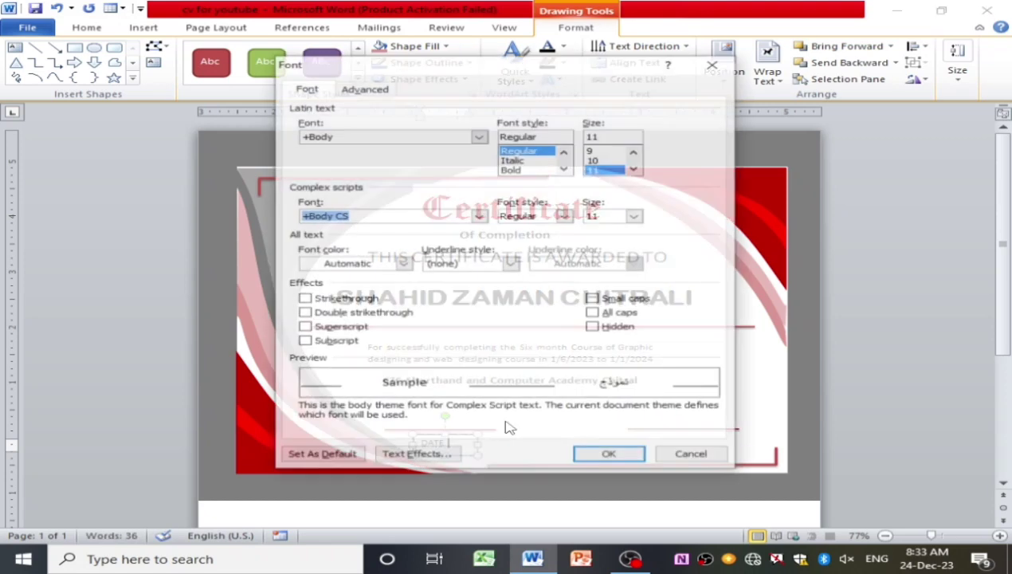
{"action": "left_click", "coordinate": [690, 453]}
Copy the label under the right red line and change it to SIGNATURE.
{"action": "mouse_move", "coordinate": [468, 442]}
{"action": "left_mouse_down"}
{"action": "mouse_move", "coordinate": [693, 434]}
{"action": "mouse_move", "coordinate": [673, 434]}
{"action": "left_mouse_up"}
{"action": "double_click", "coordinate": [646, 442]}
{"action": "key", "text": "BackSpace"}
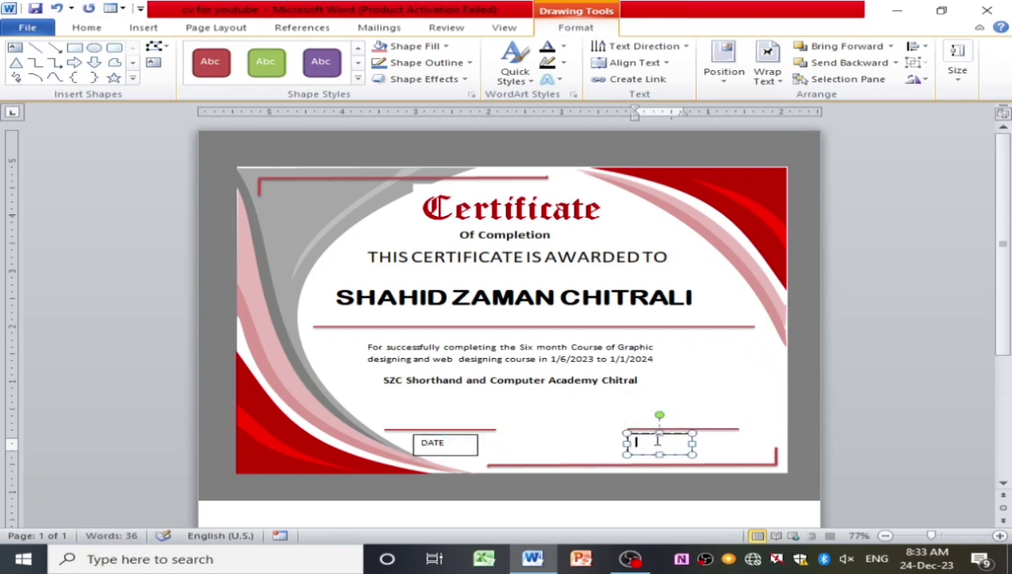
{"action": "type", "text": "sSIGNATUR"}
{"action": "type", "text": "E"}
{"action": "left_click_drag", "start_coordinate": [693, 453], "coordinate": [701, 432]}
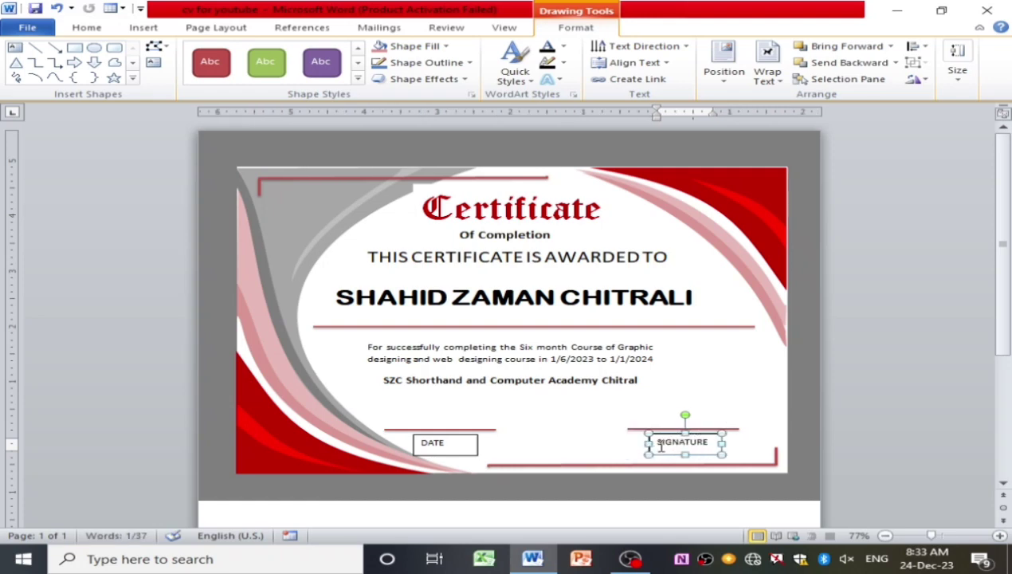
Remove the outlines from the DATE and SIGNATURE text boxes.
{"action": "right_click", "coordinate": [470, 442]}
{"action": "left_click", "coordinate": [545, 427]}
{"action": "left_click", "coordinate": [290, 154]}
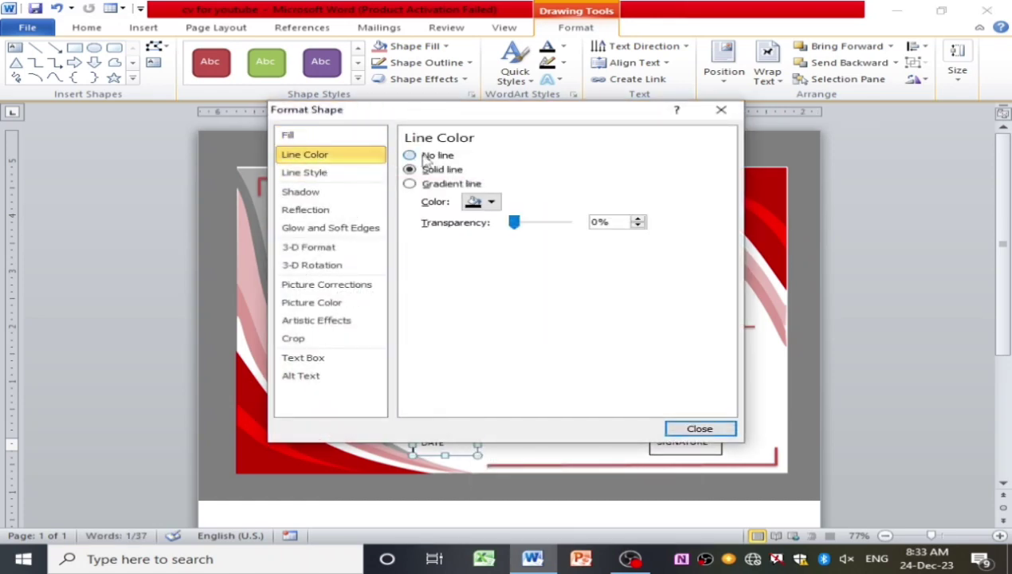
{"action": "left_click", "coordinate": [408, 153]}
{"action": "left_click", "coordinate": [695, 427]}
{"action": "right_click", "coordinate": [695, 426]}
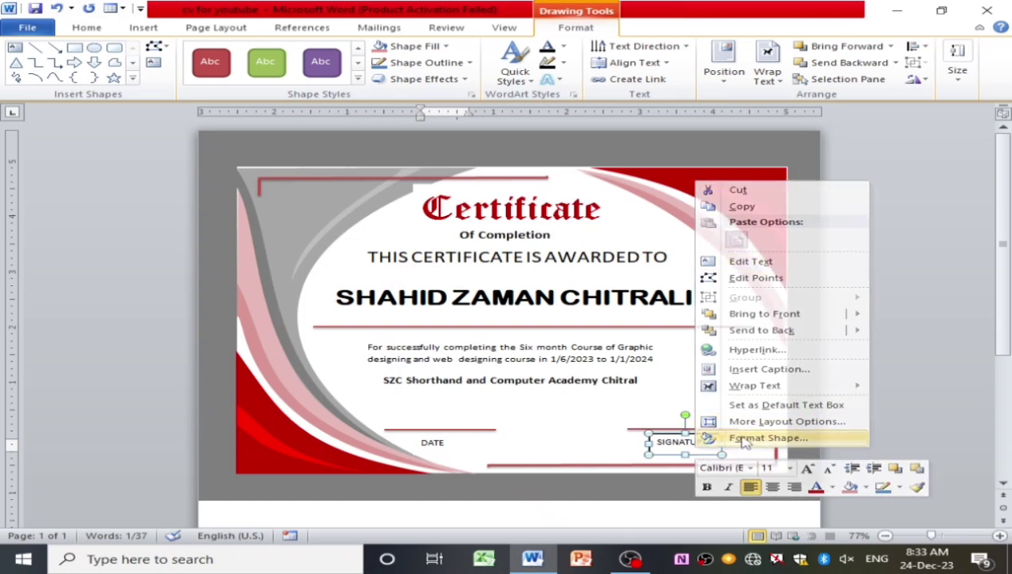
{"action": "left_click", "coordinate": [757, 437]}
{"action": "left_click", "coordinate": [323, 155]}
{"action": "left_click", "coordinate": [698, 427]}
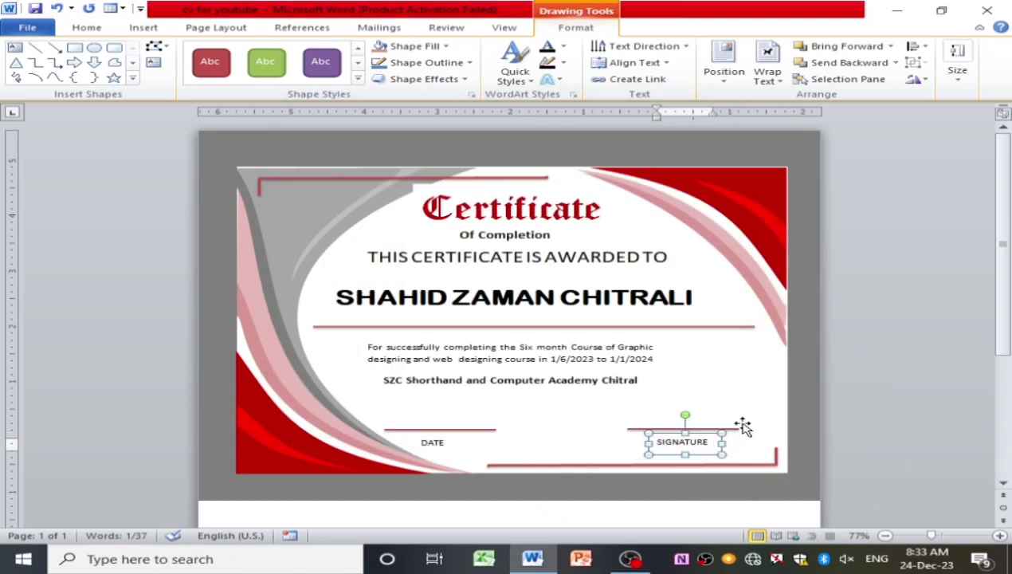
{"action": "left_click", "coordinate": [693, 447]}
Select the SIGNATURE and DATE label texts.
{"action": "left_click", "coordinate": [689, 442]}
{"action": "left_click_drag", "start_coordinate": [719, 446], "coordinate": [641, 444]}
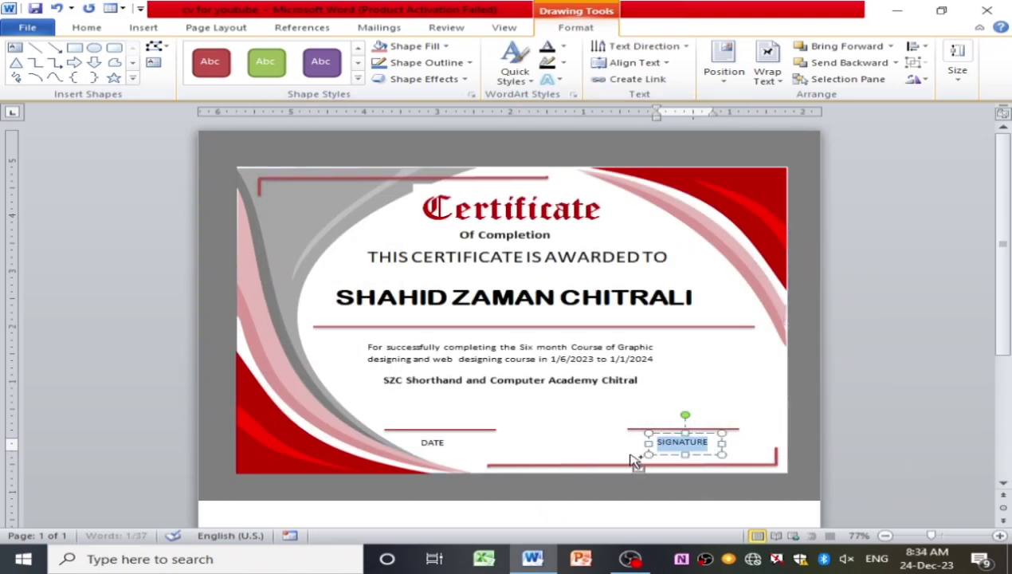
{"action": "double_click", "coordinate": [430, 443], "text": "ctrl"}
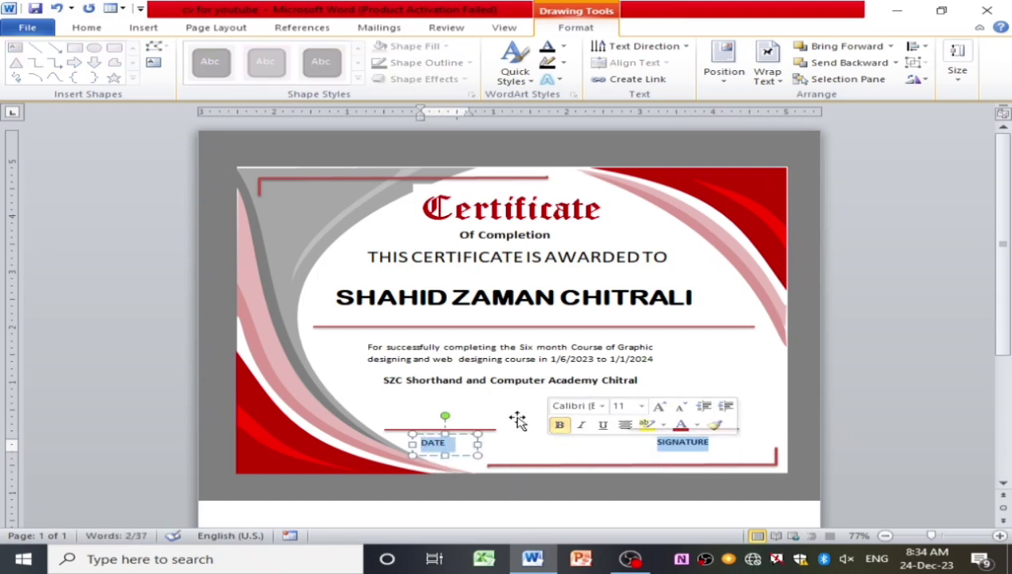
{"action": "left_click", "coordinate": [444, 405]}
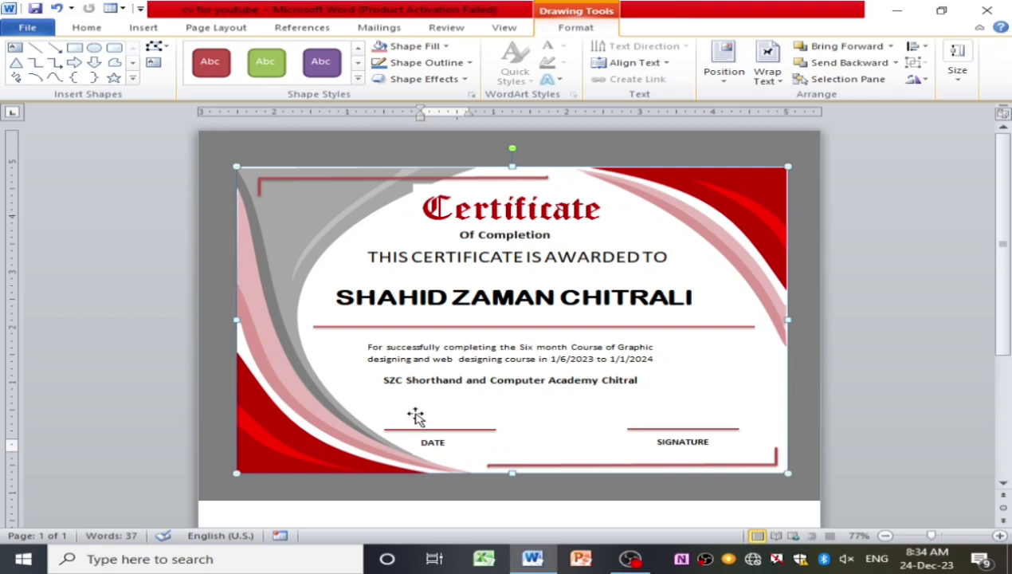
{"action": "left_click", "coordinate": [15, 48]}
Draw a text box above DATE holding the bold date 01/01/2024, enlarged to fit.
{"action": "left_click_drag", "start_coordinate": [390, 411], "coordinate": [487, 425]}
{"action": "type", "text": "01/01/"}
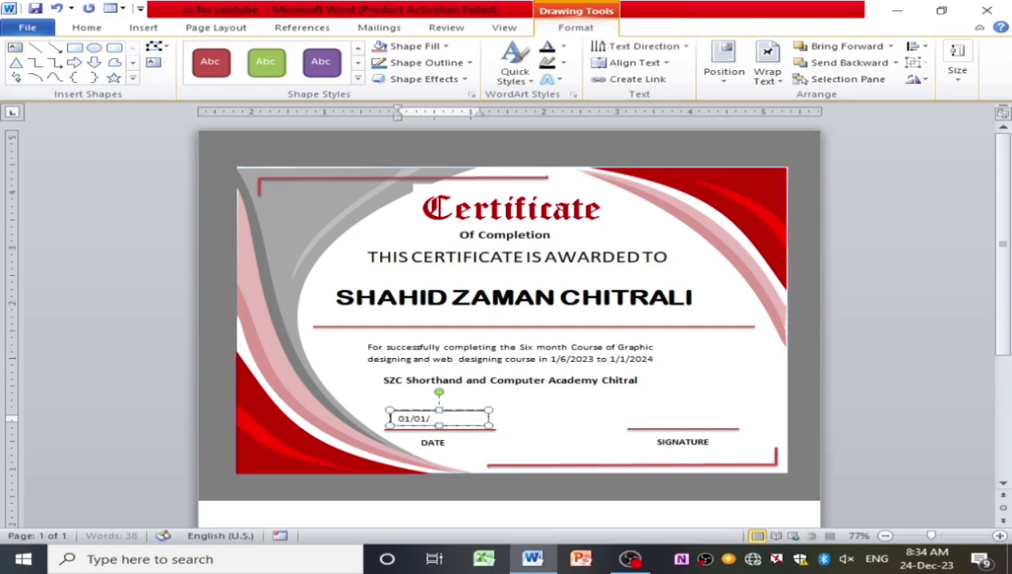
{"action": "type", "text": "2024"}
{"action": "key", "text": "ctrl+a"}
{"action": "key", "text": "ctrl+b"}
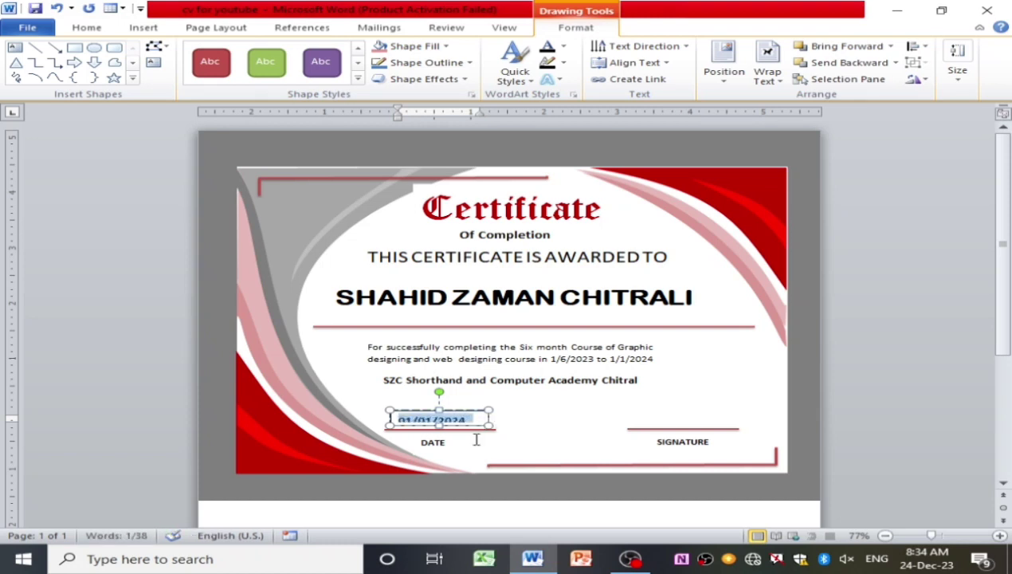
{"action": "left_click", "coordinate": [463, 404]}
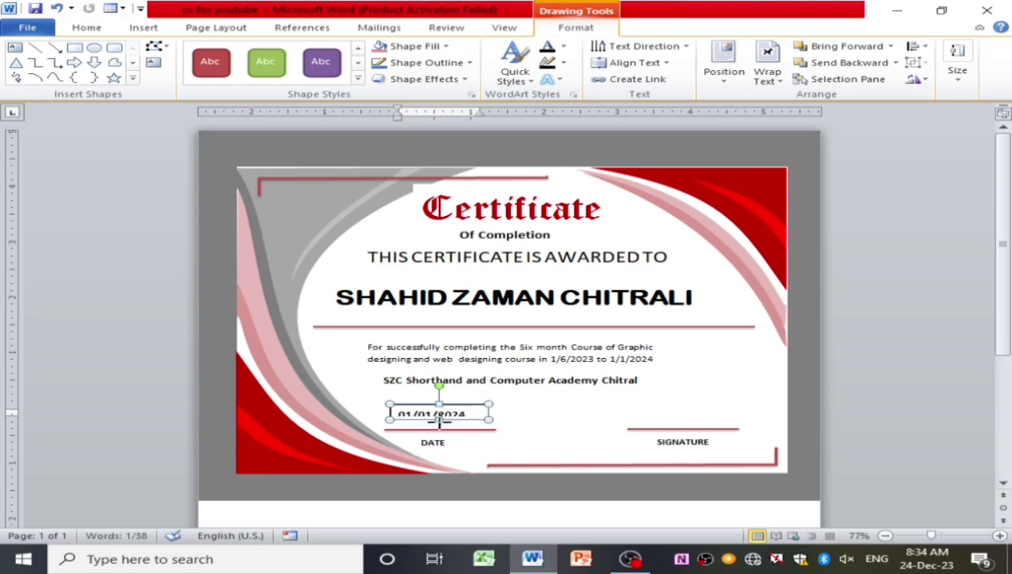
{"action": "left_click_drag", "start_coordinate": [439, 425], "coordinate": [439, 430]}
Set the date box's line colour to No line.
{"action": "left_click", "coordinate": [506, 428]}
{"action": "left_click", "coordinate": [429, 430]}
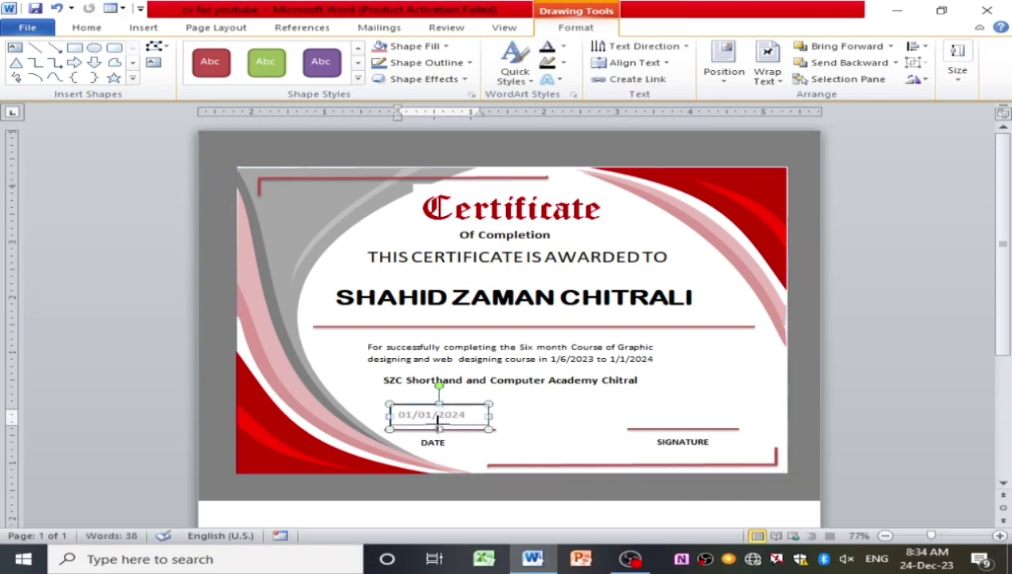
{"action": "left_click", "coordinate": [452, 417]}
{"action": "right_click", "coordinate": [452, 417]}
{"action": "left_click", "coordinate": [514, 406]}
{"action": "left_click", "coordinate": [305, 154]}
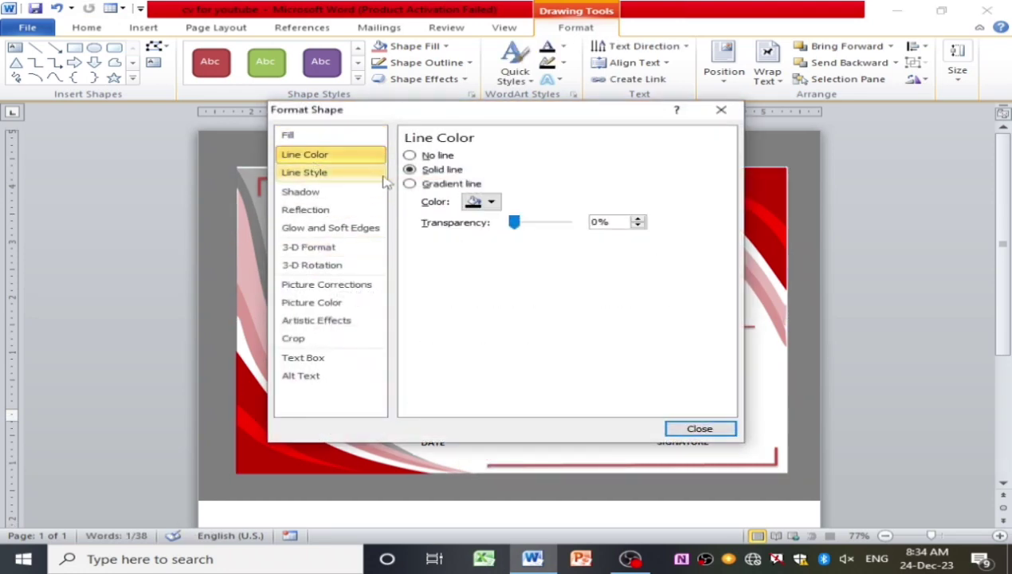
{"action": "left_click", "coordinate": [409, 154]}
{"action": "left_click", "coordinate": [700, 428]}
{"action": "left_click", "coordinate": [584, 446]}
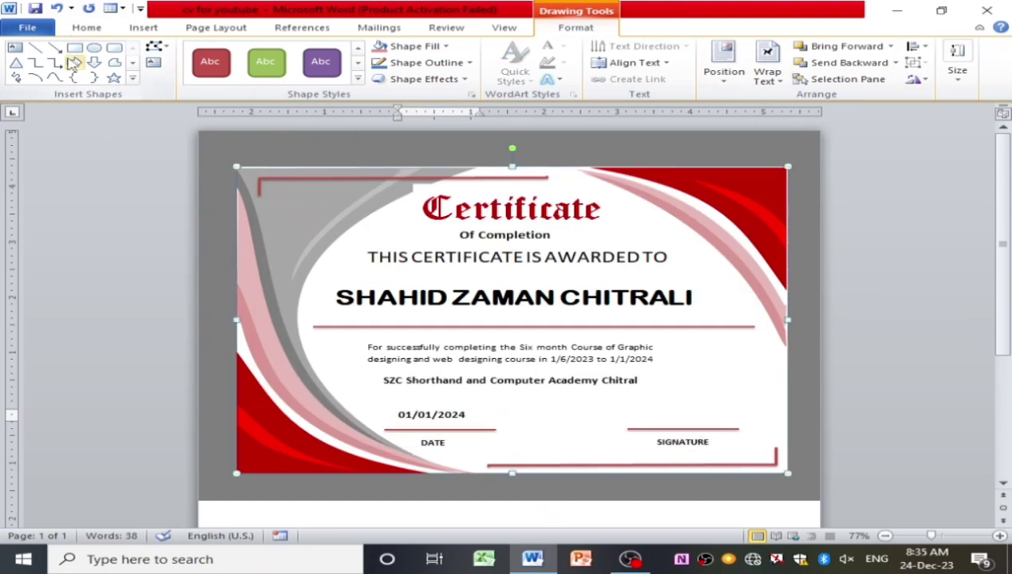
Scribble an SZC signature above SIGNATURE and give it a thicker line style.
{"action": "left_click", "coordinate": [54, 77]}
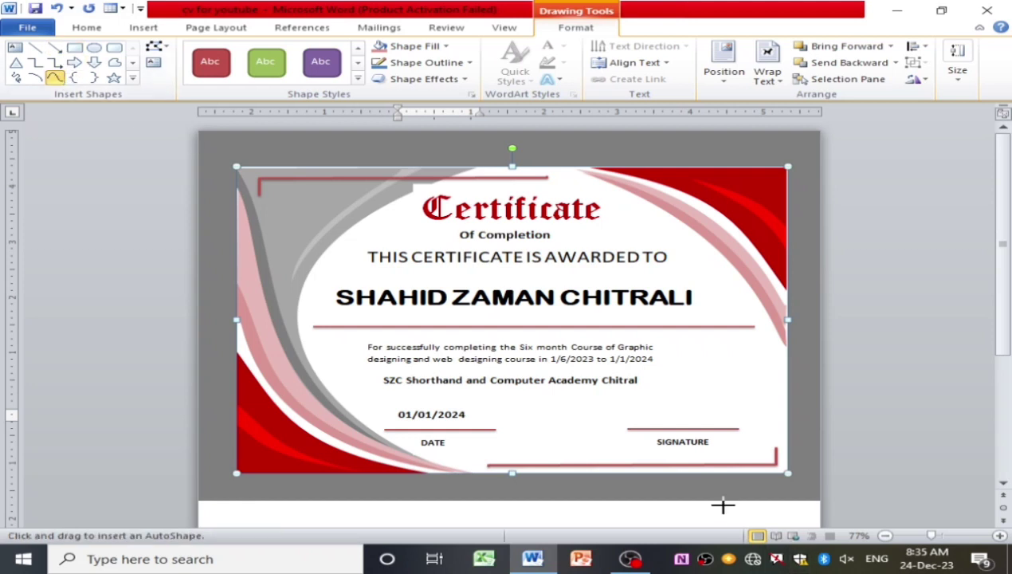
{"action": "left_click", "coordinate": [668, 405]}
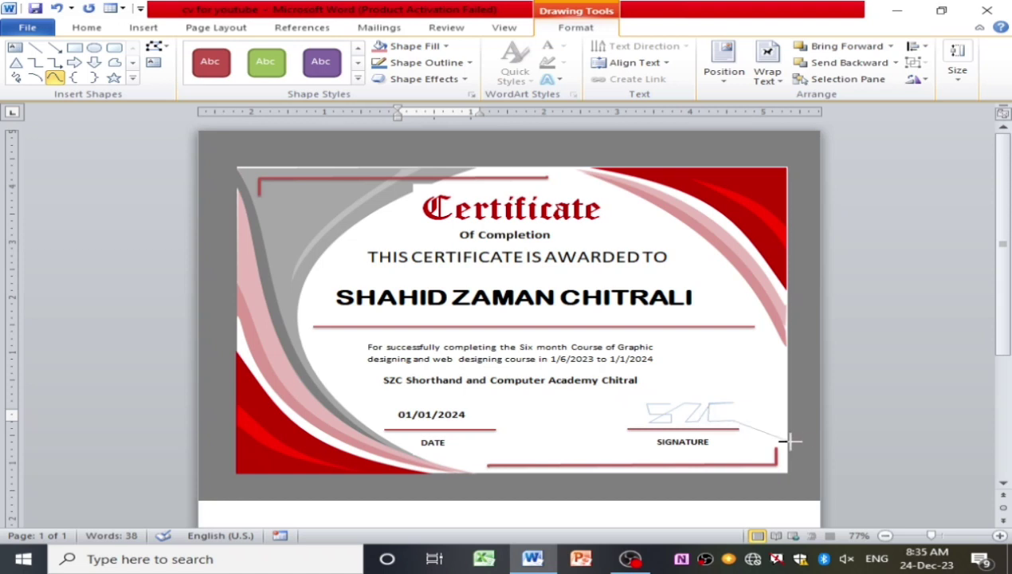
{"action": "left_click_drag", "start_coordinate": [730, 418], "coordinate": [727, 420]}
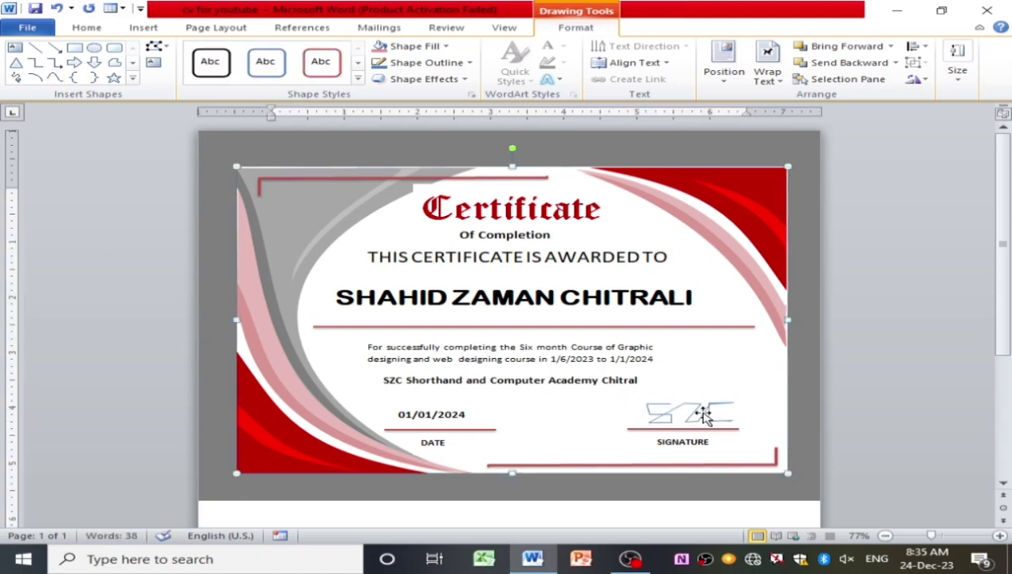
{"action": "left_click", "coordinate": [358, 64]}
{"action": "left_click", "coordinate": [267, 63]}
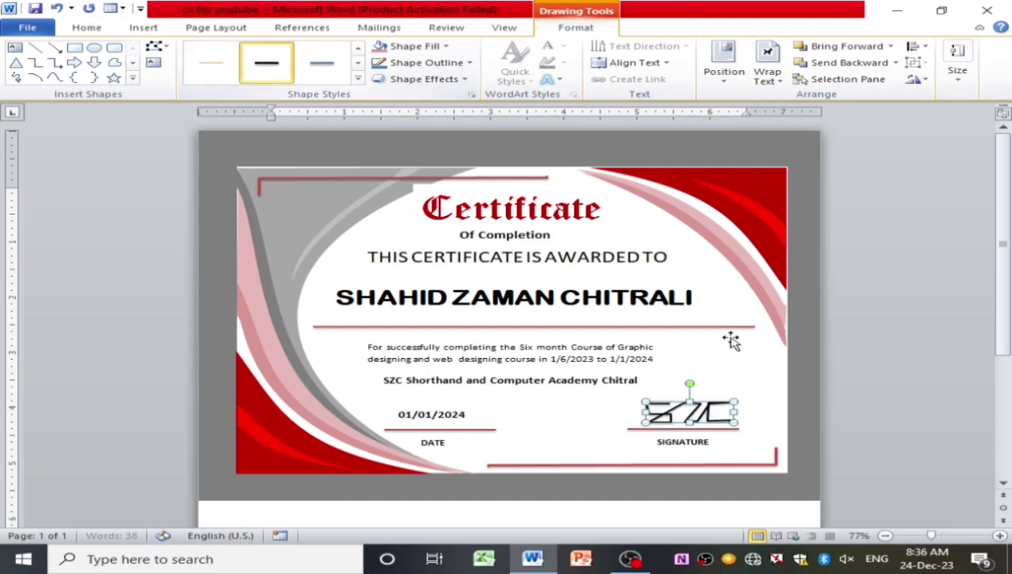
{"action": "left_click", "coordinate": [669, 445]}
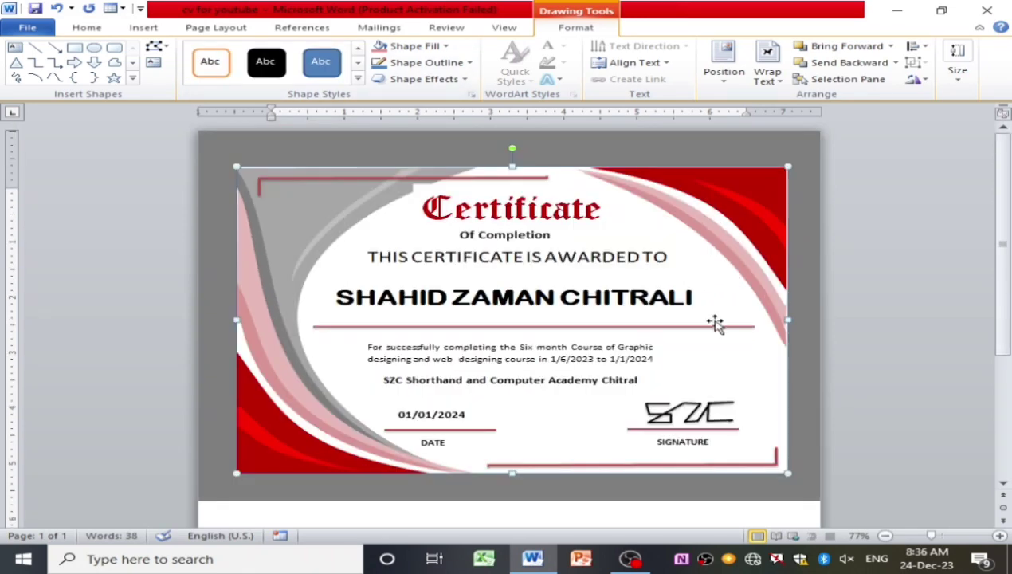
Draw a ten-point star on the page below the certificate.
{"action": "left_click", "coordinate": [132, 77]}
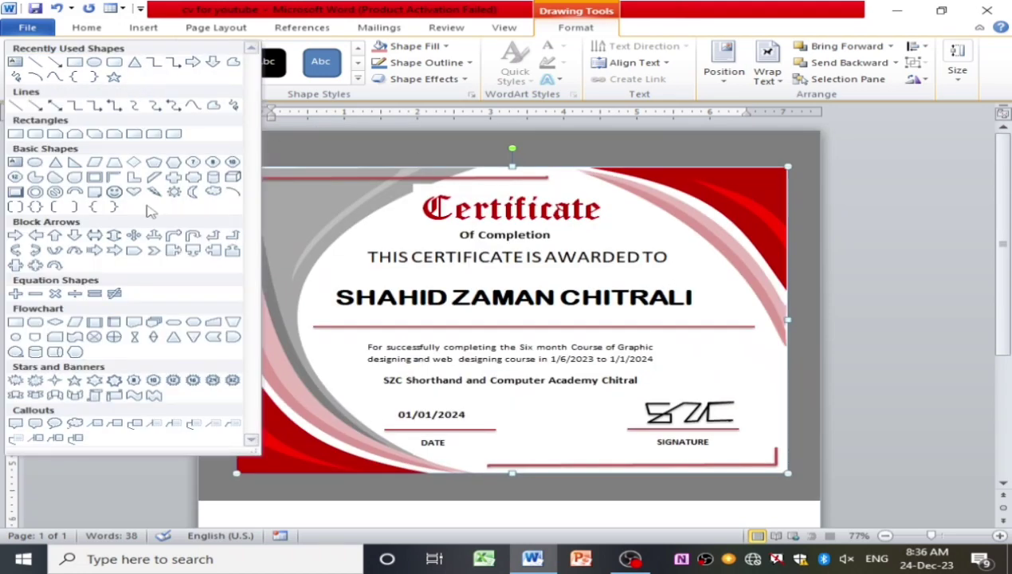
{"action": "left_click", "coordinate": [115, 396]}
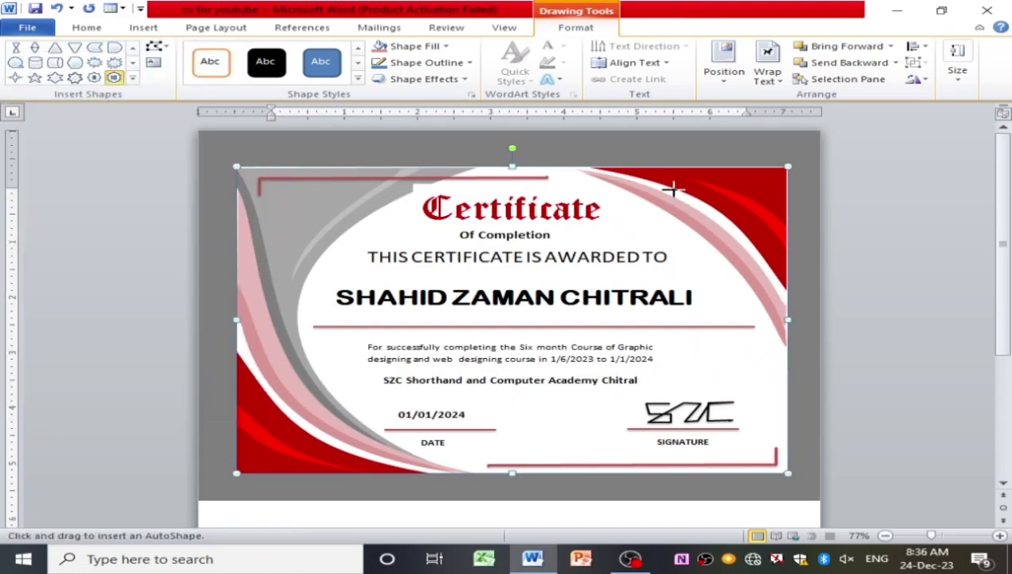
{"action": "scroll", "coordinate": [667, 239], "scroll_direction": "down", "scroll_amount": 3}
{"action": "scroll", "coordinate": [478, 374], "scroll_direction": "down", "scroll_amount": 1}
{"action": "mouse_move", "coordinate": [368, 368]}
{"action": "left_mouse_down"}
{"action": "mouse_move", "coordinate": [425, 420]}
{"action": "mouse_move", "coordinate": [496, 457]}
{"action": "left_mouse_up"}
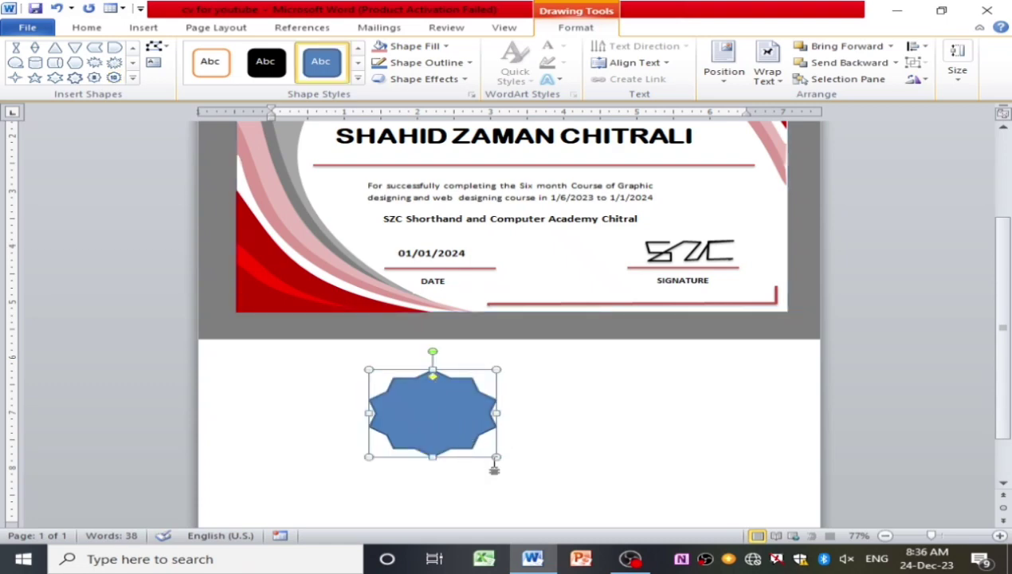
Add a twelve-point star to its right, then undo it.
{"action": "left_click", "coordinate": [132, 78]}
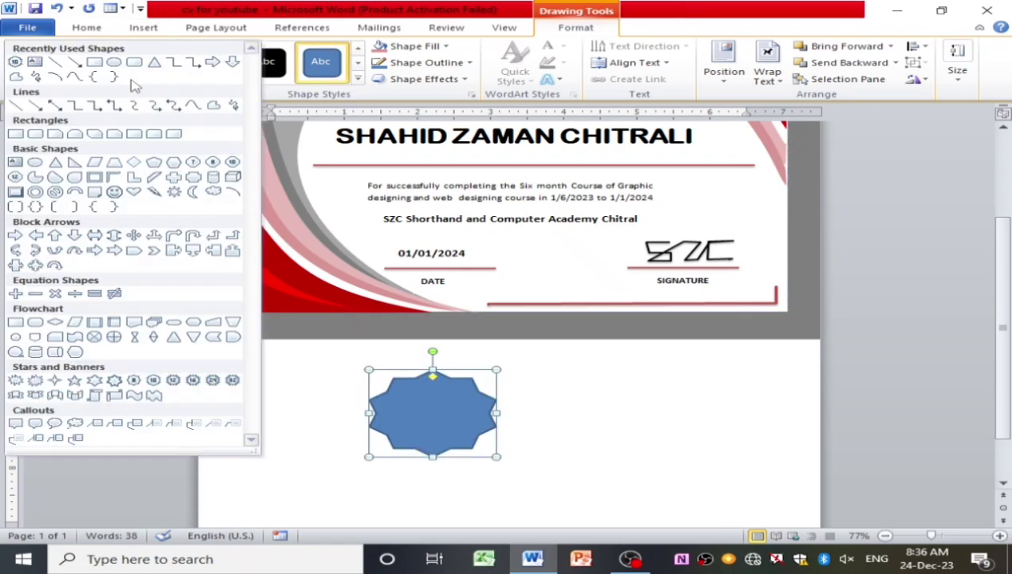
{"action": "left_click", "coordinate": [173, 380]}
{"action": "mouse_move", "coordinate": [561, 366]}
{"action": "left_mouse_down"}
{"action": "mouse_move", "coordinate": [709, 474]}
{"action": "mouse_move", "coordinate": [723, 470]}
{"action": "mouse_move", "coordinate": [691, 475]}
{"action": "left_mouse_up"}
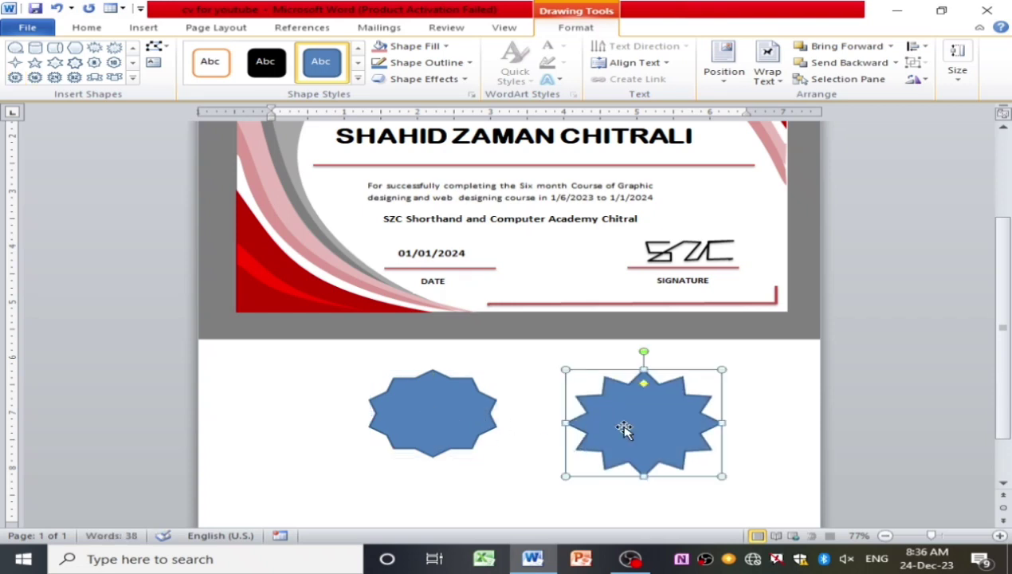
{"action": "key", "text": "ctrl+z"}
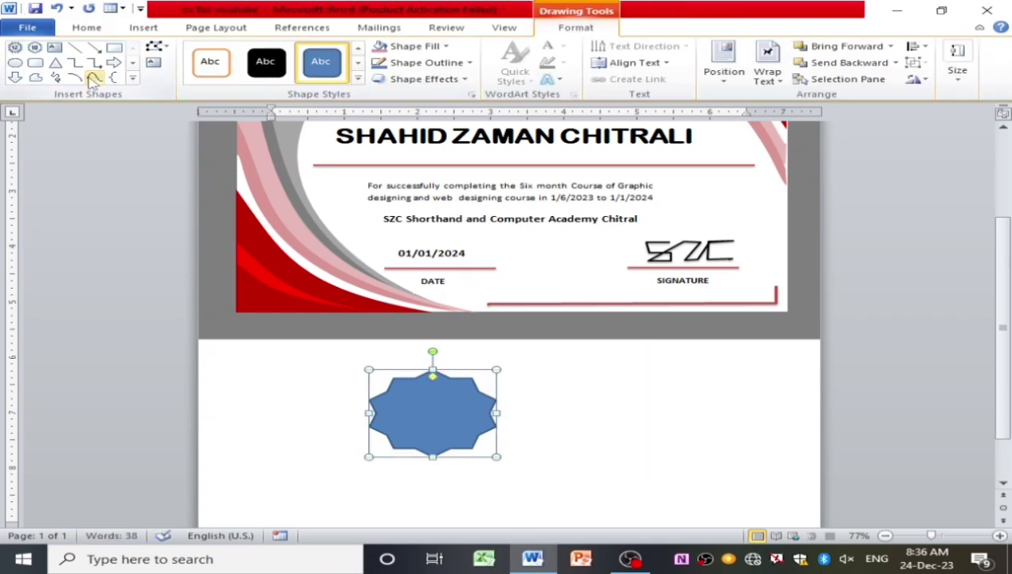
Draw a ribbon tail below the star with the Curve tool.
{"action": "left_click", "coordinate": [92, 78]}
{"action": "left_click", "coordinate": [414, 443]}
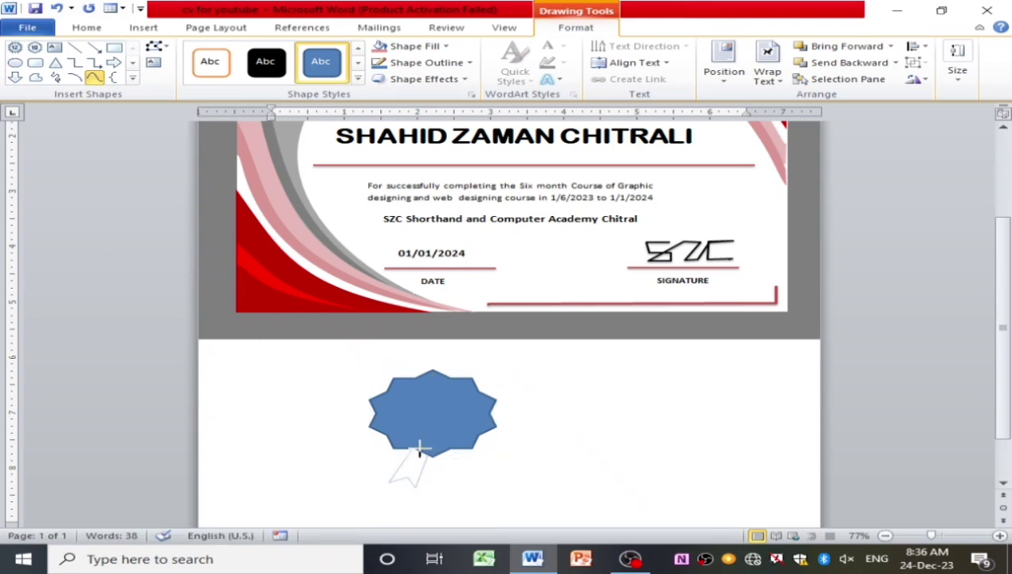
{"action": "left_click", "coordinate": [420, 449]}
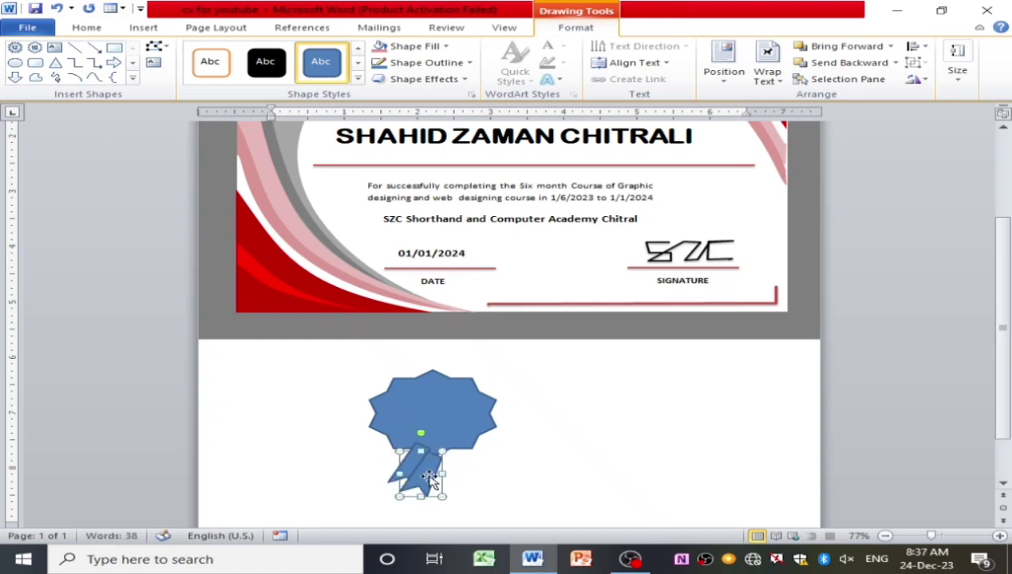
Duplicate the ribbon tail beside the first and flip the copy horizontally.
{"action": "left_click_drag", "start_coordinate": [418, 471], "coordinate": [456, 478]}
{"action": "right_click", "coordinate": [476, 476]}
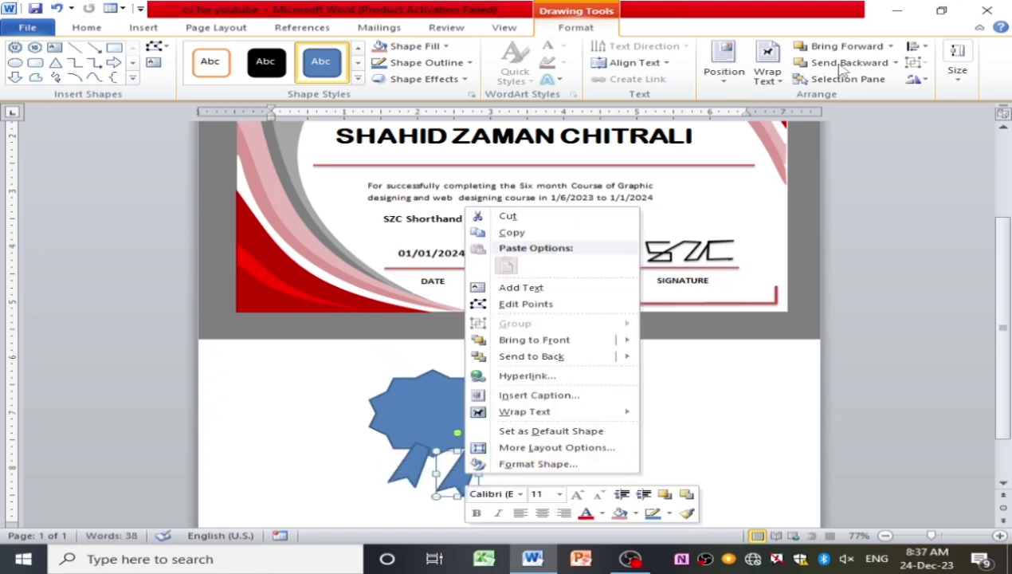
{"action": "left_click", "coordinate": [913, 80]}
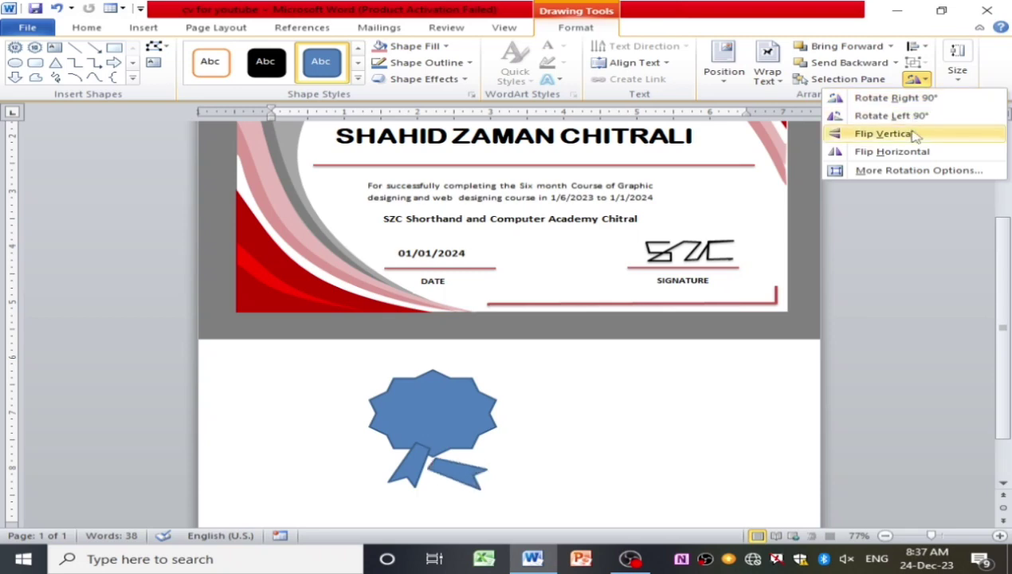
{"action": "left_click", "coordinate": [891, 151]}
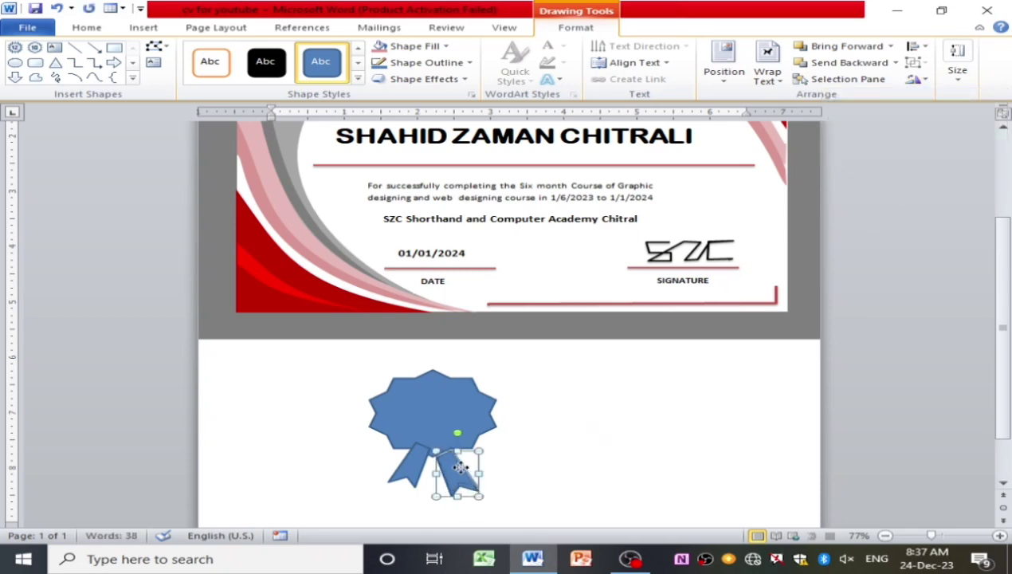
{"action": "left_click", "coordinate": [508, 470]}
{"action": "scroll", "coordinate": [481, 415], "scroll_direction": "down", "scroll_amount": 3}
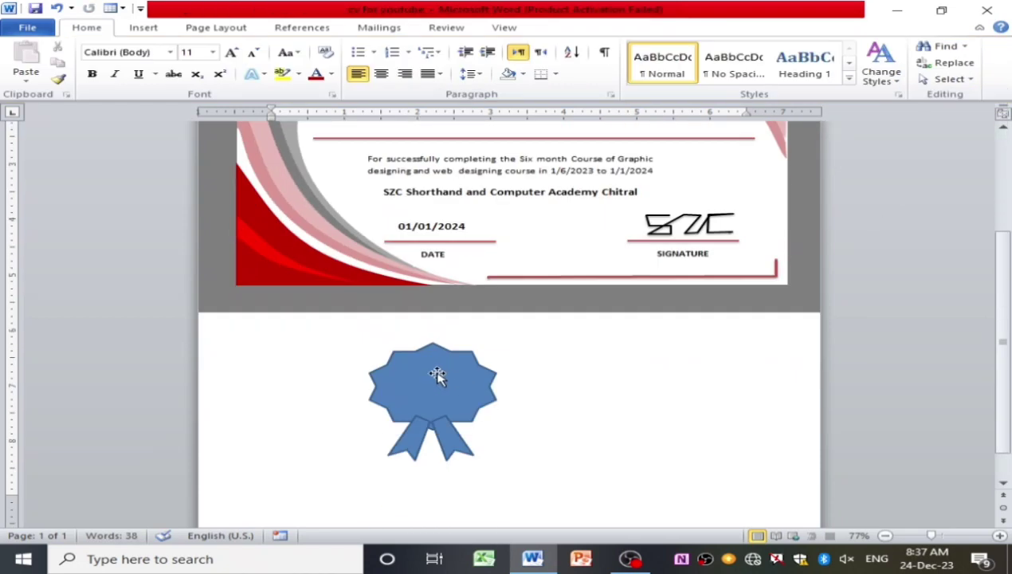
{"action": "left_click", "coordinate": [441, 377]}
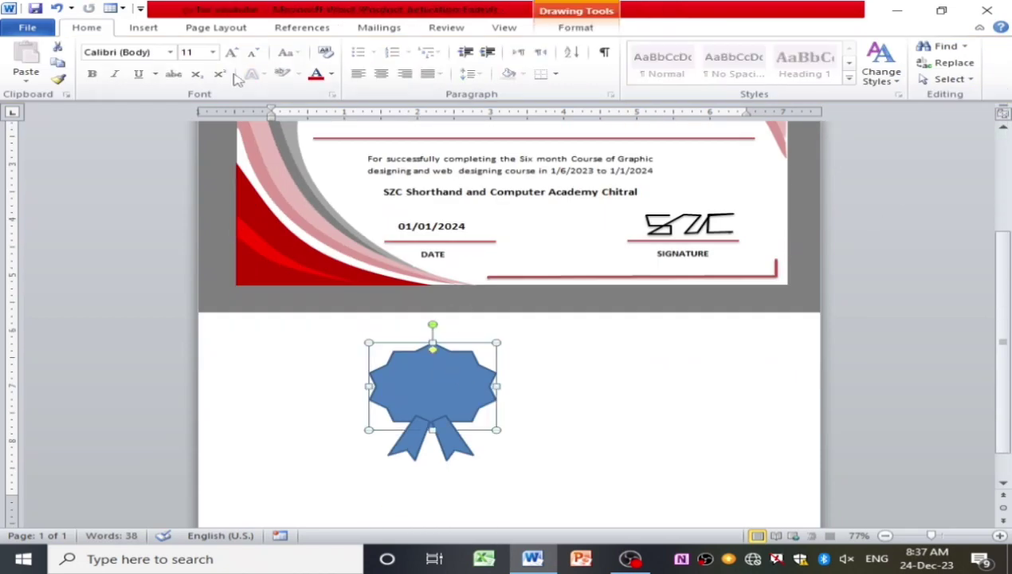
Fill the badge's starburst with pink.
{"action": "double_click", "coordinate": [429, 325]}
{"action": "left_click", "coordinate": [432, 48]}
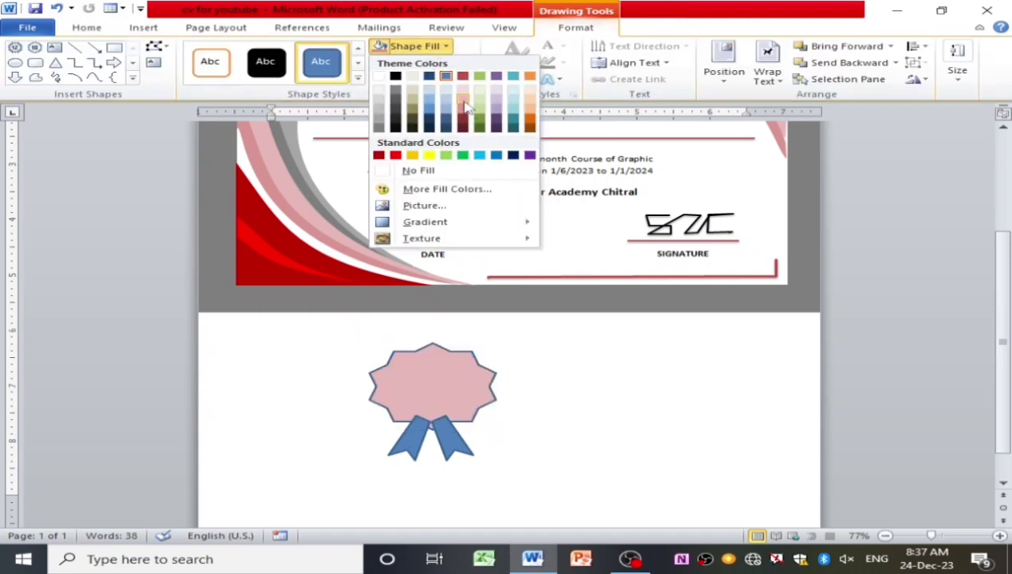
{"action": "left_click", "coordinate": [464, 99]}
Set the starburst's line colour to No line.
{"action": "right_click", "coordinate": [448, 374]}
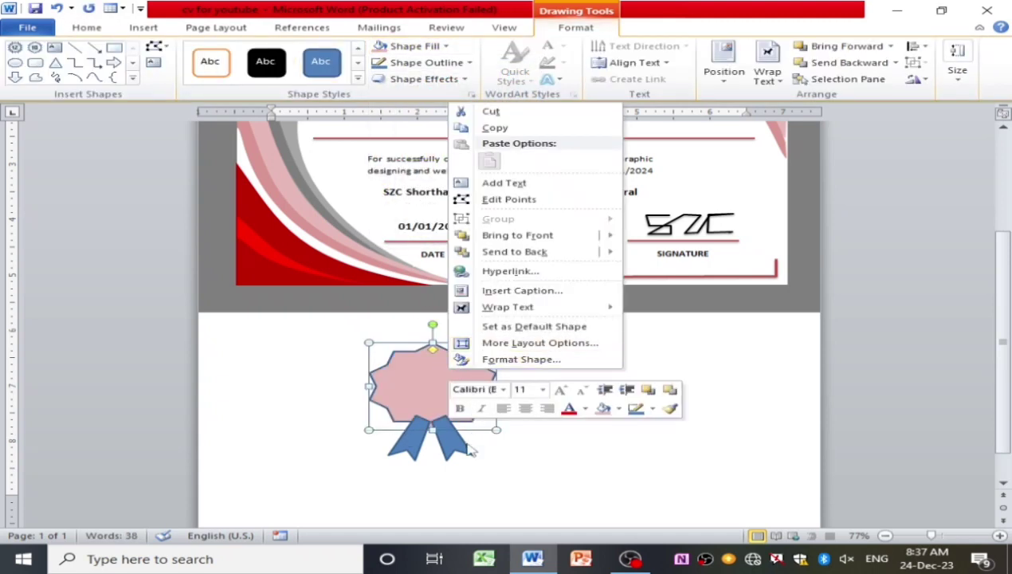
{"action": "left_click", "coordinate": [433, 428]}
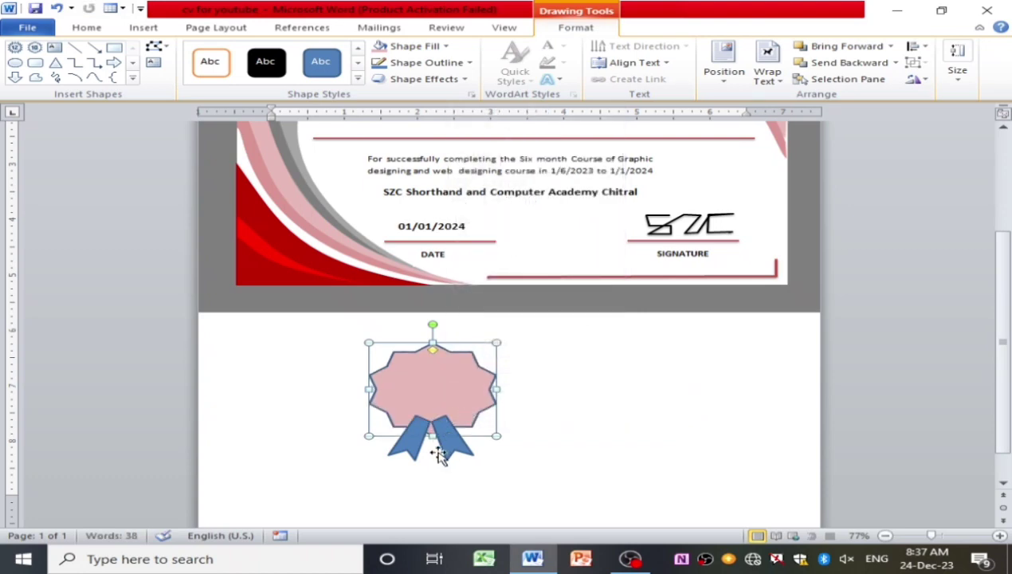
{"action": "right_click", "coordinate": [443, 391]}
{"action": "left_click", "coordinate": [516, 375]}
{"action": "left_click", "coordinate": [323, 155]}
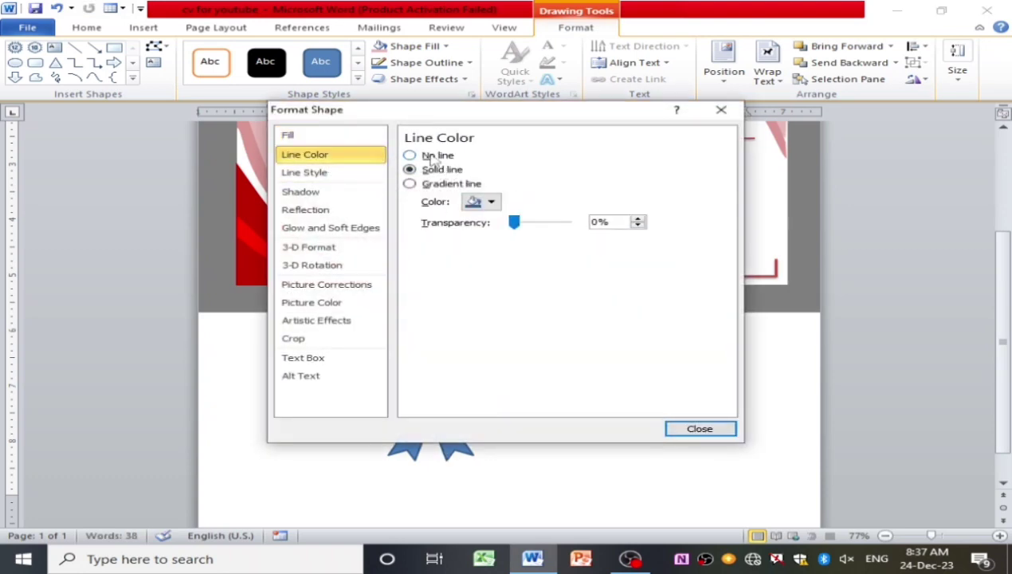
{"action": "left_click", "coordinate": [429, 155]}
{"action": "left_click", "coordinate": [699, 429]}
Fill both ribbon tails with pink.
{"action": "left_click", "coordinate": [414, 426]}
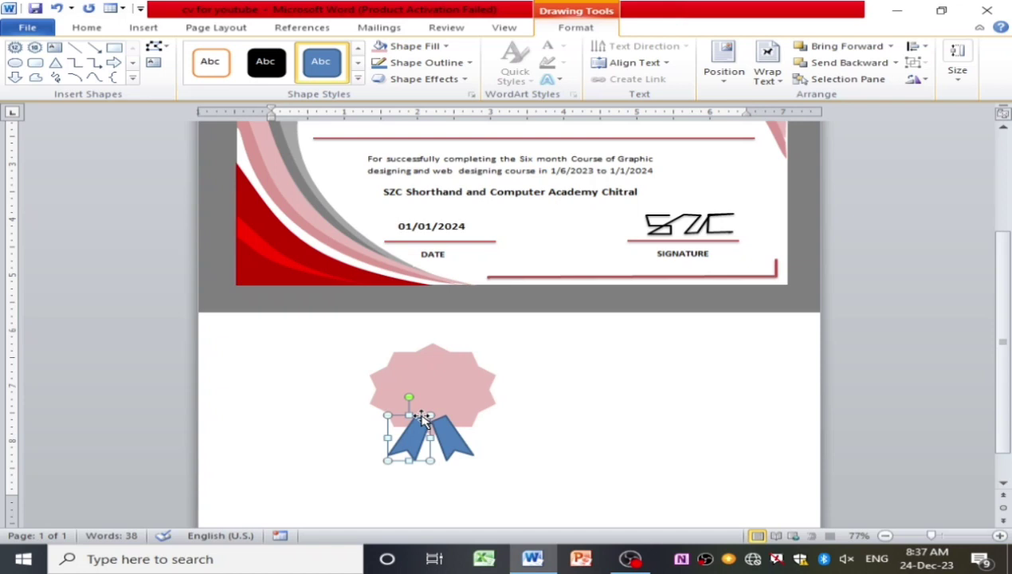
{"action": "left_click", "coordinate": [413, 46]}
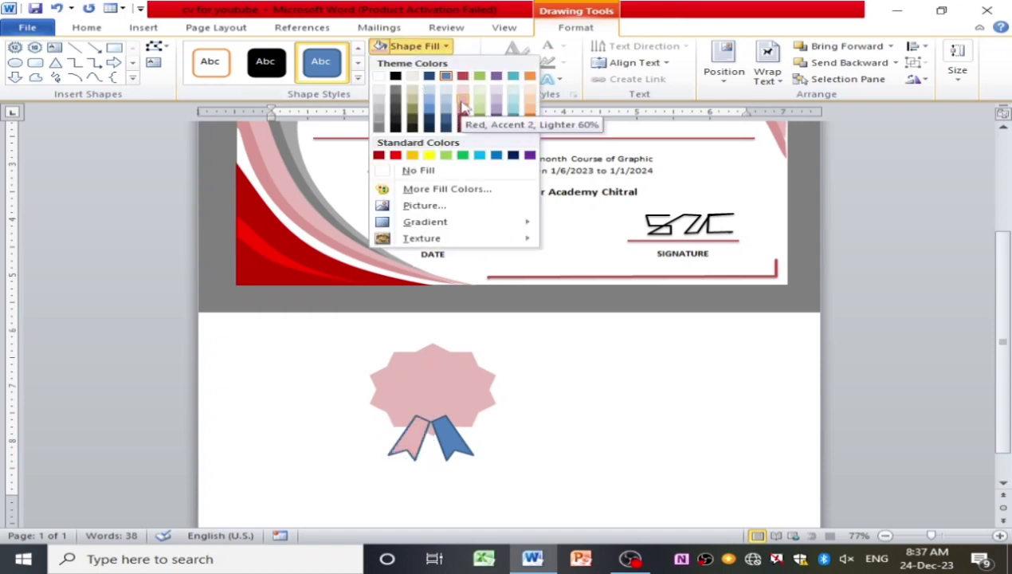
{"action": "left_click", "coordinate": [462, 104]}
{"action": "left_click", "coordinate": [453, 437]}
{"action": "left_click", "coordinate": [413, 46]}
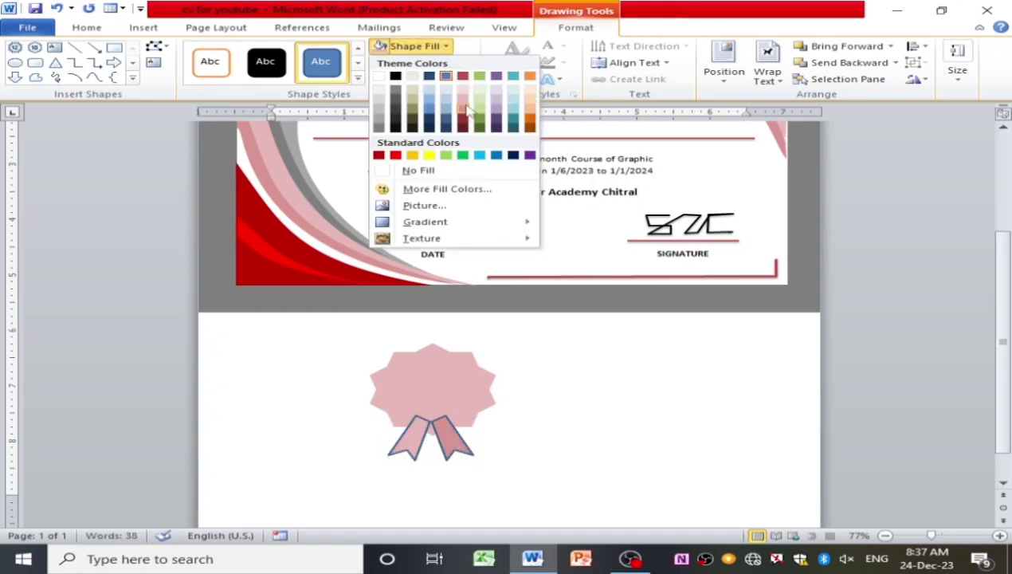
{"action": "left_click", "coordinate": [464, 101]}
Remove the outlines from both ribbon tails.
{"action": "right_click", "coordinate": [418, 436]}
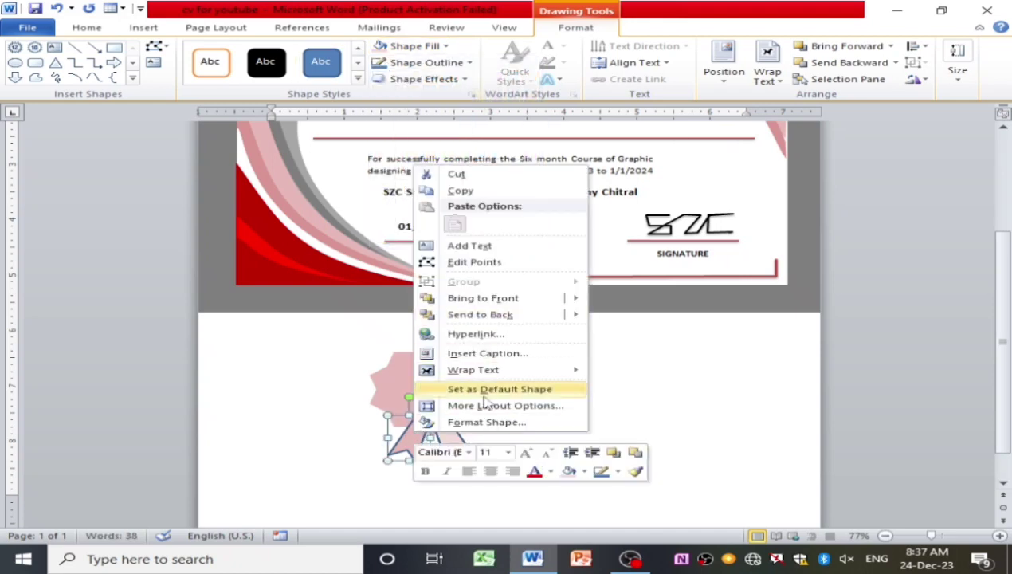
{"action": "left_click", "coordinate": [484, 420]}
{"action": "left_click", "coordinate": [305, 154]}
{"action": "left_click", "coordinate": [410, 156]}
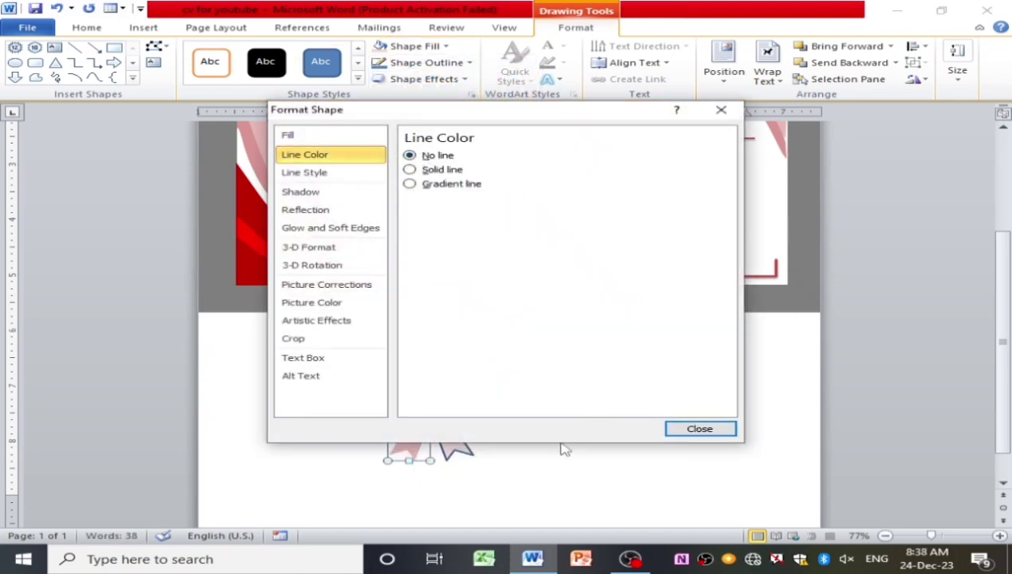
{"action": "left_click", "coordinate": [686, 427]}
{"action": "right_click", "coordinate": [441, 443]}
{"action": "left_click", "coordinate": [516, 431]}
{"action": "left_click", "coordinate": [334, 155]}
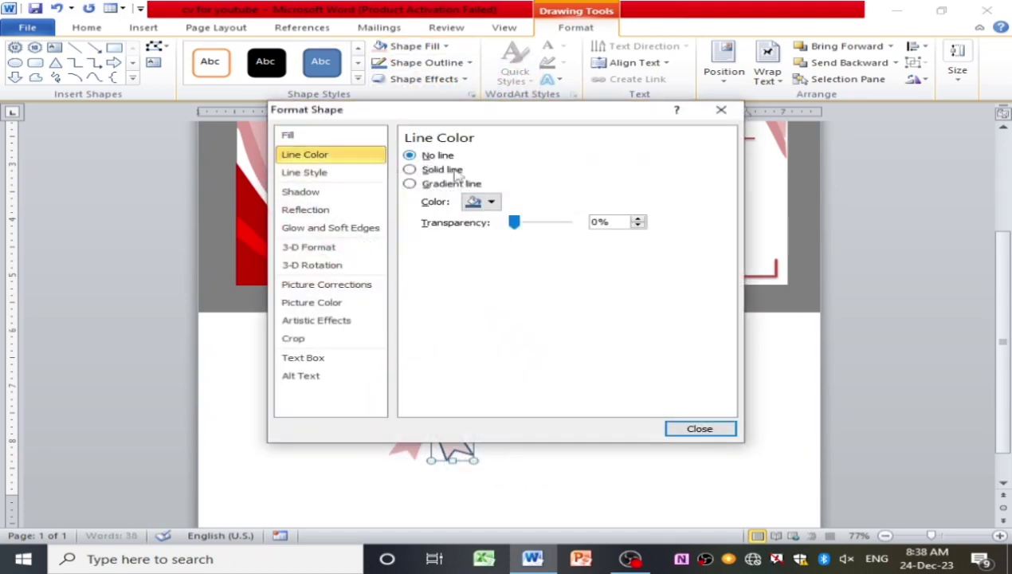
{"action": "left_click", "coordinate": [699, 428]}
{"action": "left_click", "coordinate": [557, 417]}
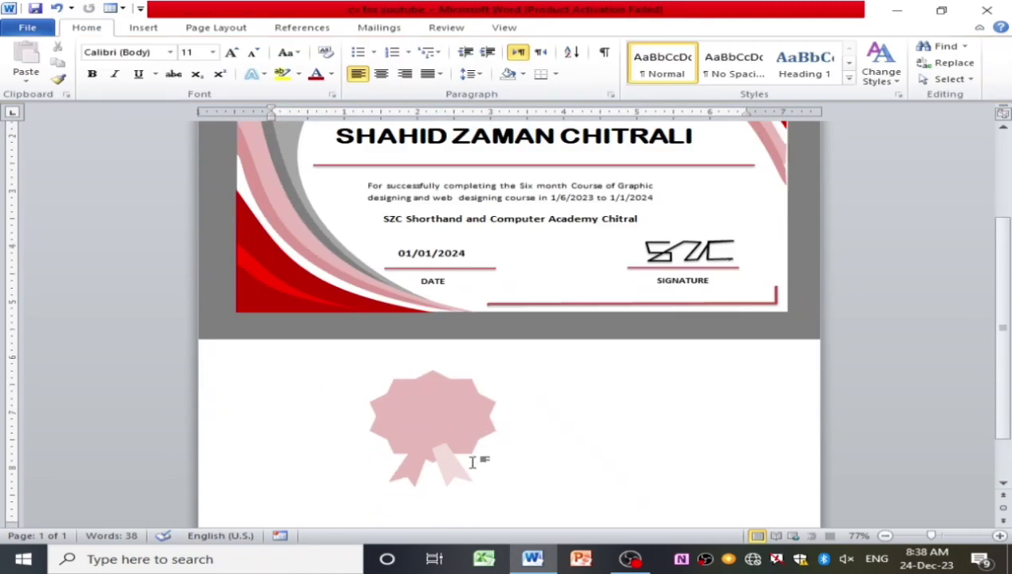
Recolour the paler ribbon tail to match the badge's pink.
{"action": "right_click", "coordinate": [446, 465]}
{"action": "left_click", "coordinate": [448, 468]}
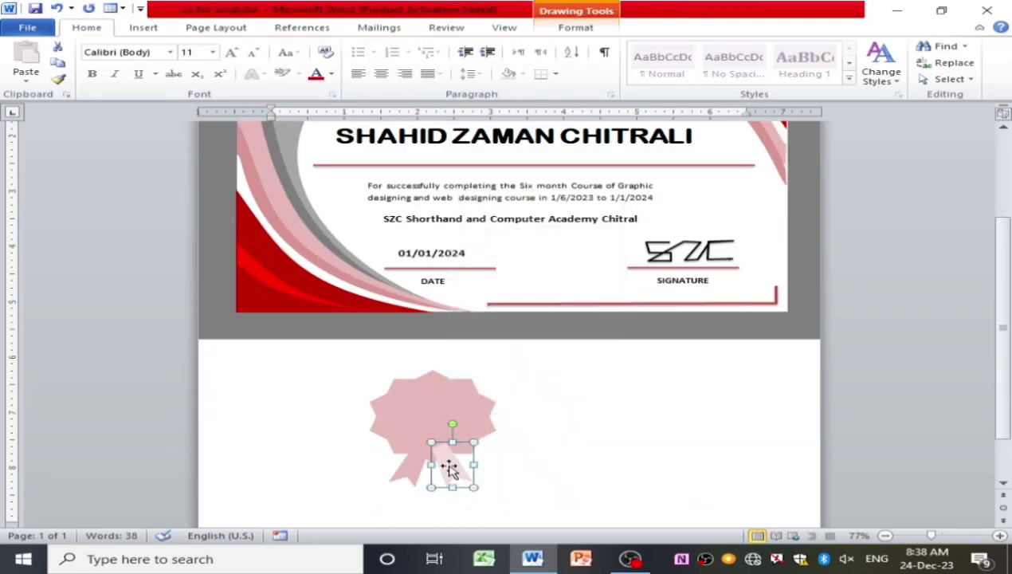
{"action": "double_click", "coordinate": [449, 469]}
{"action": "left_click", "coordinate": [446, 46]}
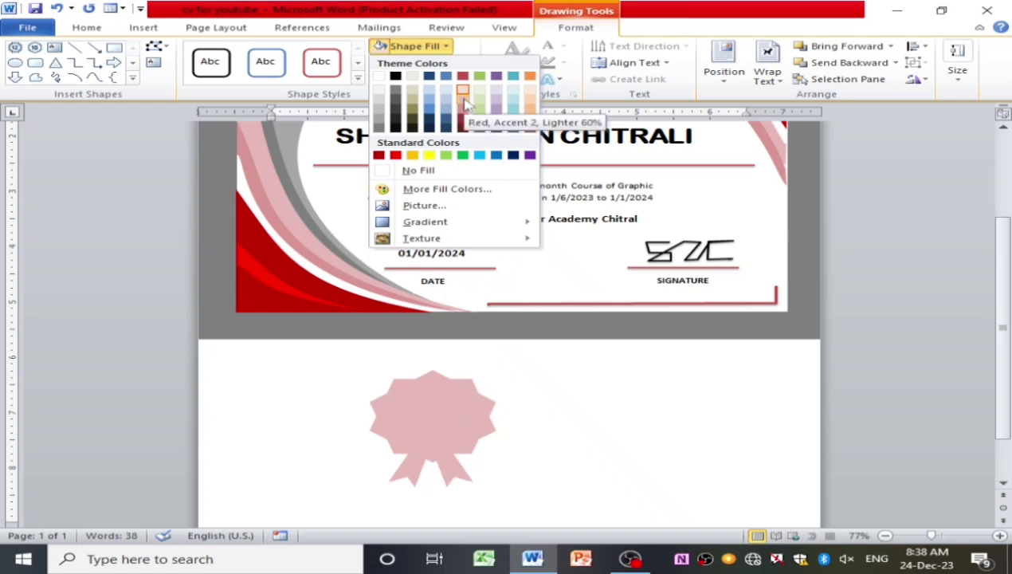
{"action": "left_click", "coordinate": [462, 90]}
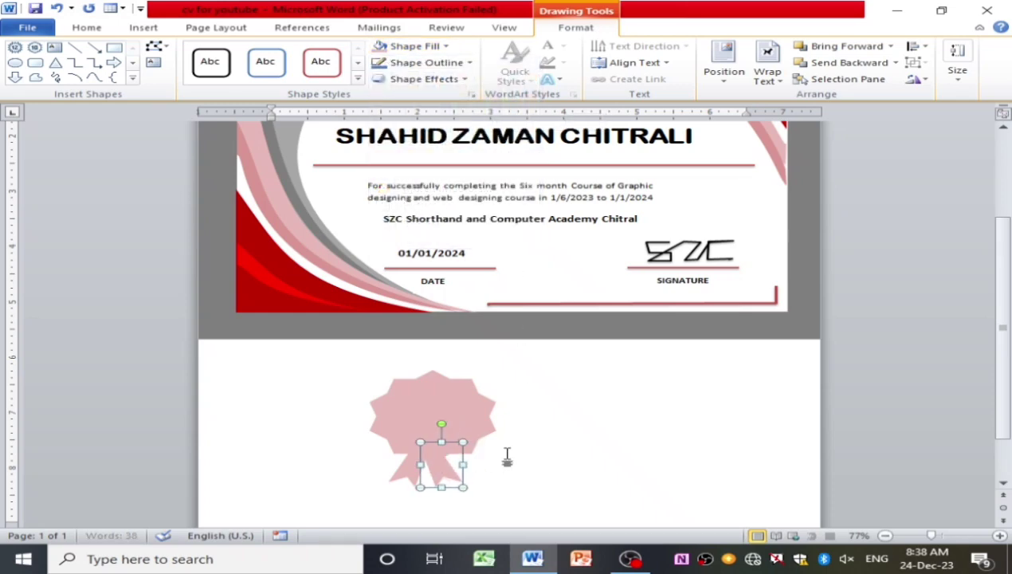
{"action": "left_click", "coordinate": [522, 466]}
{"action": "scroll", "coordinate": [446, 415], "scroll_direction": "down", "scroll_amount": 3}
{"action": "left_click", "coordinate": [434, 417]}
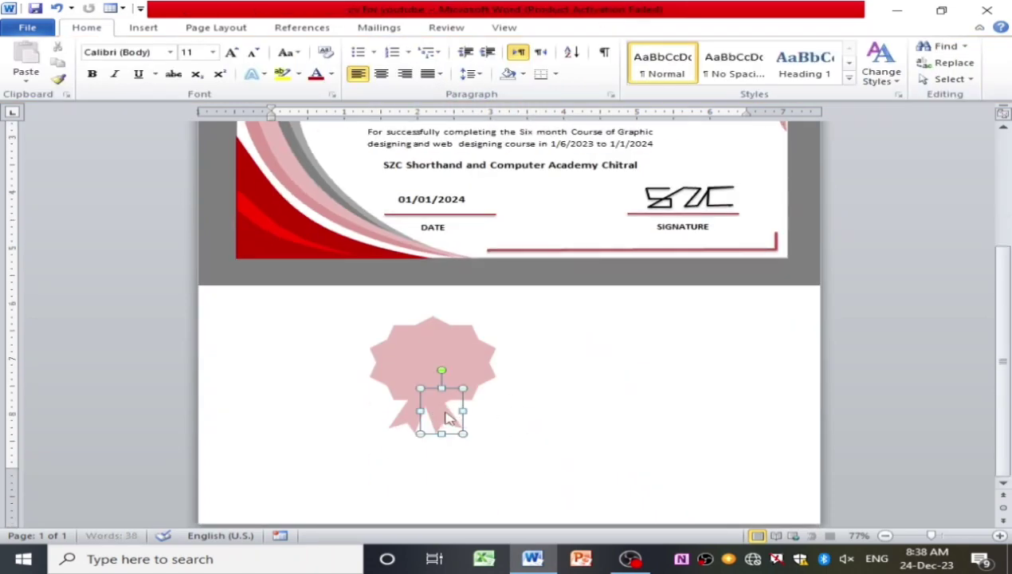
{"action": "left_click", "coordinate": [446, 418]}
{"action": "scroll", "coordinate": [529, 423], "scroll_direction": "up", "scroll_amount": 9}
{"action": "scroll", "coordinate": [528, 420], "scroll_direction": "down", "scroll_amount": 8}
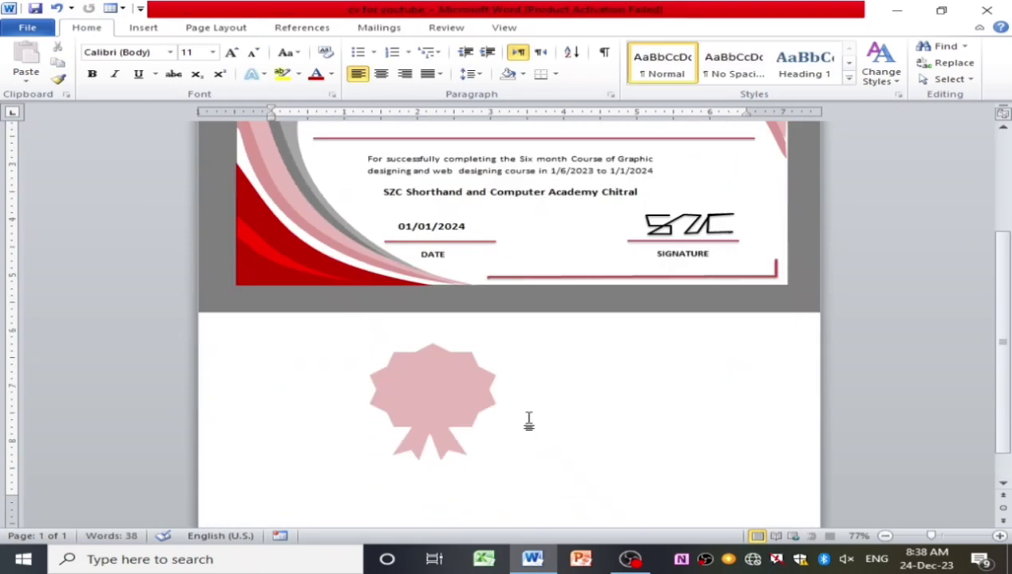
{"action": "scroll", "coordinate": [377, 338], "scroll_direction": "up", "scroll_amount": 2}
{"action": "scroll", "coordinate": [377, 339], "scroll_direction": "up", "scroll_amount": 3}
{"action": "left_click", "coordinate": [145, 28]}
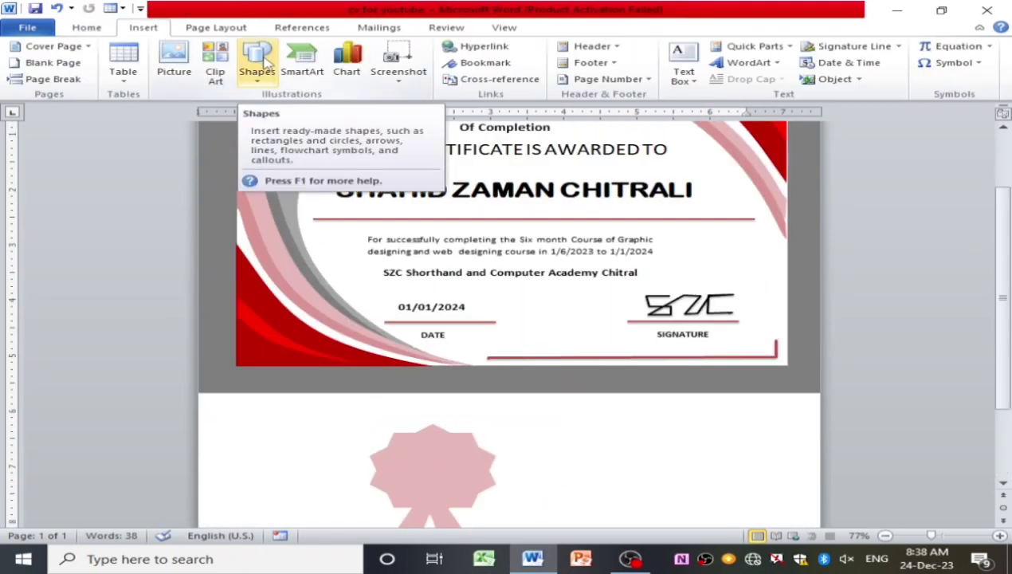
Draw a blue donut shape to the right of the badge.
{"action": "left_click", "coordinate": [256, 60]}
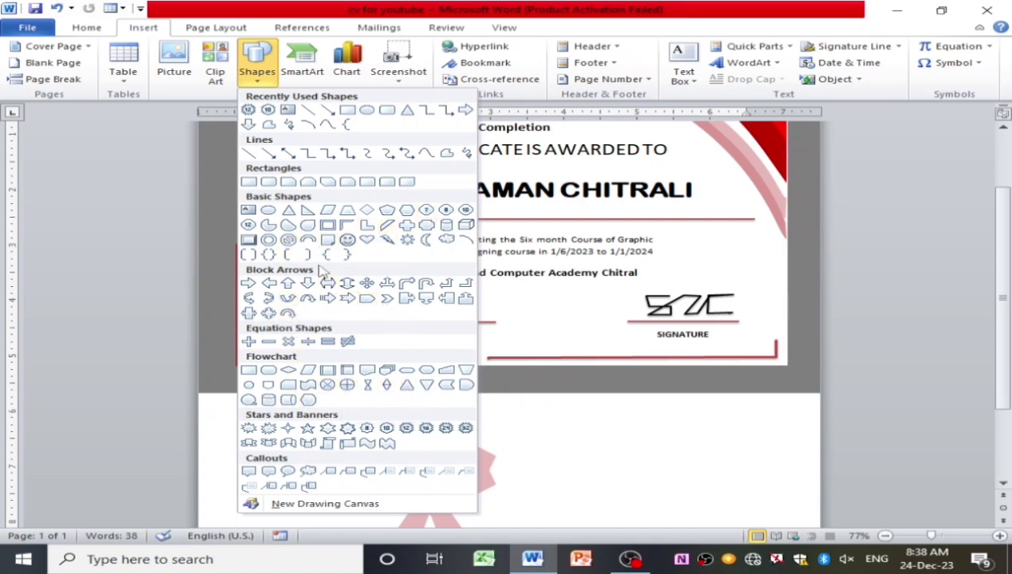
{"action": "left_click", "coordinate": [268, 239]}
{"action": "mouse_move", "coordinate": [601, 422]}
{"action": "left_mouse_down"}
{"action": "mouse_move", "coordinate": [707, 489]}
{"action": "mouse_move", "coordinate": [689, 486]}
{"action": "left_mouse_up"}
{"action": "left_click", "coordinate": [550, 466]}
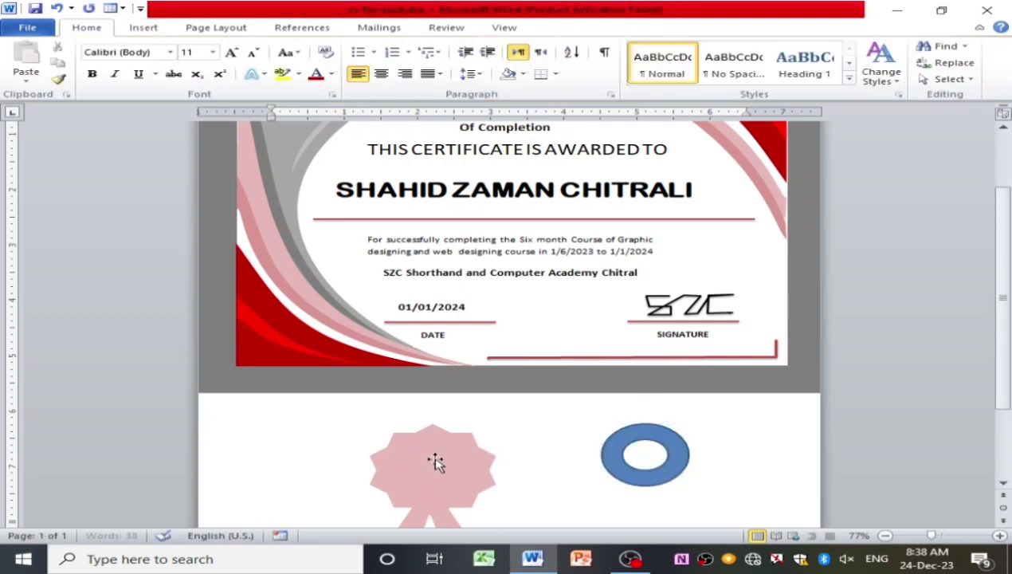
Centre the donut on the pink starburst and widen its hole into a thin ring.
{"action": "scroll", "coordinate": [535, 465], "scroll_direction": "down", "scroll_amount": 2}
{"action": "mouse_move", "coordinate": [650, 350]}
{"action": "left_mouse_down"}
{"action": "mouse_move", "coordinate": [423, 335]}
{"action": "mouse_move", "coordinate": [439, 338]}
{"action": "left_mouse_up"}
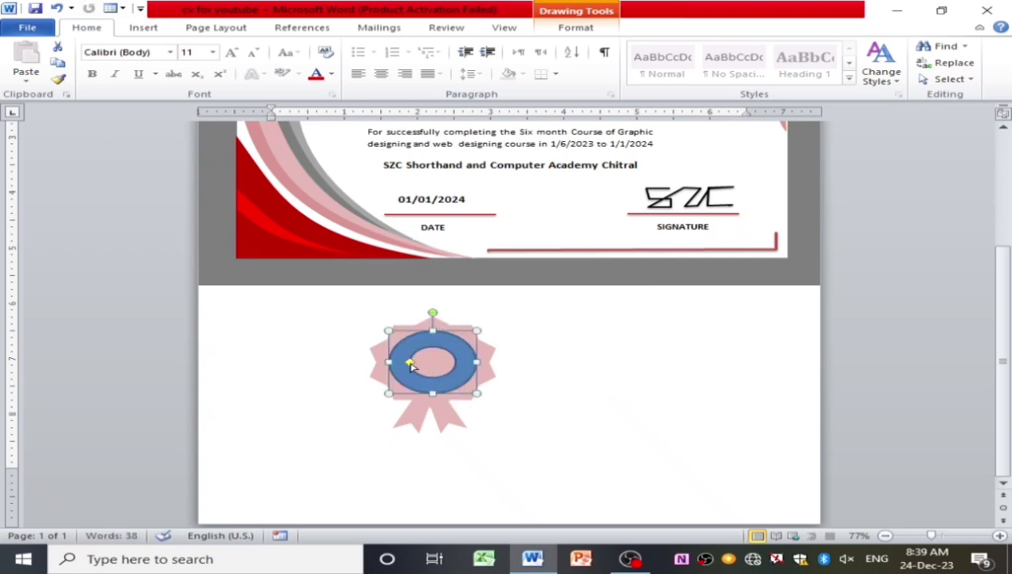
{"action": "left_click_drag", "start_coordinate": [392, 365], "coordinate": [394, 362]}
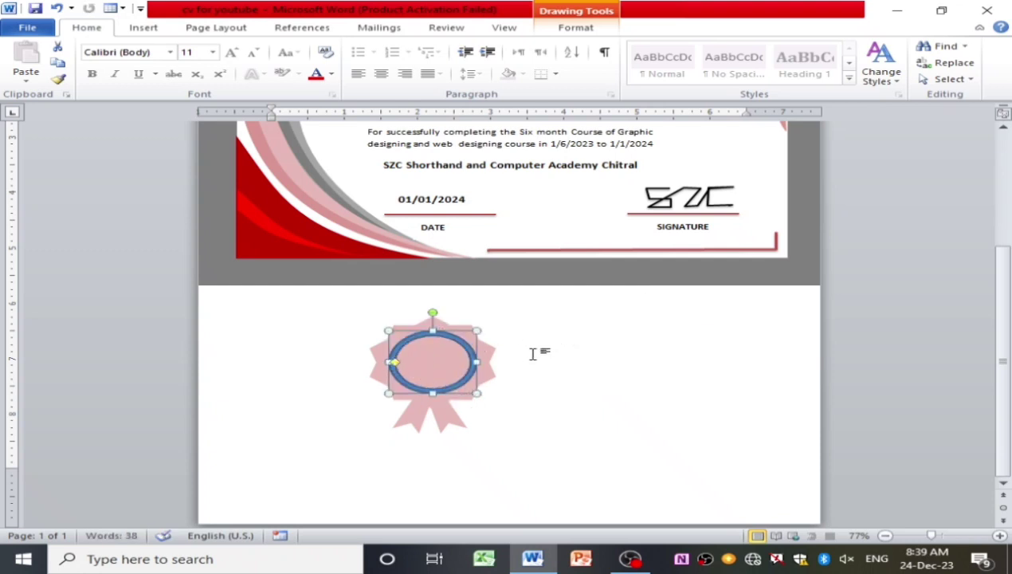
{"action": "left_click", "coordinate": [578, 353]}
{"action": "scroll", "coordinate": [518, 374], "scroll_direction": "up", "scroll_amount": 3}
{"action": "scroll", "coordinate": [481, 402], "scroll_direction": "down", "scroll_amount": 2}
{"action": "left_click", "coordinate": [458, 384]}
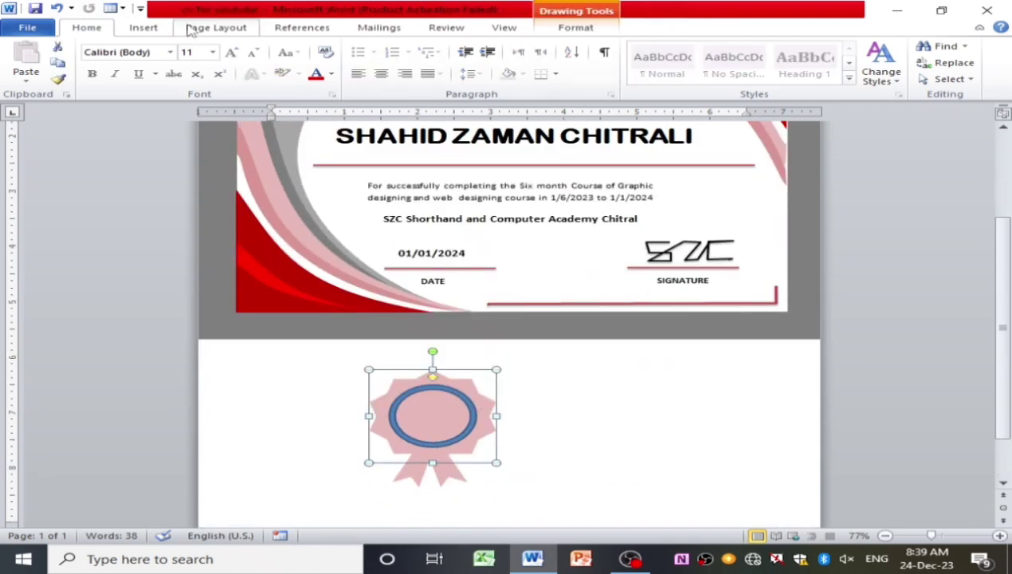
Fill the ring with Red, Accent 2, Lighter 40% pink.
{"action": "left_click", "coordinate": [144, 27]}
{"action": "double_click", "coordinate": [436, 401]}
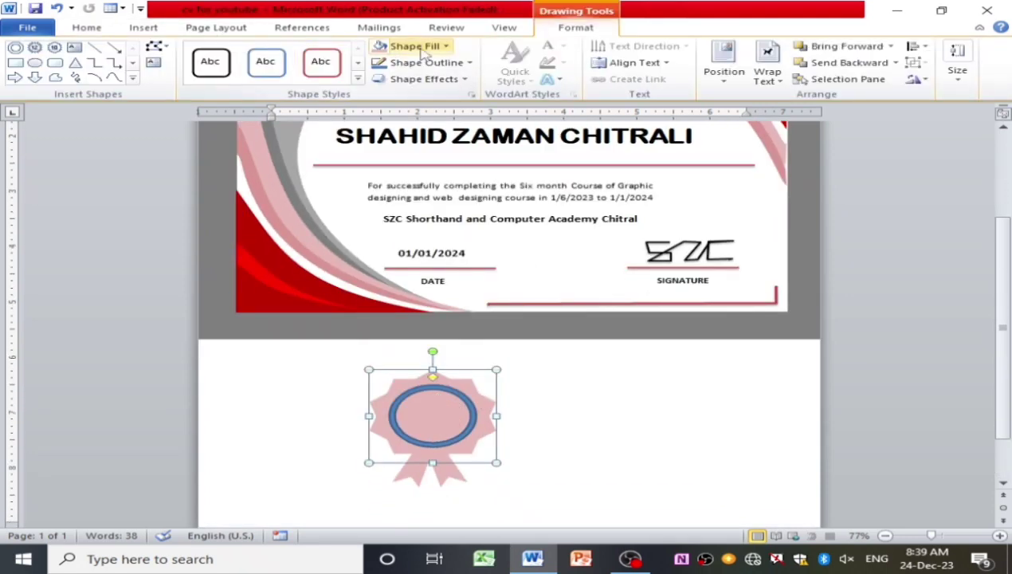
{"action": "left_click", "coordinate": [410, 46]}
{"action": "left_click", "coordinate": [434, 391]}
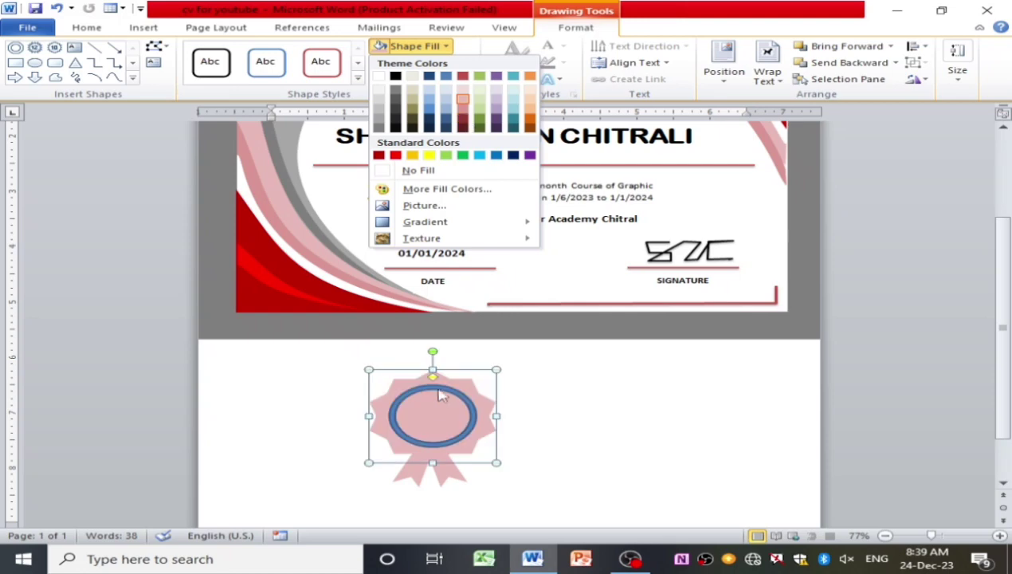
{"action": "left_click", "coordinate": [421, 50]}
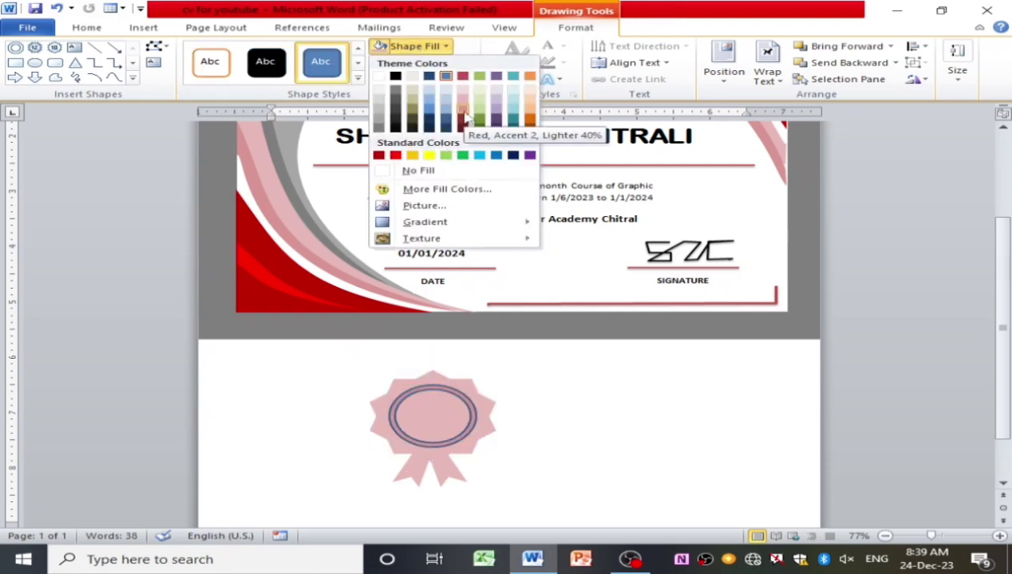
{"action": "left_click", "coordinate": [466, 113]}
Set the ring's line colour to No line in Format Shape.
{"action": "right_click", "coordinate": [468, 405]}
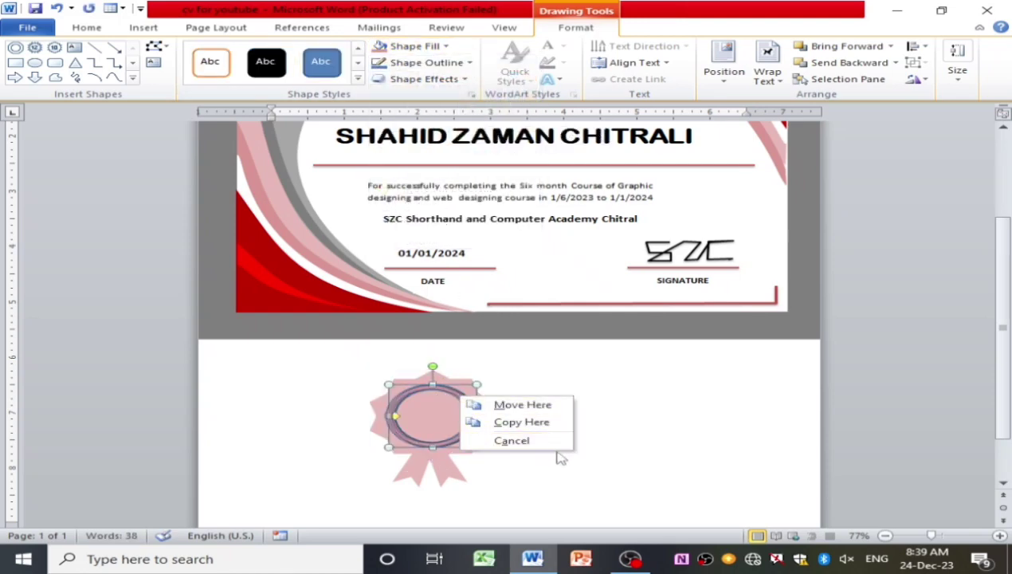
{"action": "left_click", "coordinate": [511, 439]}
{"action": "scroll", "coordinate": [490, 414], "scroll_direction": "down", "scroll_amount": 1}
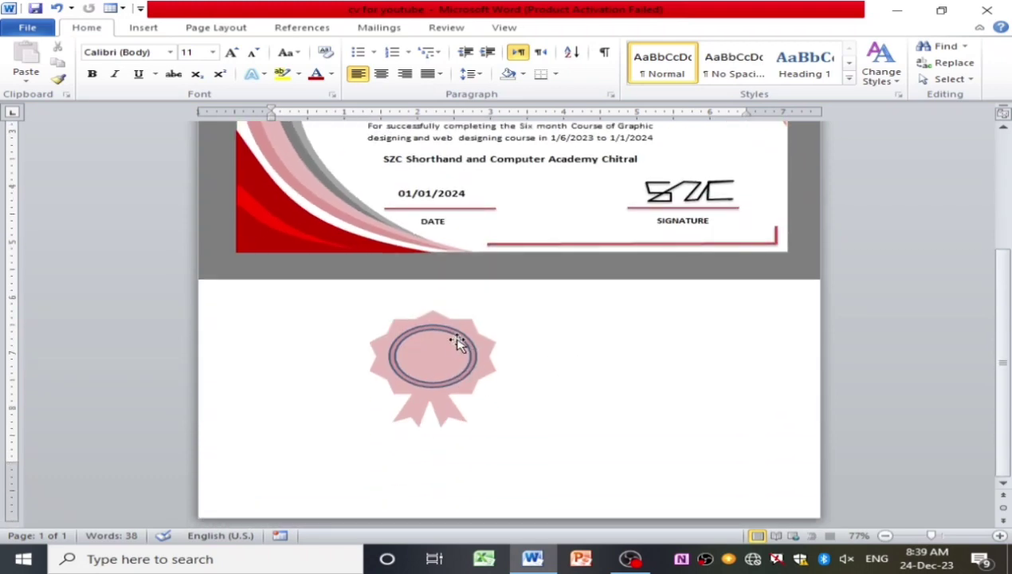
{"action": "right_click", "coordinate": [456, 343]}
{"action": "left_click", "coordinate": [526, 324]}
{"action": "left_click", "coordinate": [345, 154]}
{"action": "left_click", "coordinate": [435, 155]}
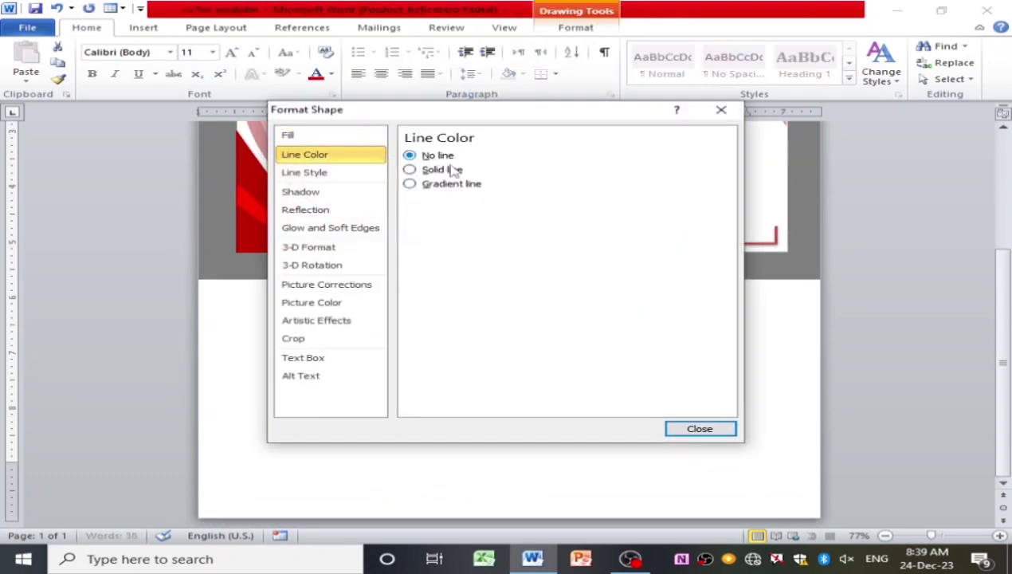
{"action": "left_click", "coordinate": [701, 429]}
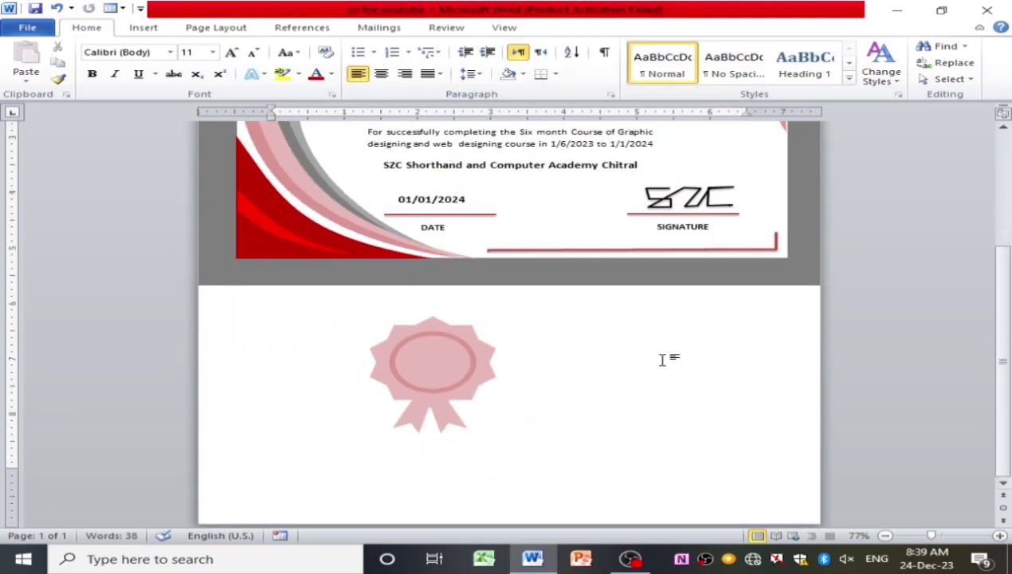
{"action": "scroll", "coordinate": [637, 374], "scroll_direction": "up", "scroll_amount": 1}
{"action": "left_click", "coordinate": [143, 27]}
Add a text box reading AWARD right of the badge, narrowed to fit the word.
{"action": "left_click", "coordinate": [257, 62]}
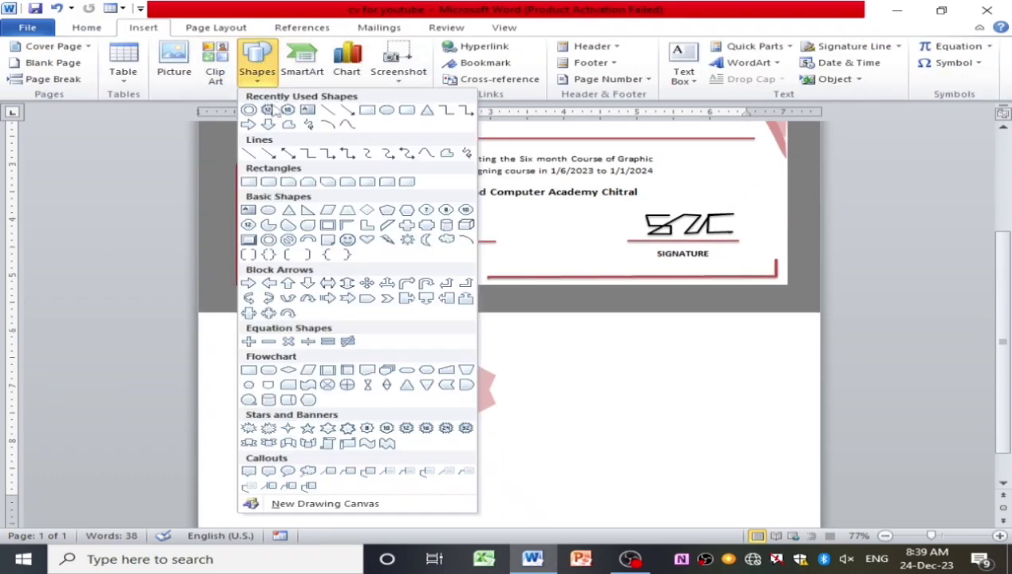
{"action": "left_click", "coordinate": [308, 109]}
{"action": "mouse_move", "coordinate": [580, 367]}
{"action": "left_mouse_down"}
{"action": "mouse_move", "coordinate": [625, 391]}
{"action": "mouse_move", "coordinate": [647, 387]}
{"action": "left_mouse_up"}
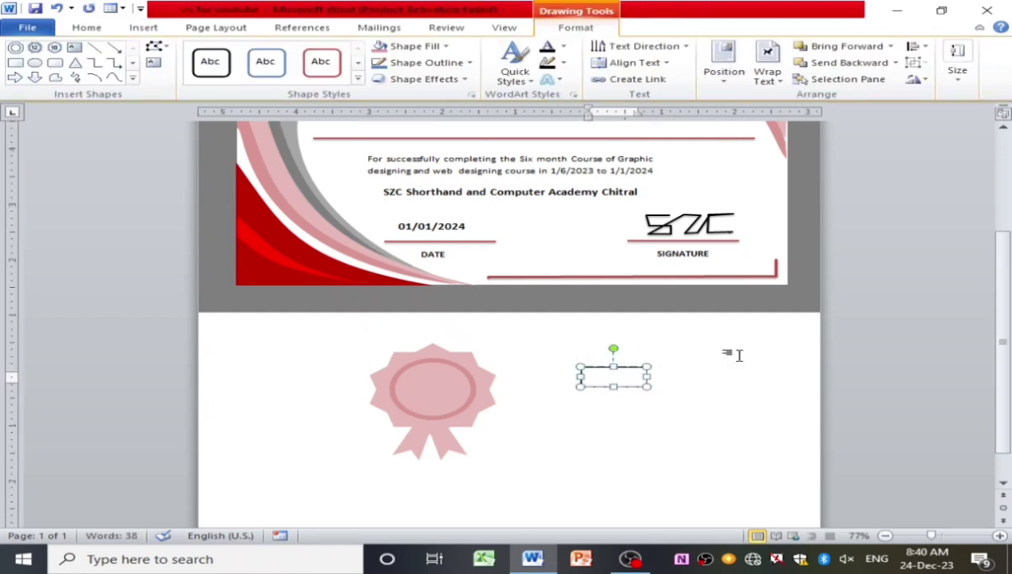
{"action": "type", "text": "a"}
{"action": "key", "text": "BackSpace"}
{"action": "type", "text": "AWARD"}
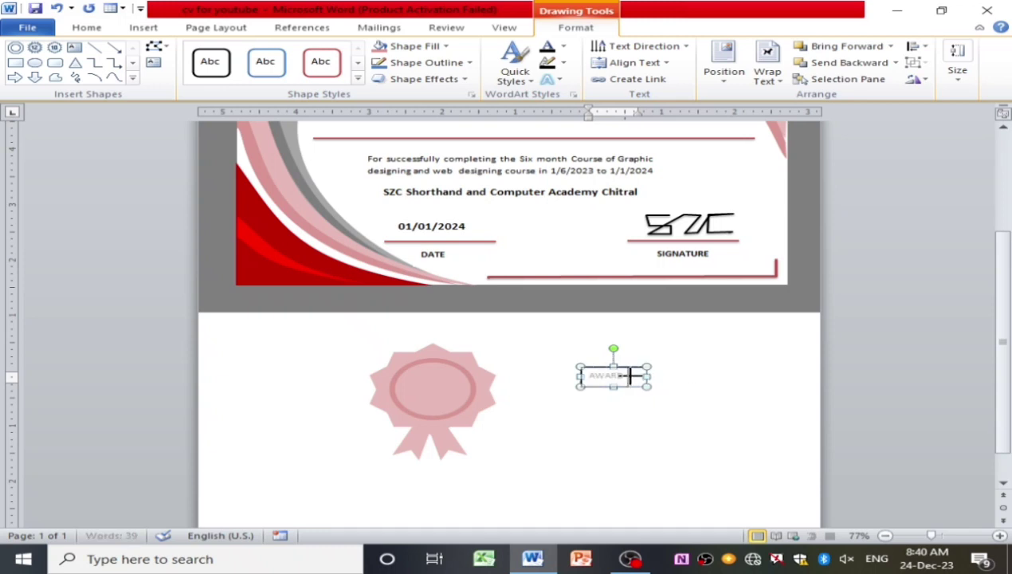
{"action": "left_click_drag", "start_coordinate": [646, 375], "coordinate": [629, 386]}
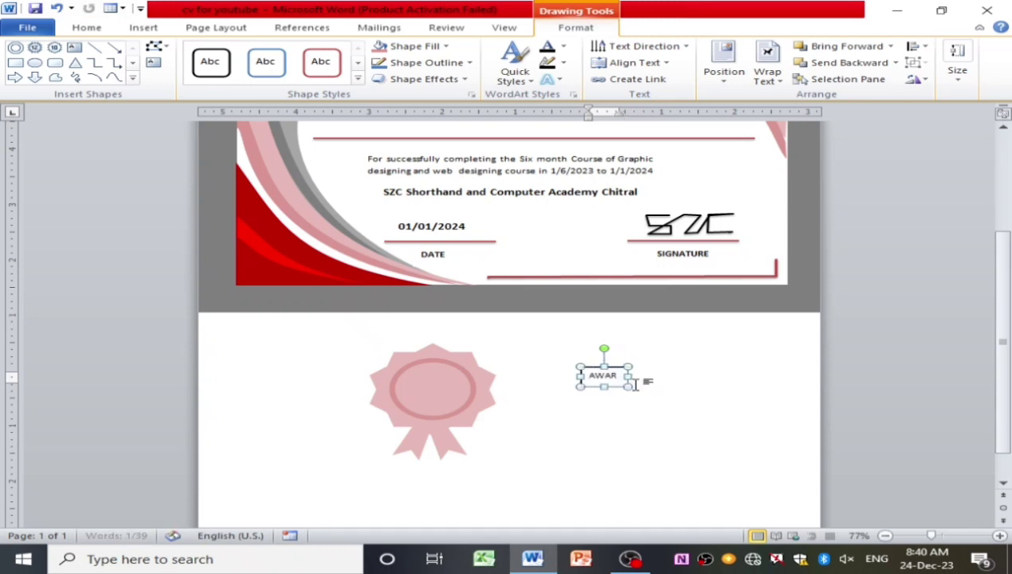
Set the AWARD text box's line colour to No line.
{"action": "right_click", "coordinate": [626, 376]}
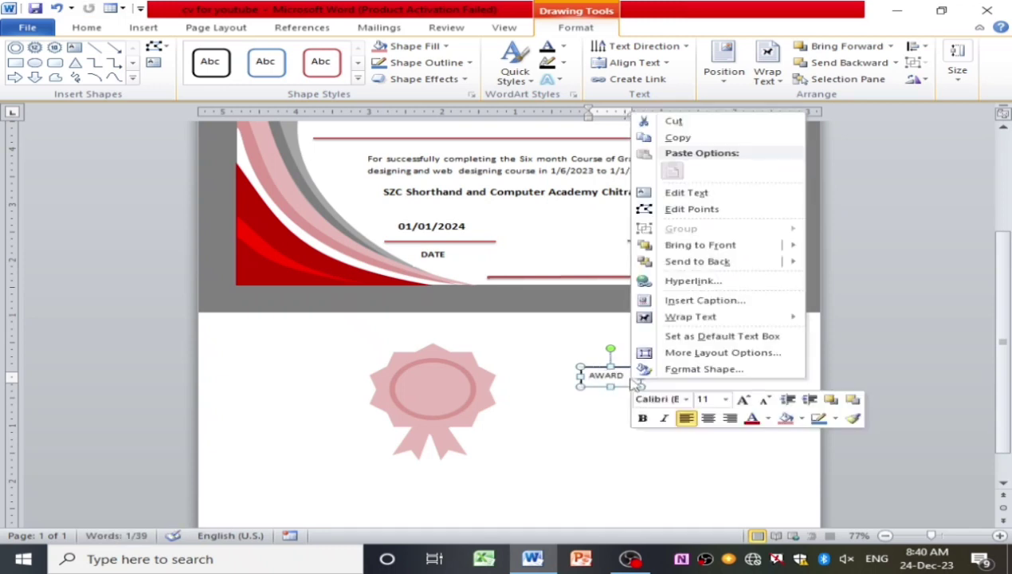
{"action": "left_click", "coordinate": [673, 368]}
{"action": "left_click", "coordinate": [336, 156]}
{"action": "left_click", "coordinate": [439, 156]}
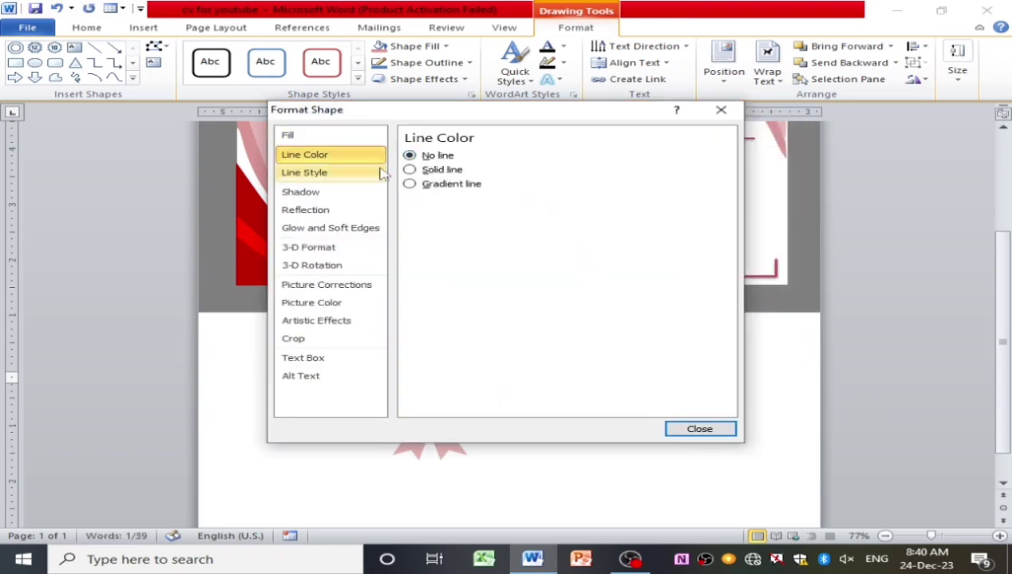
{"action": "left_click", "coordinate": [351, 173]}
{"action": "left_click", "coordinate": [378, 158]}
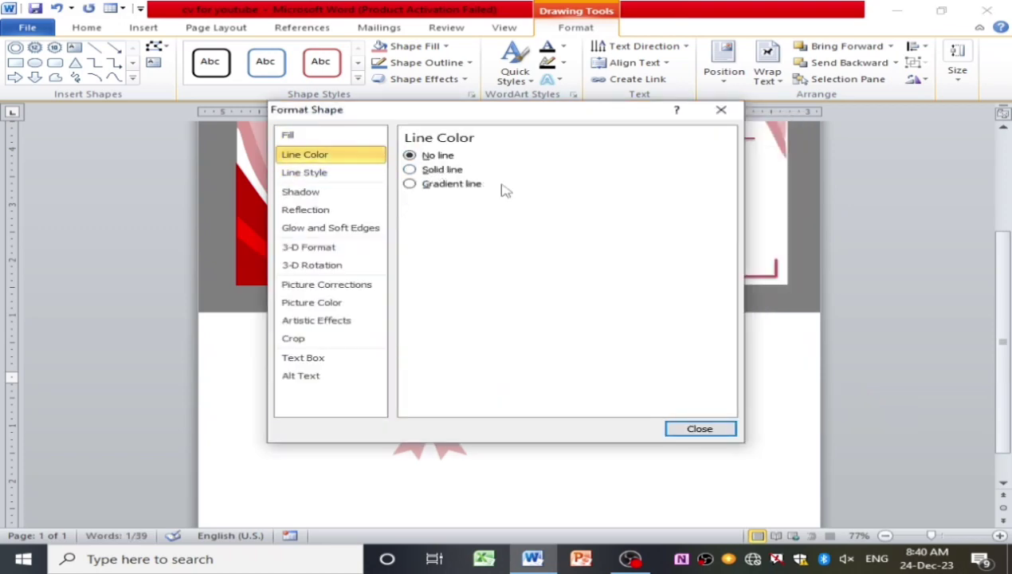
{"action": "left_click", "coordinate": [705, 432]}
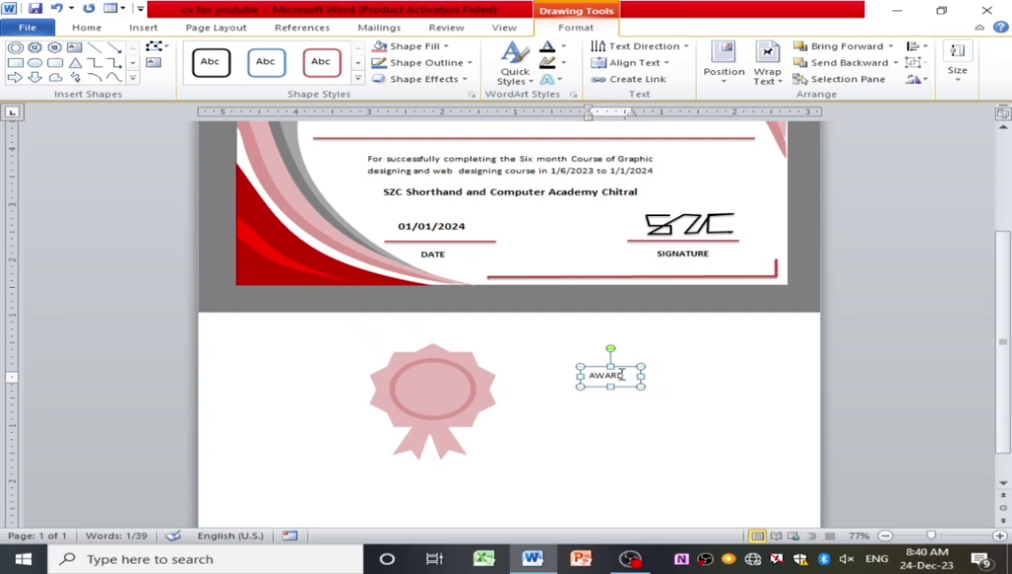
{"action": "right_click", "coordinate": [637, 376]}
{"action": "left_click", "coordinate": [515, 189]}
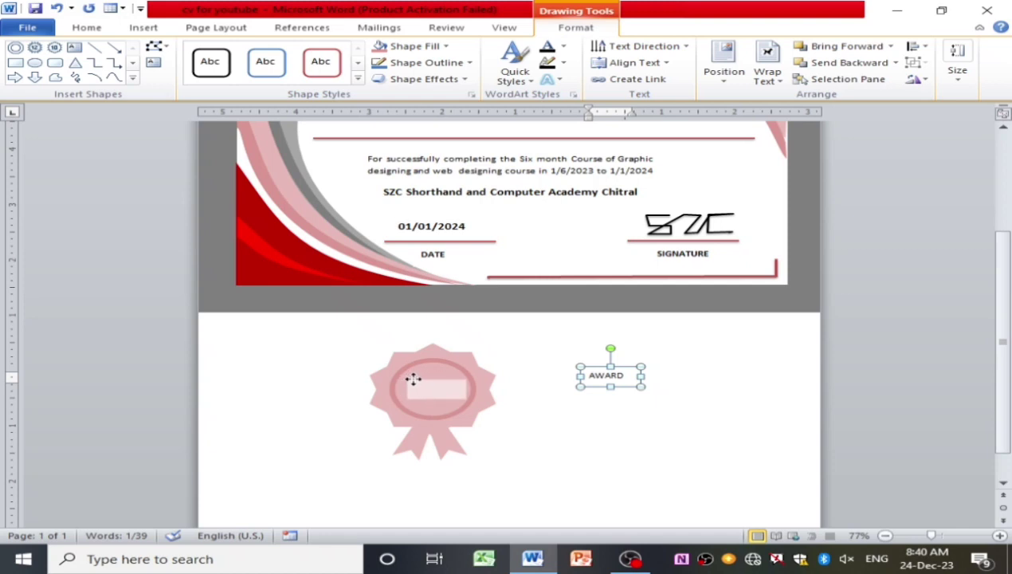
Centre the AWARD box on the badge with a light pink fill and bold text.
{"action": "left_click_drag", "start_coordinate": [412, 380], "coordinate": [407, 380]}
{"action": "left_click", "coordinate": [407, 46]}
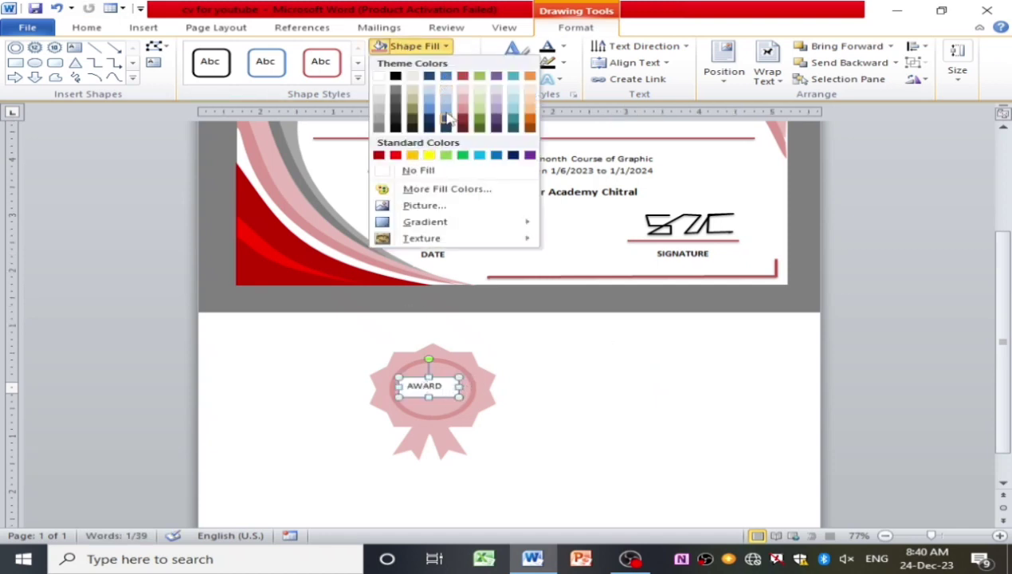
{"action": "left_click", "coordinate": [462, 104]}
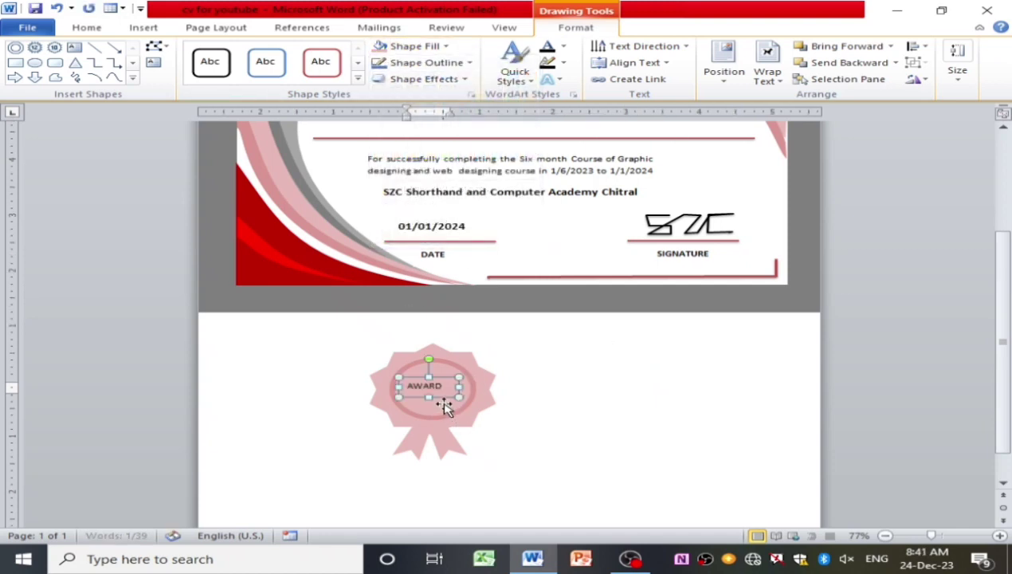
{"action": "left_click_drag", "start_coordinate": [460, 386], "coordinate": [468, 387]}
{"action": "double_click", "coordinate": [424, 385]}
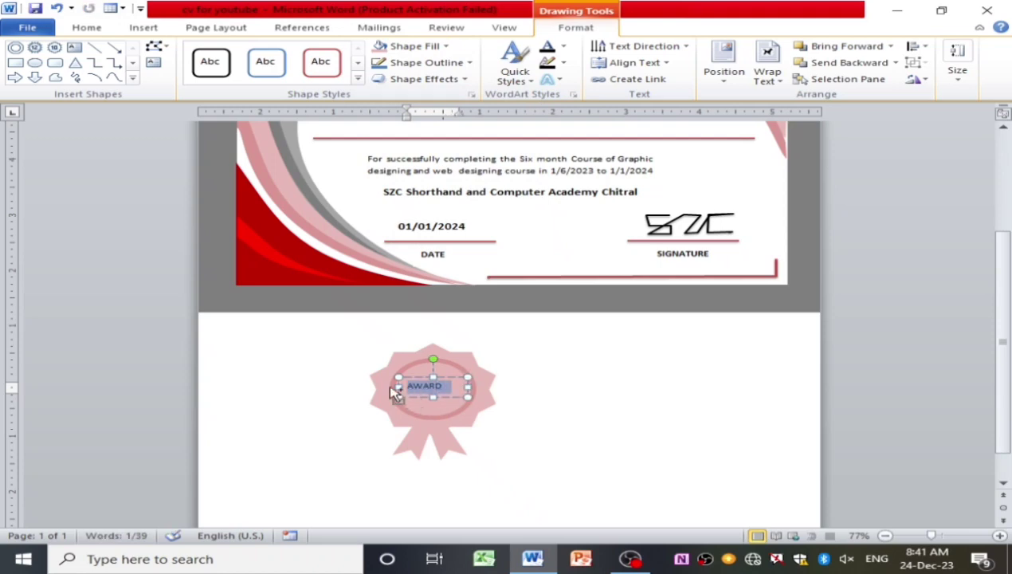
{"action": "key", "text": "ctrl+b"}
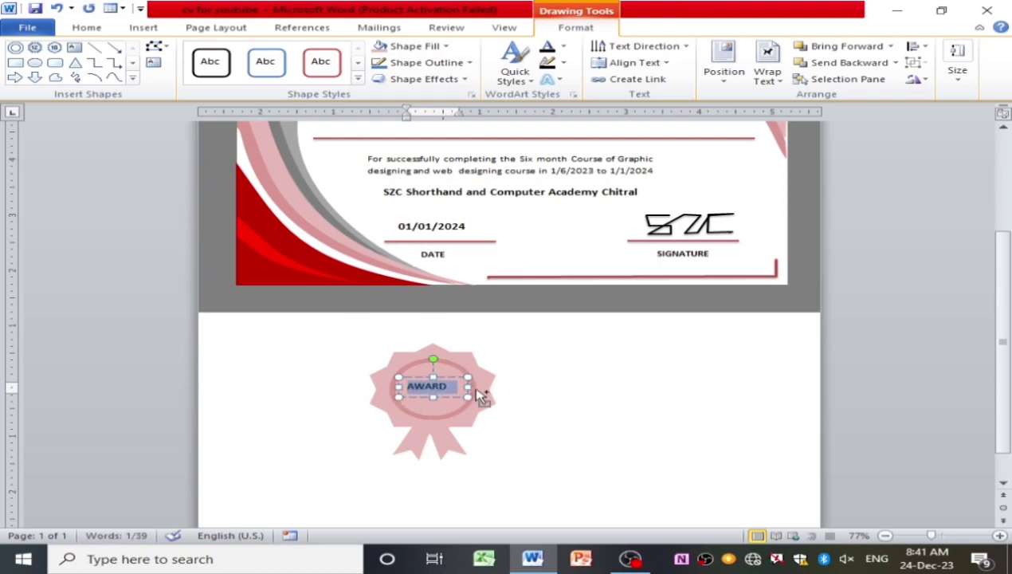
{"action": "left_click", "coordinate": [478, 443]}
{"action": "left_click", "coordinate": [428, 412]}
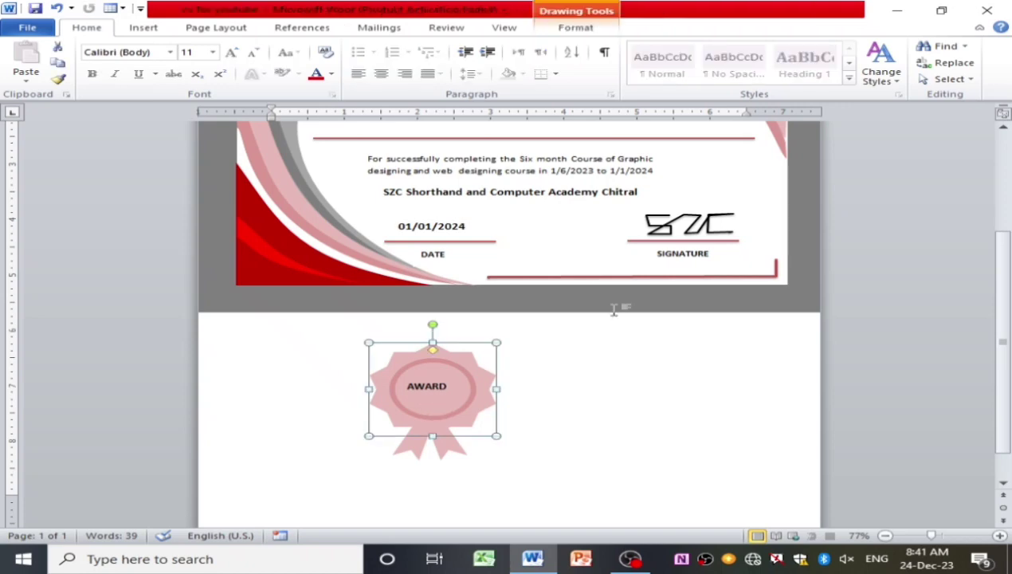
Draw another text box to the right of the badge.
{"action": "left_click", "coordinate": [143, 27]}
{"action": "left_click", "coordinate": [256, 60]}
{"action": "left_click", "coordinate": [308, 119]}
{"action": "left_click_drag", "start_coordinate": [626, 361], "coordinate": [684, 383]}
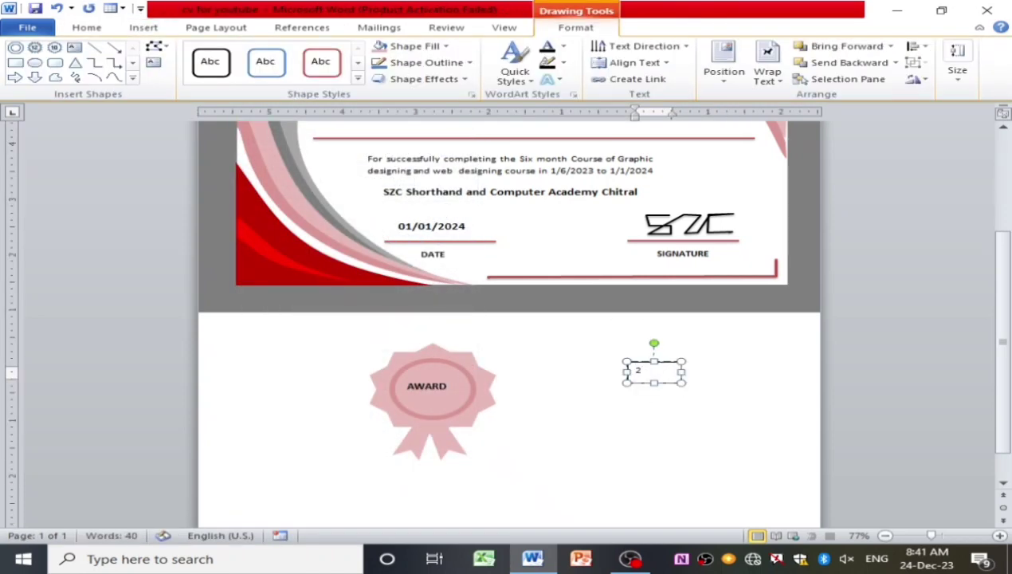
Make the 2024 text bold.
{"action": "left_click", "coordinate": [697, 412]}
{"action": "scroll", "coordinate": [689, 446], "scroll_direction": "up", "scroll_amount": 3}
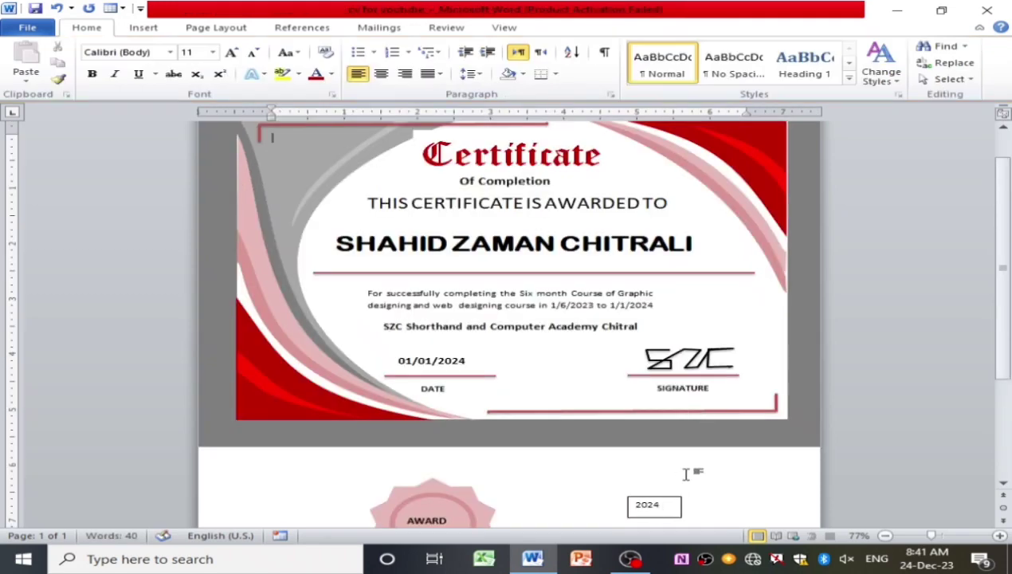
{"action": "scroll", "coordinate": [669, 430], "scroll_direction": "down", "scroll_amount": 2}
{"action": "right_click", "coordinate": [667, 426]}
{"action": "left_click", "coordinate": [661, 424]}
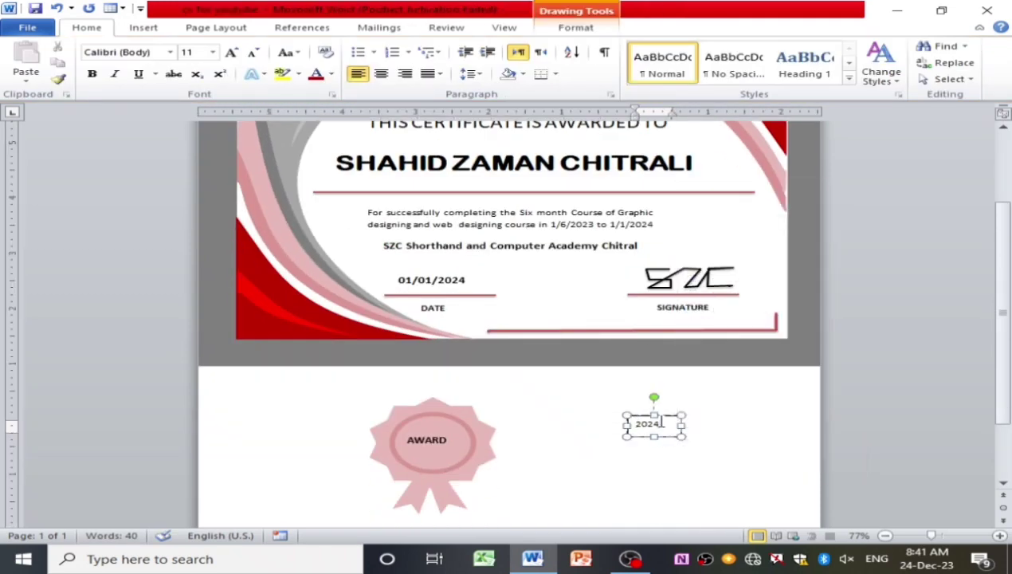
{"action": "key", "text": "ctrl+b"}
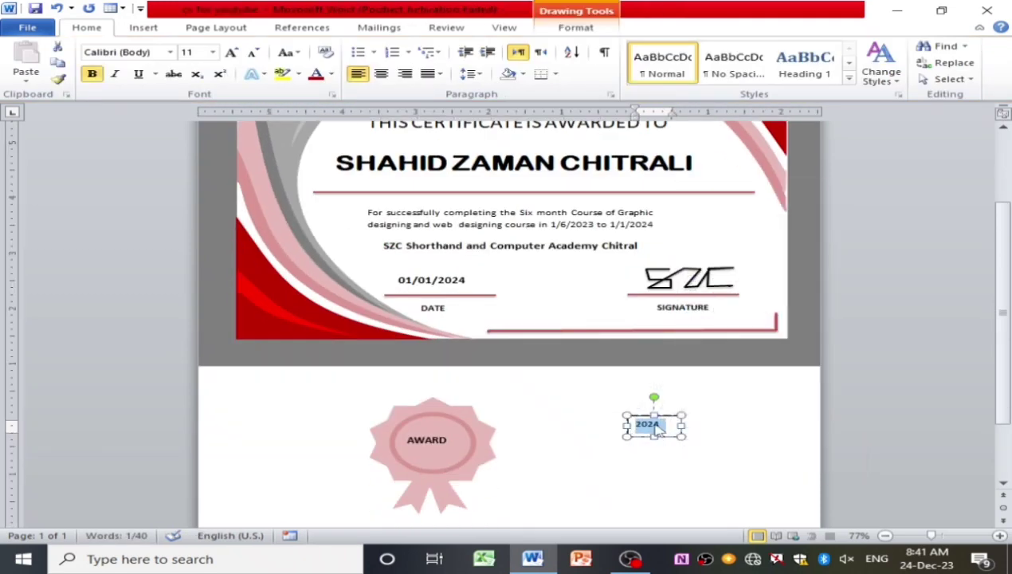
{"action": "left_click", "coordinate": [680, 424]}
Move the 2024 box onto the badge just below AWARD.
{"action": "scroll", "coordinate": [649, 436], "scroll_direction": "up", "scroll_amount": 2}
{"action": "scroll", "coordinate": [647, 351], "scroll_direction": "down", "scroll_amount": 4}
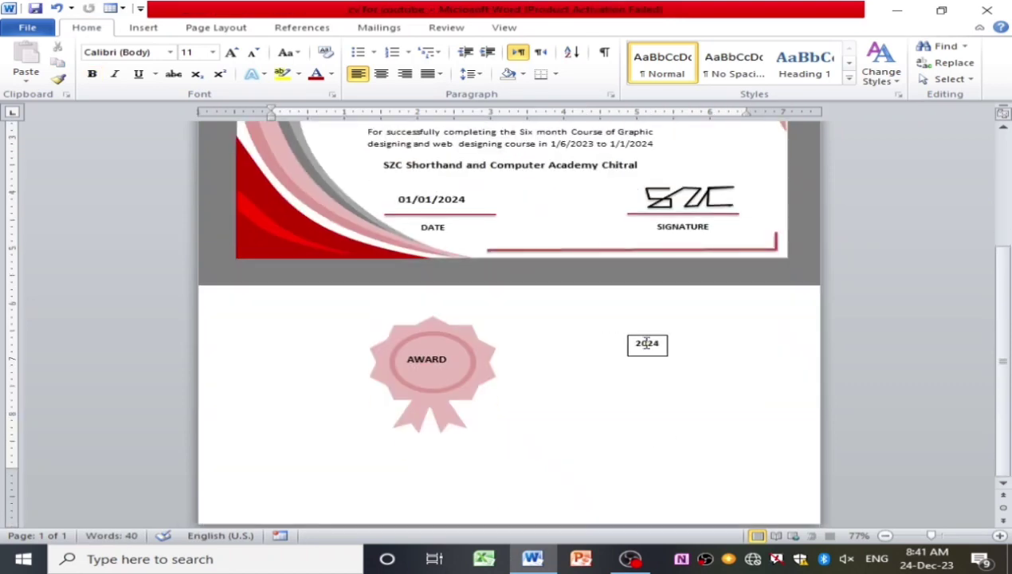
{"action": "left_click", "coordinate": [646, 342]}
{"action": "left_click_drag", "start_coordinate": [630, 336], "coordinate": [424, 368]}
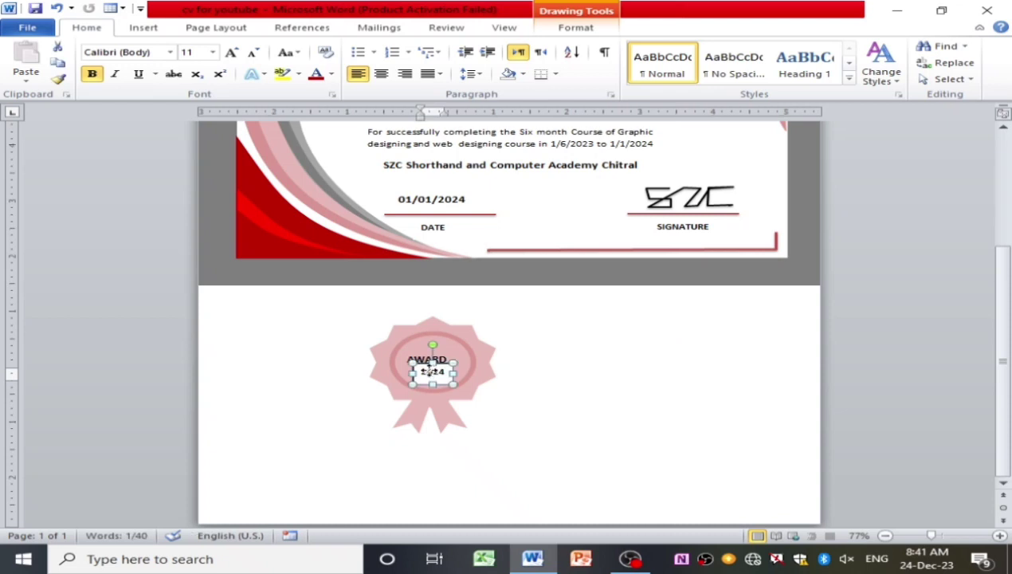
{"action": "right_click", "coordinate": [431, 372]}
{"action": "scroll", "coordinate": [325, 118], "scroll_direction": "up", "scroll_amount": 3}
{"action": "left_click", "coordinate": [331, 74]}
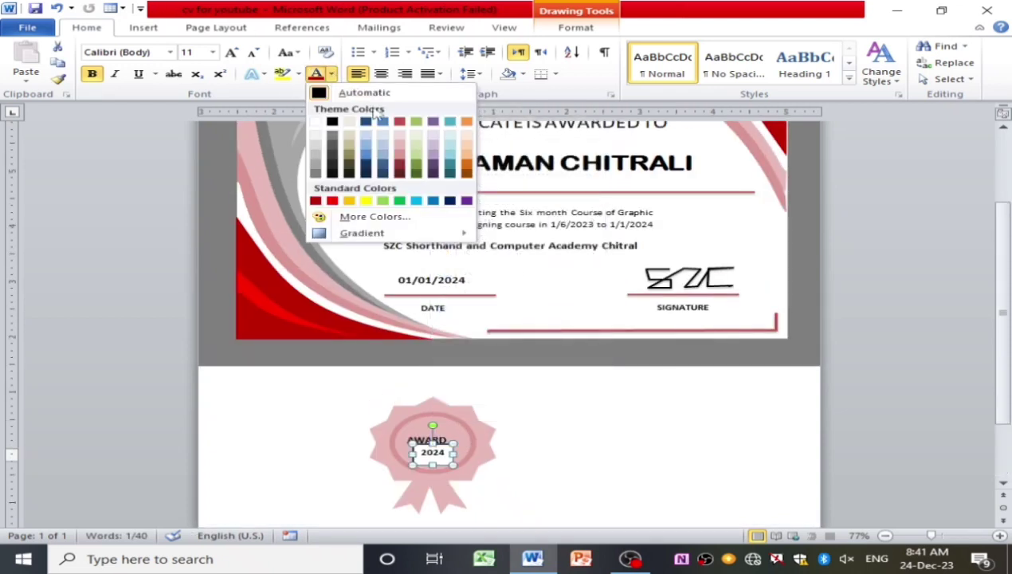
{"action": "key", "text": "Escape"}
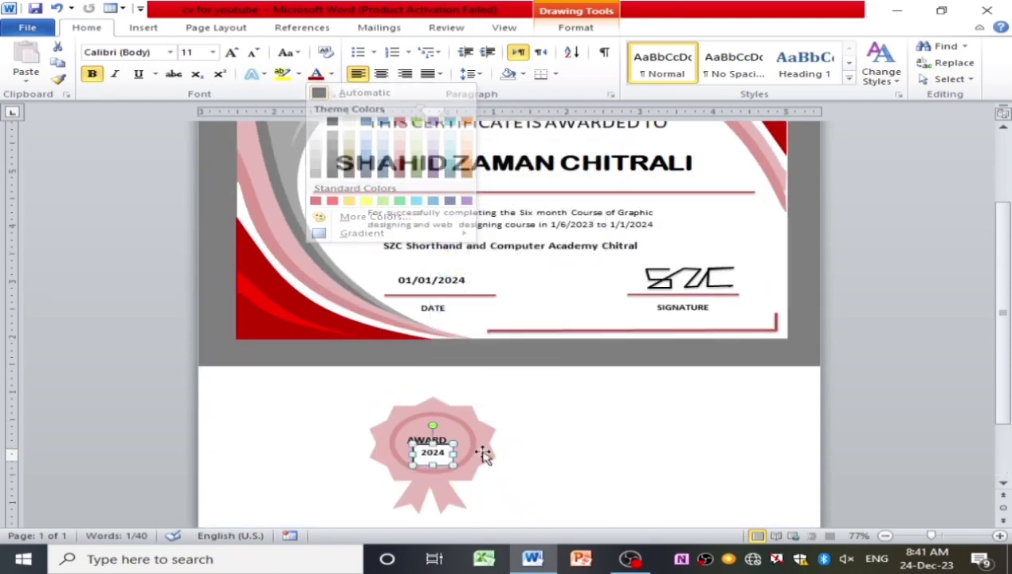
Give the 2024 box a pinkish fill and check its shape formatting.
{"action": "double_click", "coordinate": [445, 441]}
{"action": "left_click", "coordinate": [414, 45]}
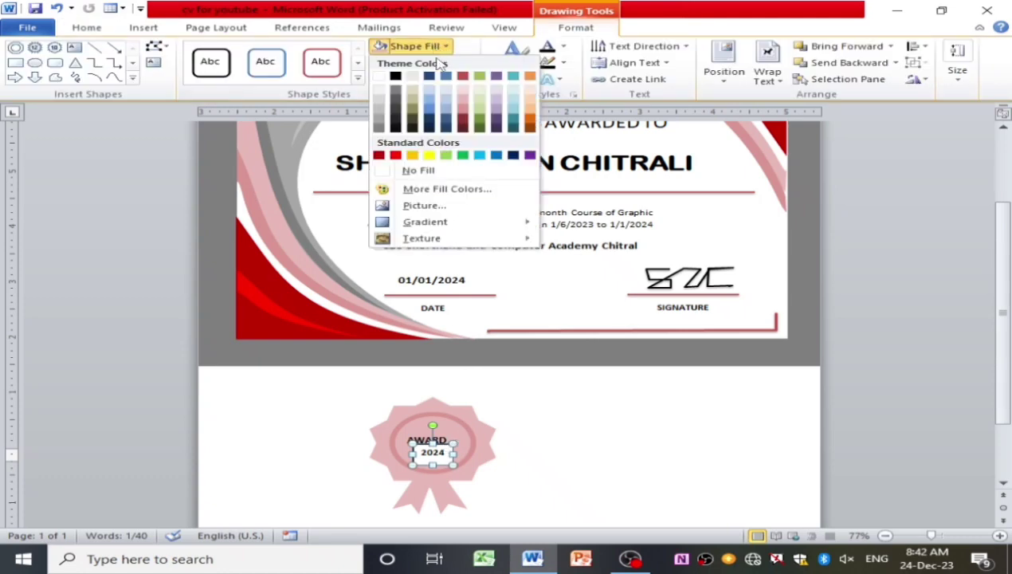
{"action": "left_click", "coordinate": [463, 99]}
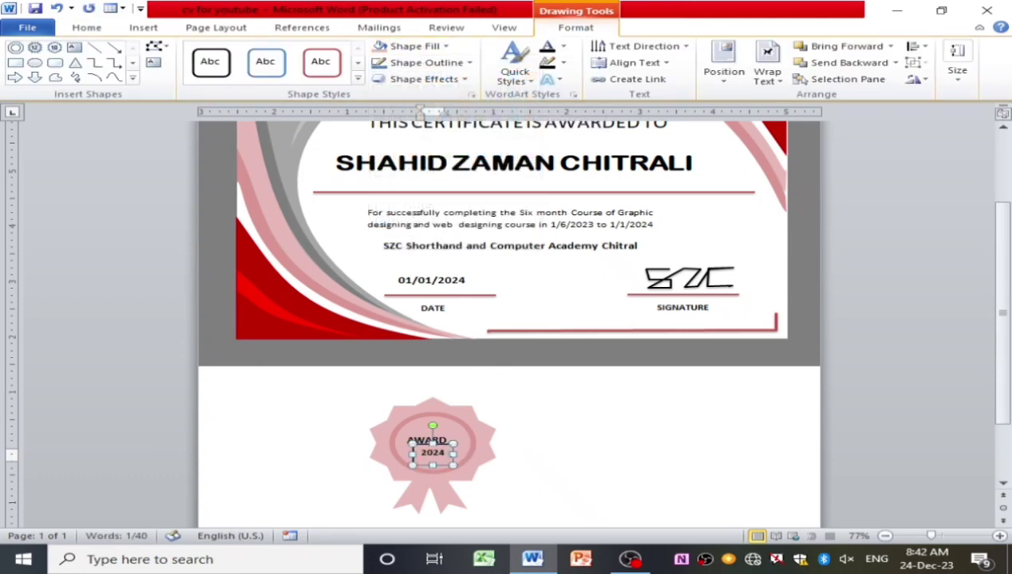
{"action": "right_click", "coordinate": [448, 452]}
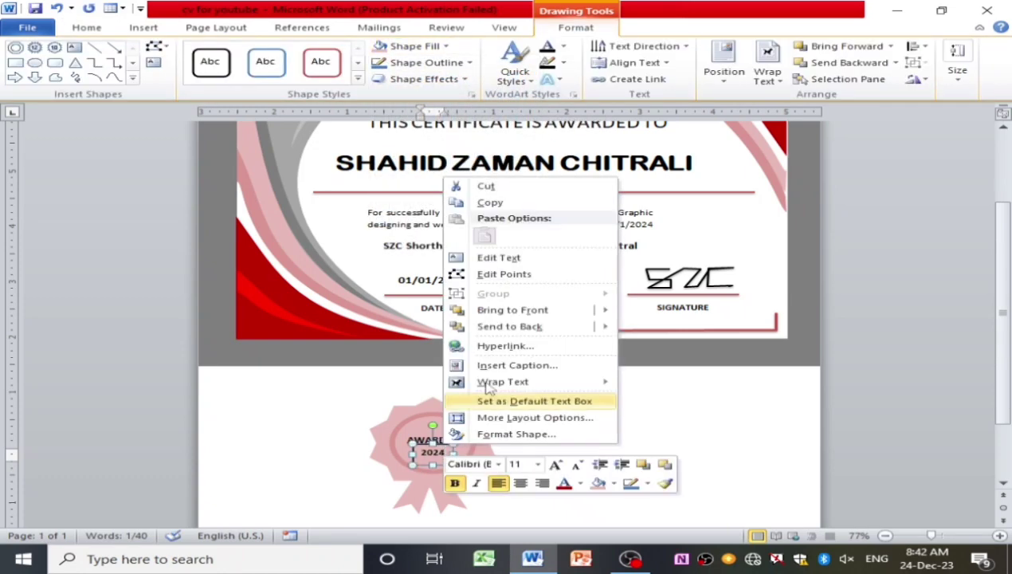
{"action": "left_click", "coordinate": [510, 434]}
{"action": "left_click", "coordinate": [687, 431]}
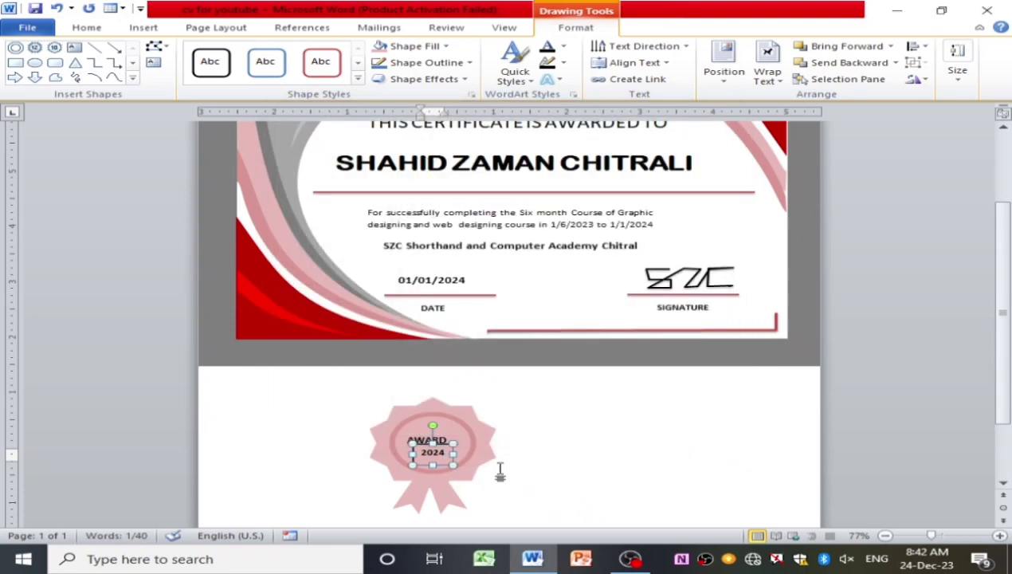
{"action": "left_click", "coordinate": [579, 428]}
{"action": "right_click", "coordinate": [451, 447]}
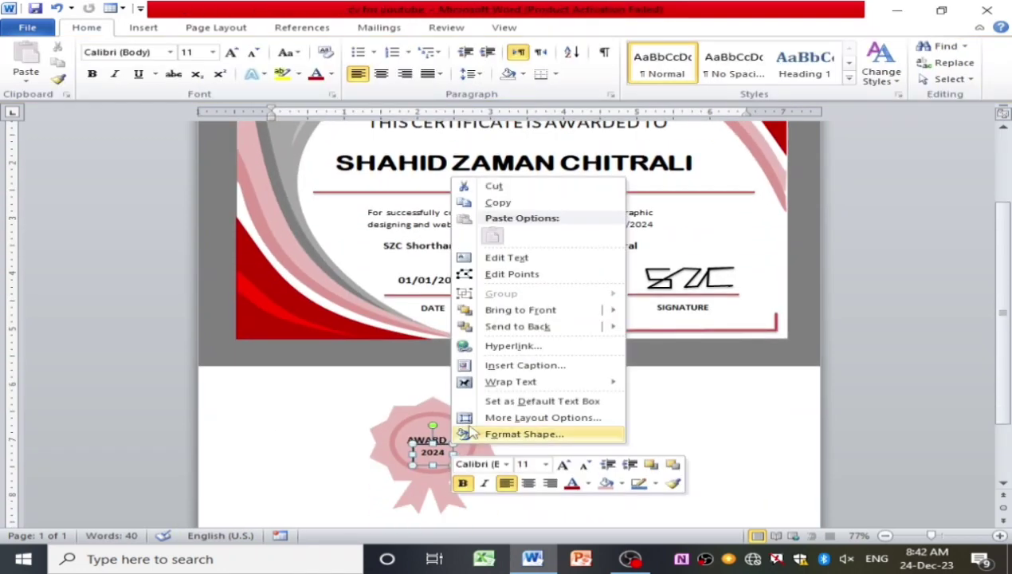
{"action": "left_click", "coordinate": [514, 434]}
{"action": "left_click", "coordinate": [694, 427]}
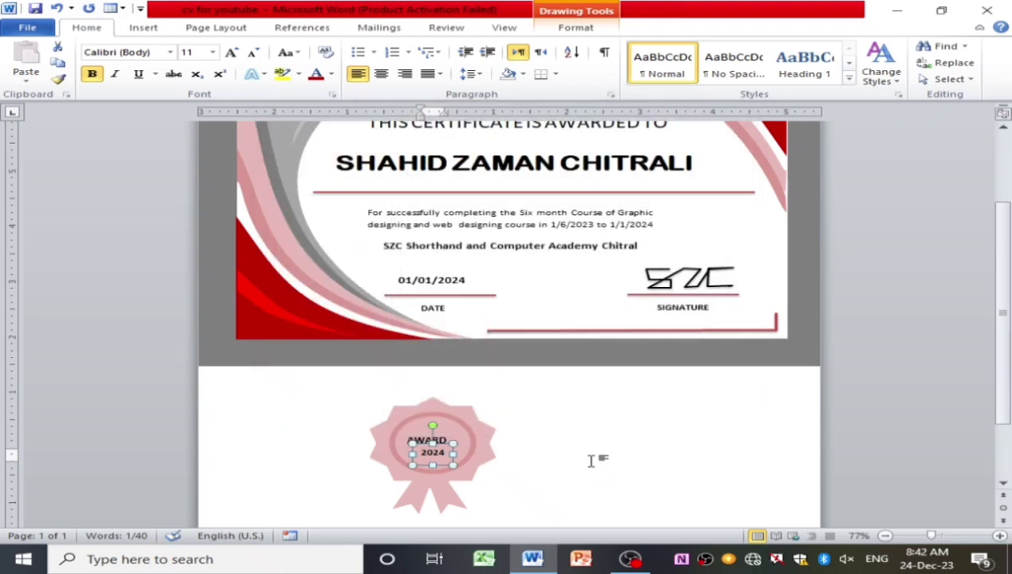
{"action": "left_click", "coordinate": [594, 463]}
Narrow the AWARD text box so it fits within the badge's inner circle.
{"action": "scroll", "coordinate": [484, 428], "scroll_direction": "down", "scroll_amount": 1}
{"action": "left_click", "coordinate": [427, 413]}
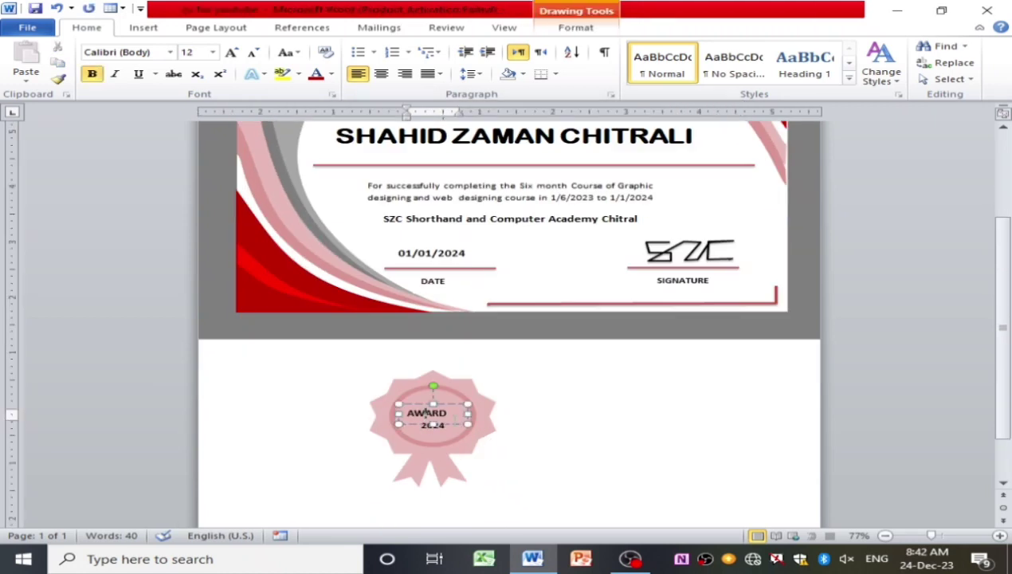
{"action": "double_click", "coordinate": [426, 412]}
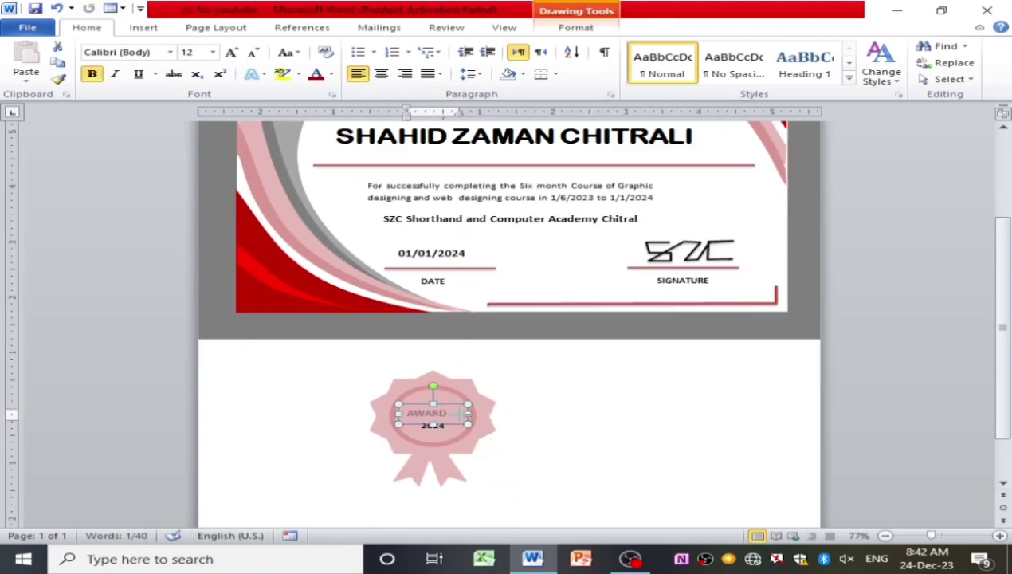
{"action": "left_click_drag", "start_coordinate": [466, 413], "coordinate": [459, 413]}
{"action": "left_click", "coordinate": [498, 409]}
{"action": "scroll", "coordinate": [632, 407], "scroll_direction": "up", "scroll_amount": 3}
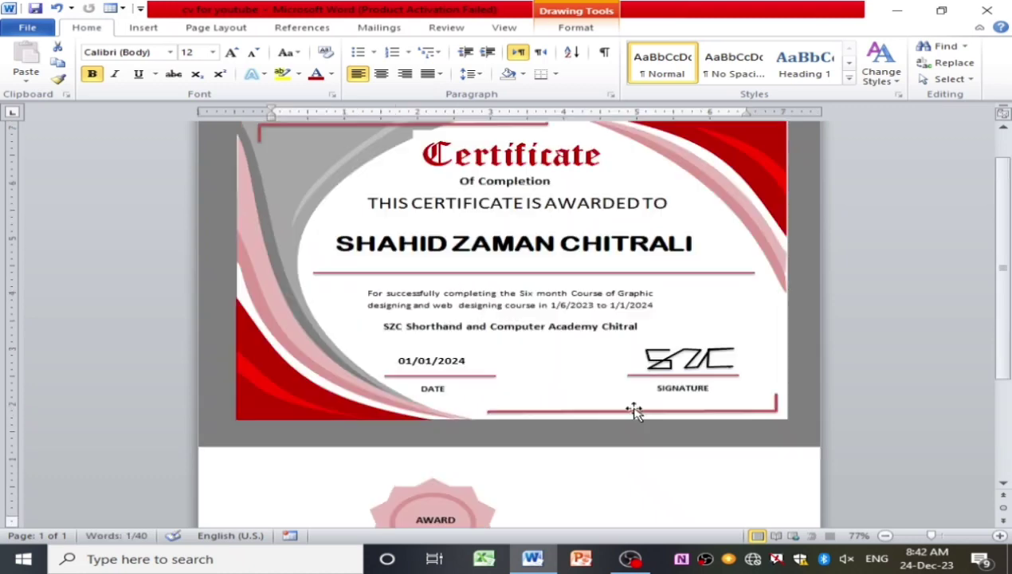
{"action": "scroll", "coordinate": [542, 410], "scroll_direction": "down", "scroll_amount": 4}
{"action": "scroll", "coordinate": [542, 407], "scroll_direction": "down", "scroll_amount": 1}
{"action": "scroll", "coordinate": [626, 408], "scroll_direction": "up", "scroll_amount": 2}
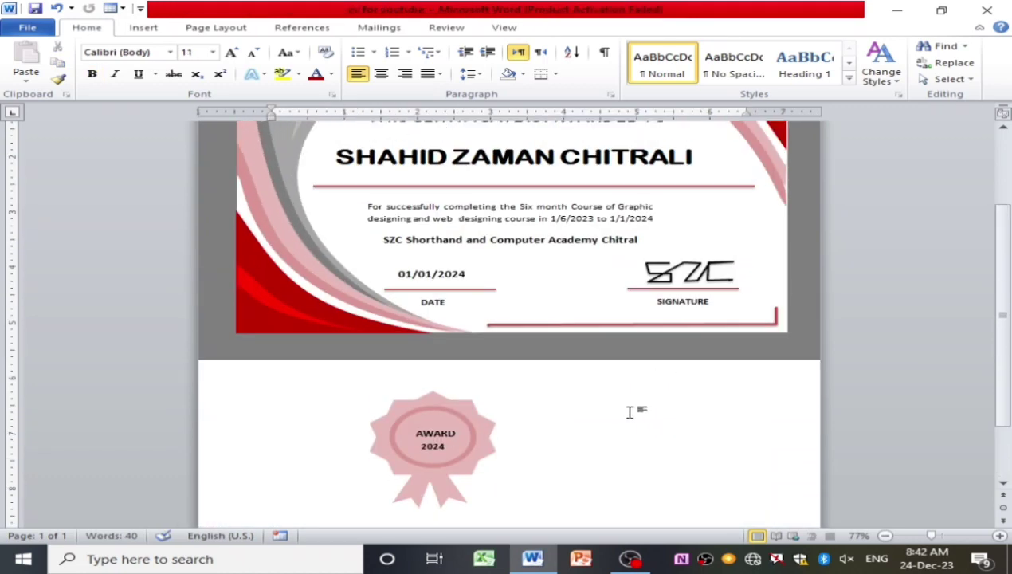
Add a small text box reading SZC beside the badge and make it bold.
{"action": "left_click", "coordinate": [142, 27]}
{"action": "left_click", "coordinate": [257, 62]}
{"action": "left_click", "coordinate": [307, 109]}
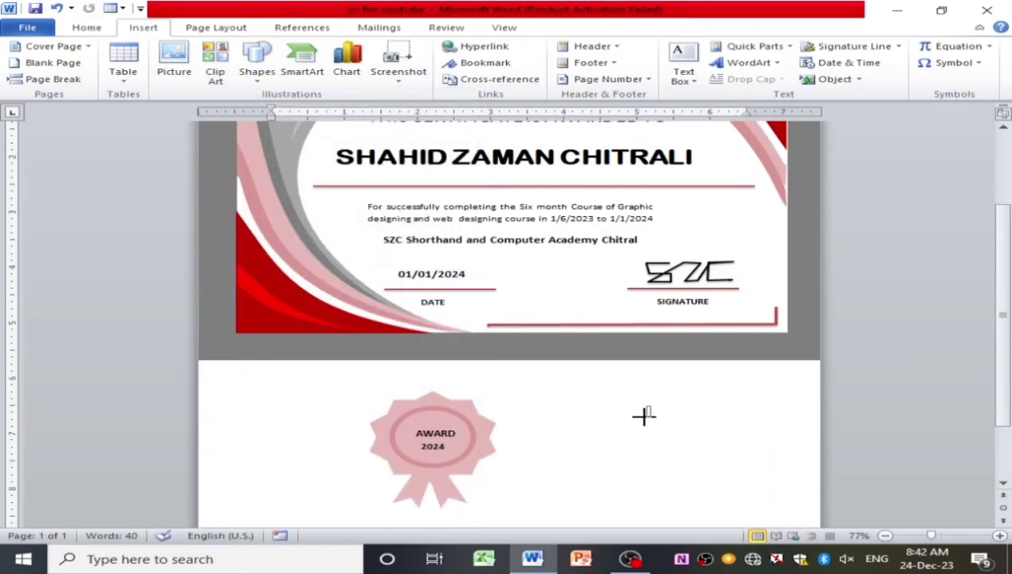
{"action": "left_click_drag", "start_coordinate": [646, 406], "coordinate": [685, 426]}
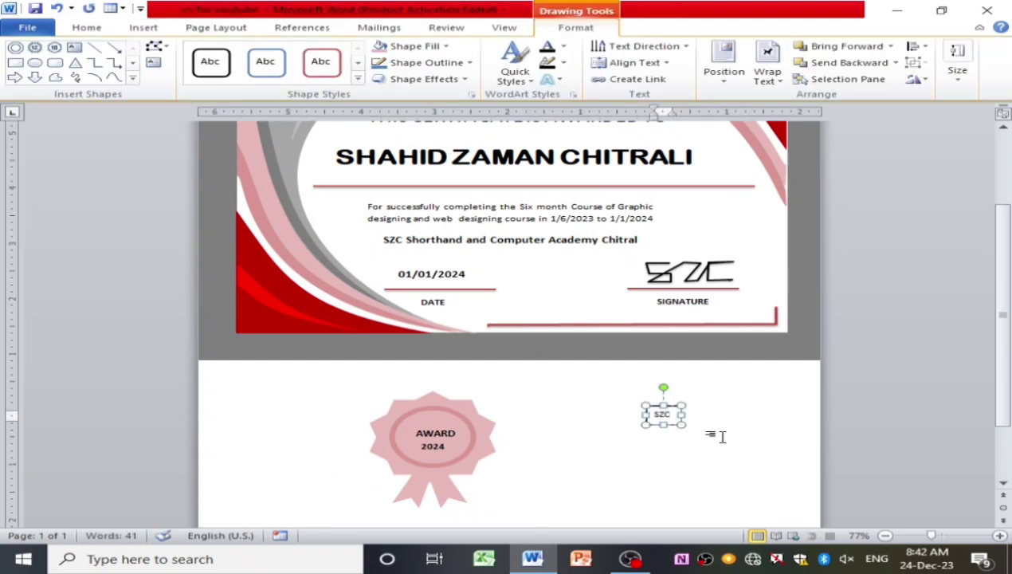
{"action": "left_click", "coordinate": [688, 490]}
{"action": "left_click", "coordinate": [661, 420]}
{"action": "double_click", "coordinate": [661, 420]}
{"action": "key", "text": "ctrl+b"}
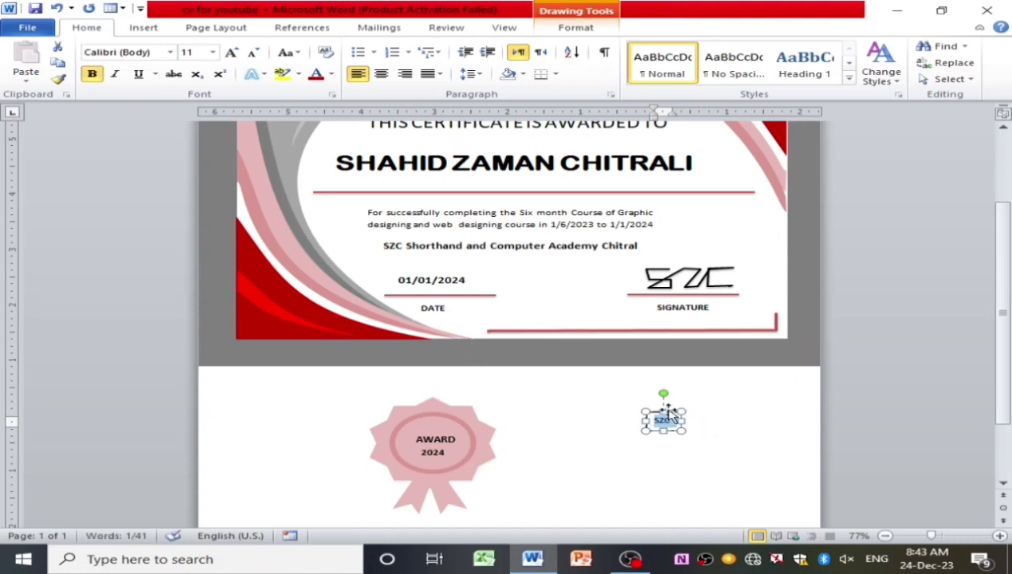
Move SZC onto the badge and shift AWARD slightly down beneath it.
{"action": "mouse_move", "coordinate": [669, 414]}
{"action": "left_mouse_down"}
{"action": "mouse_move", "coordinate": [429, 417]}
{"action": "mouse_move", "coordinate": [443, 417]}
{"action": "left_mouse_up"}
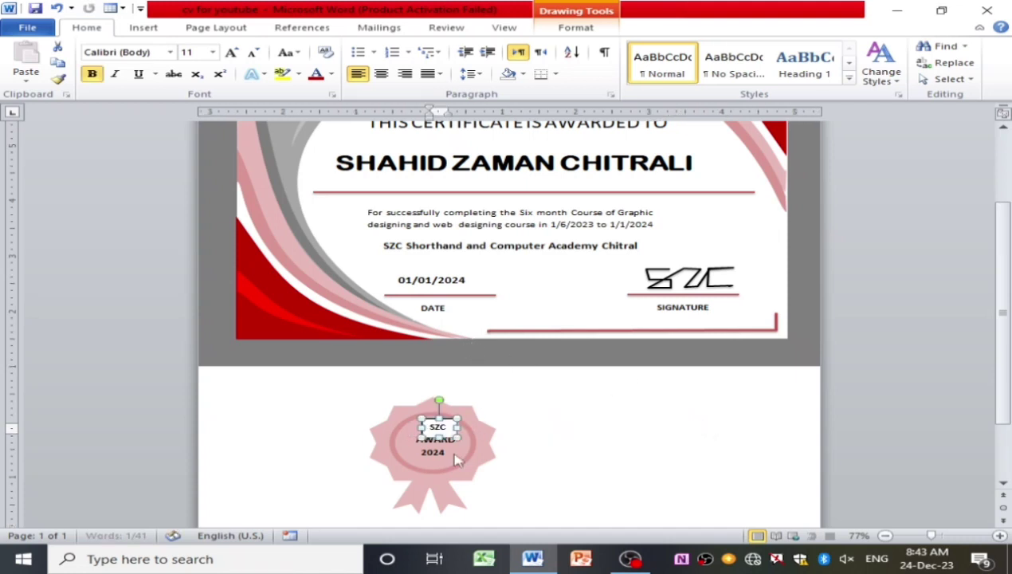
{"action": "left_click", "coordinate": [506, 446]}
{"action": "left_click", "coordinate": [404, 412]}
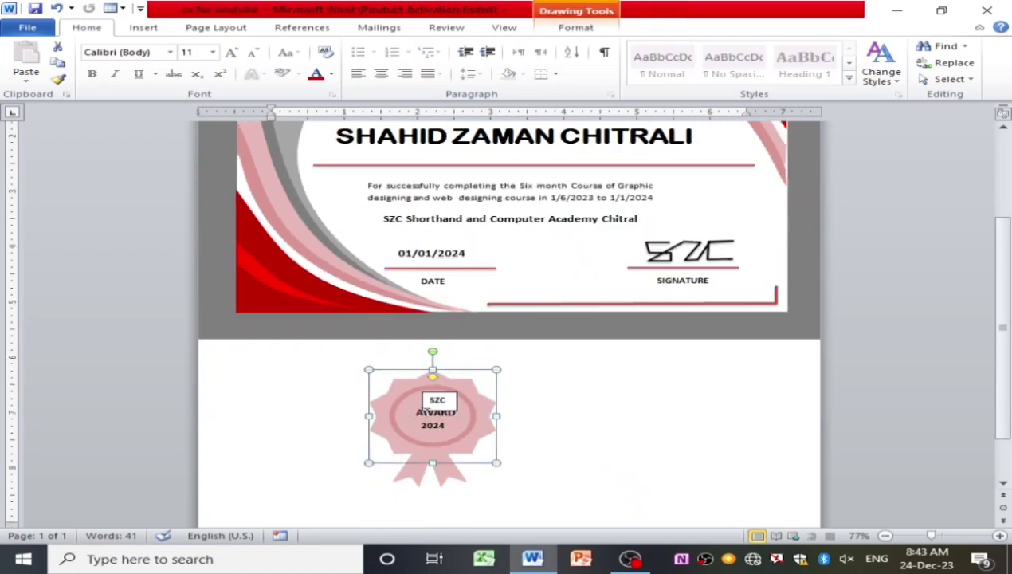
{"action": "left_click_drag", "start_coordinate": [411, 404], "coordinate": [417, 409]}
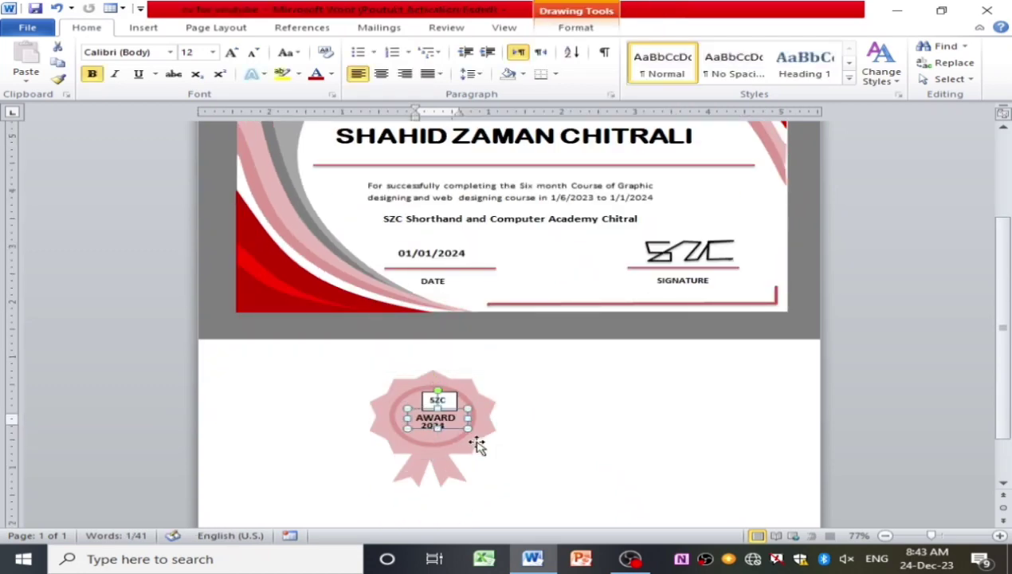
{"action": "left_click", "coordinate": [558, 389]}
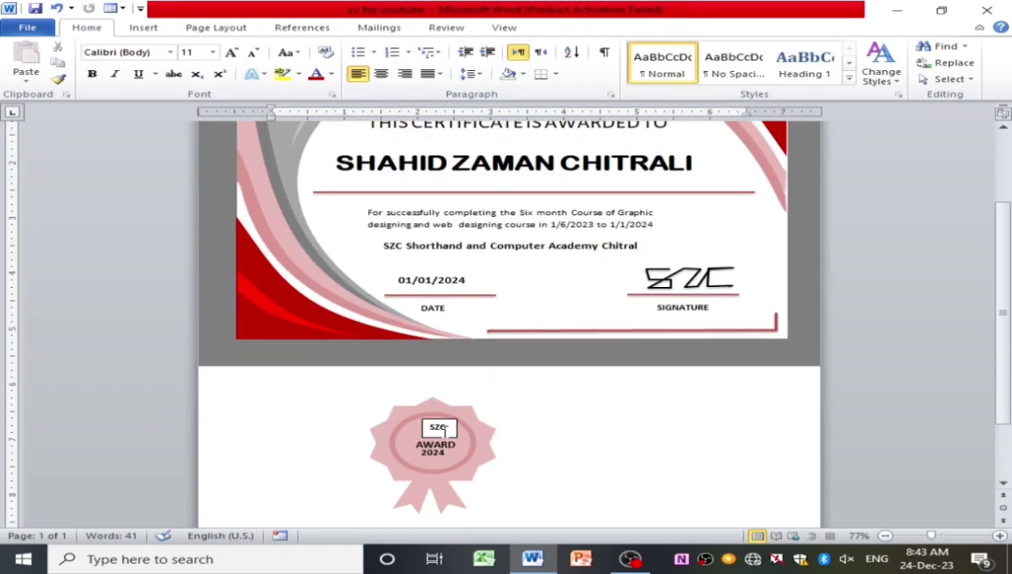
{"action": "left_click", "coordinate": [420, 429]}
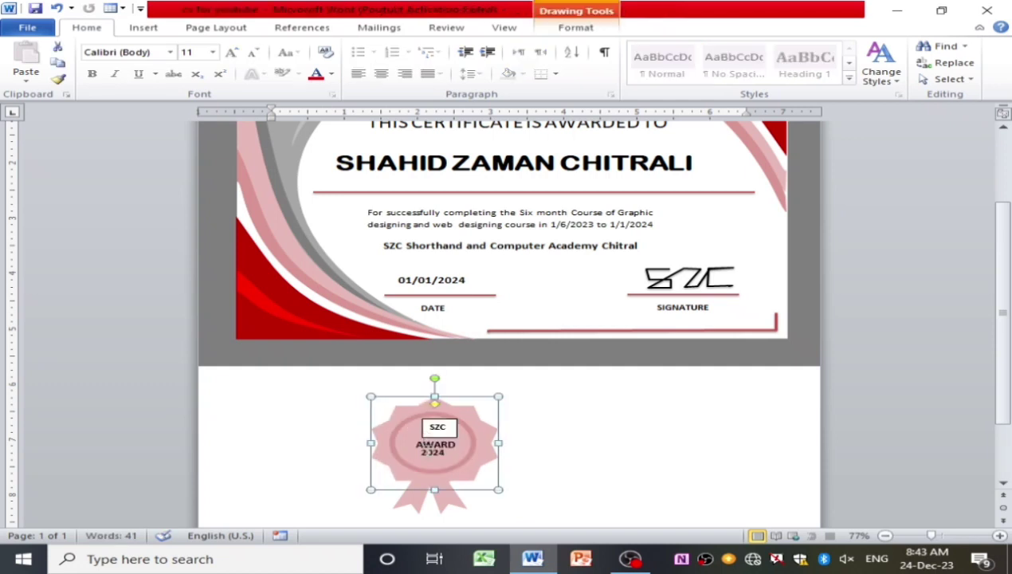
{"action": "left_click", "coordinate": [428, 427]}
{"action": "mouse_move", "coordinate": [434, 420]}
{"action": "left_mouse_down"}
{"action": "mouse_move", "coordinate": [424, 421]}
{"action": "mouse_move", "coordinate": [447, 418]}
{"action": "left_mouse_up"}
Remove the SZC text box's outline with No line in Format Shape.
{"action": "right_click", "coordinate": [444, 427]}
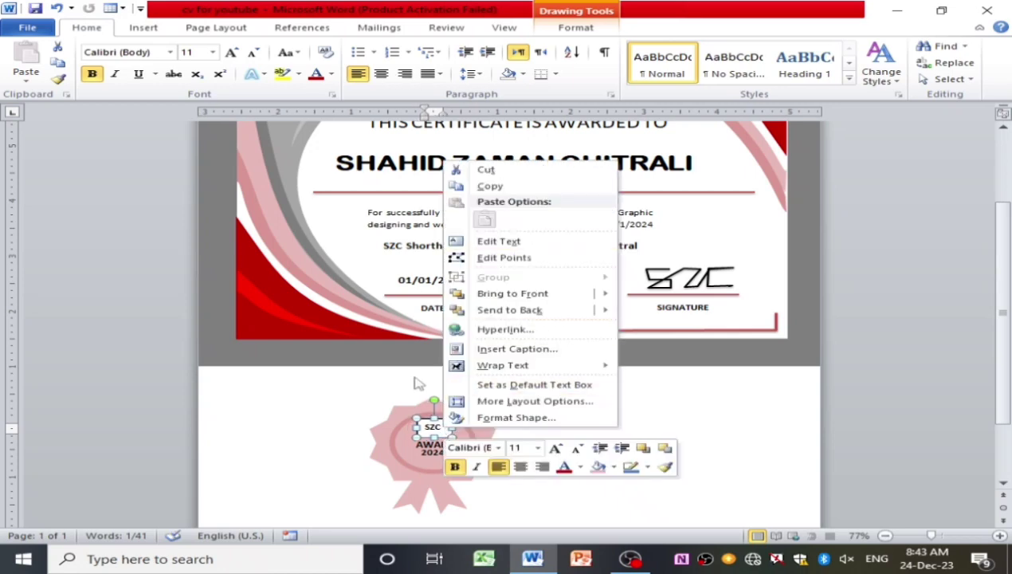
{"action": "left_click", "coordinate": [425, 427]}
{"action": "double_click", "coordinate": [429, 422]}
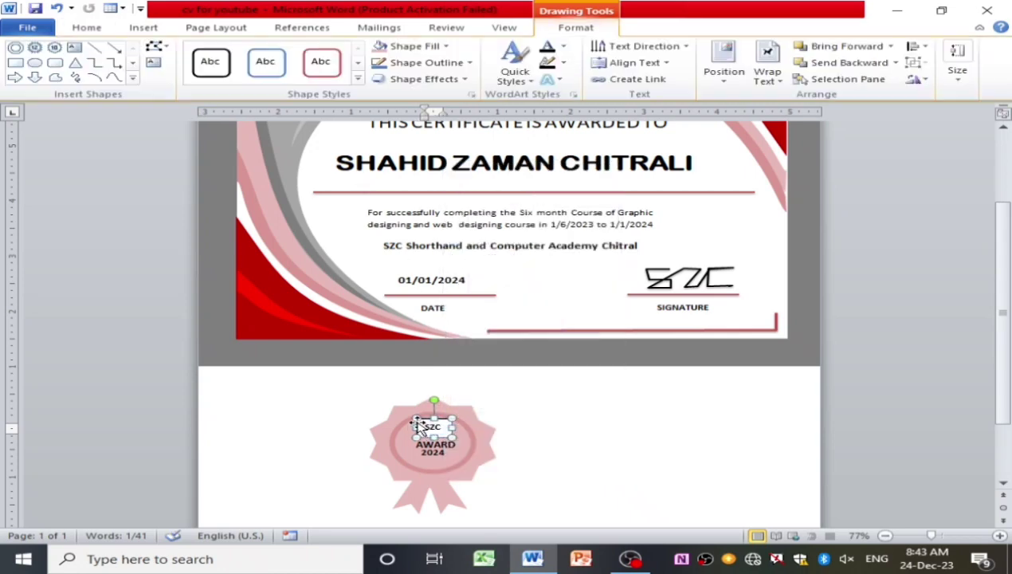
{"action": "left_click", "coordinate": [419, 46]}
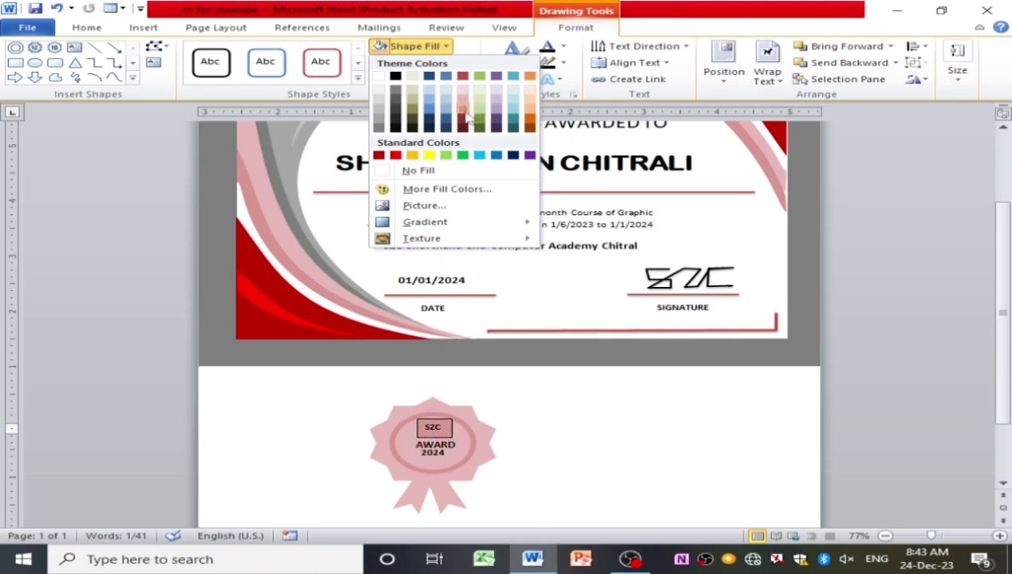
{"action": "left_click", "coordinate": [440, 428]}
{"action": "double_click", "coordinate": [454, 418]}
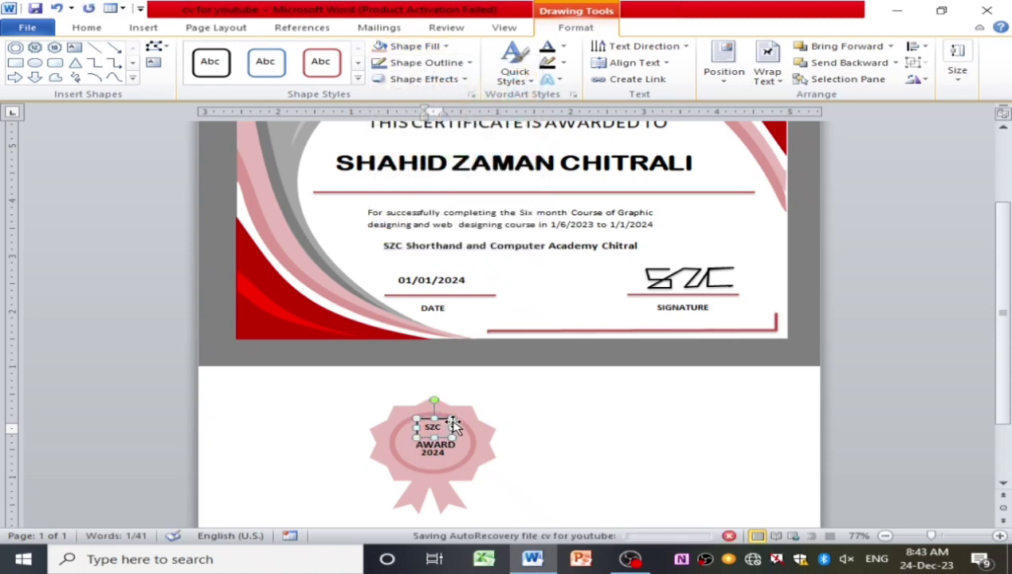
{"action": "left_click", "coordinate": [699, 429]}
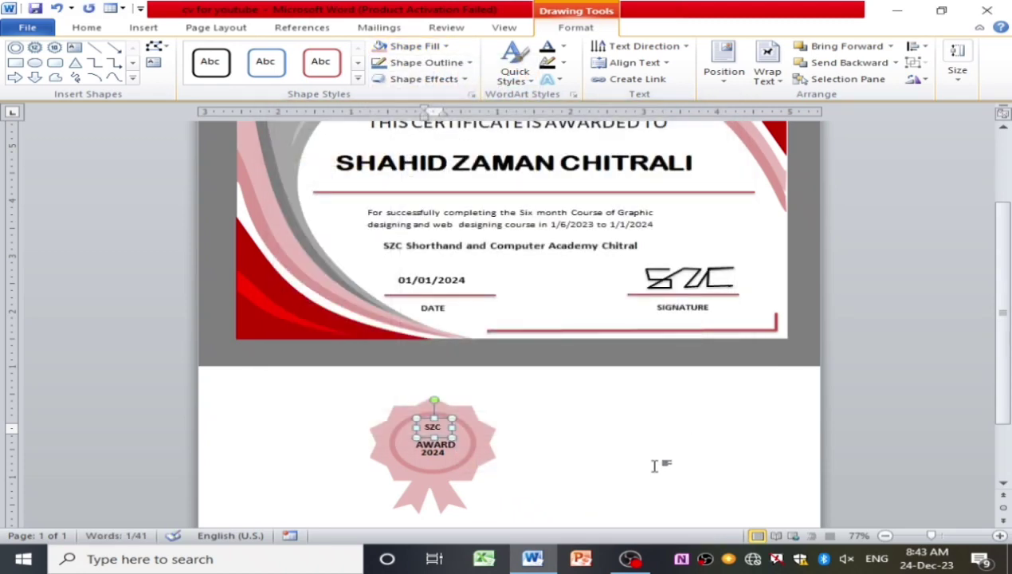
Move SZC down inside the badge and send its text box to the back.
{"action": "left_click", "coordinate": [654, 463]}
{"action": "scroll", "coordinate": [578, 443], "scroll_direction": "down", "scroll_amount": 1}
{"action": "scroll", "coordinate": [579, 443], "scroll_direction": "down", "scroll_amount": 1}
{"action": "left_click", "coordinate": [430, 375]}
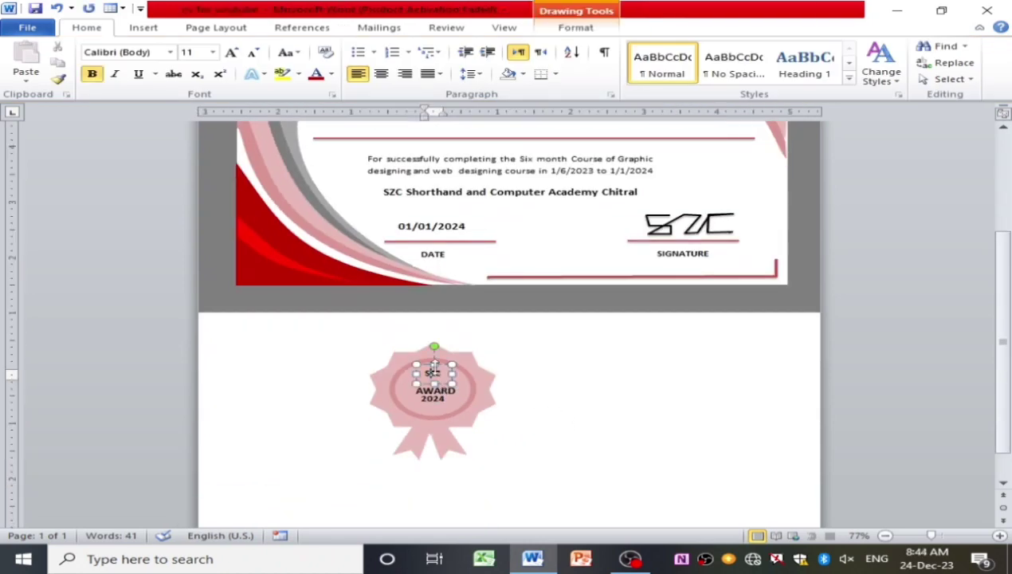
{"action": "left_click_drag", "start_coordinate": [444, 364], "coordinate": [454, 370]}
{"action": "right_click", "coordinate": [430, 388]}
{"action": "mouse_move", "coordinate": [503, 270]}
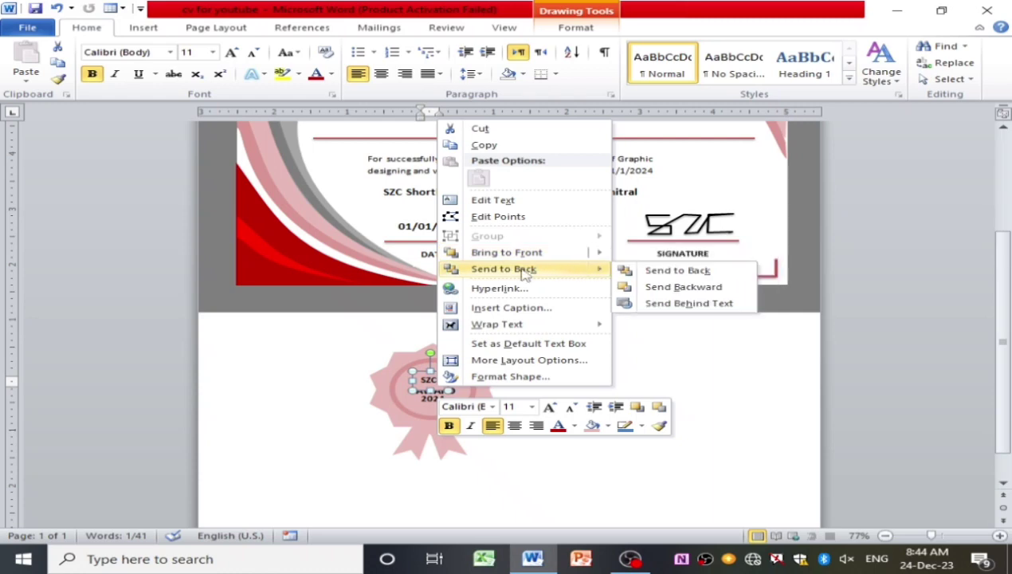
{"action": "left_click", "coordinate": [514, 270]}
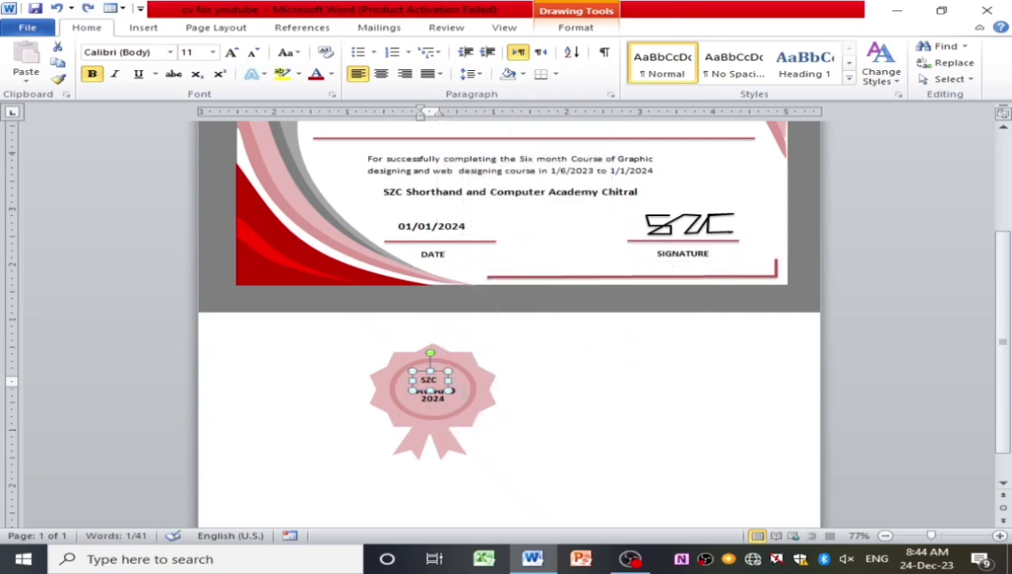
{"action": "scroll", "coordinate": [494, 418], "scroll_direction": "up", "scroll_amount": 1}
{"action": "left_click", "coordinate": [522, 439]}
Check the SZC label, then select the pink rosette badge's shape formatting.
{"action": "left_click", "coordinate": [431, 411]}
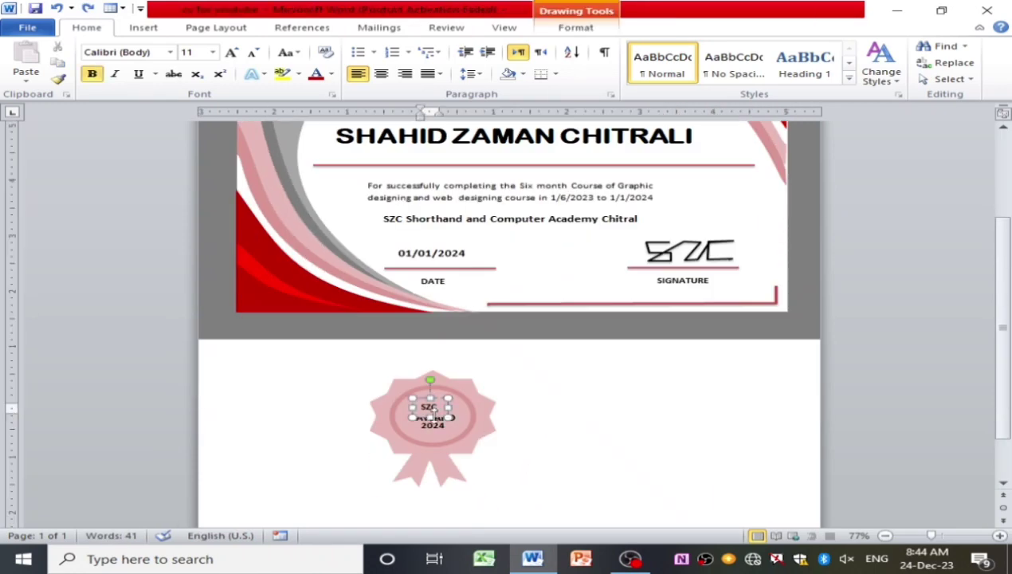
{"action": "double_click", "coordinate": [429, 407]}
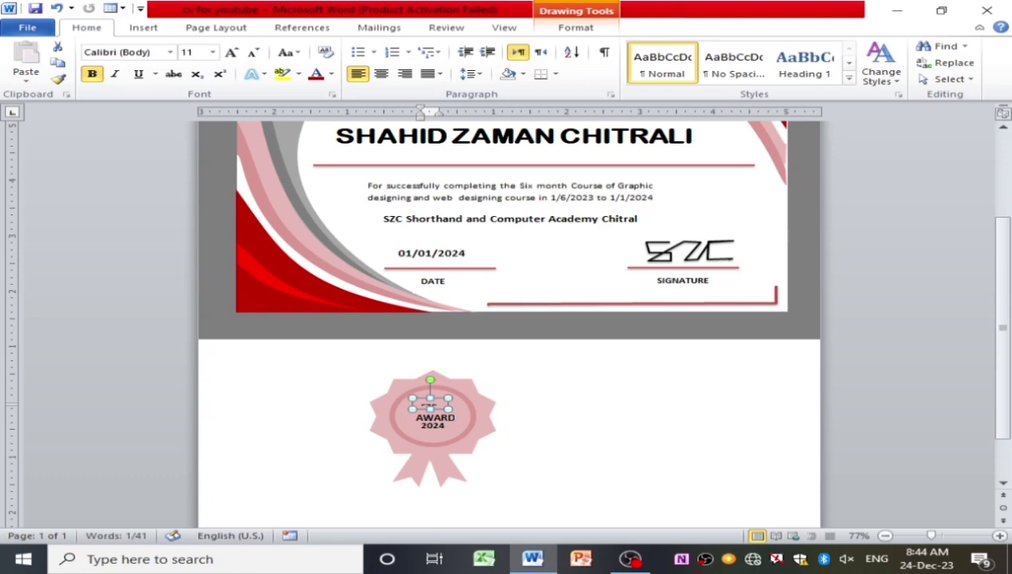
{"action": "left_click", "coordinate": [493, 409]}
{"action": "scroll", "coordinate": [492, 409], "scroll_direction": "up", "scroll_amount": 2}
{"action": "left_click", "coordinate": [429, 460]}
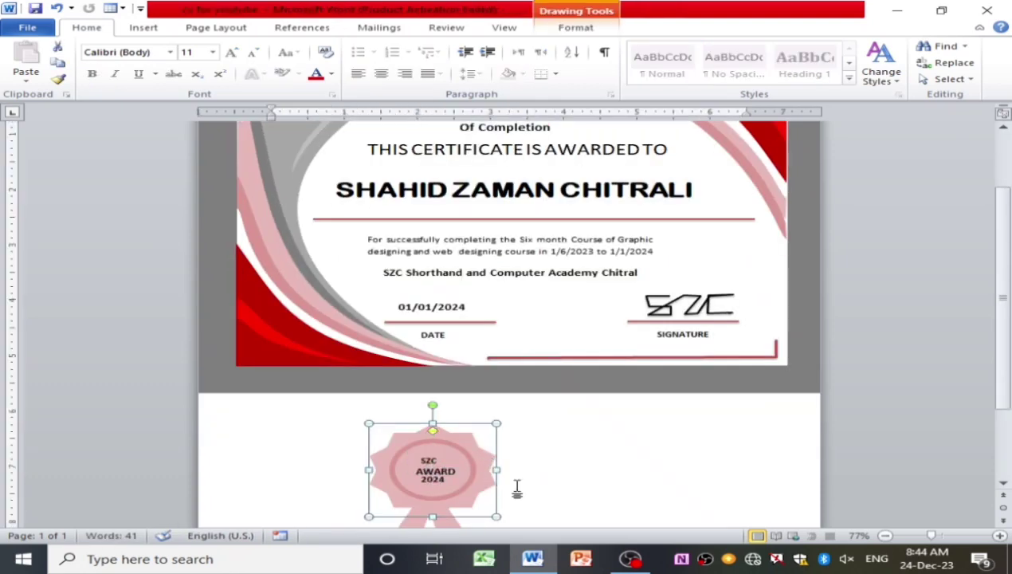
{"action": "scroll", "coordinate": [557, 470], "scroll_direction": "down", "scroll_amount": 3}
{"action": "left_click", "coordinate": [631, 456]}
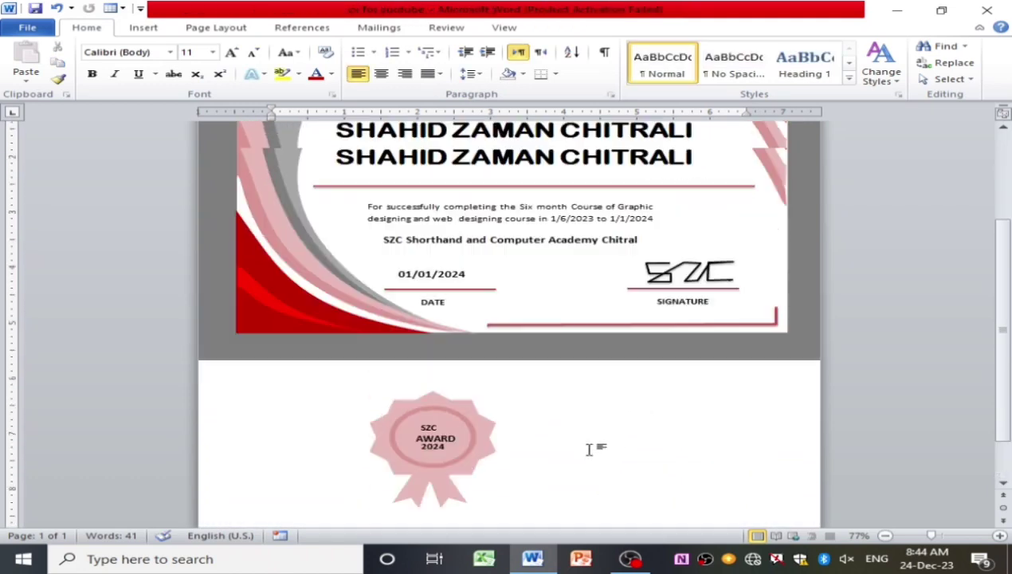
{"action": "left_click", "coordinate": [393, 376]}
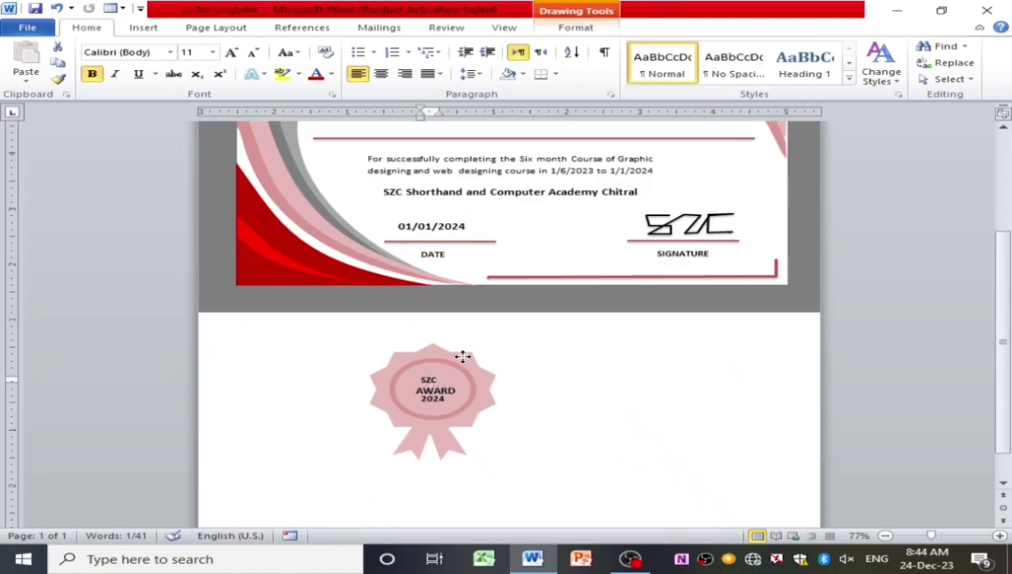
{"action": "double_click", "coordinate": [460, 355]}
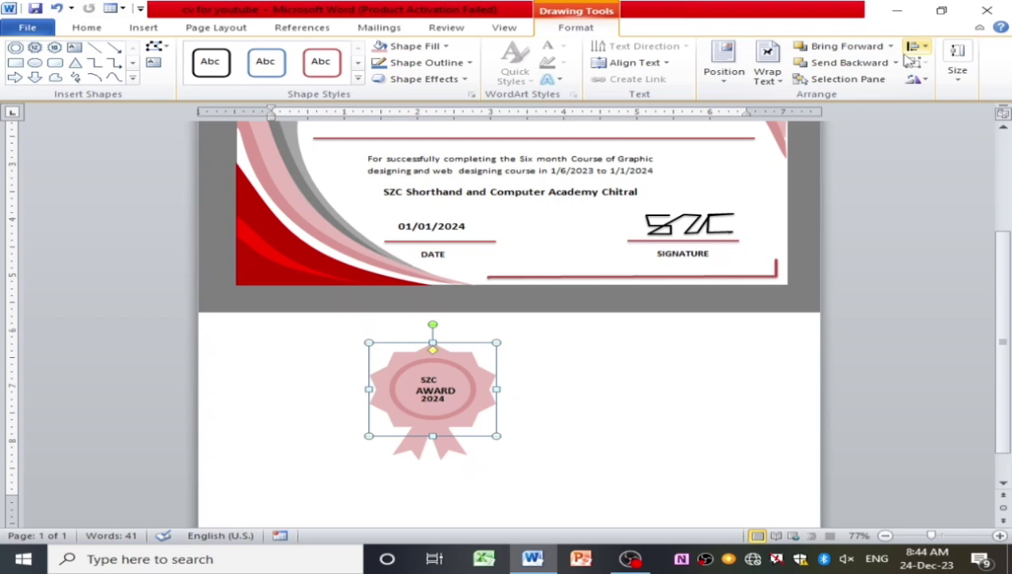
Select the badge's text boxes, donut, star and ribbons (not the signature) and group them.
{"action": "left_click", "coordinate": [848, 79]}
{"action": "left_click", "coordinate": [904, 145], "text": "ctrl"}
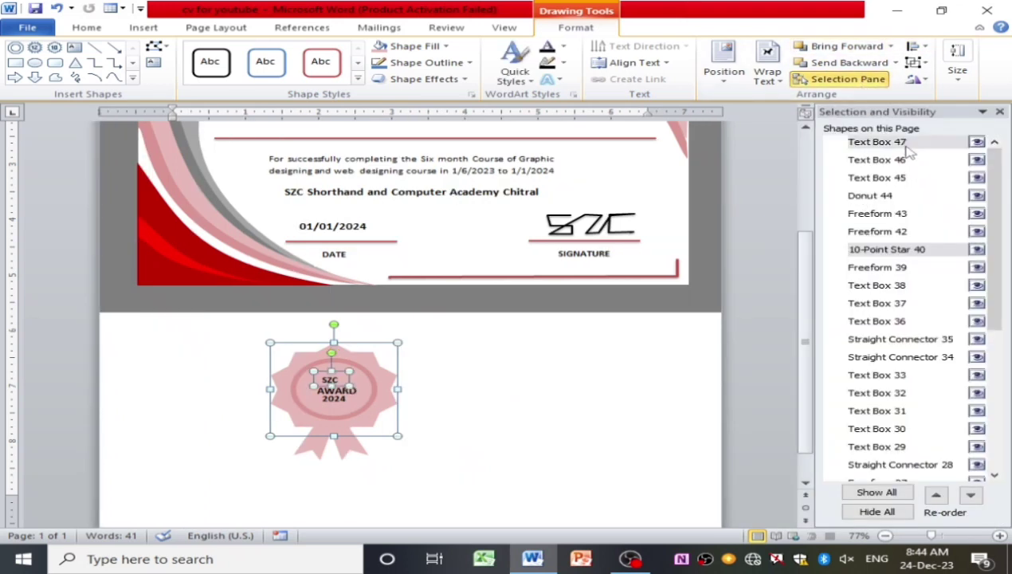
{"action": "left_click", "coordinate": [900, 162], "text": "ctrl"}
{"action": "left_click", "coordinate": [900, 180], "text": "ctrl"}
{"action": "left_click", "coordinate": [889, 198], "text": "ctrl"}
{"action": "left_click", "coordinate": [891, 215], "text": "ctrl"}
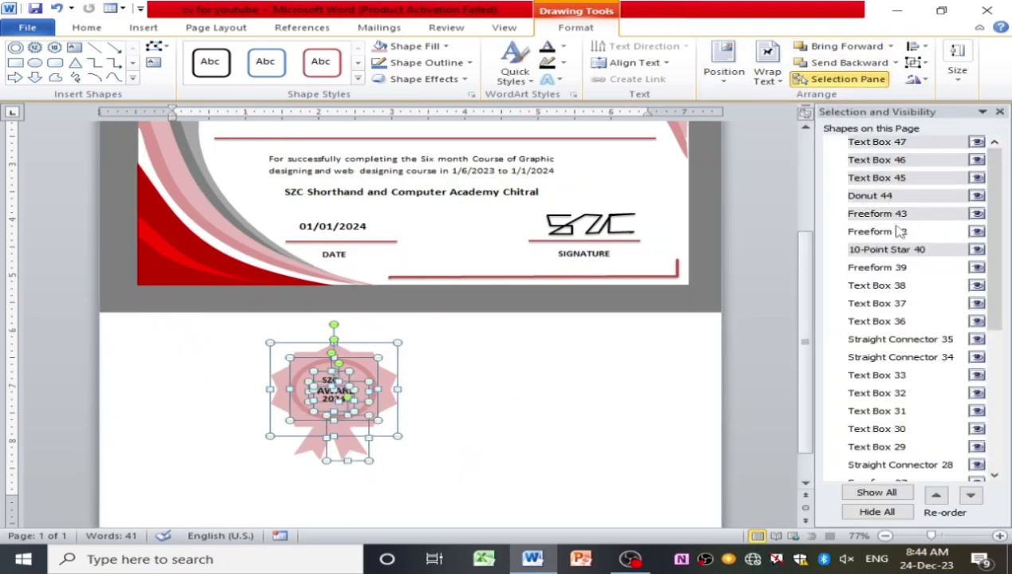
{"action": "left_click", "coordinate": [892, 232], "text": "ctrl"}
{"action": "left_click", "coordinate": [900, 268], "text": "ctrl"}
{"action": "left_click", "coordinate": [907, 267], "text": "ctrl"}
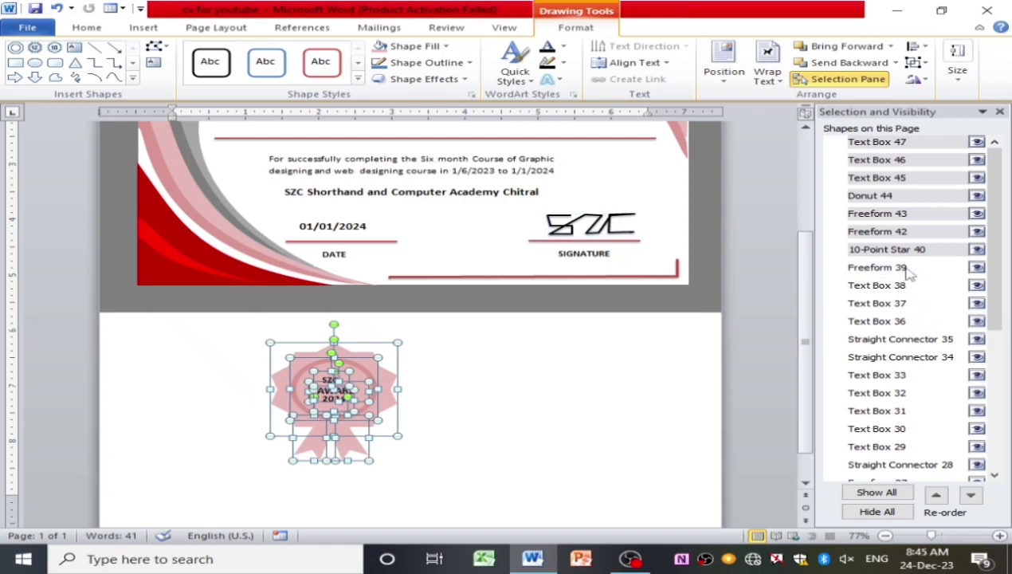
{"action": "right_click", "coordinate": [341, 396]}
{"action": "mouse_move", "coordinate": [388, 259]}
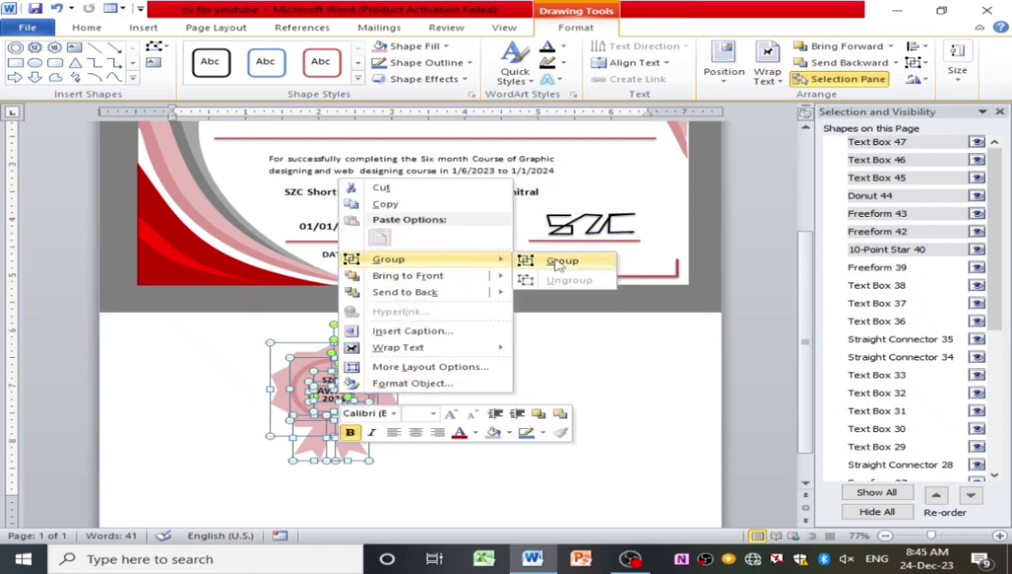
{"action": "left_click", "coordinate": [557, 259]}
Duplicate the grouped rosette badge with Ctrl+D and drag the copy aside.
{"action": "left_click", "coordinate": [375, 398]}
{"action": "key", "text": "ctrl+d"}
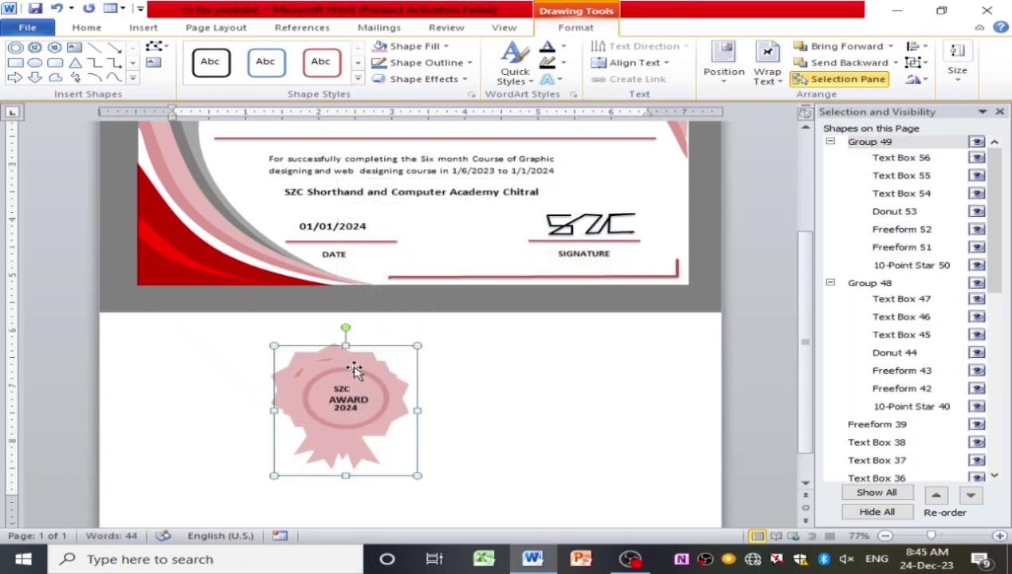
{"action": "left_click_drag", "start_coordinate": [354, 368], "coordinate": [606, 429]}
{"action": "scroll", "coordinate": [606, 429], "scroll_direction": "up", "scroll_amount": 3}
Place the badge copy at the certificate's top-right corner and fine-tune its size.
{"action": "left_click_drag", "start_coordinate": [558, 464], "coordinate": [617, 156]}
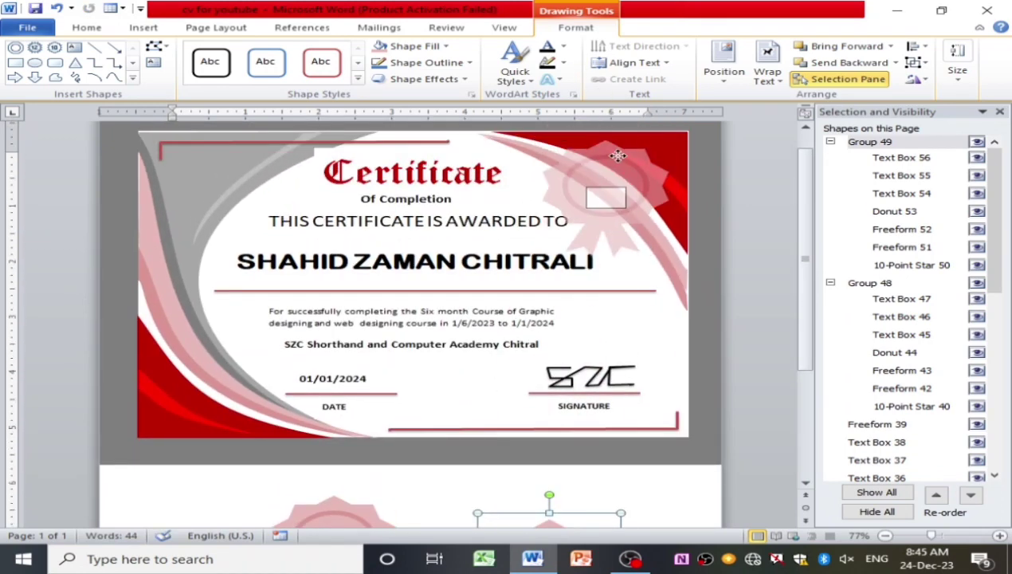
{"action": "left_click_drag", "start_coordinate": [618, 155], "coordinate": [609, 154]}
{"action": "scroll", "coordinate": [609, 154], "scroll_direction": "down", "scroll_amount": 2}
{"action": "scroll", "coordinate": [637, 350], "scroll_direction": "up", "scroll_amount": 2}
{"action": "left_click", "coordinate": [582, 270]}
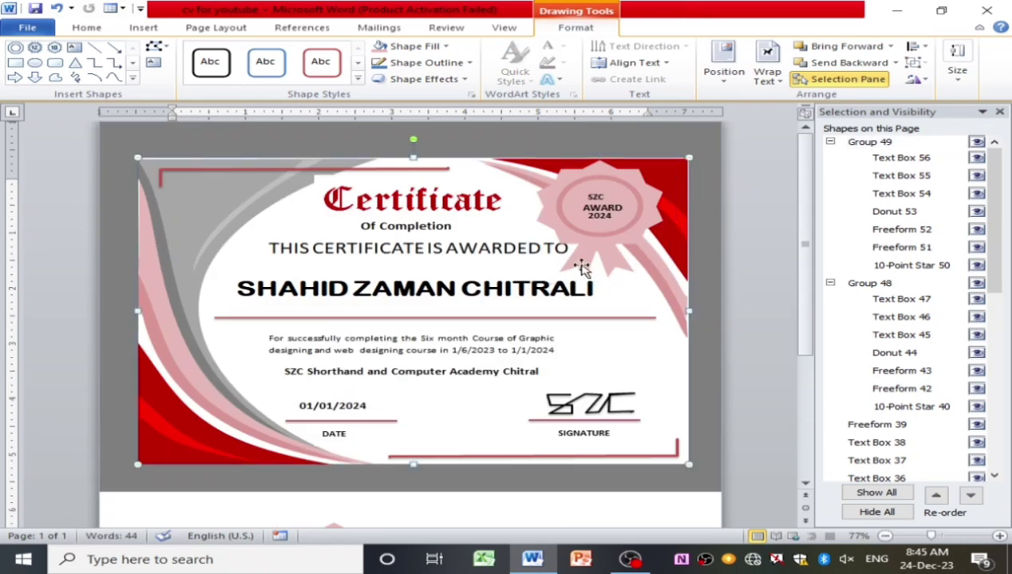
{"action": "left_click", "coordinate": [611, 231]}
{"action": "left_click_drag", "start_coordinate": [611, 231], "coordinate": [602, 227]}
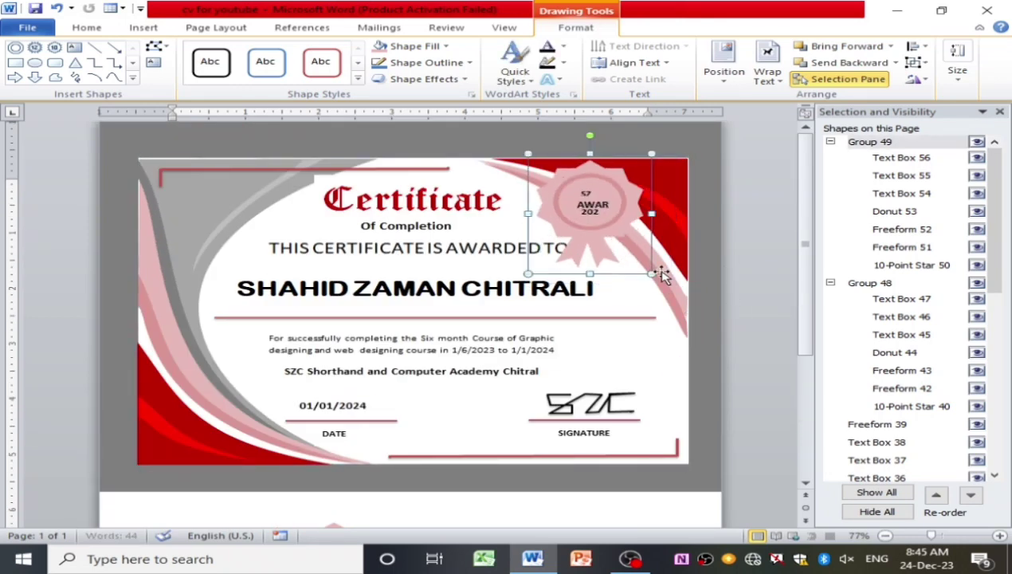
{"action": "left_click_drag", "start_coordinate": [652, 274], "coordinate": [648, 264]}
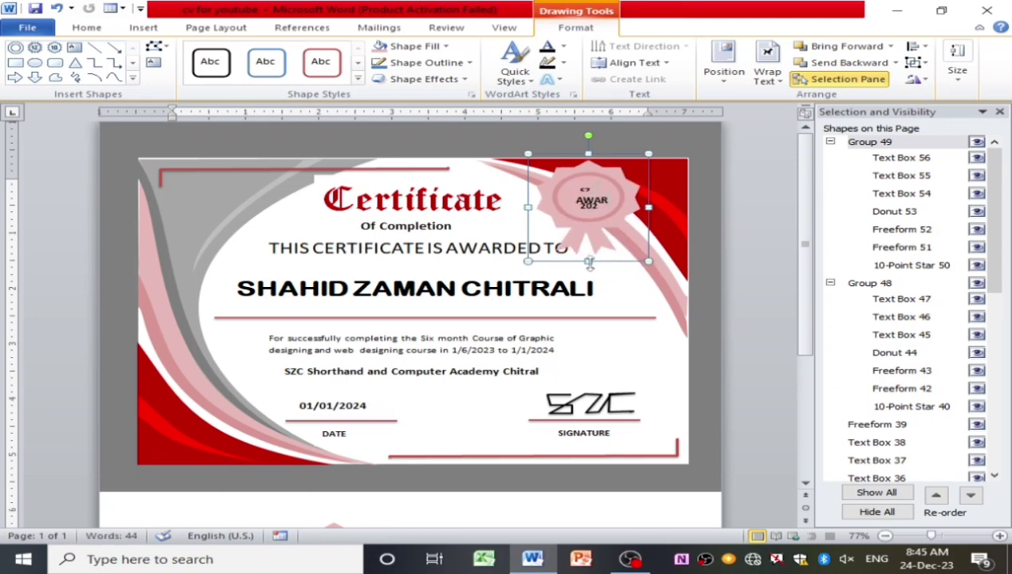
{"action": "left_click_drag", "start_coordinate": [588, 263], "coordinate": [589, 282]}
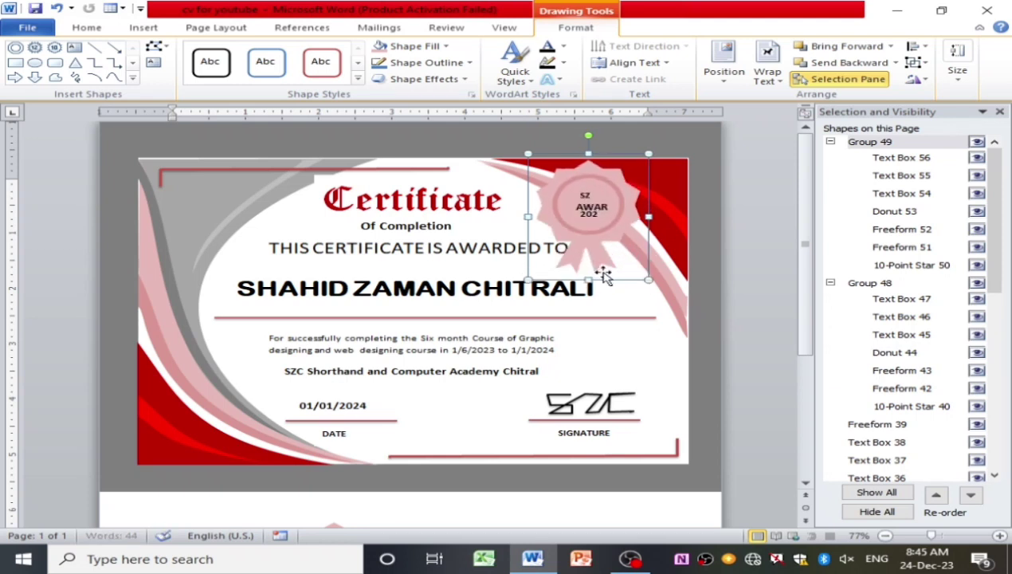
Widen the badge's top text box so the full SZC line shows.
{"action": "left_click", "coordinate": [585, 194]}
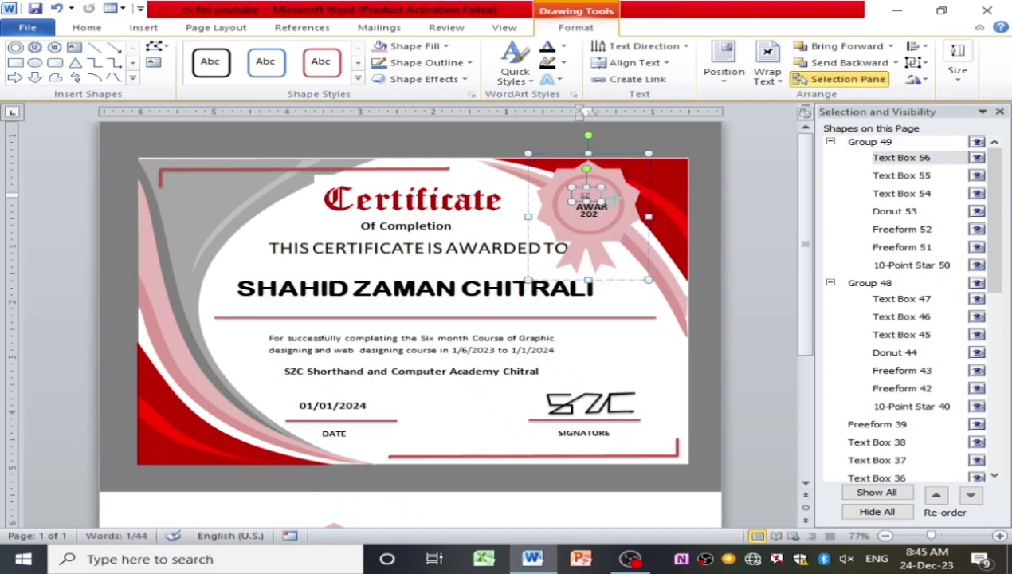
{"action": "left_click_drag", "start_coordinate": [615, 198], "coordinate": [664, 216]}
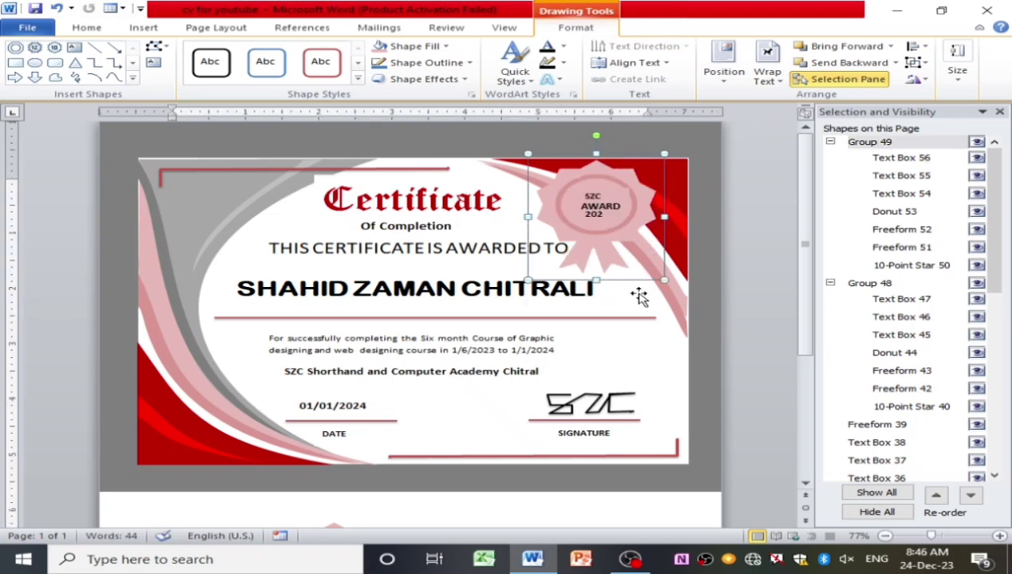
{"action": "left_click", "coordinate": [641, 335]}
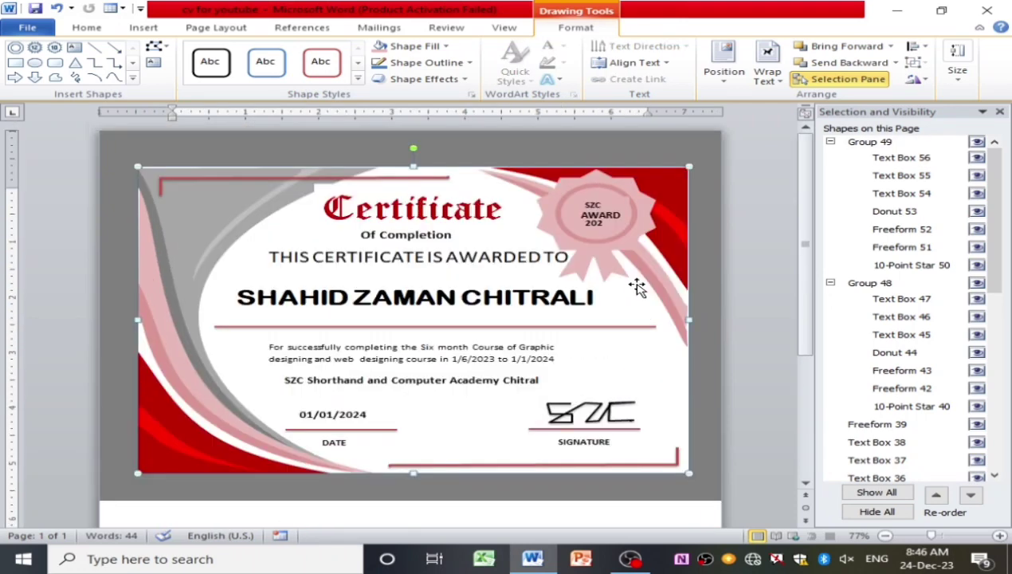
{"action": "scroll", "coordinate": [639, 287], "scroll_direction": "down", "scroll_amount": 3}
{"action": "mouse_move", "coordinate": [327, 421]}
{"action": "left_mouse_down"}
{"action": "mouse_move", "coordinate": [474, 429]}
{"action": "mouse_move", "coordinate": [523, 451]}
{"action": "left_mouse_up"}
{"action": "scroll", "coordinate": [530, 402], "scroll_direction": "up", "scroll_amount": 3}
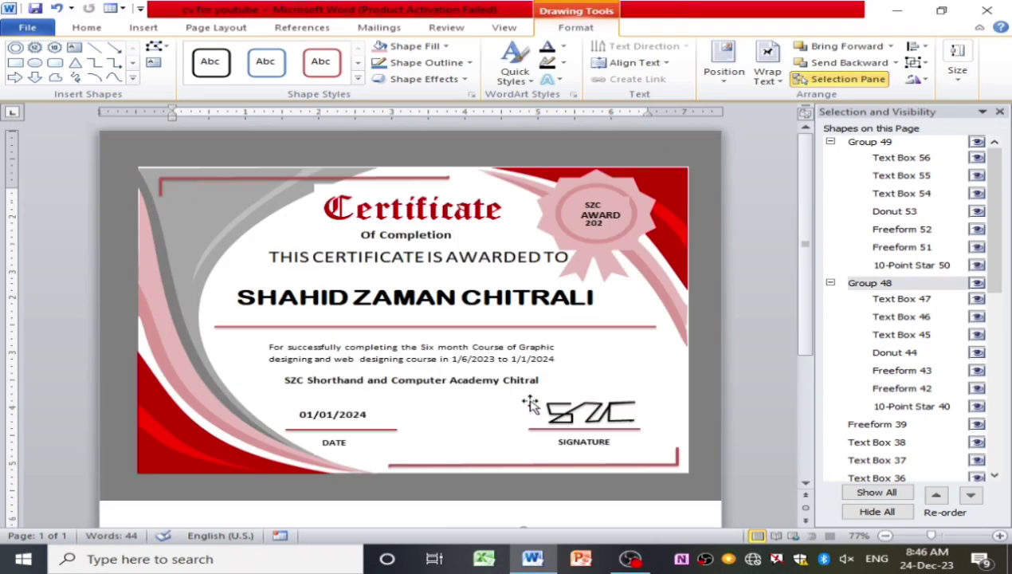
{"action": "scroll", "coordinate": [587, 368], "scroll_direction": "down", "scroll_amount": 3}
{"action": "scroll", "coordinate": [630, 365], "scroll_direction": "up", "scroll_amount": 3}
Check the certificate in print preview, then close the Selection Pane.
{"action": "key", "text": "ctrl+p"}
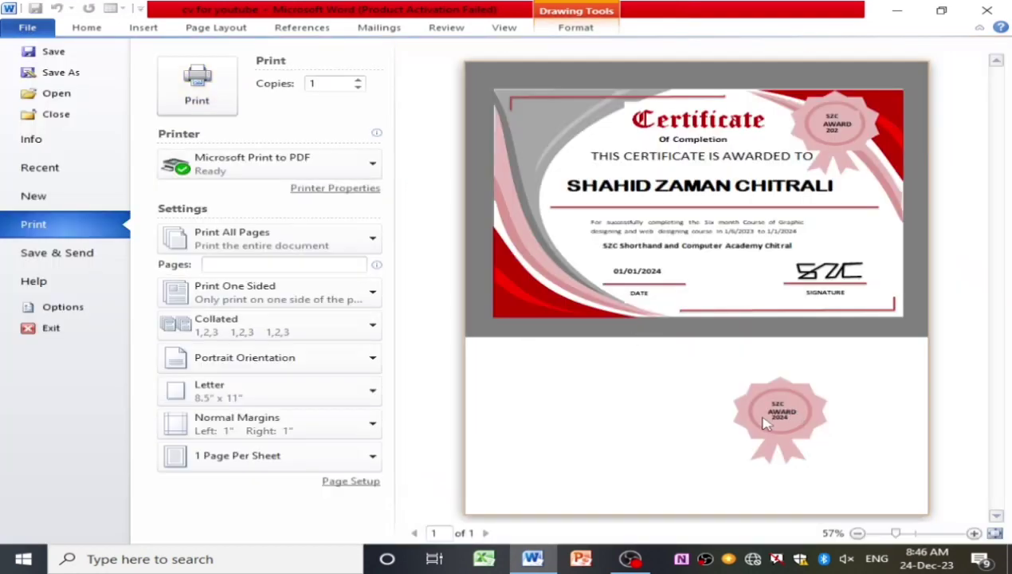
{"action": "key", "text": "Escape"}
{"action": "left_click", "coordinate": [992, 113]}
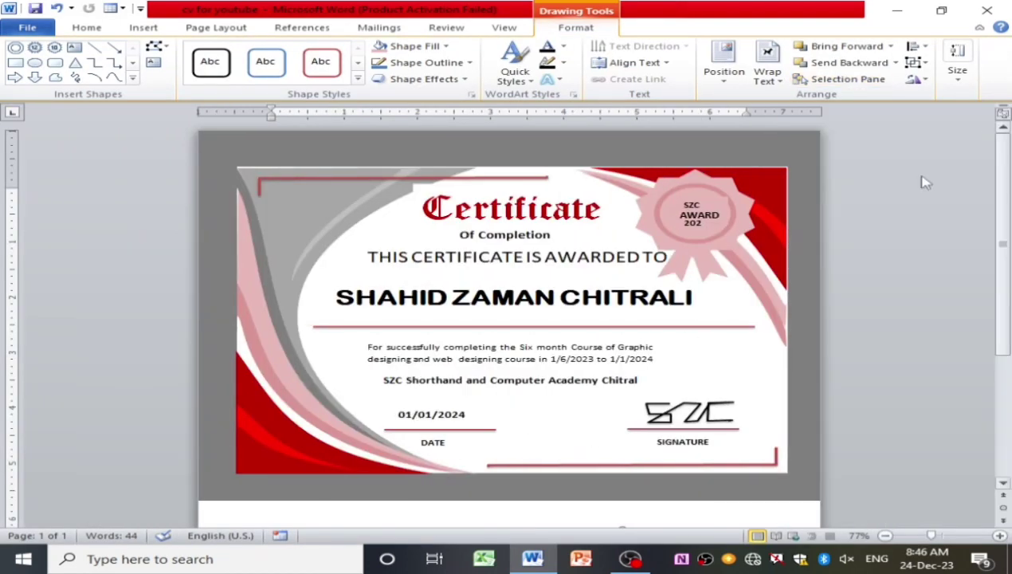
{"action": "scroll", "coordinate": [681, 328], "scroll_direction": "down", "scroll_amount": 1}
{"action": "scroll", "coordinate": [681, 328], "scroll_direction": "up", "scroll_amount": 1}
Collapse the ribbon and set the document zoom to 100%.
{"action": "left_click", "coordinate": [942, 542]}
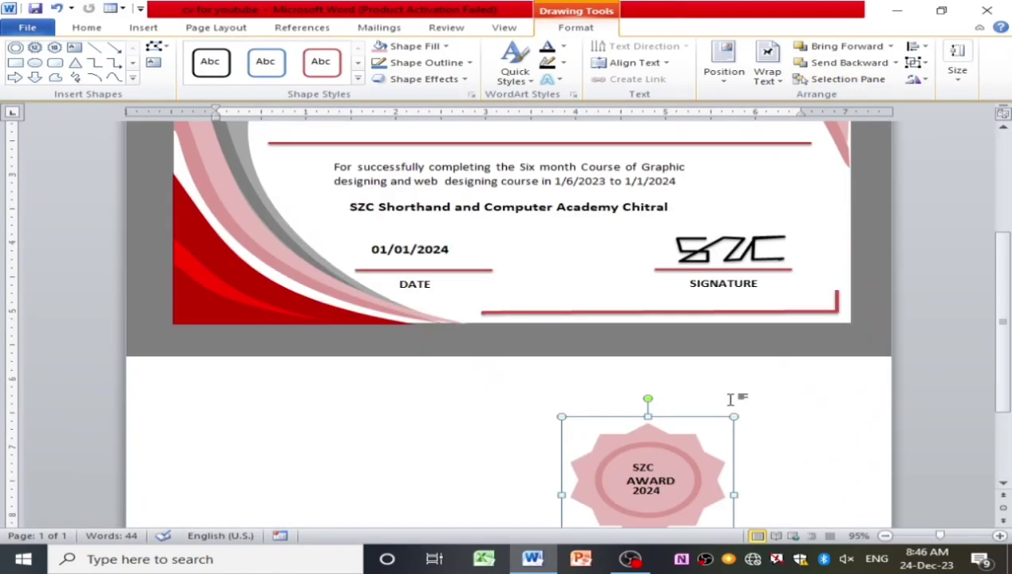
{"action": "scroll", "coordinate": [734, 400], "scroll_direction": "up", "scroll_amount": 5}
{"action": "scroll", "coordinate": [722, 408], "scroll_direction": "down", "scroll_amount": 1}
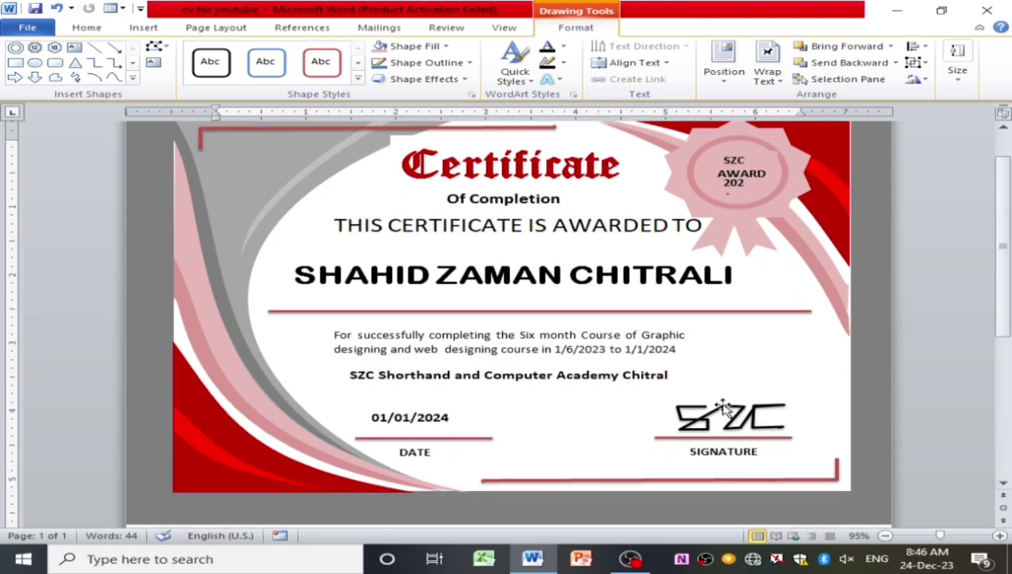
{"action": "left_click", "coordinate": [979, 27]}
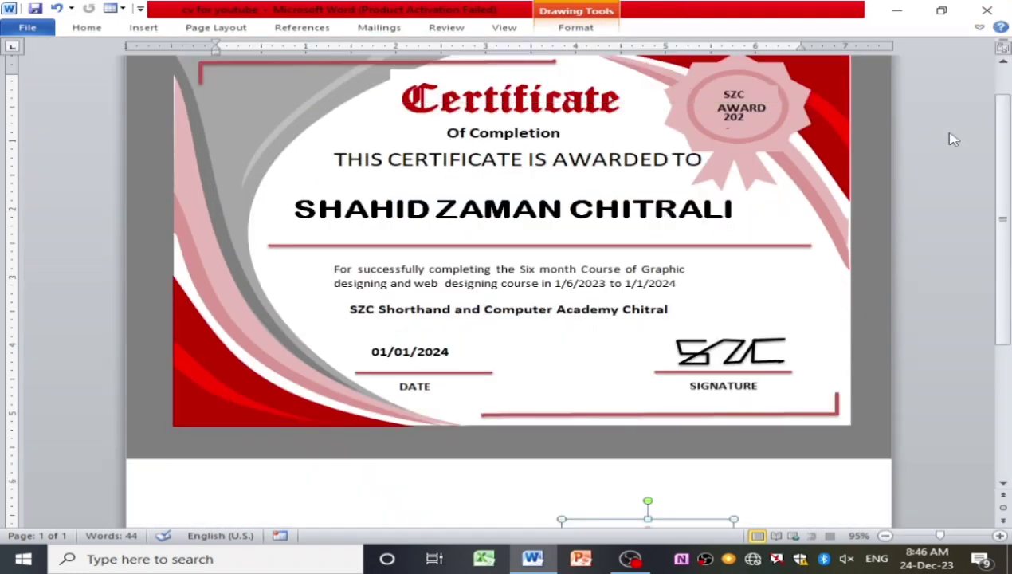
{"action": "scroll", "coordinate": [826, 226], "scroll_direction": "up", "scroll_amount": 2}
{"action": "left_click_drag", "start_coordinate": [949, 541], "coordinate": [940, 542]}
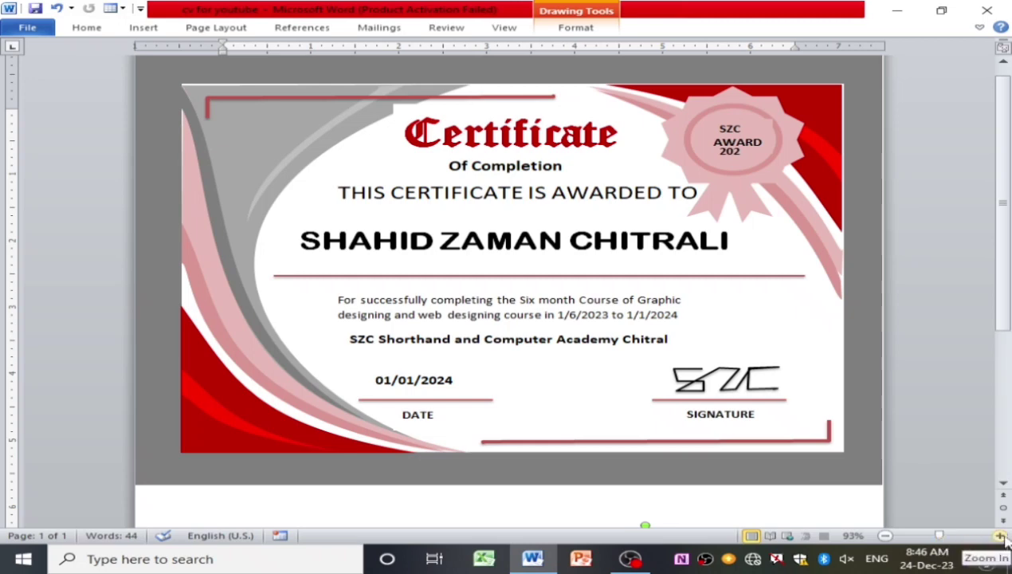
{"action": "left_click", "coordinate": [999, 535]}
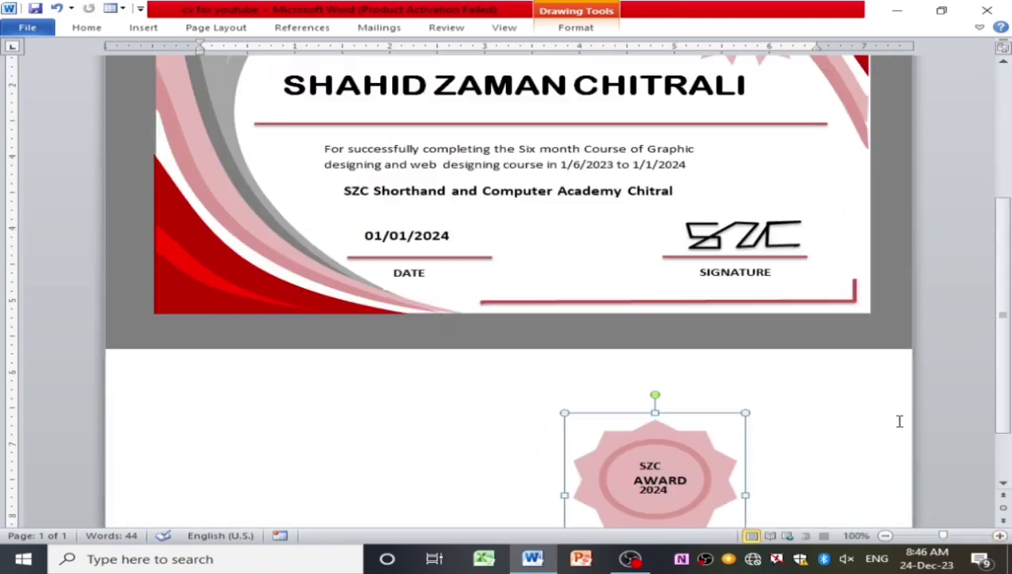
{"action": "scroll", "coordinate": [896, 427], "scroll_direction": "up", "scroll_amount": 5}
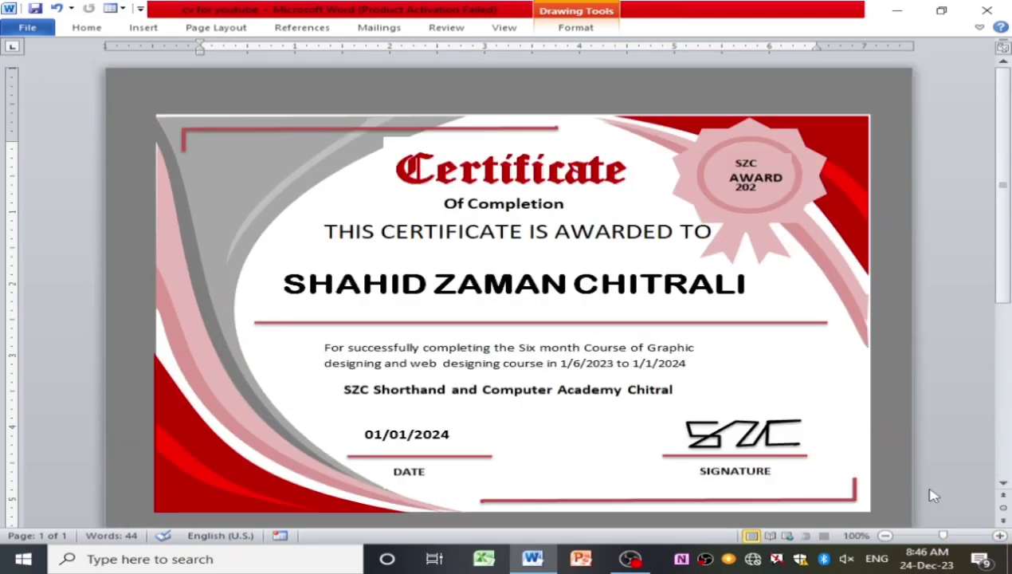
Add a 4 to the badge year so it reads SZC AWARD 2024.
{"action": "type", "text": "4"}
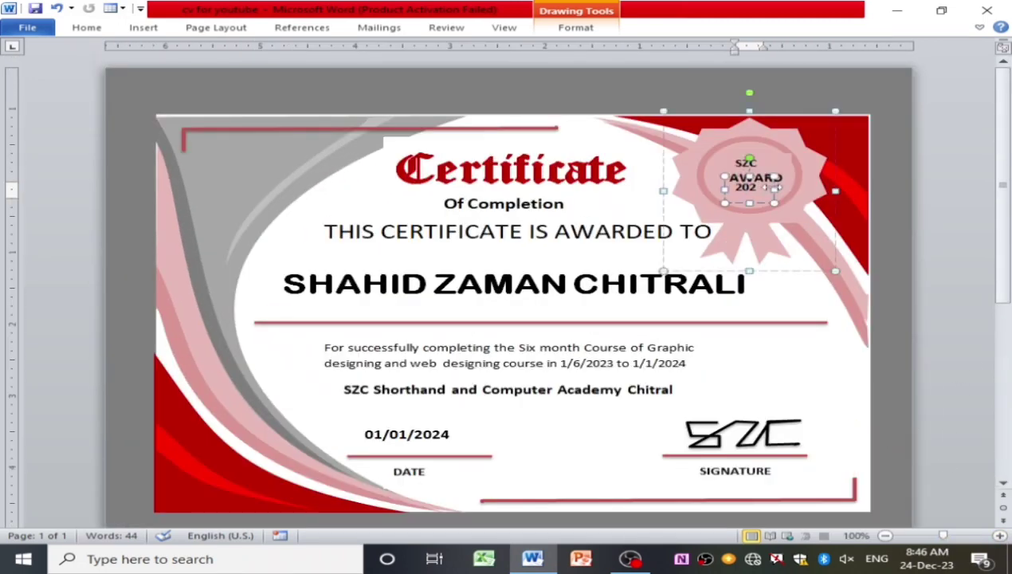
{"action": "left_click", "coordinate": [794, 159]}
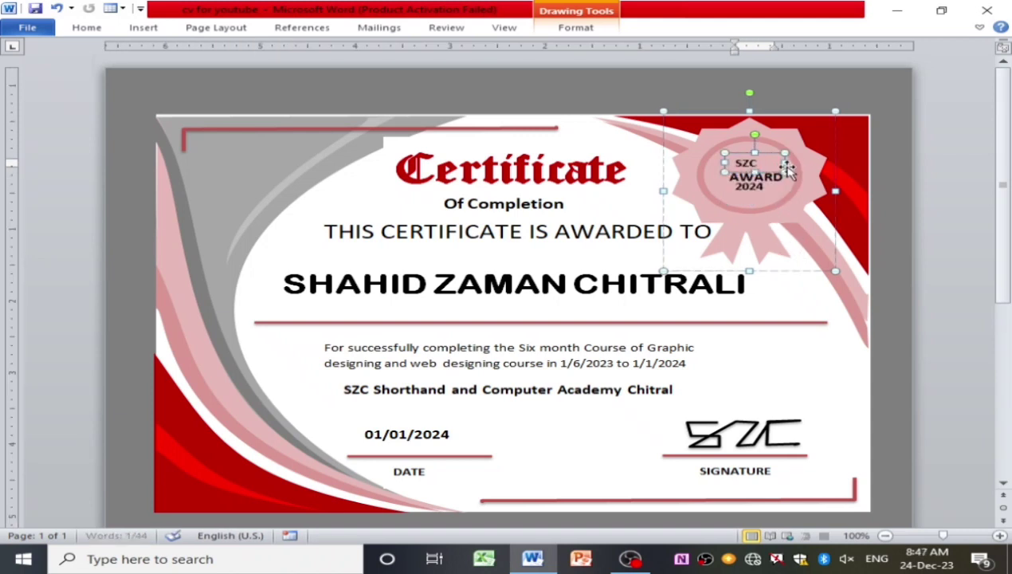
{"action": "left_click", "coordinate": [830, 342]}
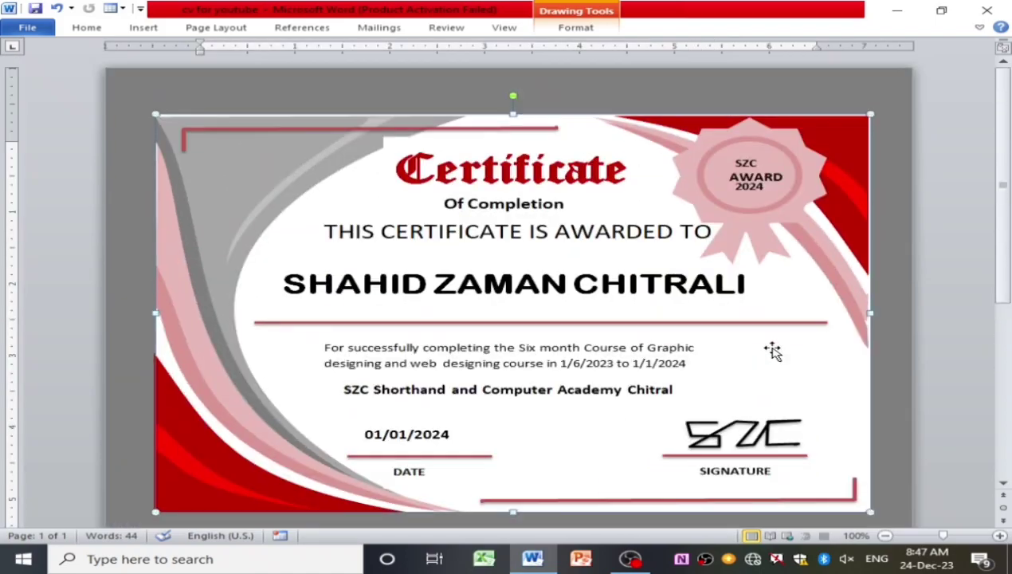
{"action": "scroll", "coordinate": [772, 349], "scroll_direction": "down", "scroll_amount": 2}
{"action": "scroll", "coordinate": [745, 348], "scroll_direction": "up", "scroll_amount": 2}
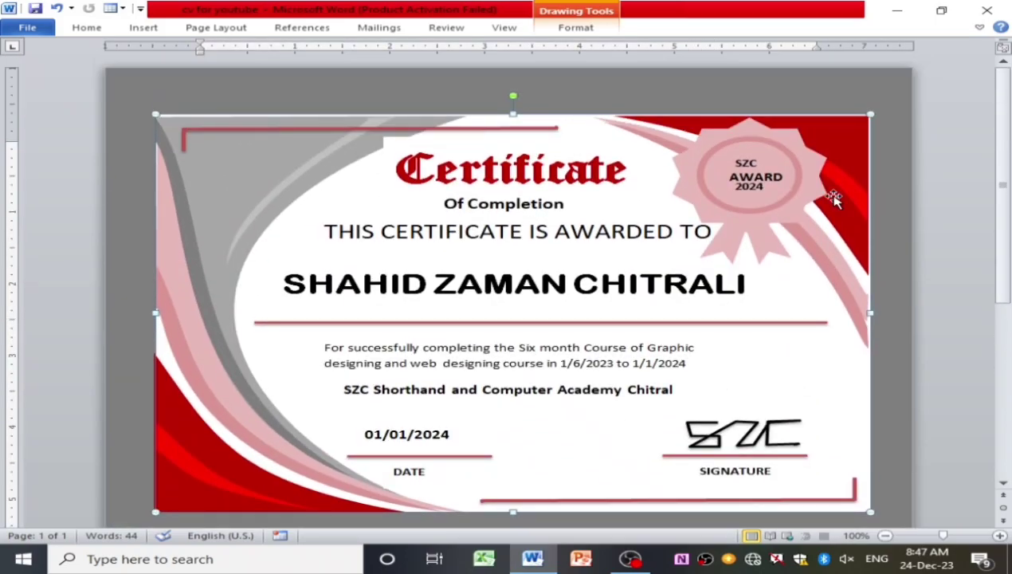